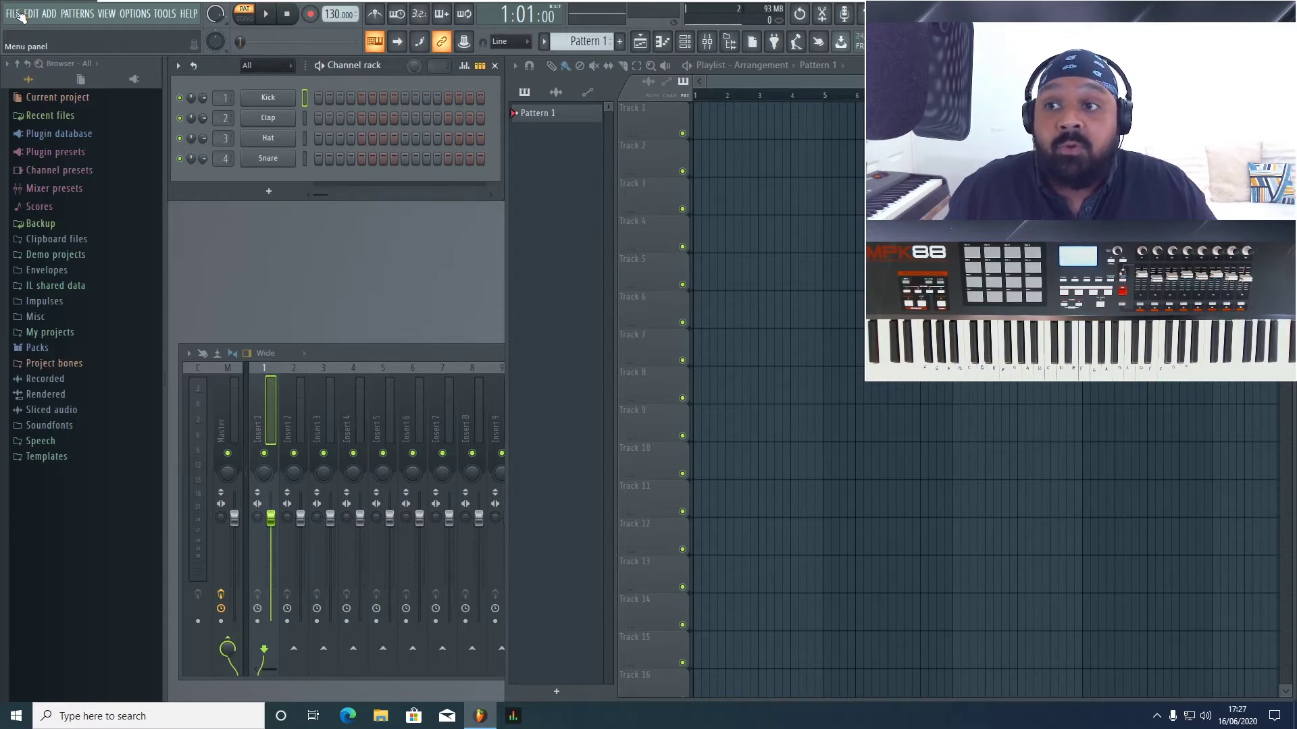
# - Examine the project file options, including templates, import and export formats, plus the addable plugins and pattern commands
pyautogui.click(16, 15)
pyautogui.moveTo(59, 50)
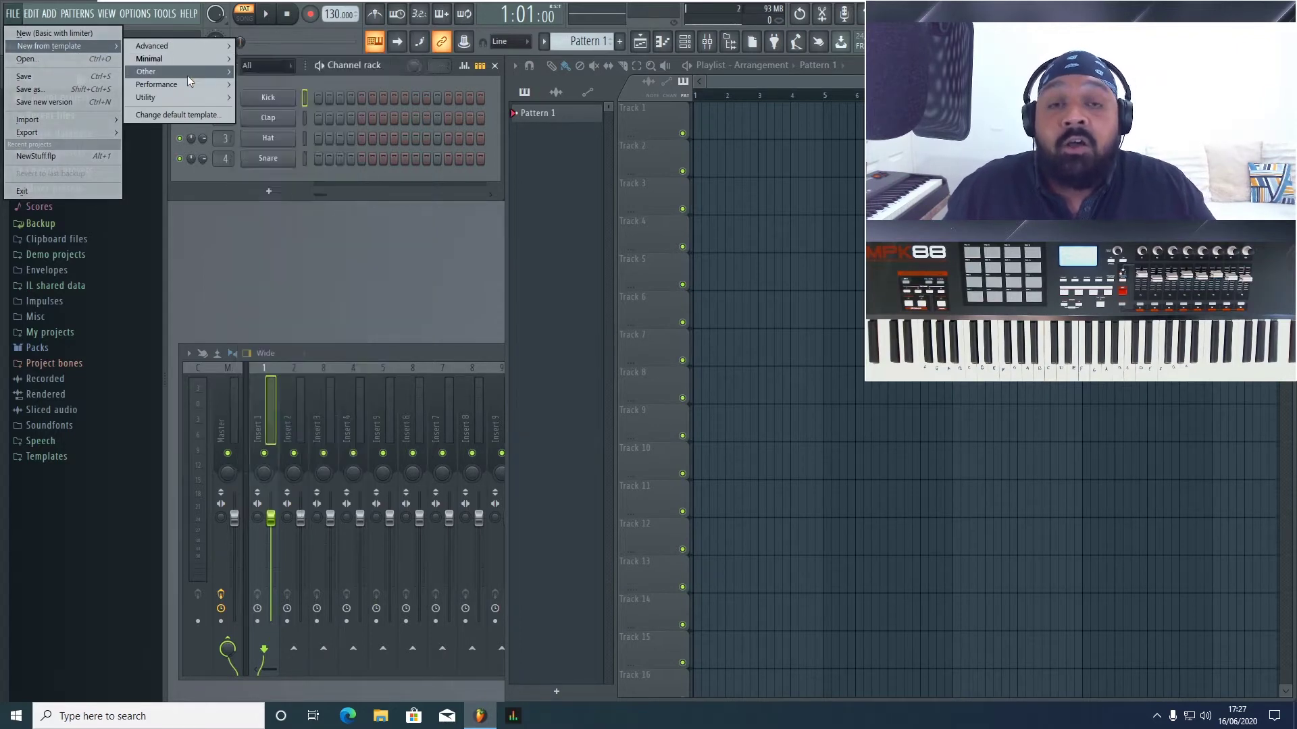
pyautogui.moveTo(187, 75)
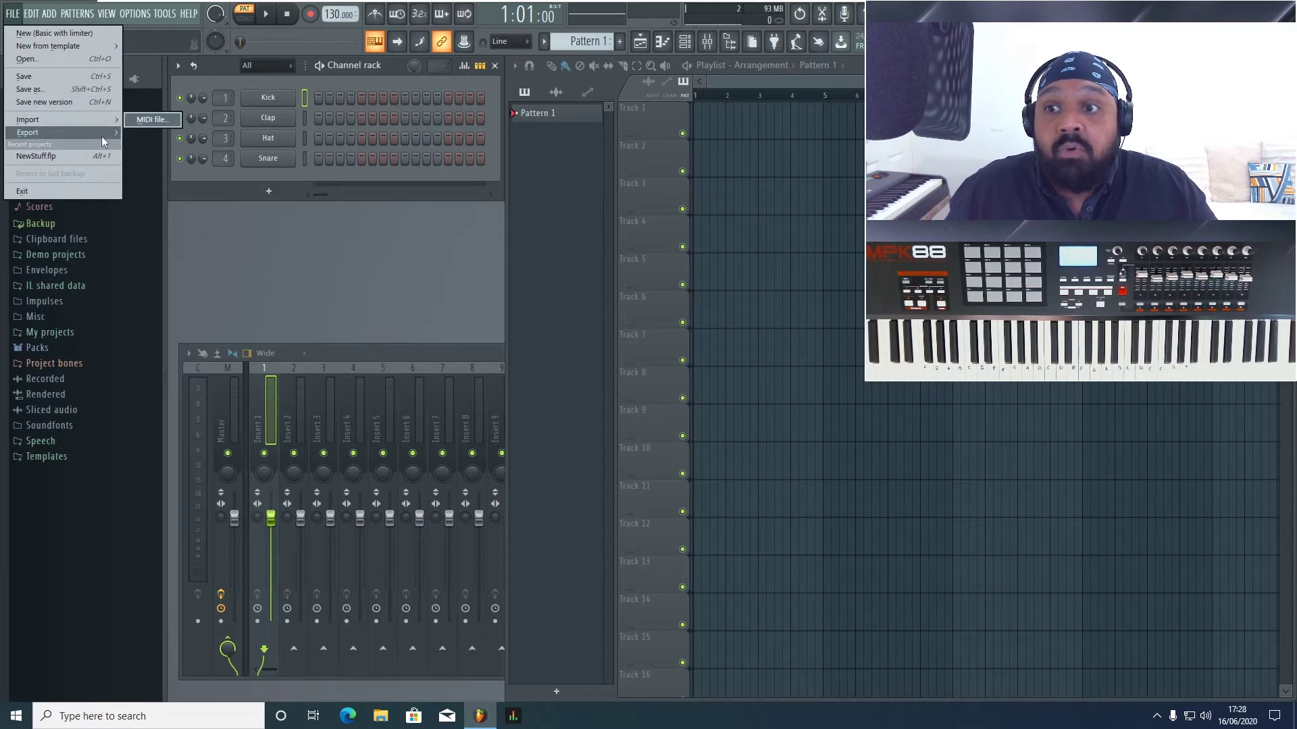
pyautogui.moveTo(99, 131)
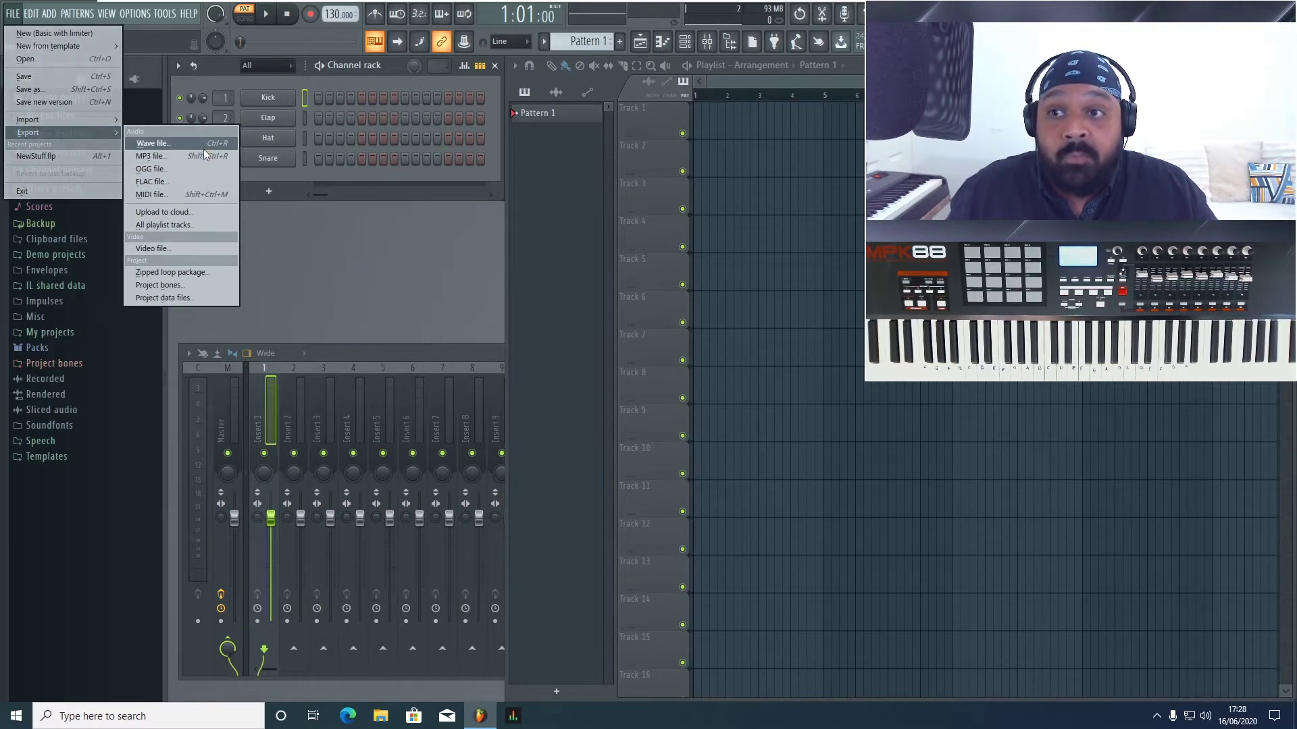
pyautogui.moveTo(32, 13)
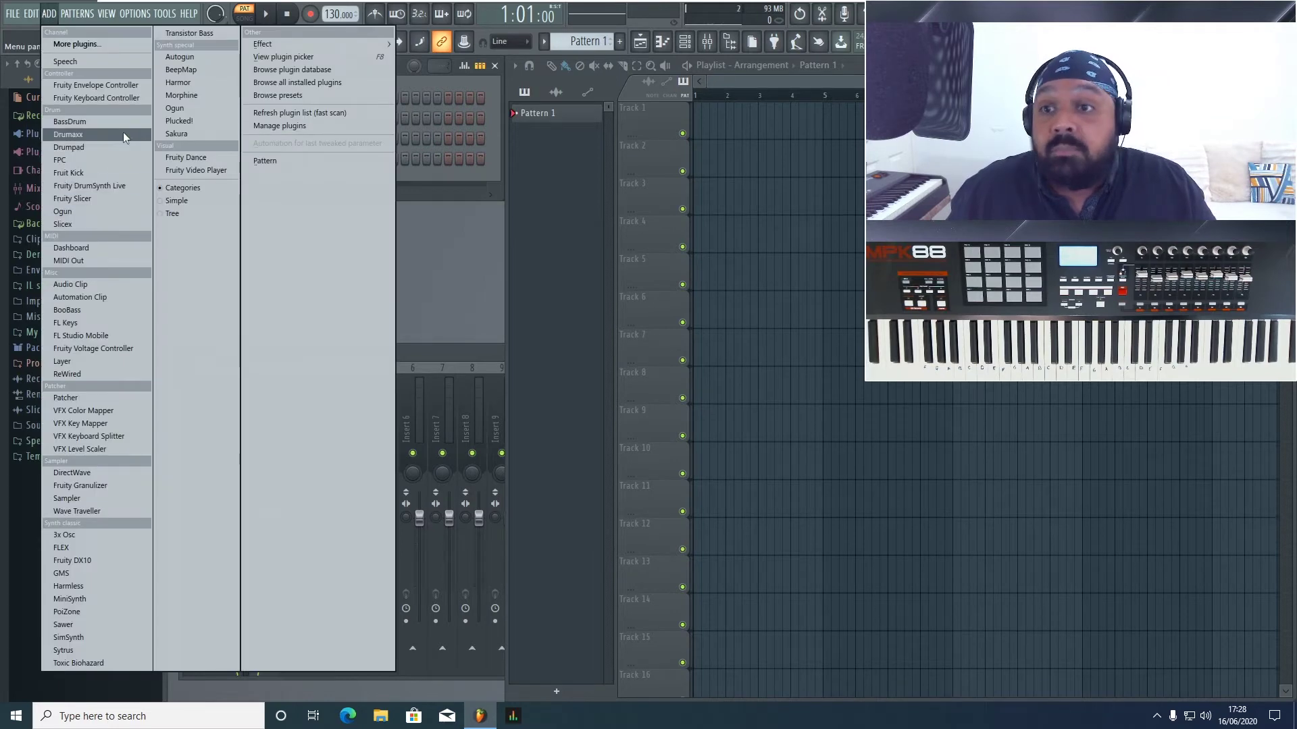
pyautogui.click(443, 173)
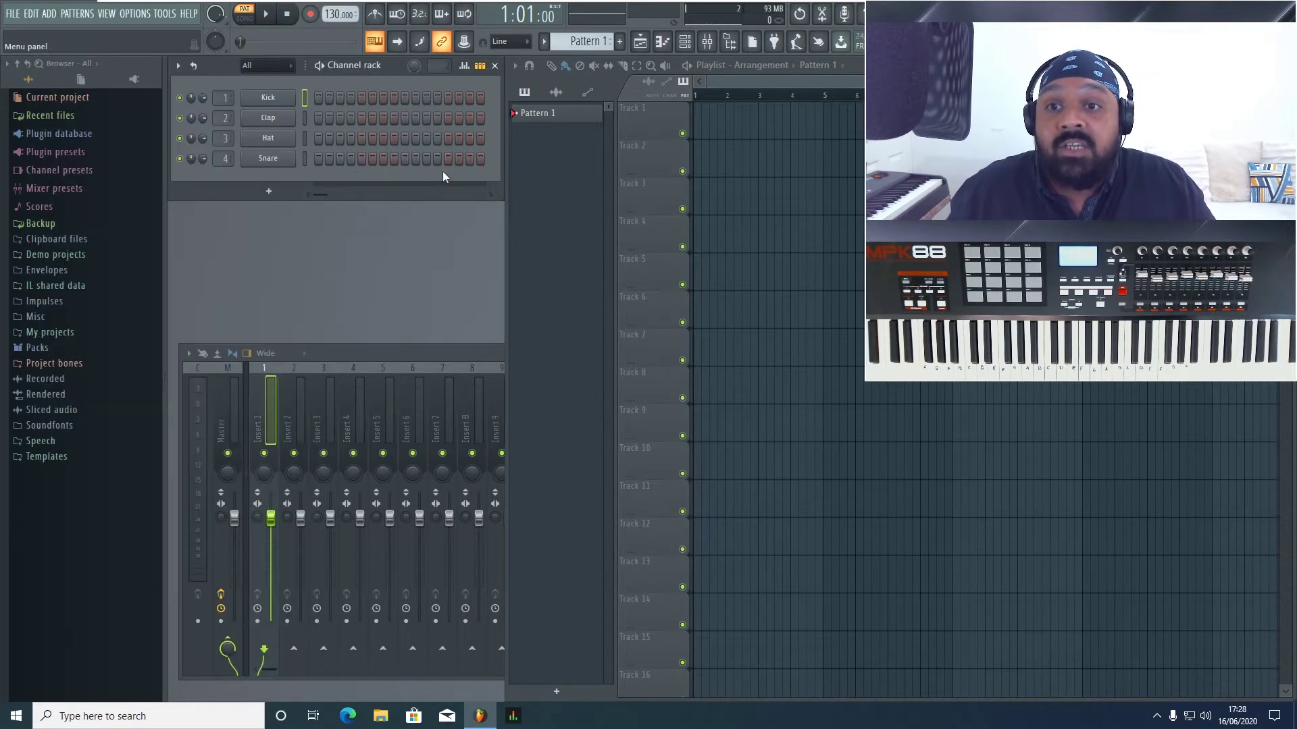
pyautogui.click(74, 16)
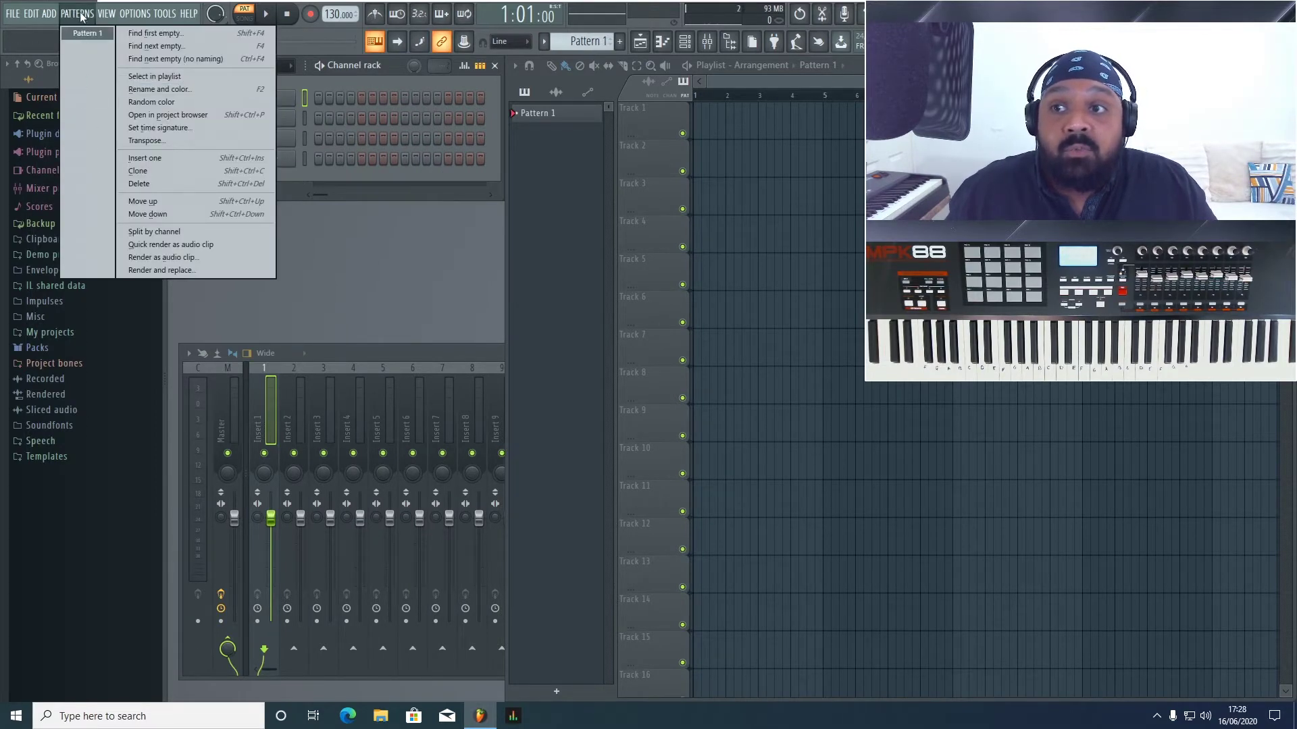
pyautogui.click(89, 16)
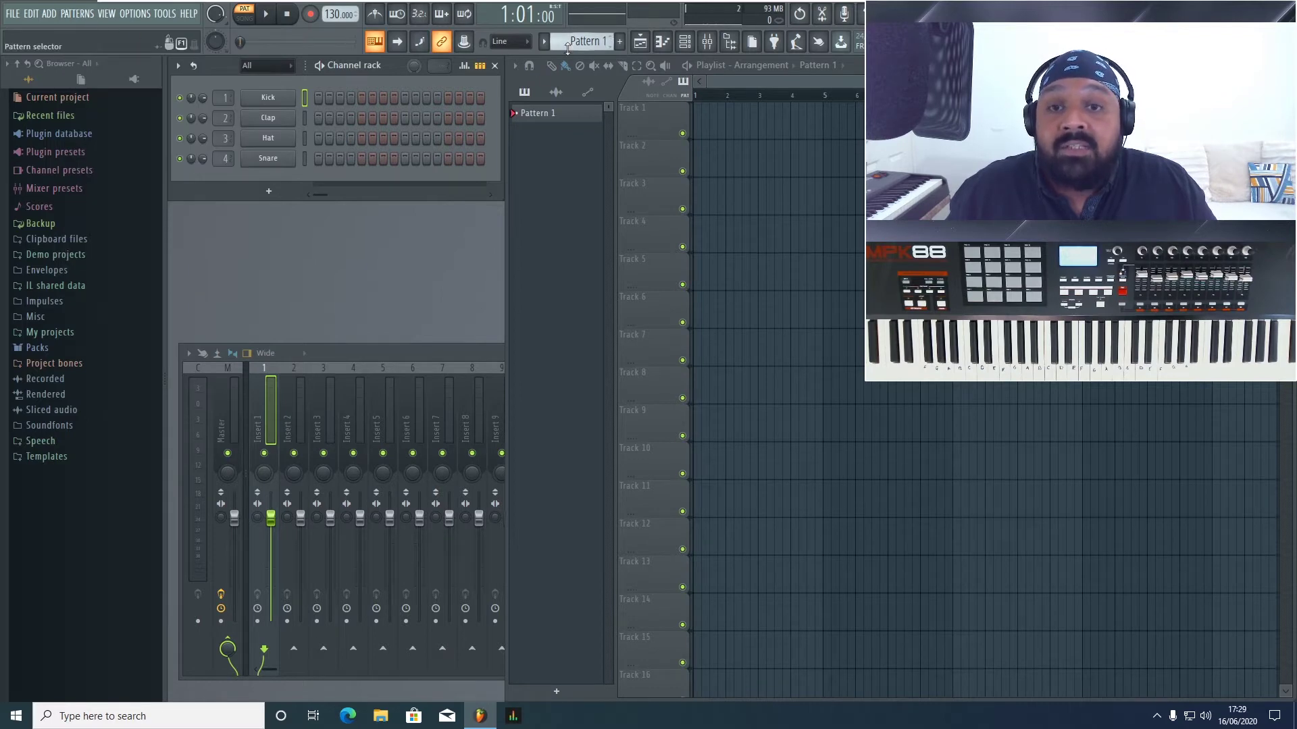
# - Bring the Mixer window in front of the playlist
pyautogui.click(106, 14)
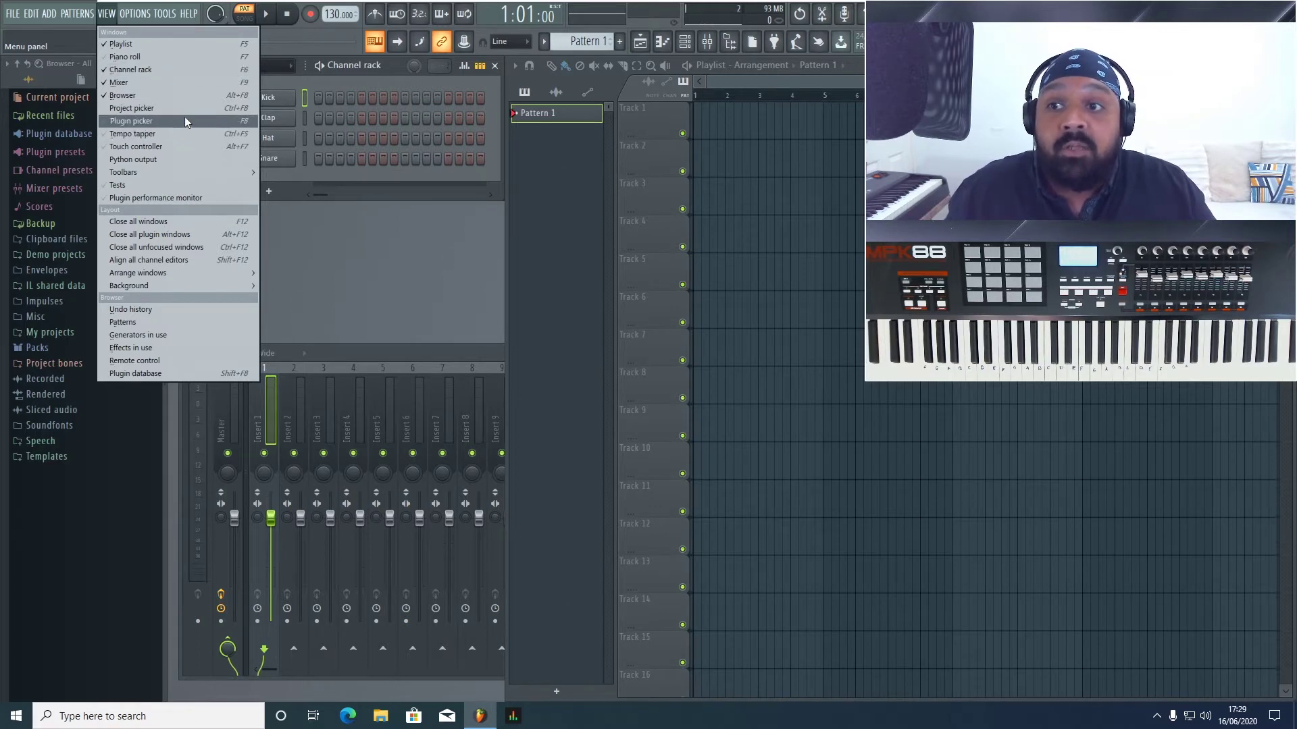
pyautogui.click(204, 82)
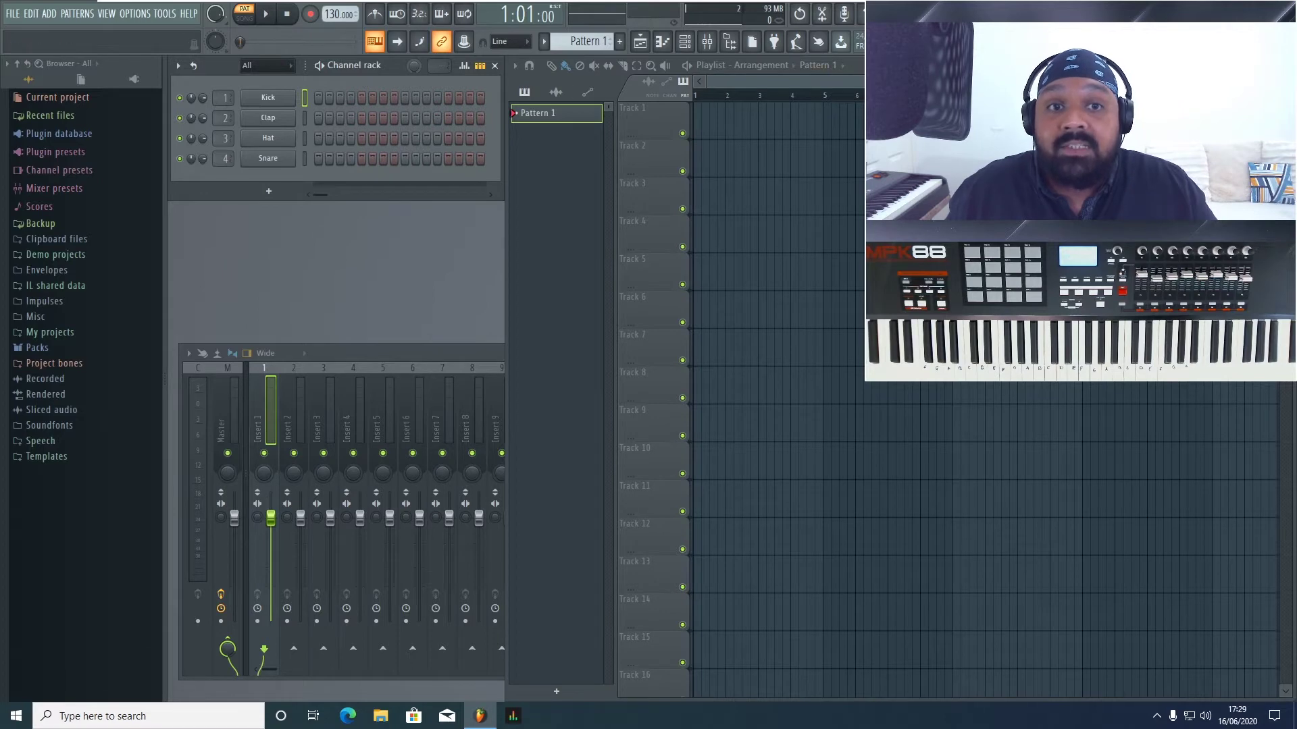
pyautogui.doubleClick(442, 352)
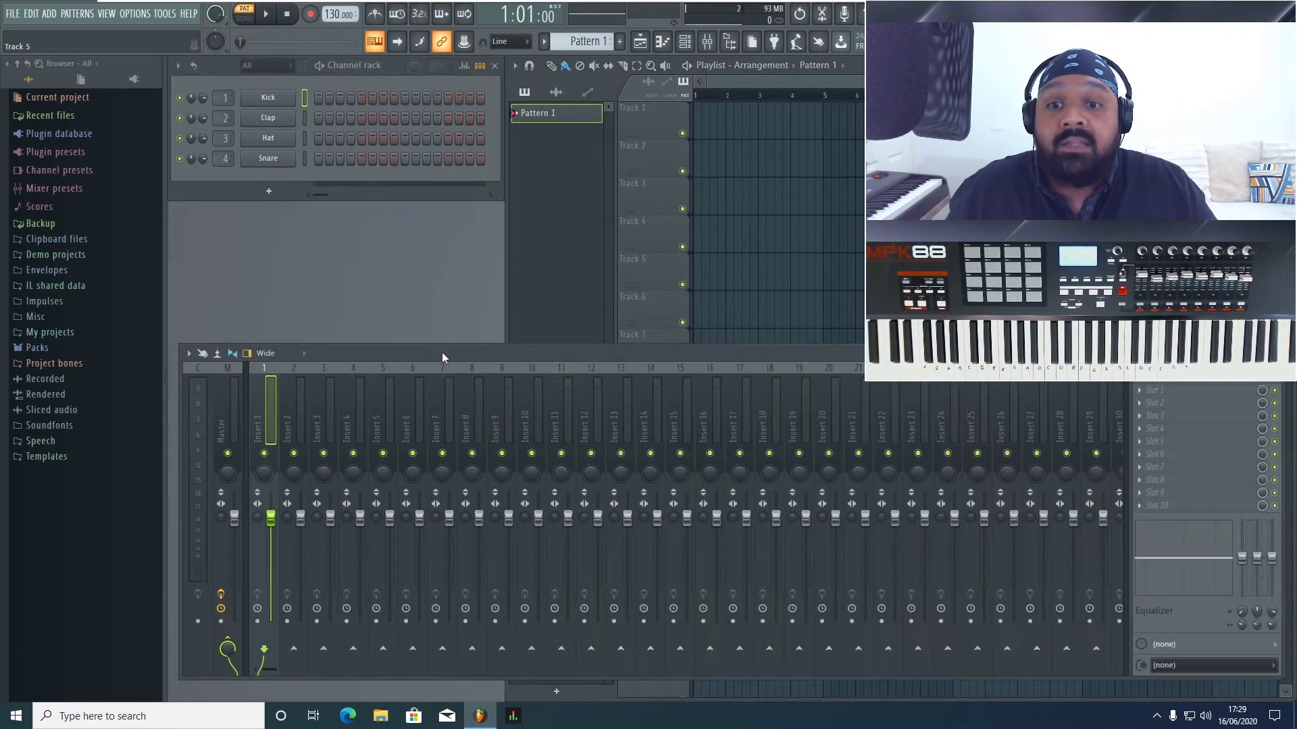
# - Hide the Browser from the workspace and show it again
pyautogui.click(105, 15)
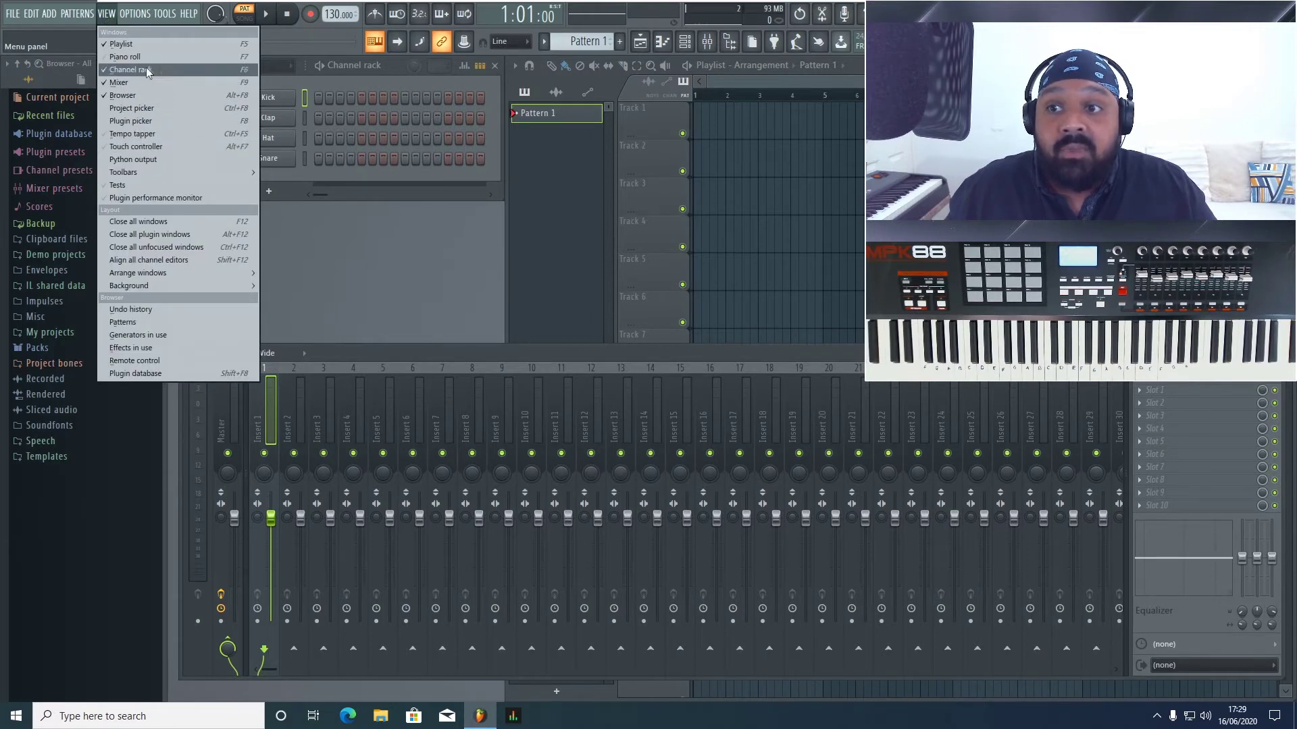
pyautogui.click(185, 93)
pyautogui.click(129, 18)
pyautogui.click(113, 20)
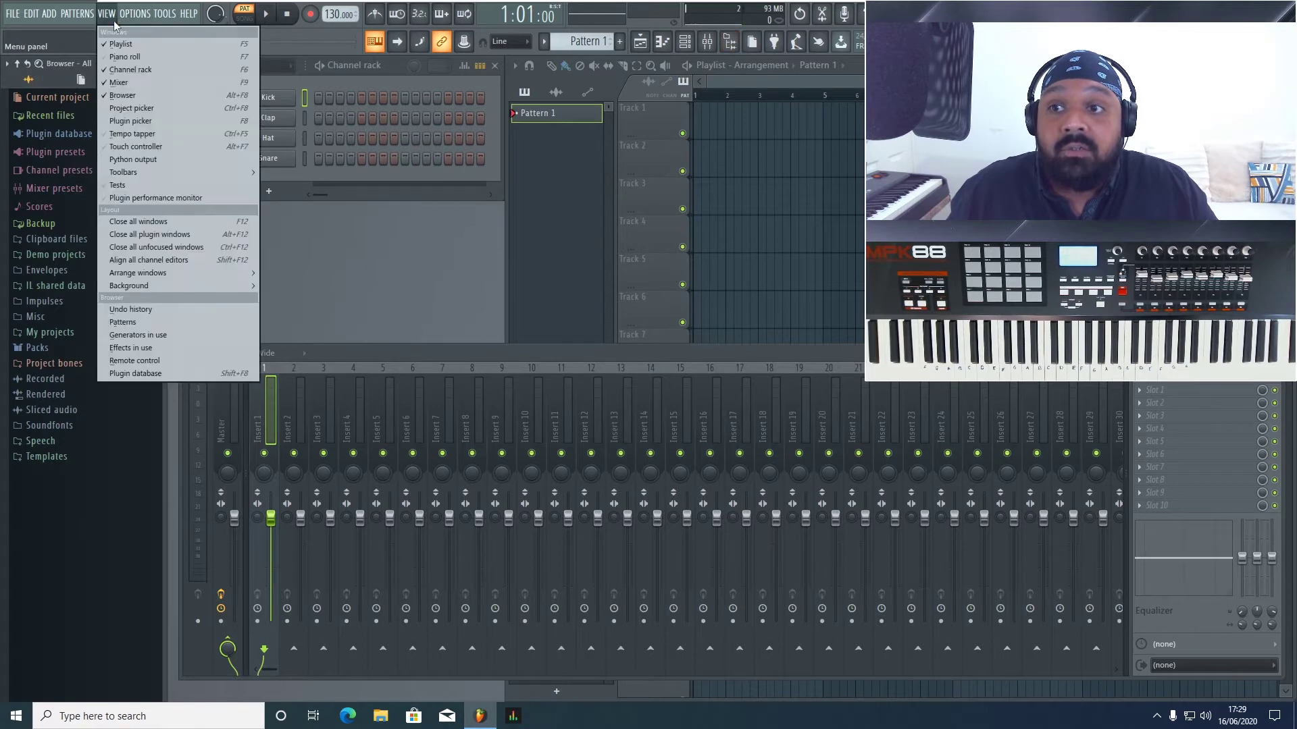
pyautogui.click(123, 96)
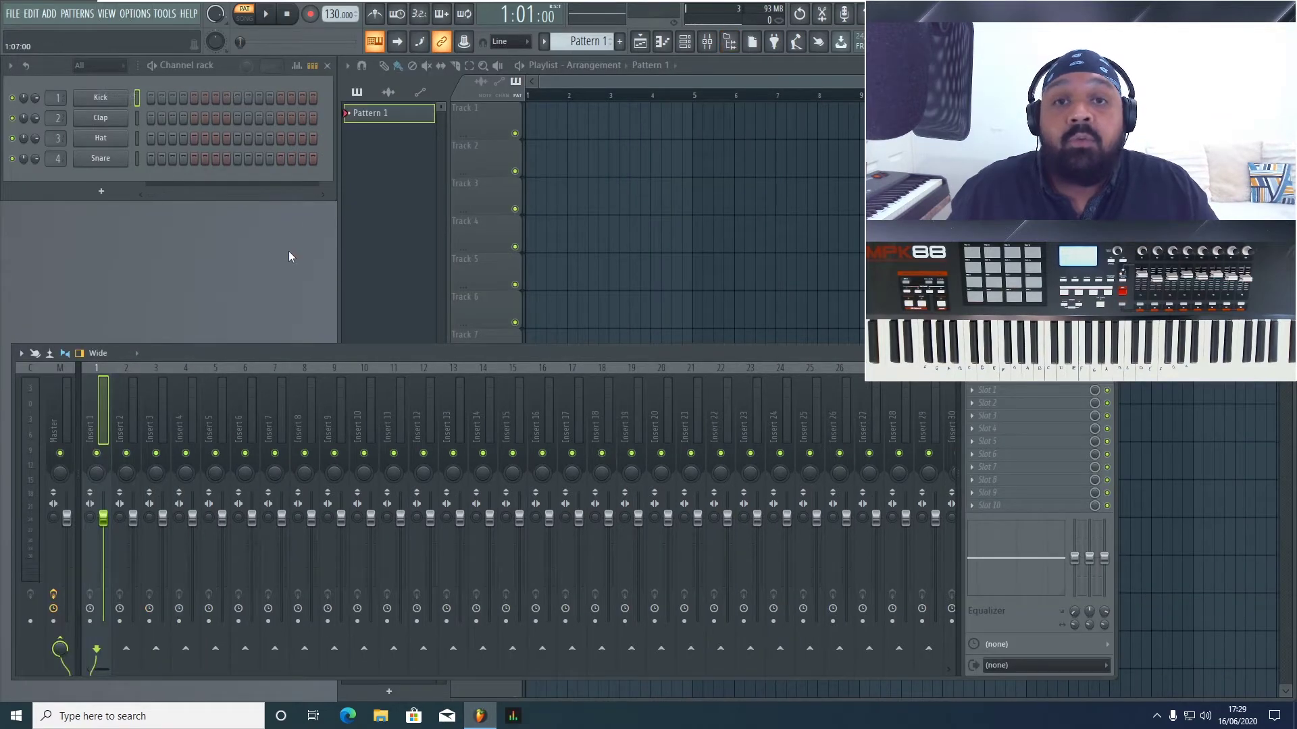
pyautogui.click(108, 15)
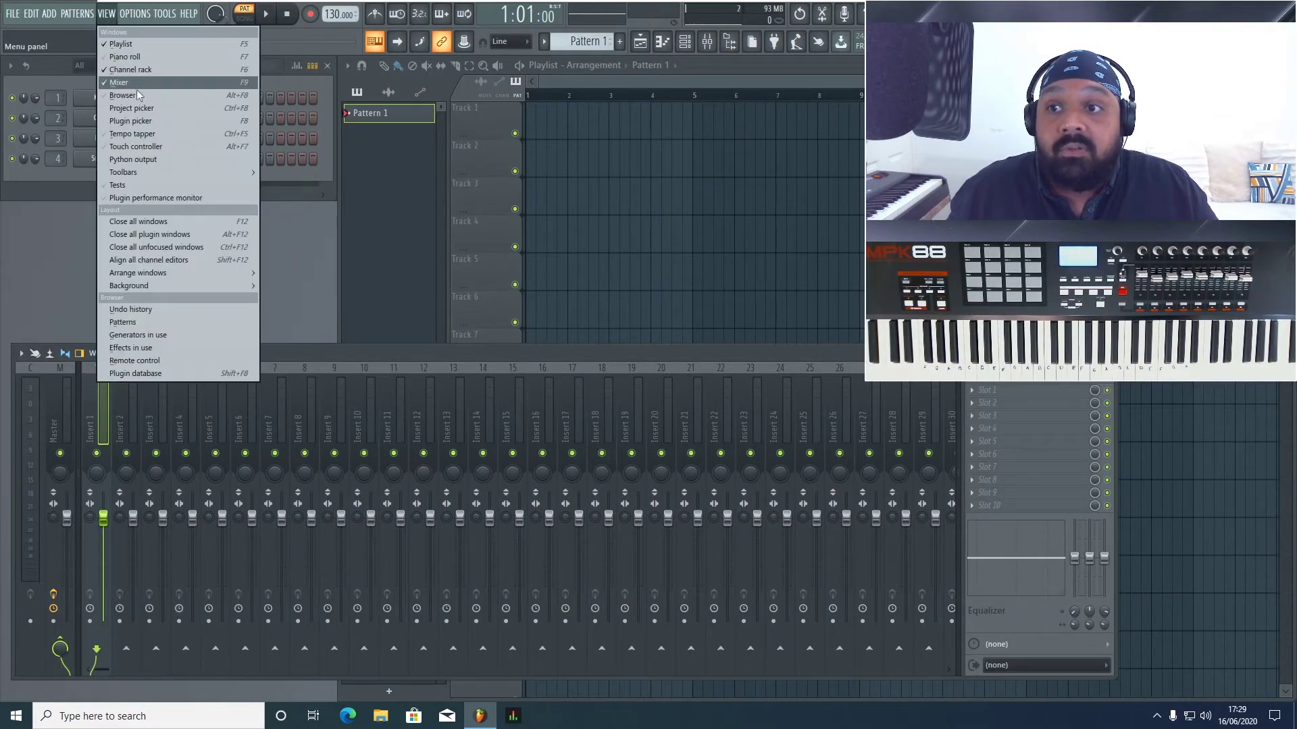
pyautogui.click(143, 97)
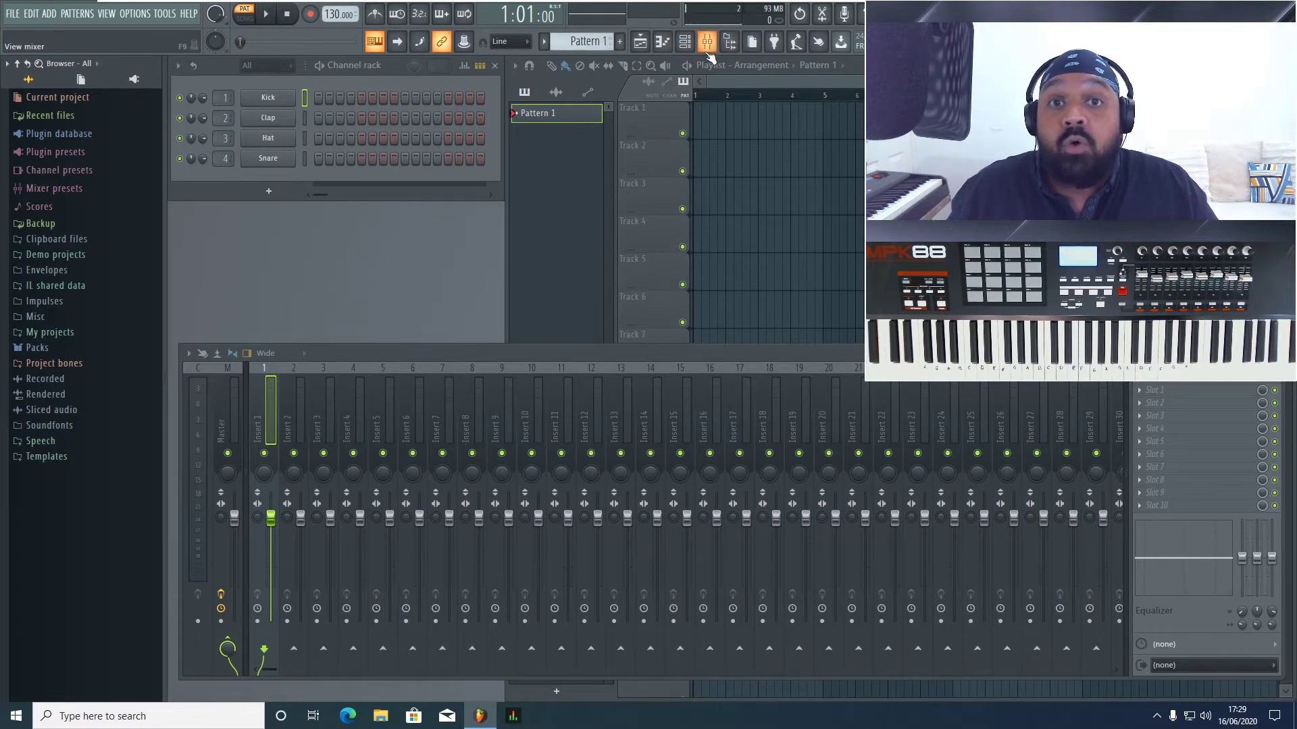
# - Enable the Akai MPK88 as a MIDI input device in the MIDI settings
pyautogui.click(109, 14)
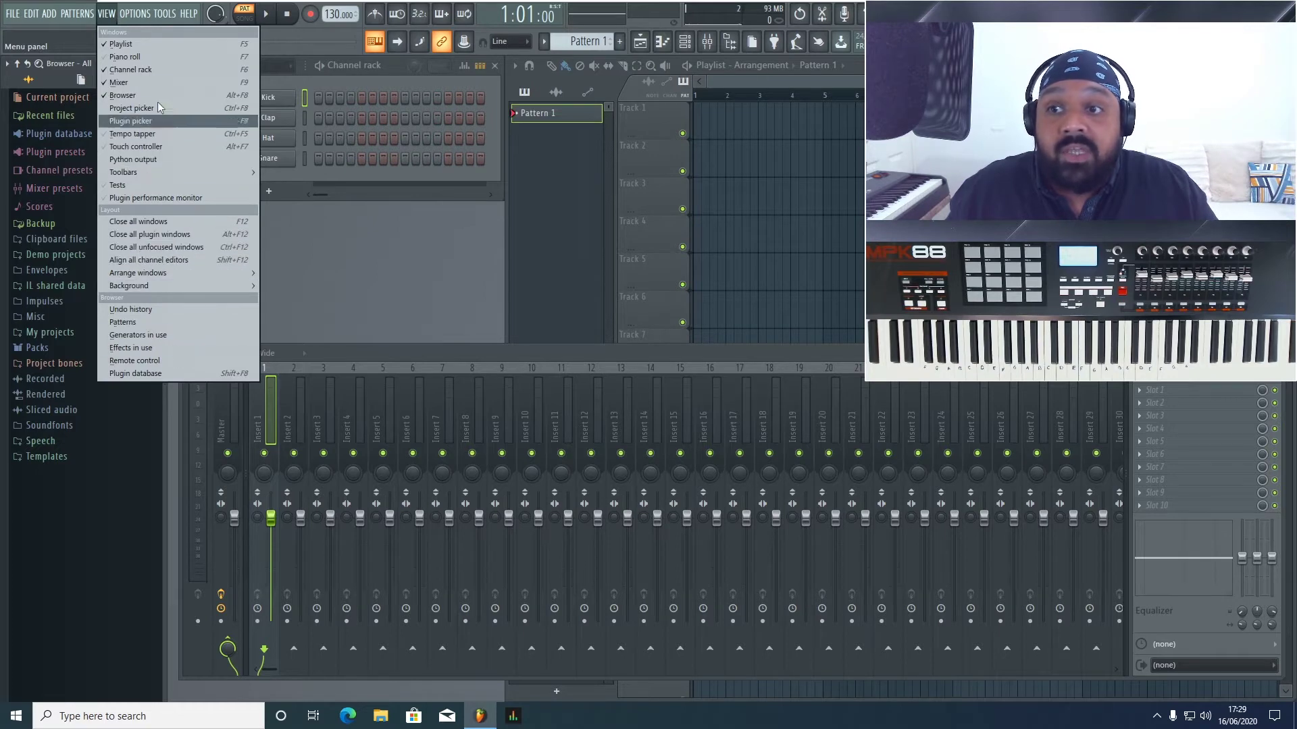
pyautogui.moveTo(135, 13)
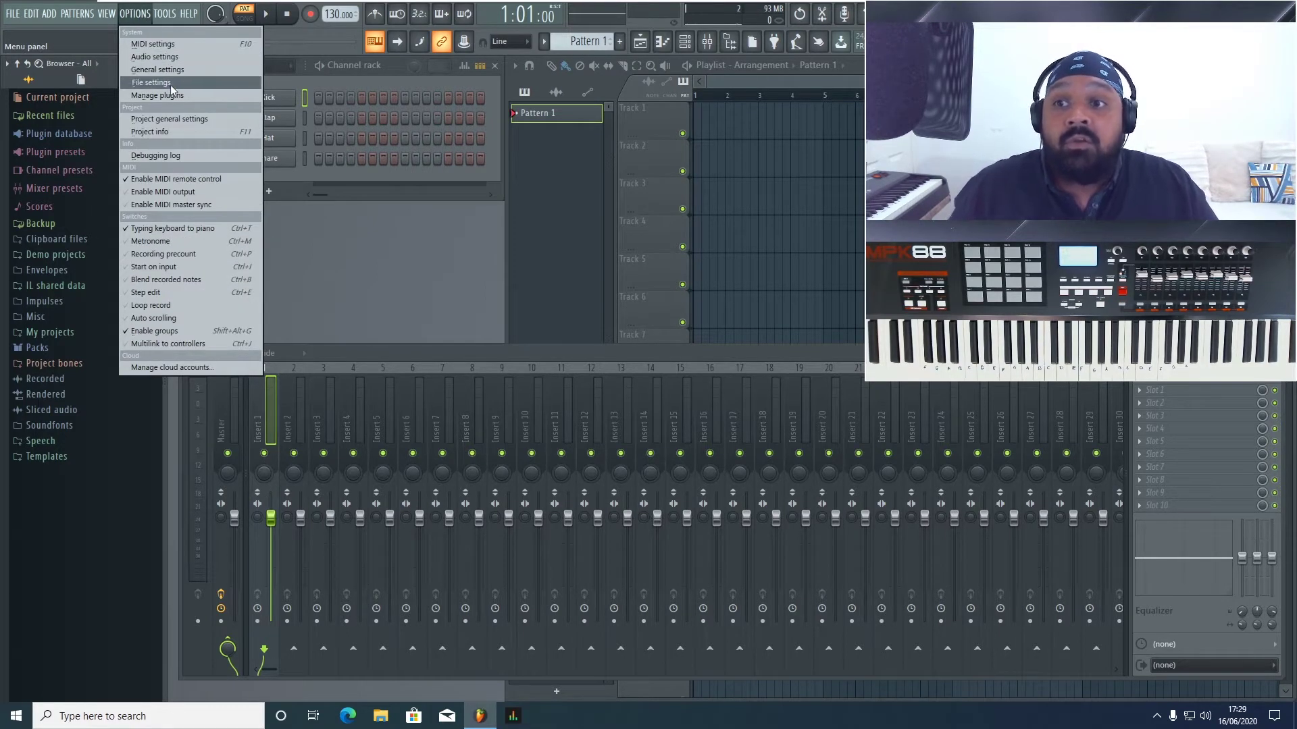
pyautogui.click(205, 47)
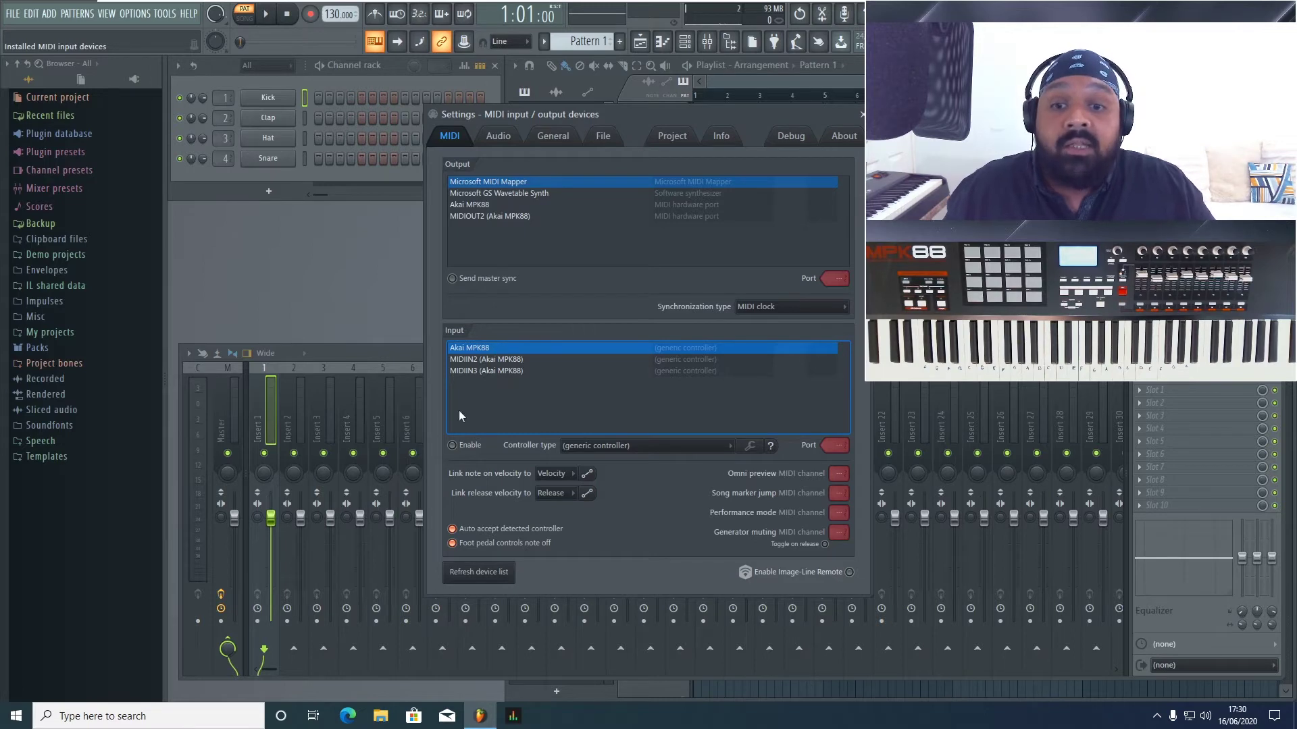
pyautogui.click(452, 446)
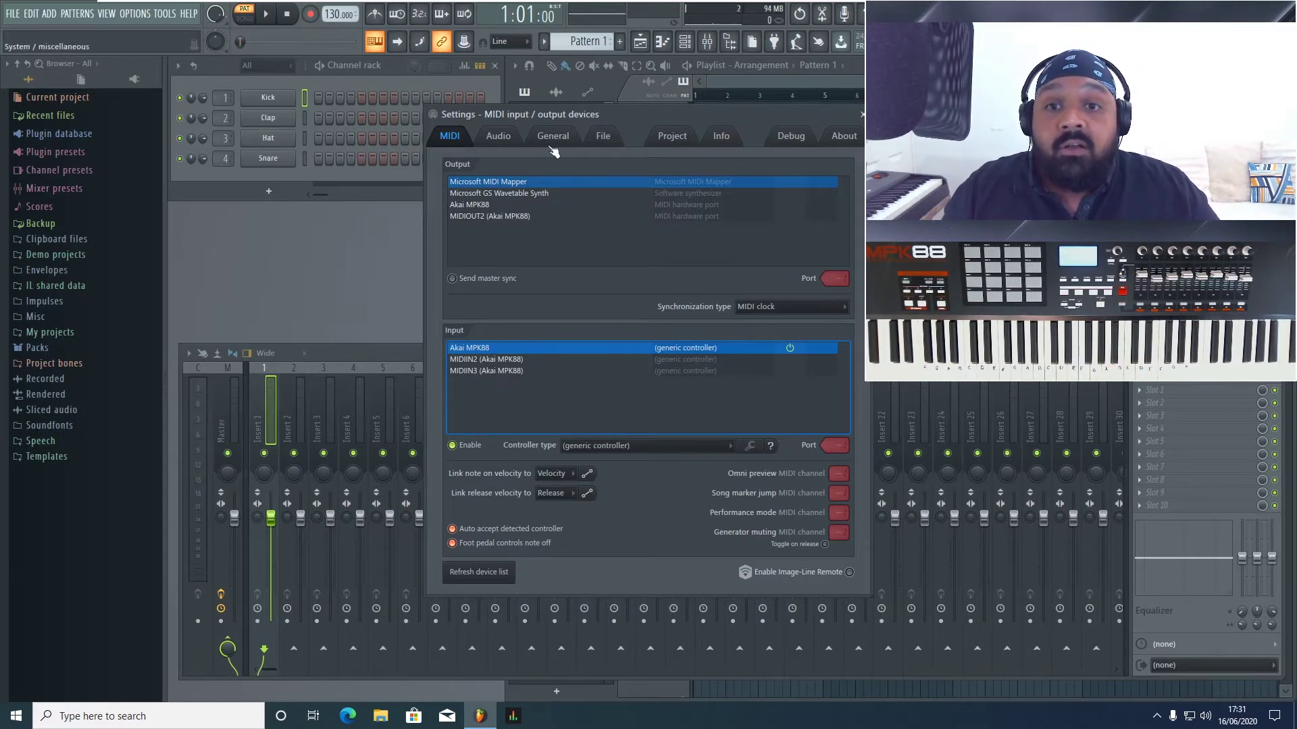
# - Select FL Studio ASIO as the audio device in the audio settings
pyautogui.click(495, 136)
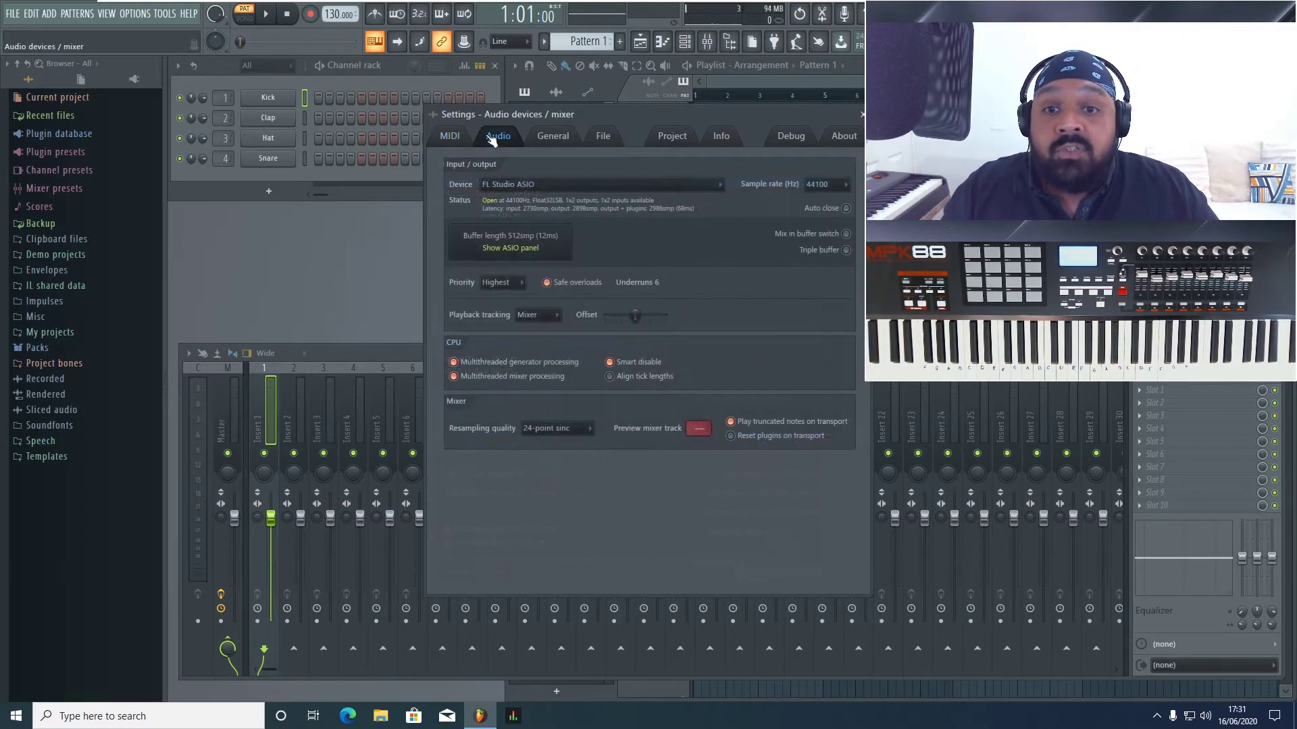
pyautogui.click(558, 188)
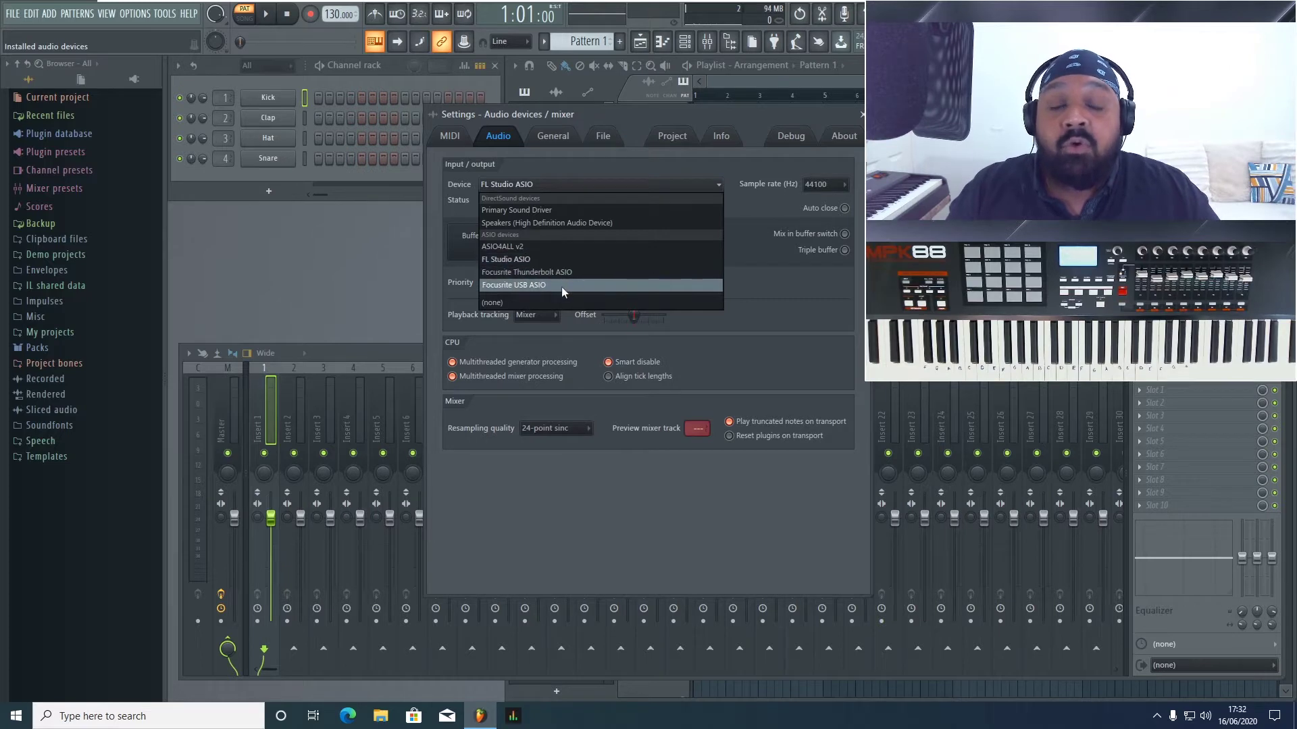
pyautogui.click(560, 258)
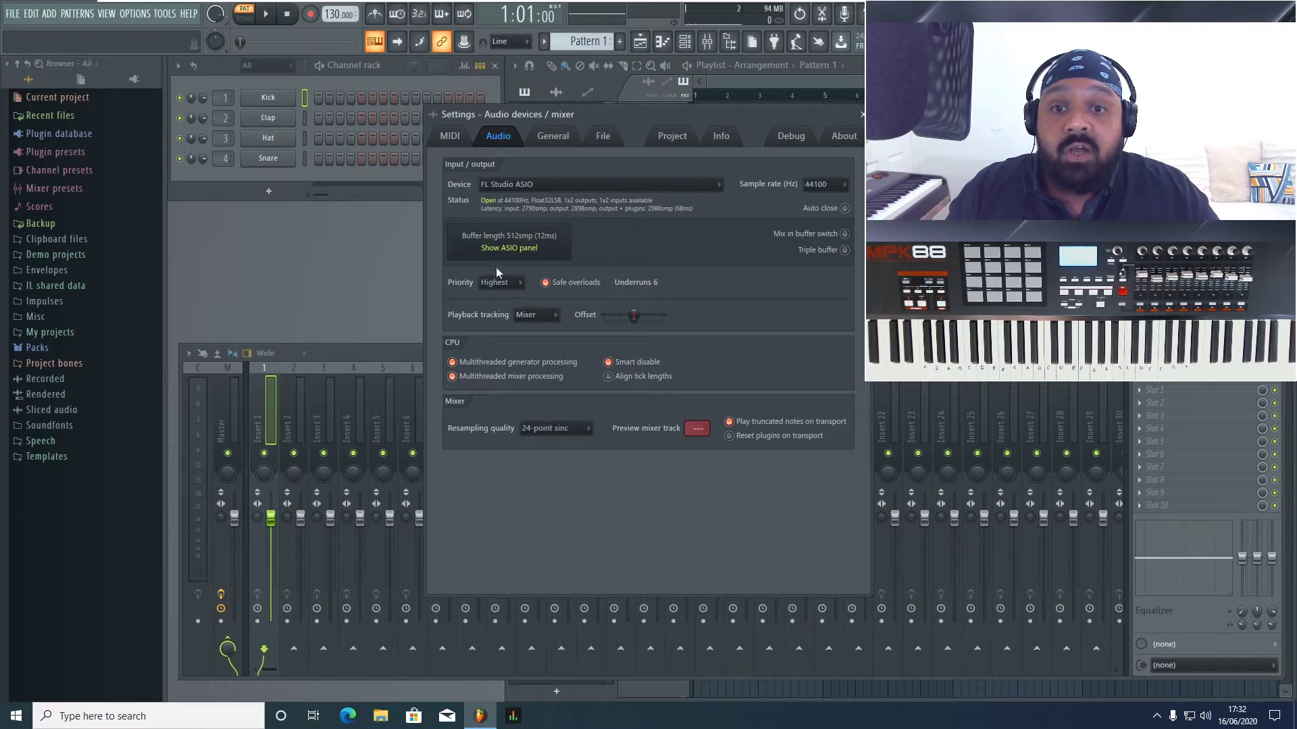
# - Open the ASIO driver's settings and review the available input and output devices
pyautogui.click(535, 250)
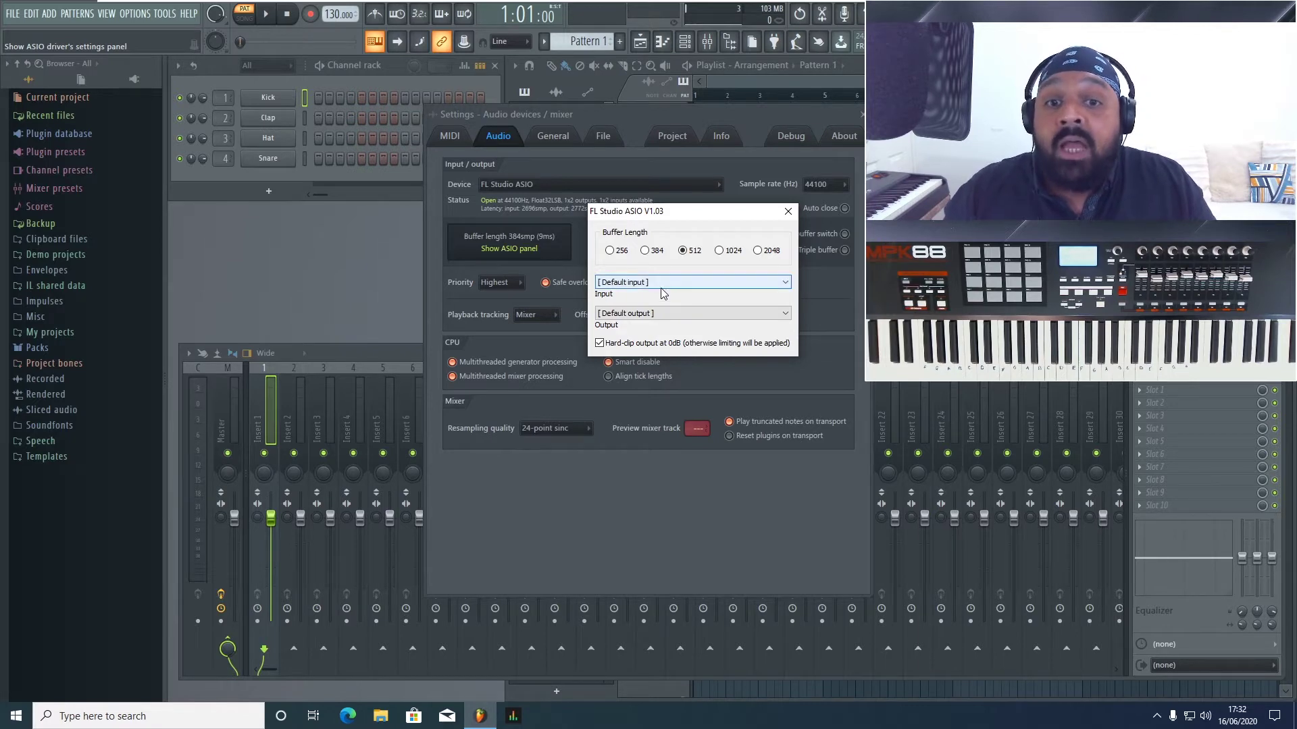
pyautogui.click(662, 287)
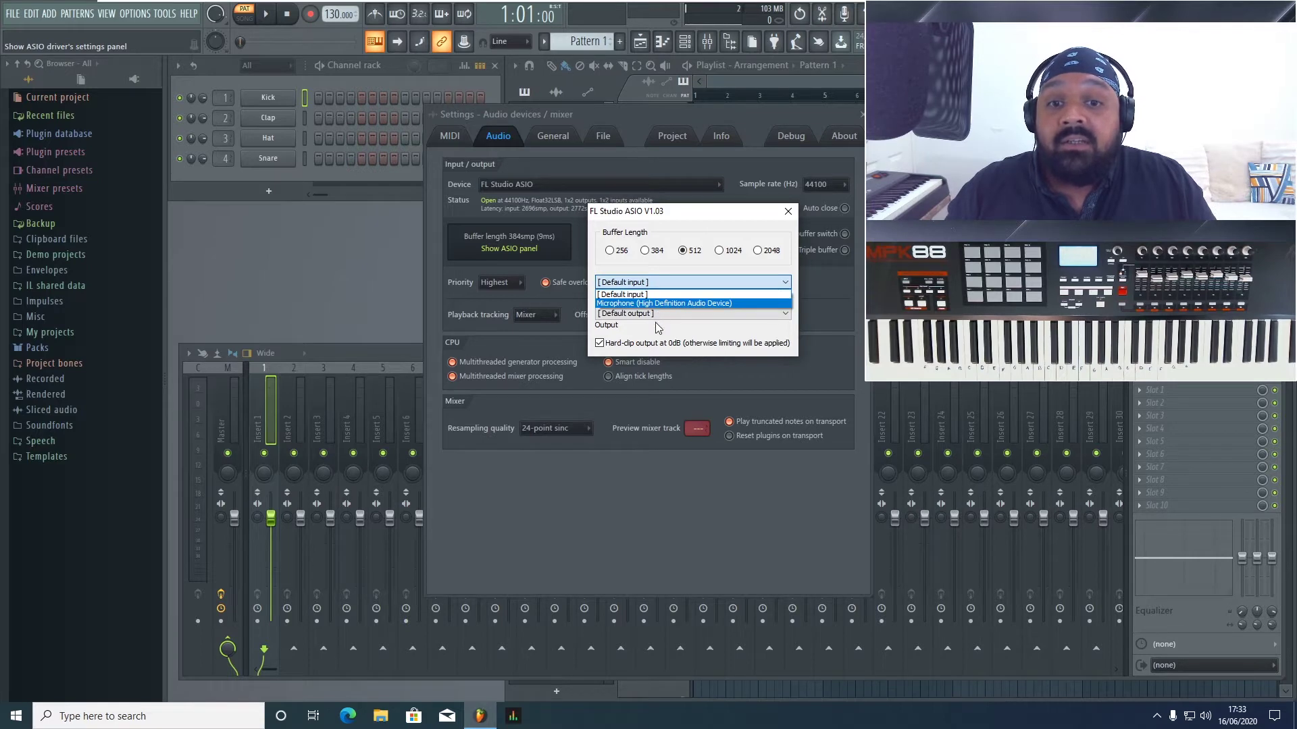
pyautogui.click(670, 314)
pyautogui.click(670, 314)
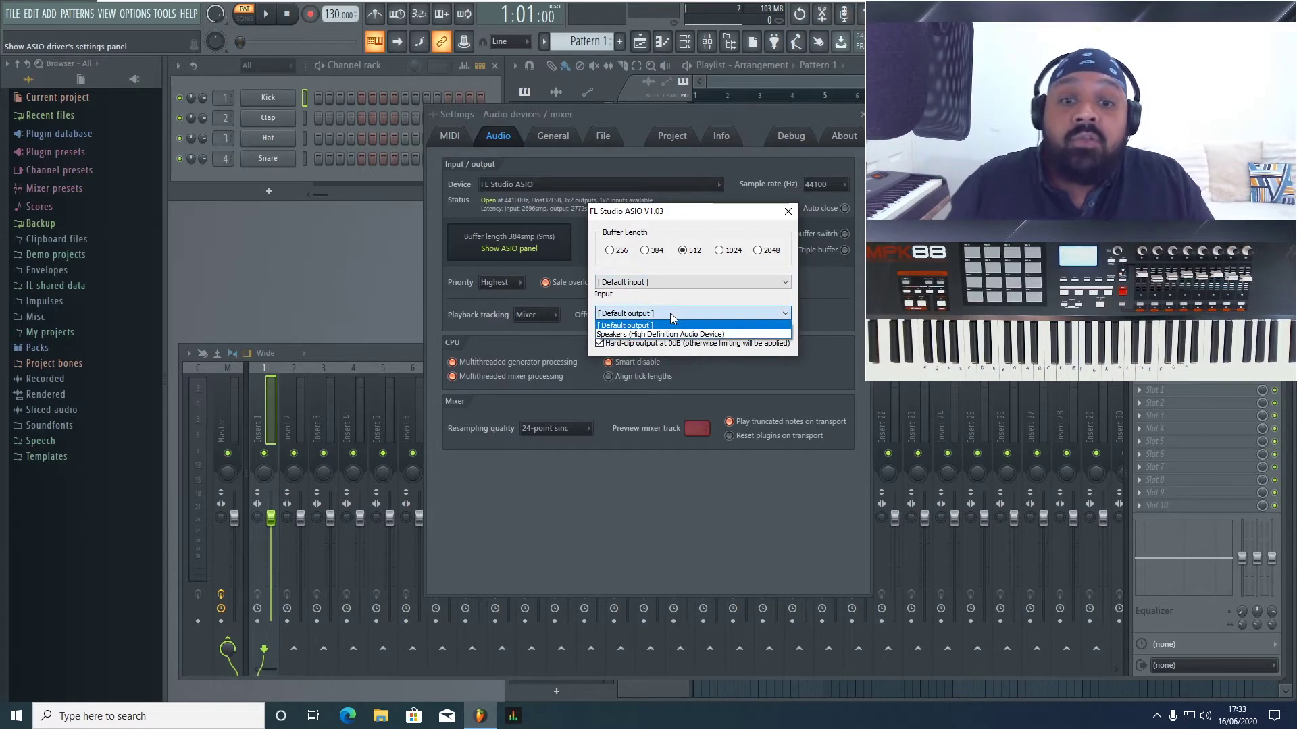
pyautogui.click(654, 312)
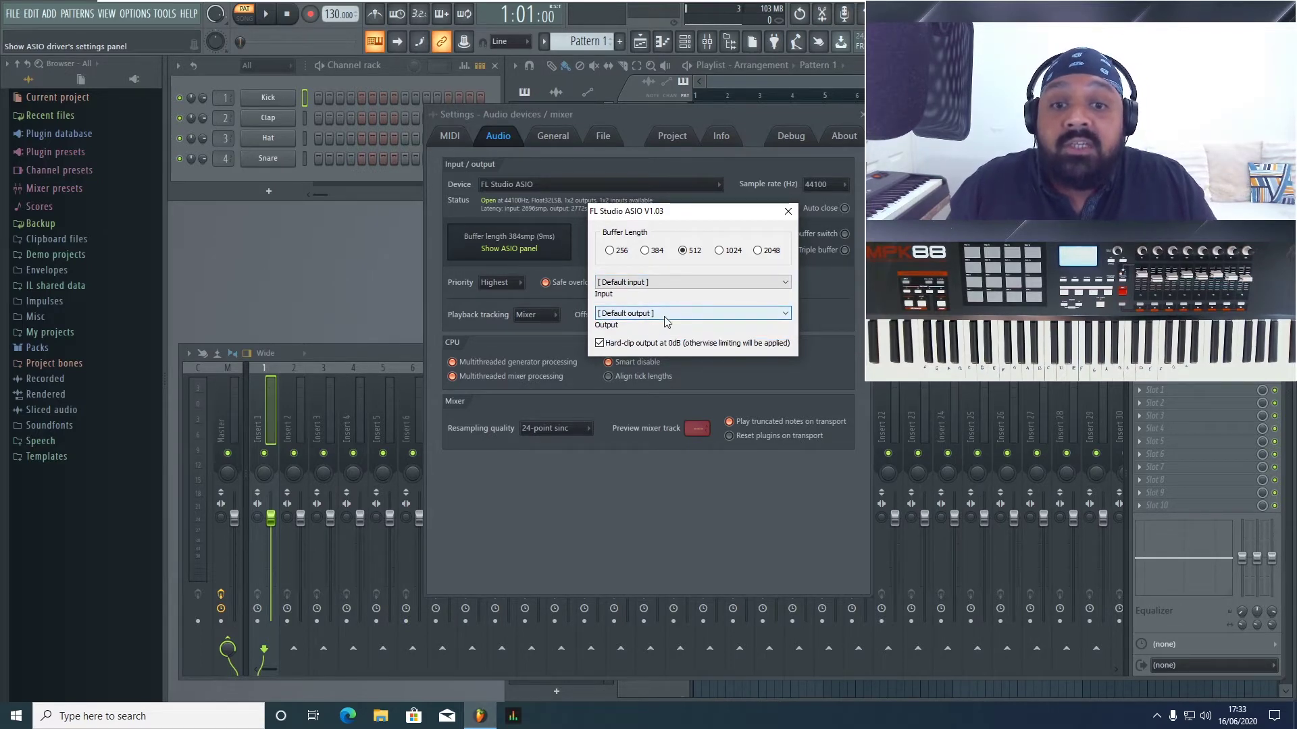
pyautogui.click(662, 315)
pyautogui.click(662, 315)
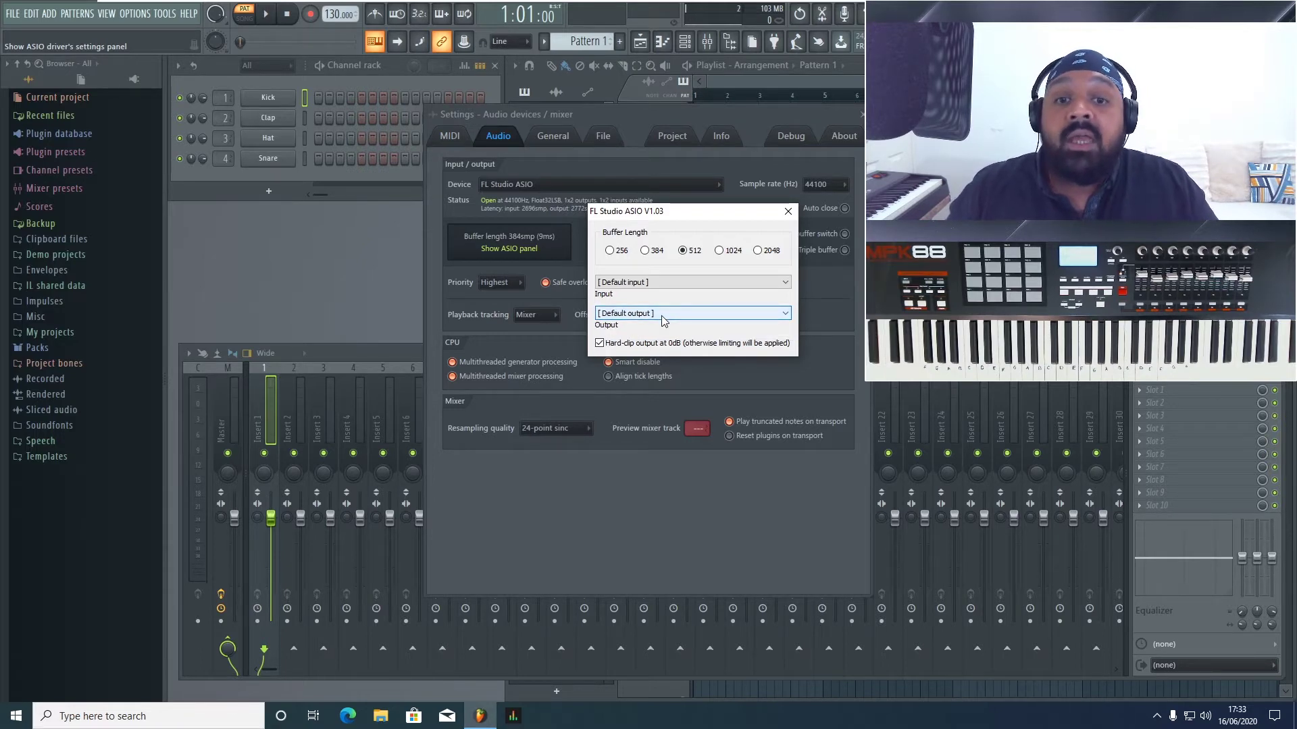
pyautogui.click(663, 316)
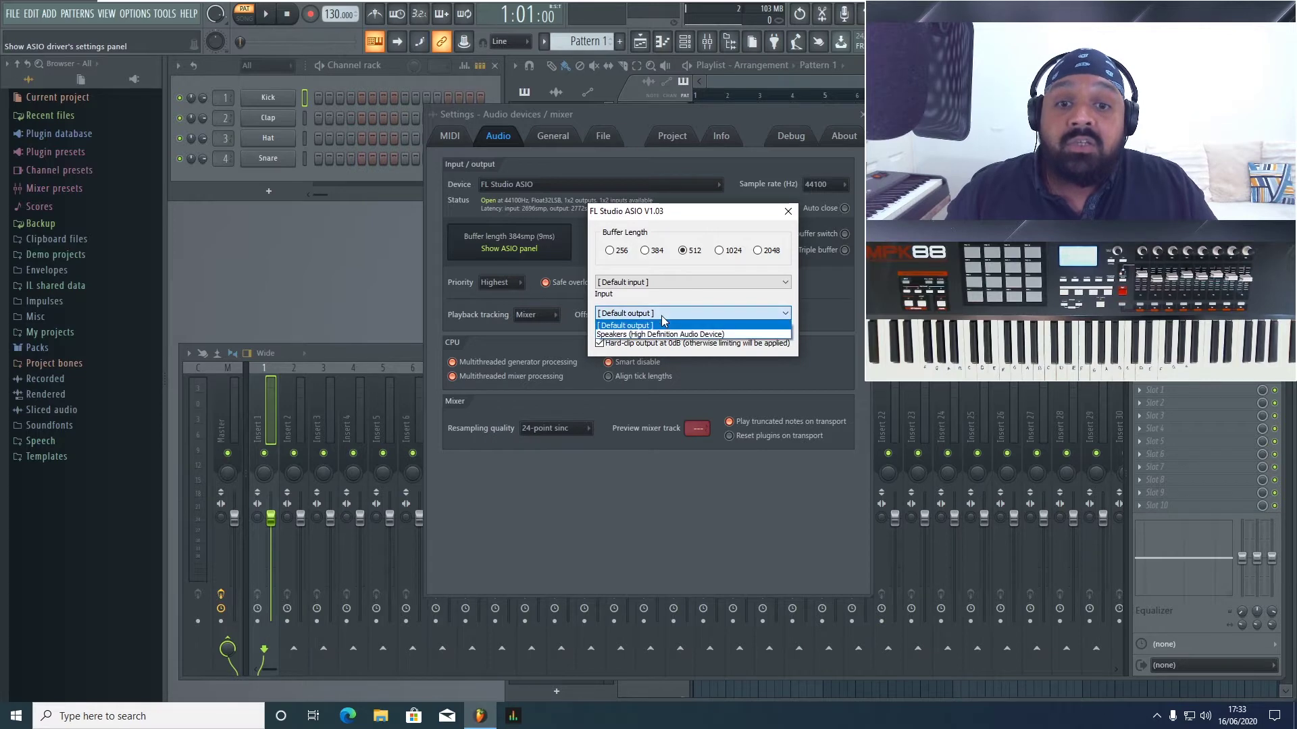
pyautogui.click(672, 321)
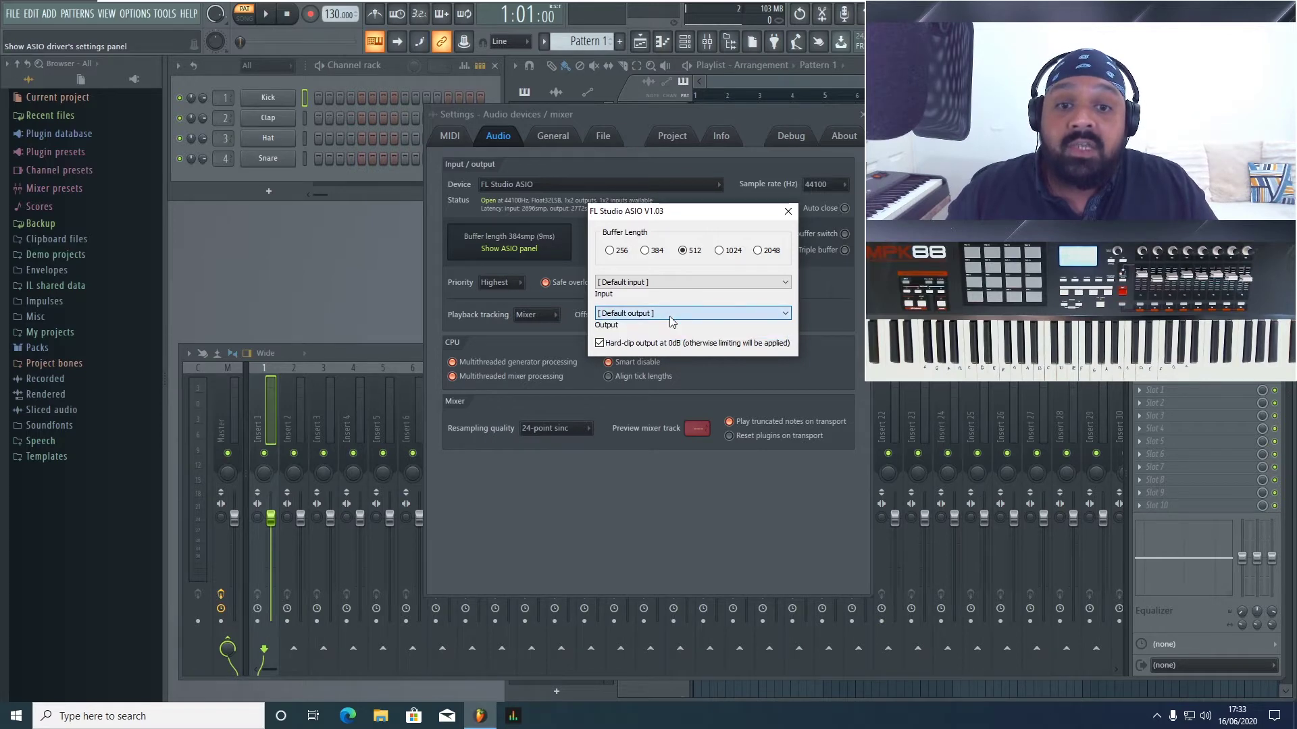
# - Try ASIO buffer lengths of 256 and 384, settle on 512, and close the driver's settings
pyautogui.click(610, 250)
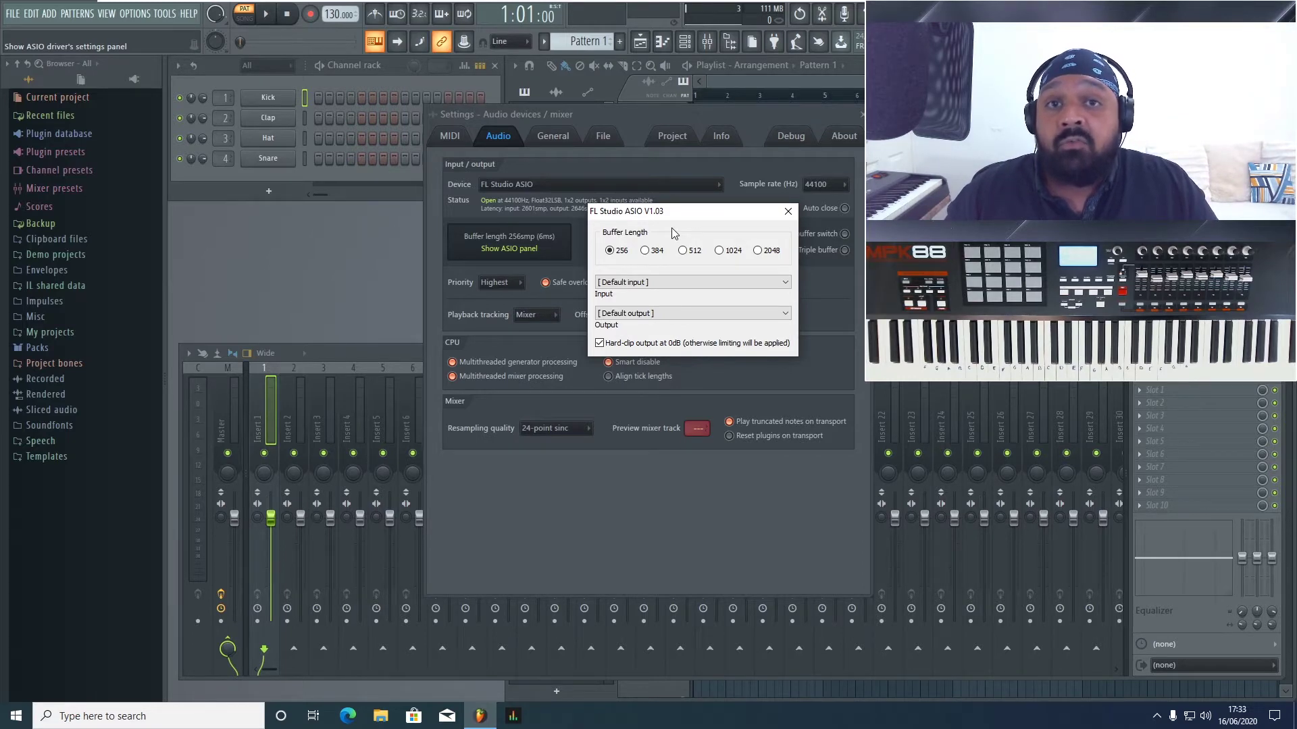
pyautogui.click(645, 251)
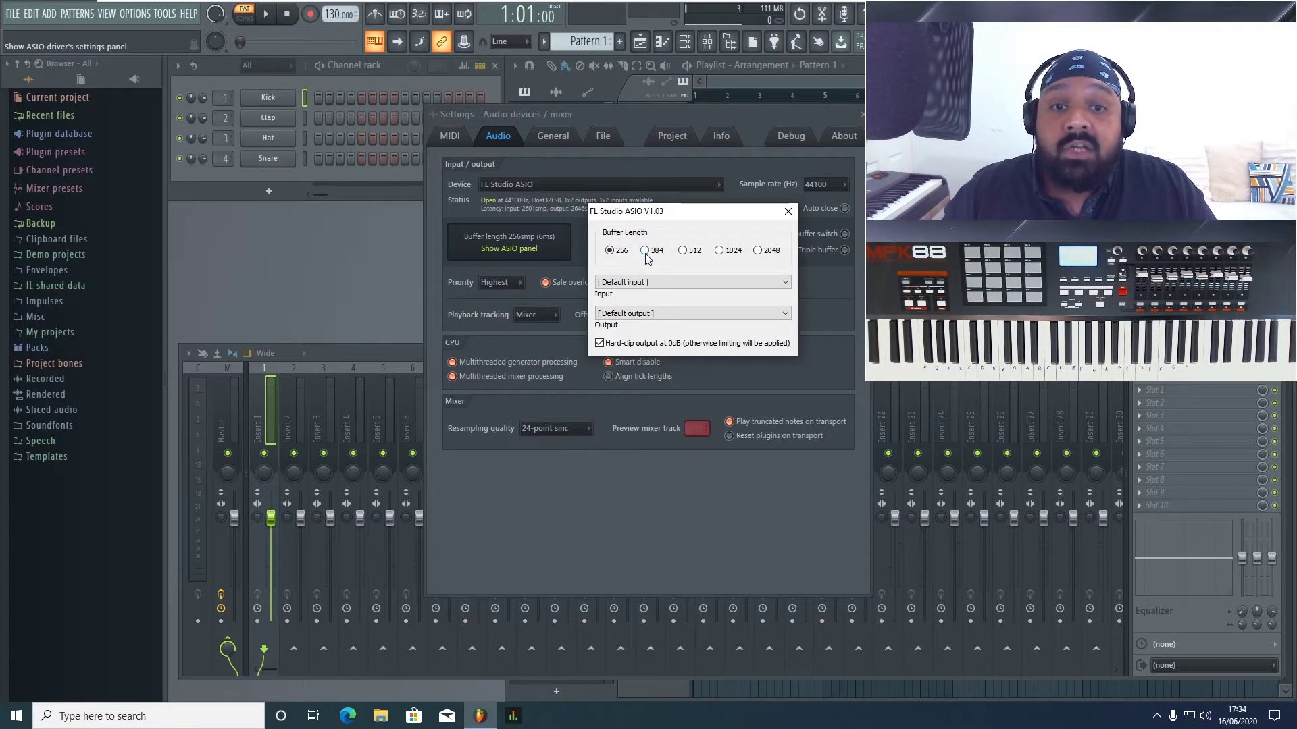
pyautogui.click(682, 253)
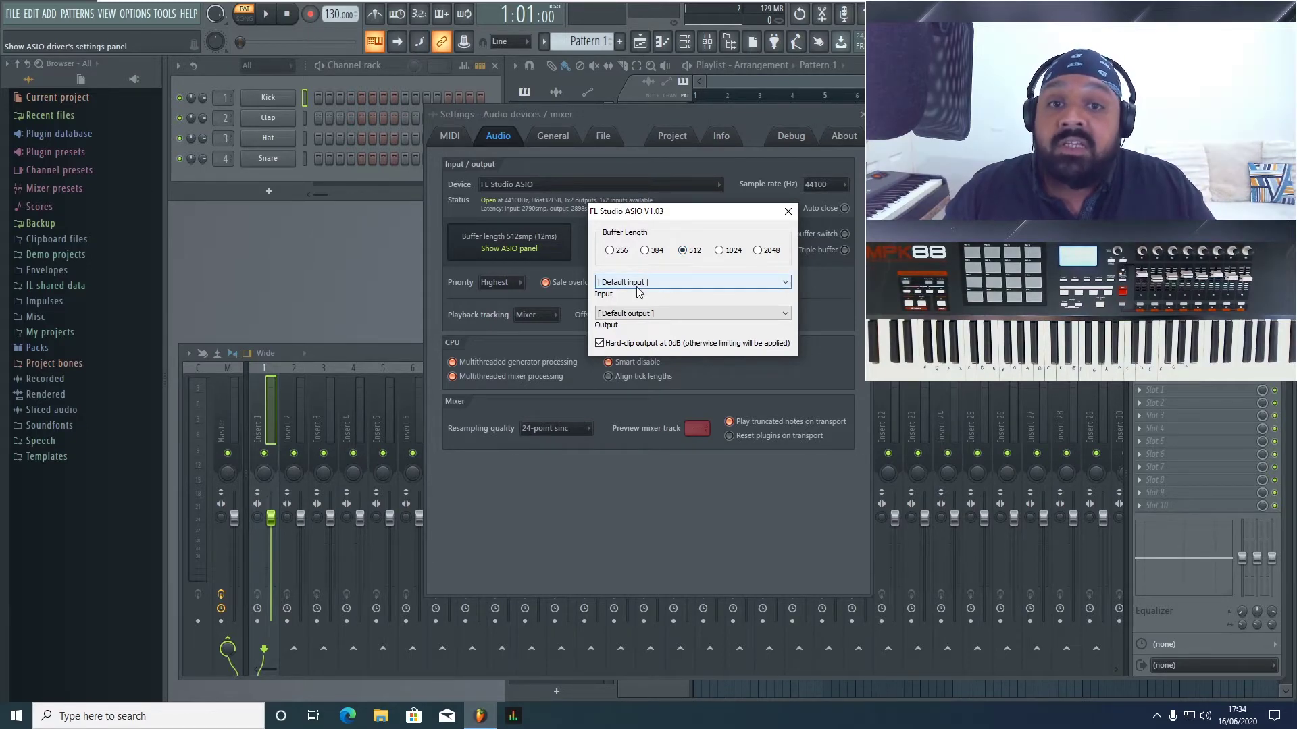
pyautogui.click(787, 210)
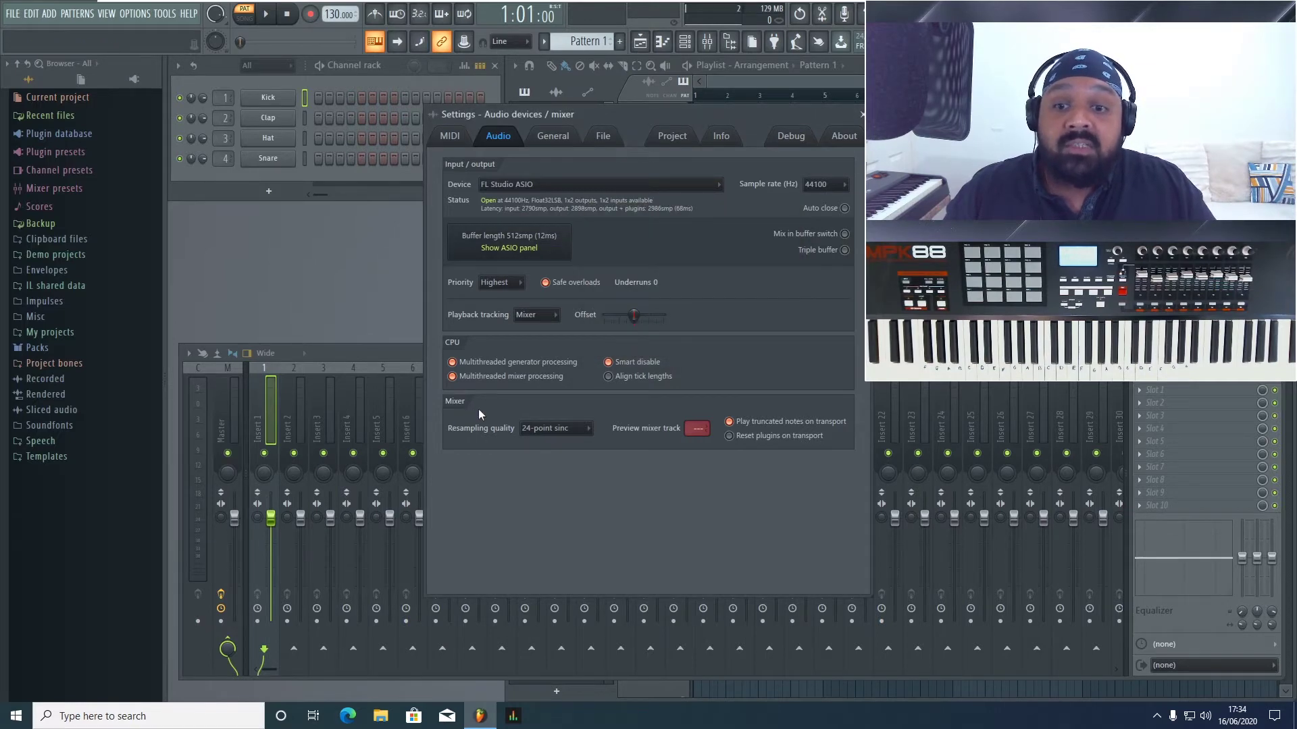
# - Review the mixer's resampling quality options in the audio settings
pyautogui.click(568, 428)
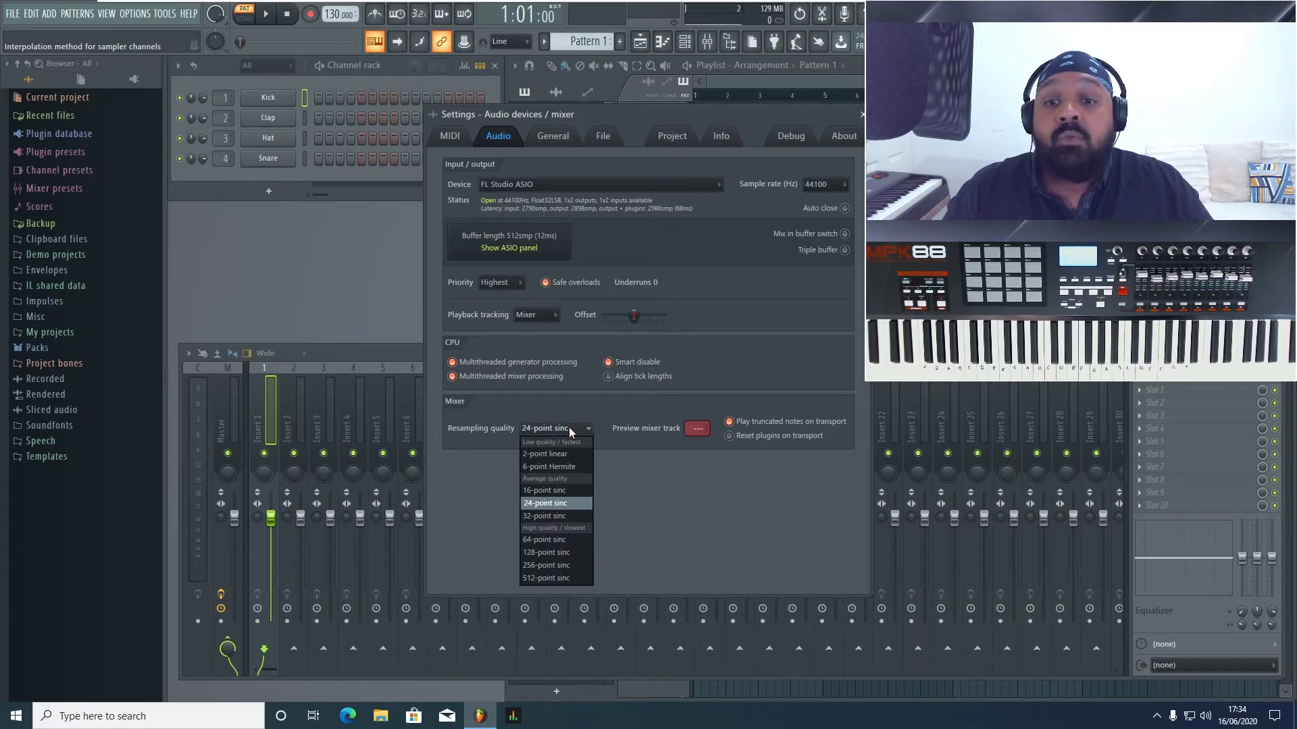
pyautogui.click(569, 427)
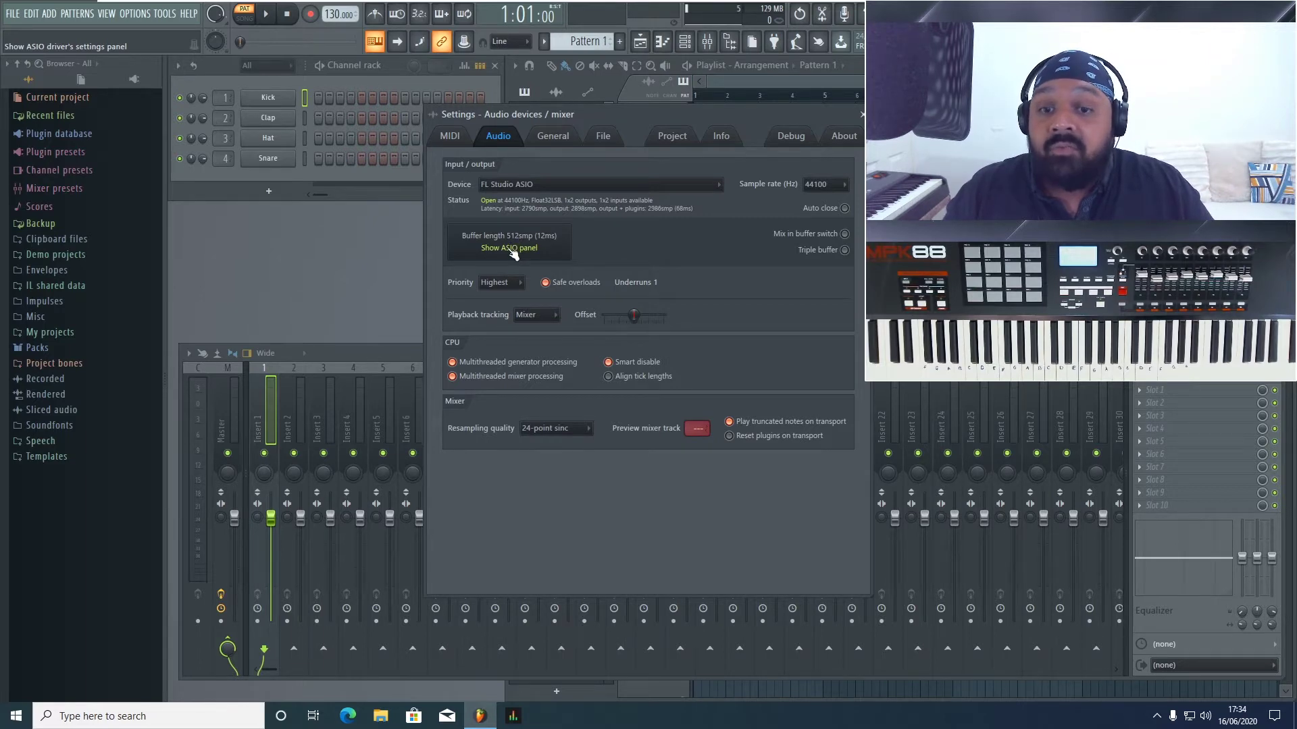
# - Check the mixer's resampling quality list, and review the default template and startup project options in the general settings
pyautogui.click(562, 425)
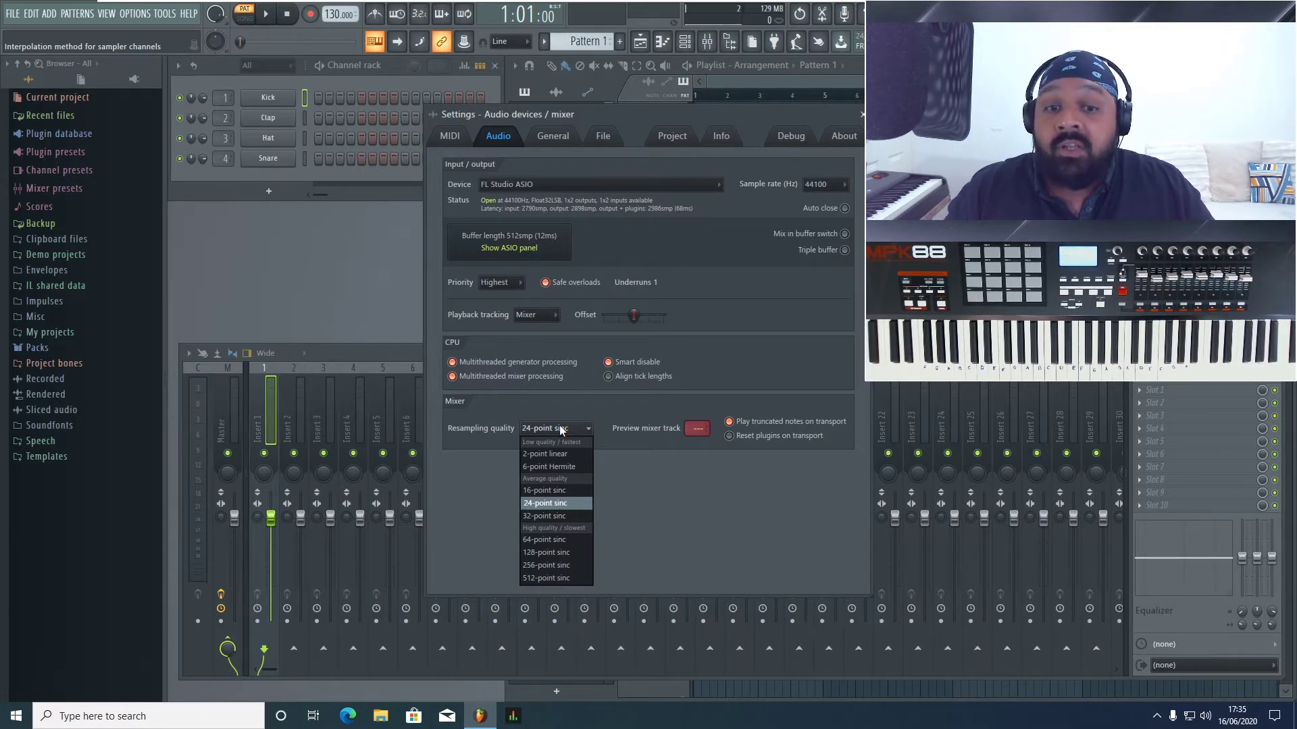
pyautogui.click(634, 425)
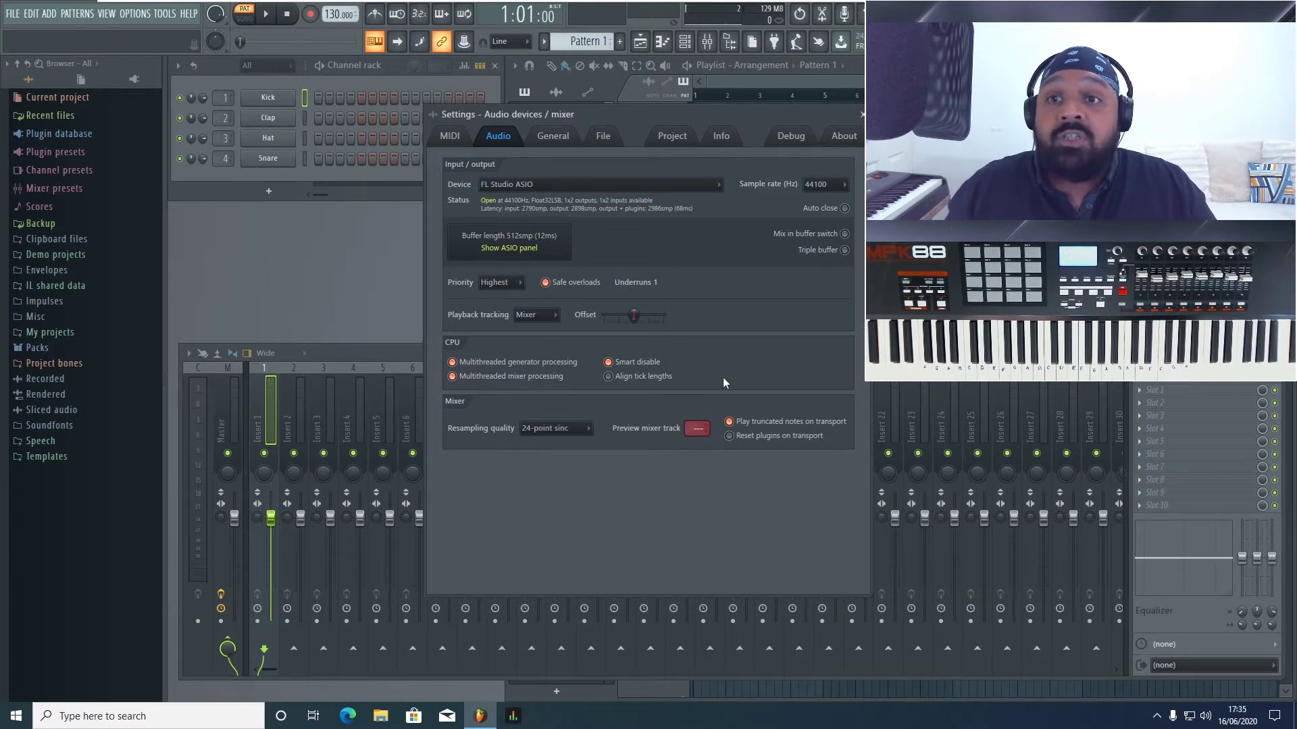
pyautogui.click(552, 136)
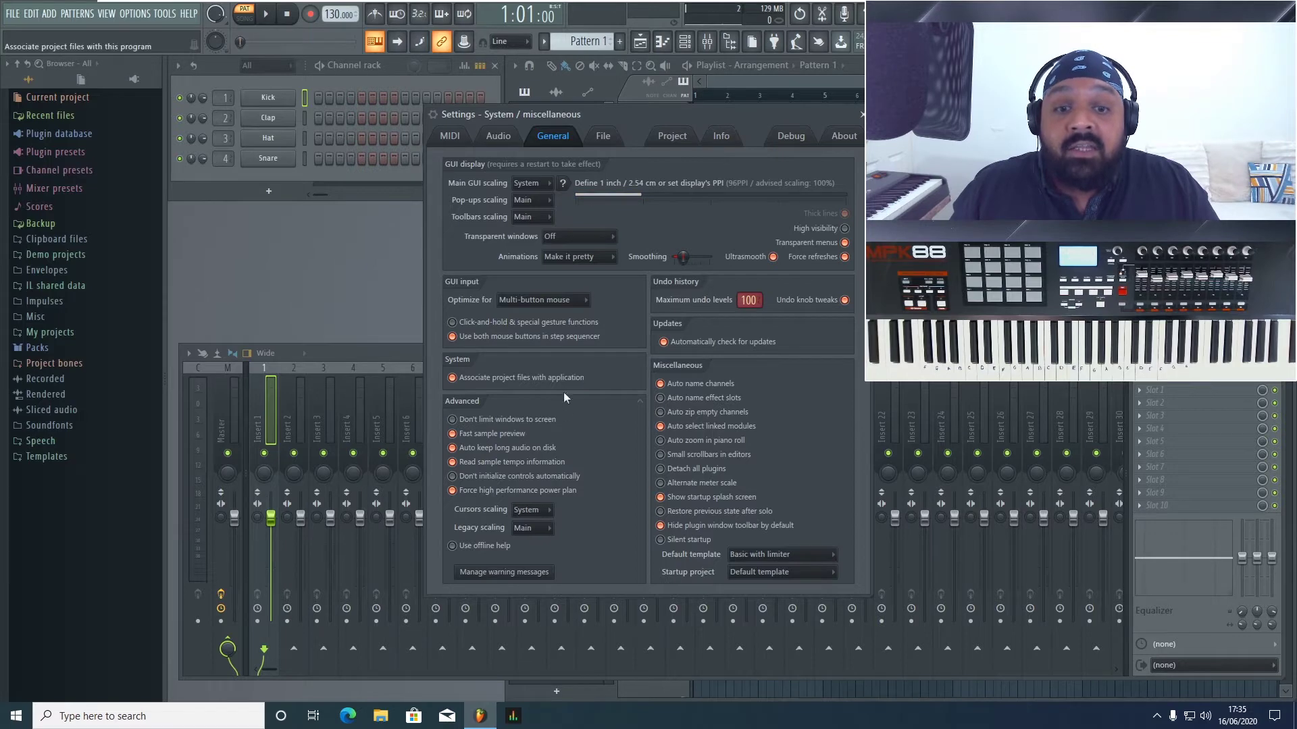
pyautogui.click(770, 558)
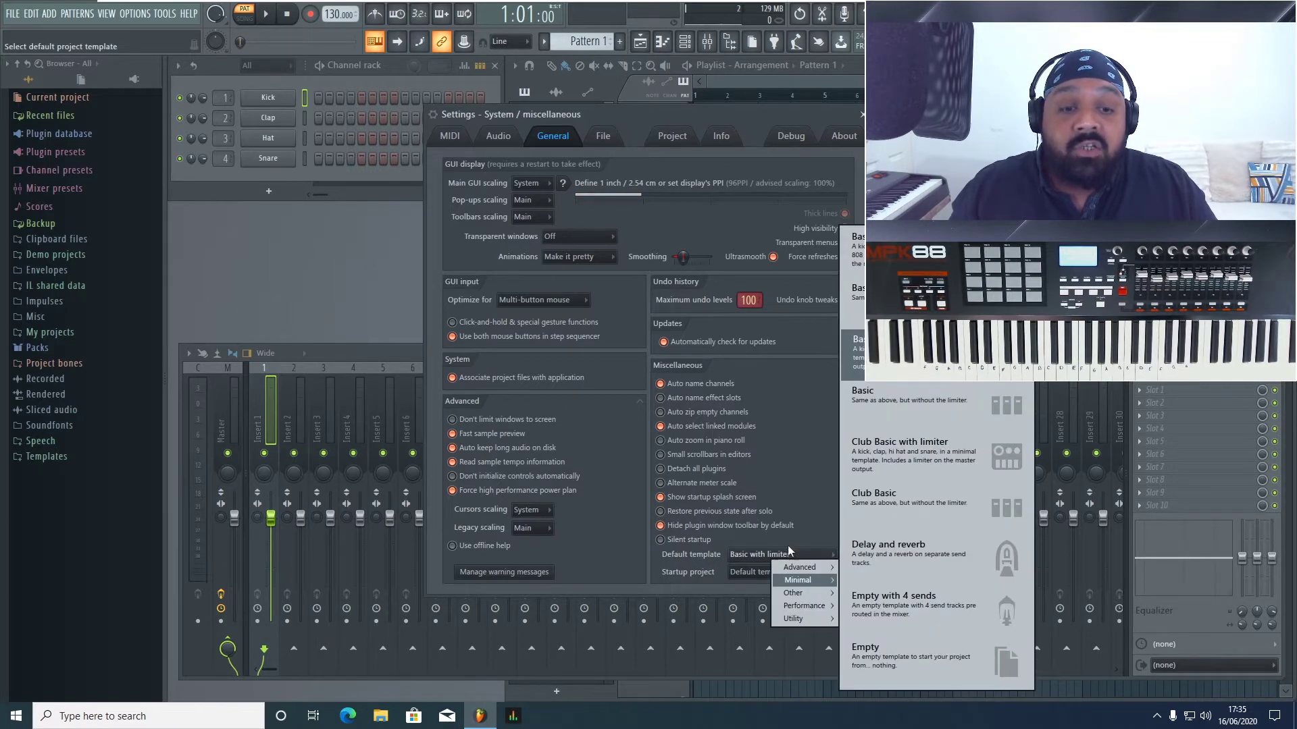
pyautogui.click(803, 531)
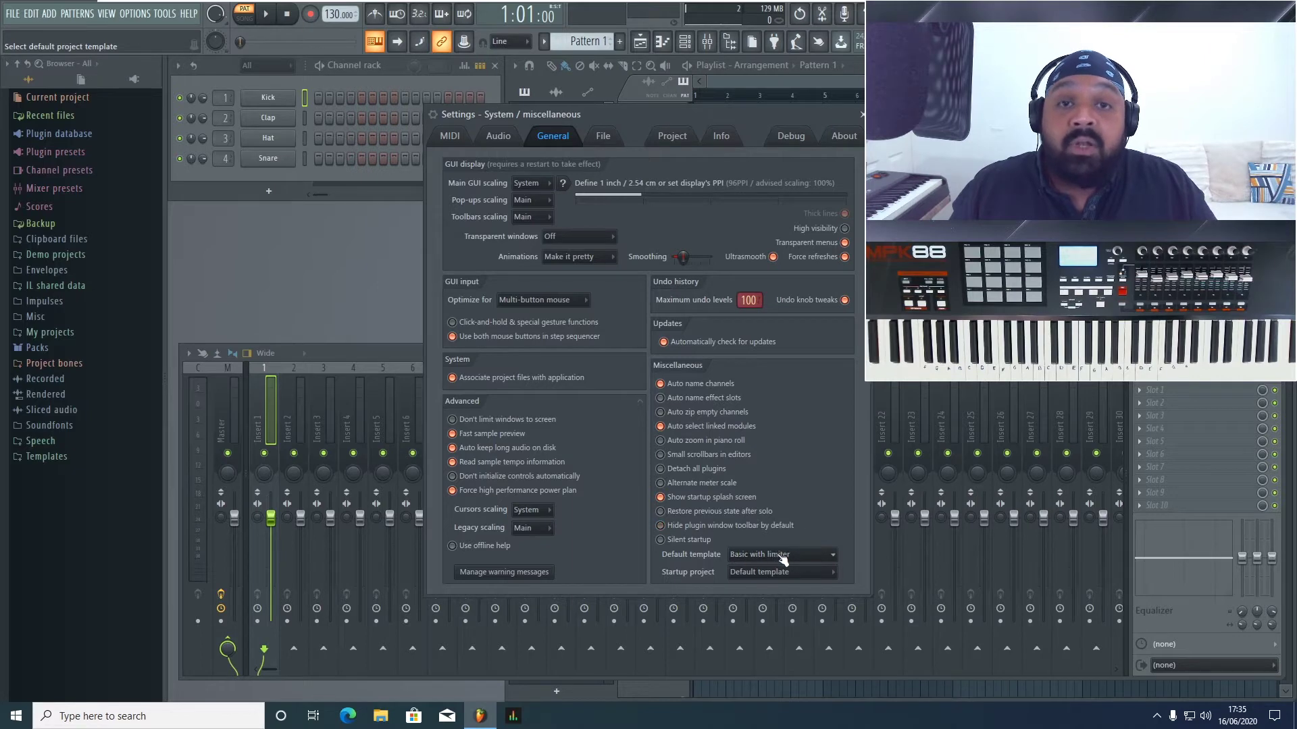
pyautogui.click(770, 573)
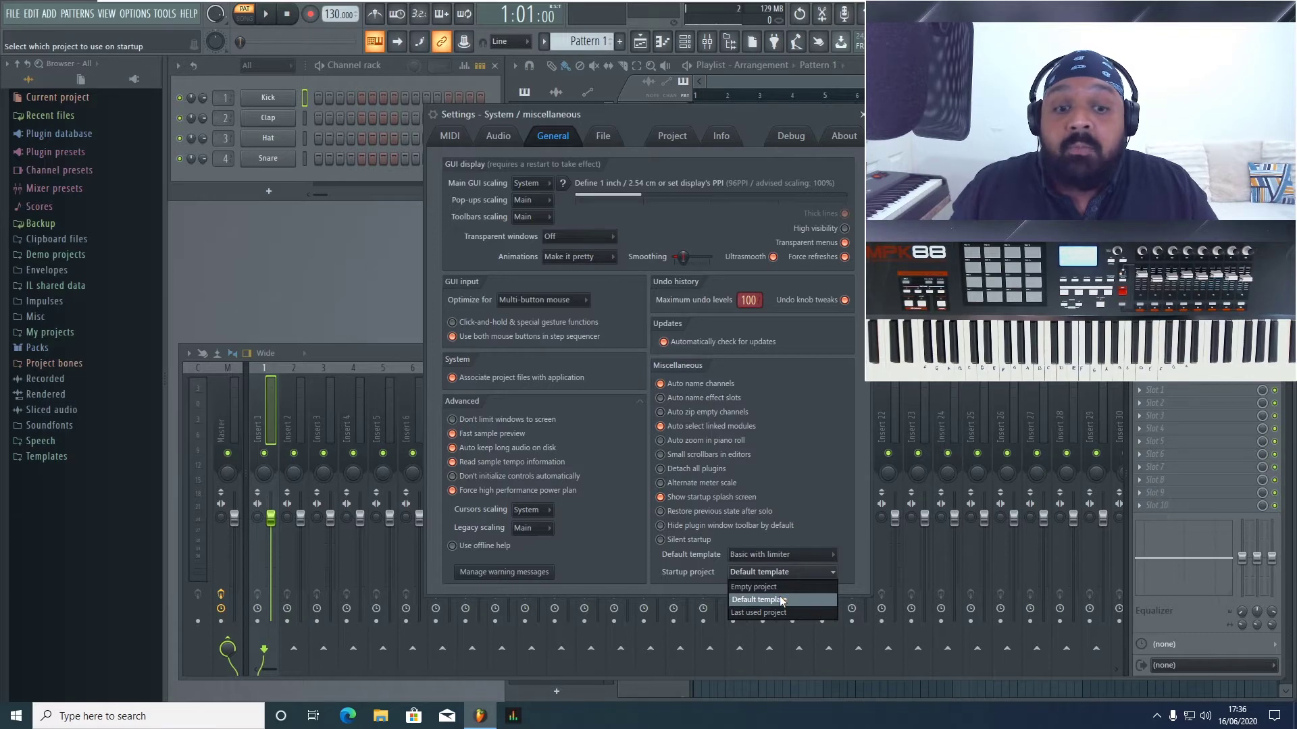
# - In the file settings, add the Desktop as an extra browser search folder and set autosave to Frequently (every 5min & before risky operations)
pyautogui.click(603, 136)
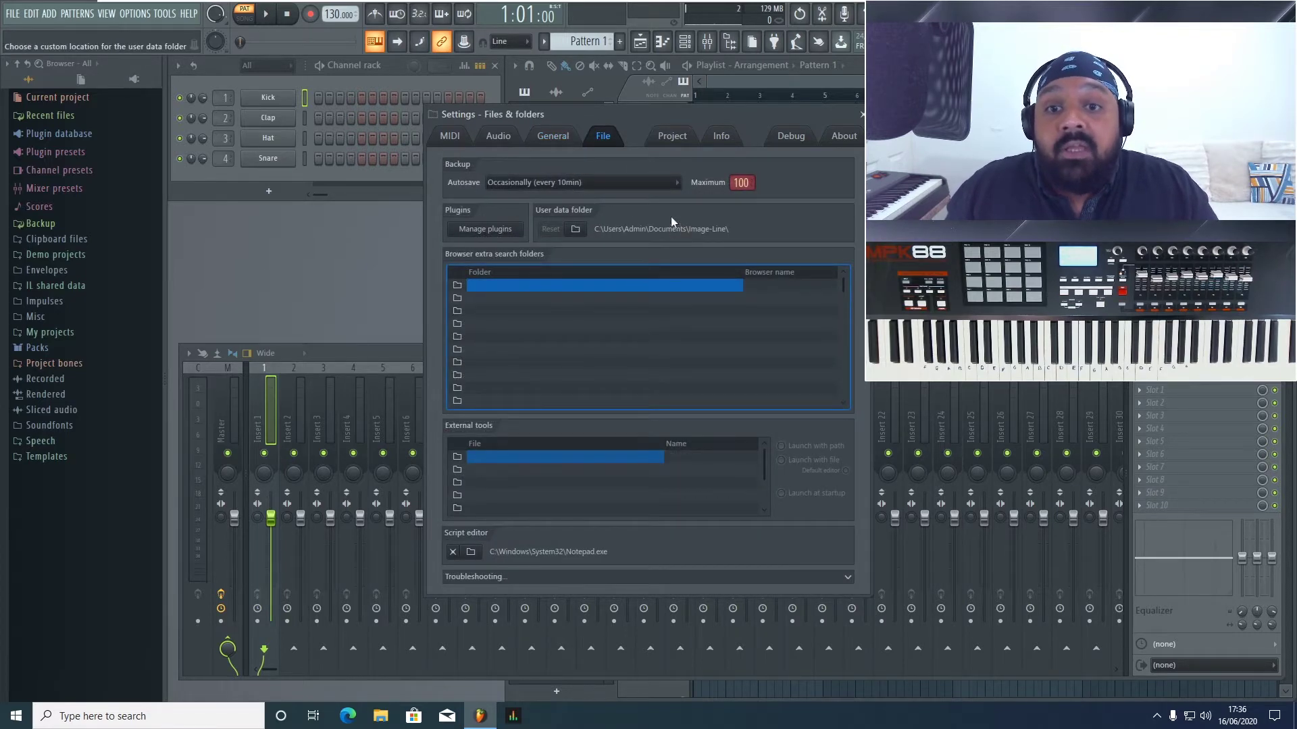
pyautogui.click(473, 286)
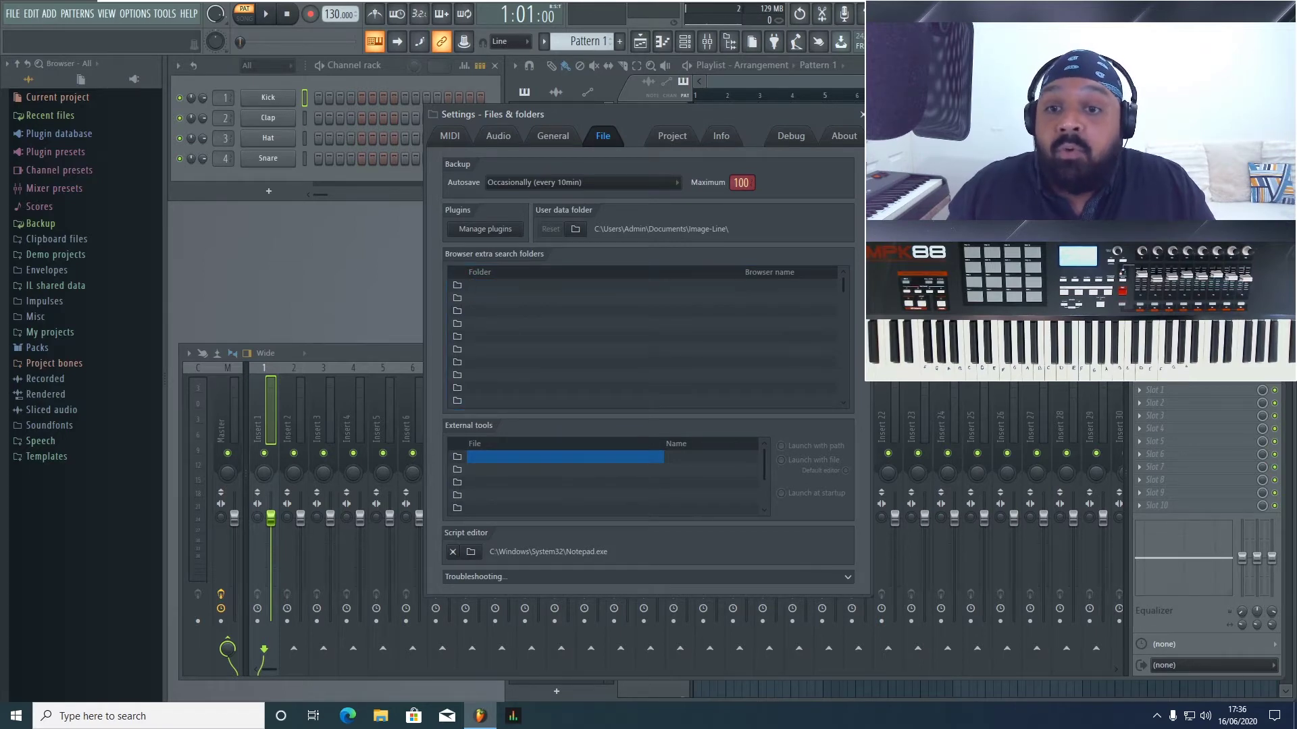
pyautogui.click(457, 285)
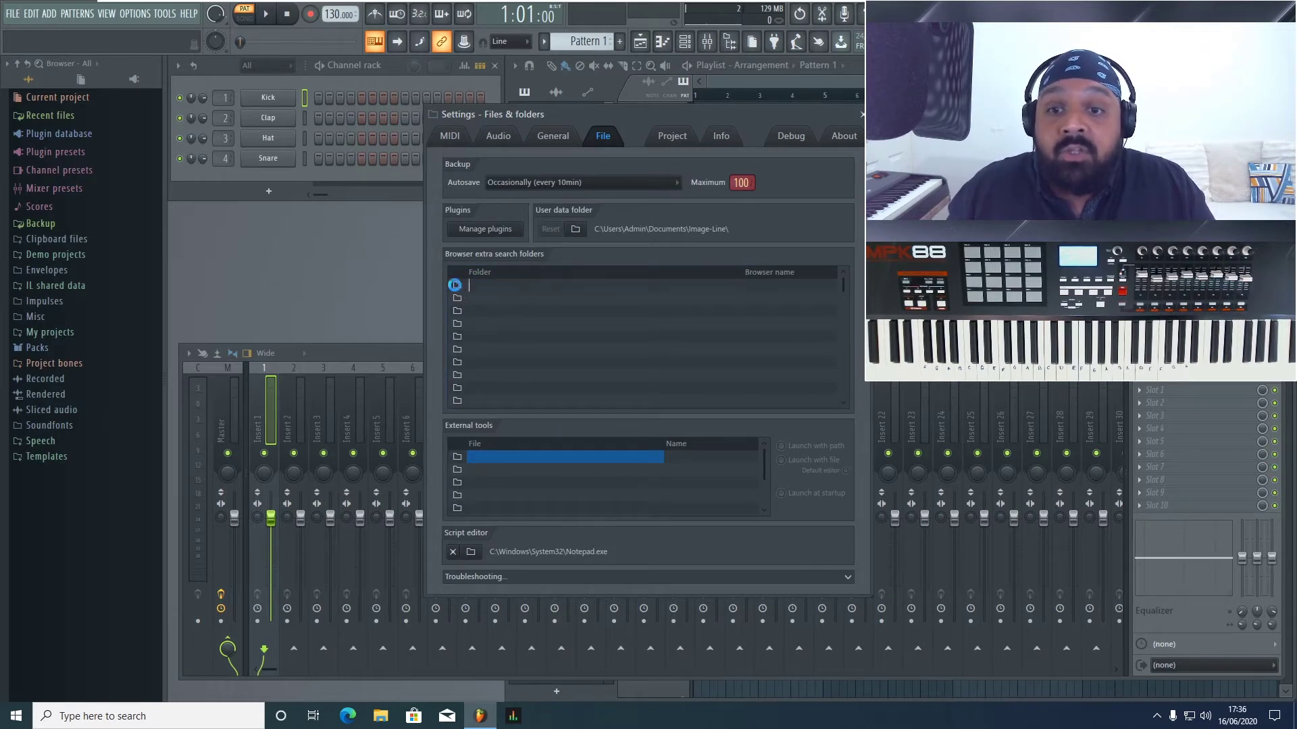
pyautogui.click(592, 347)
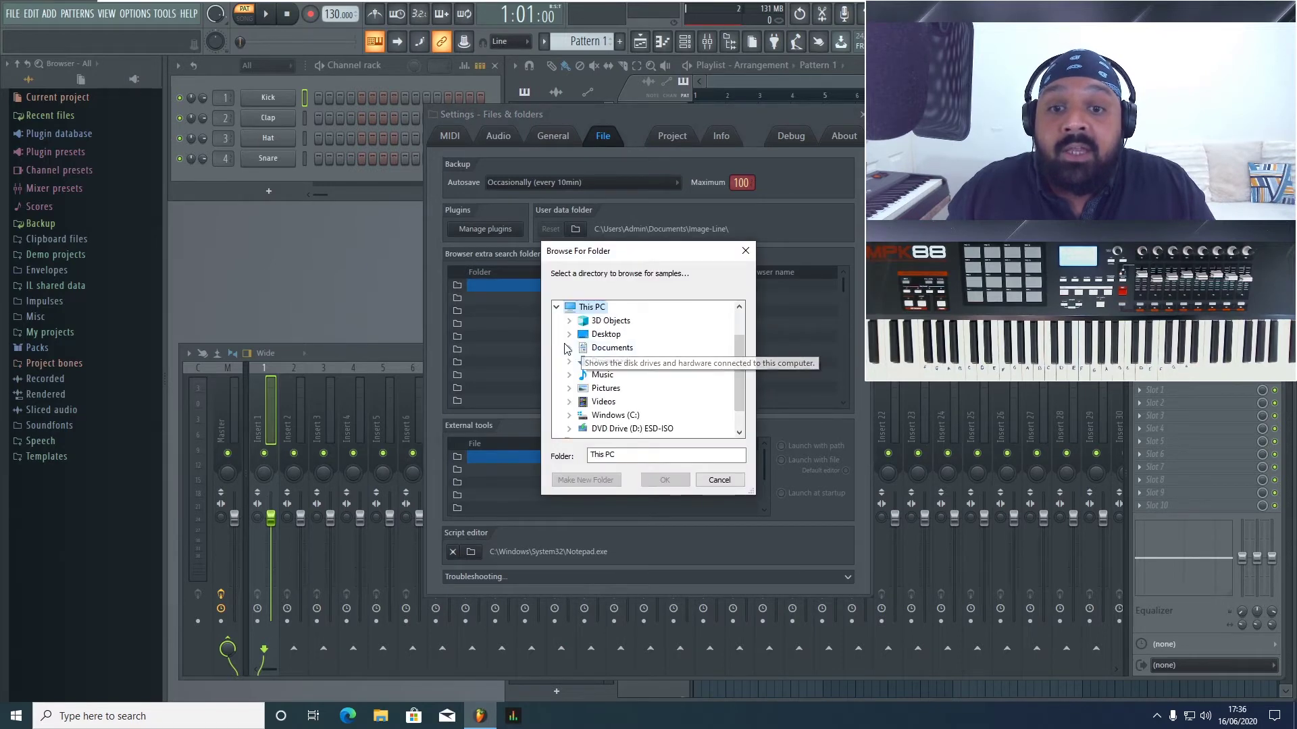
pyautogui.click(599, 334)
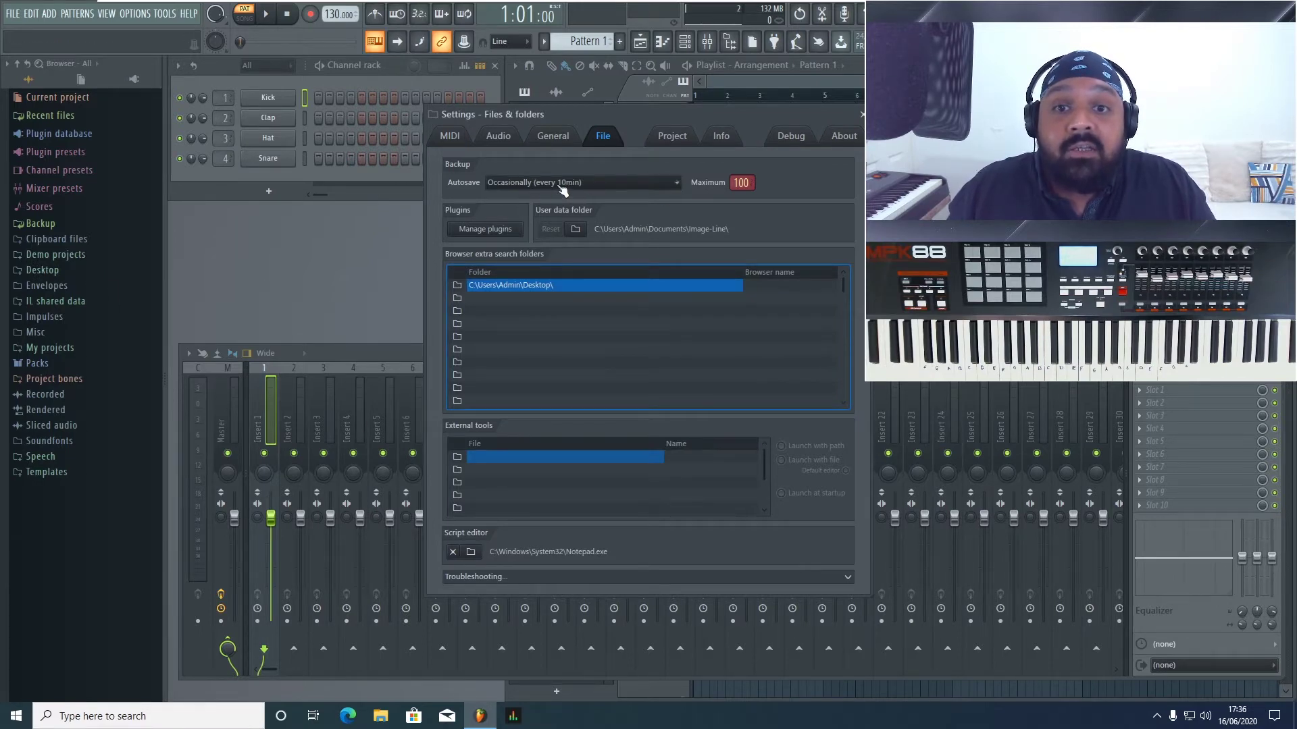
pyautogui.click(617, 183)
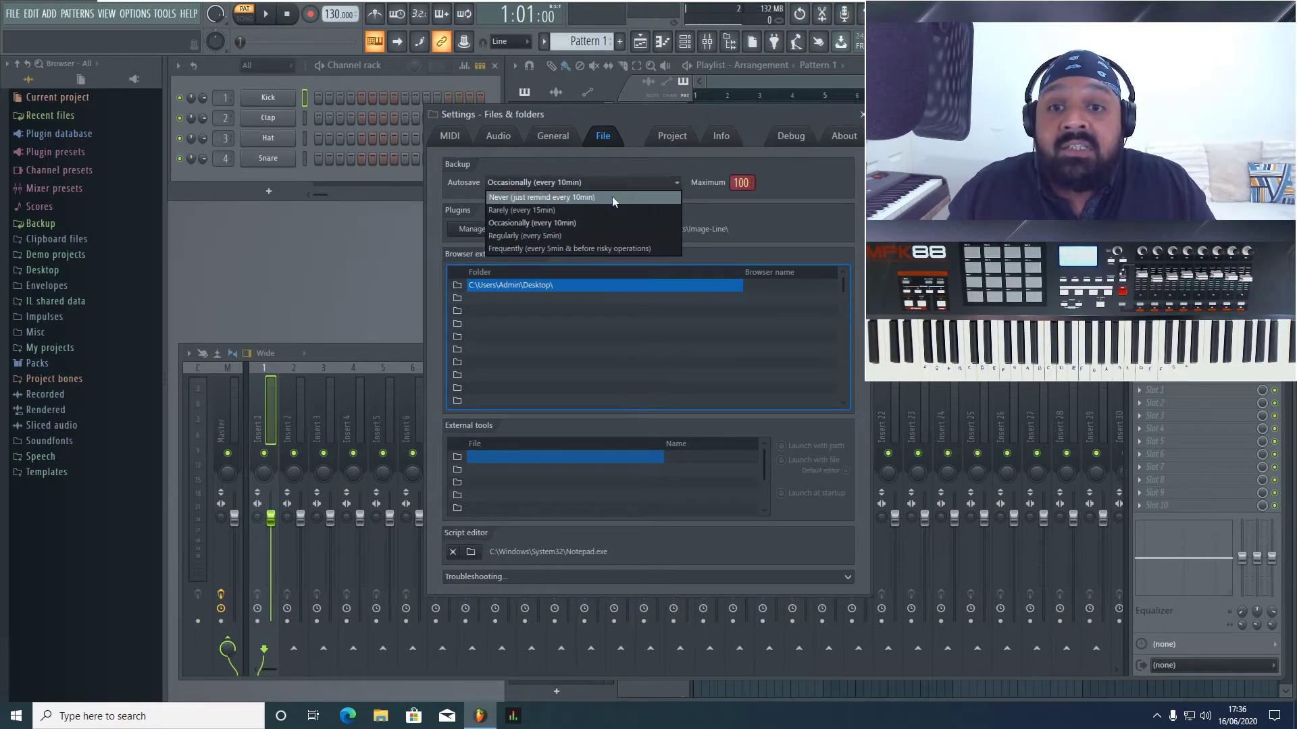
pyautogui.click(608, 249)
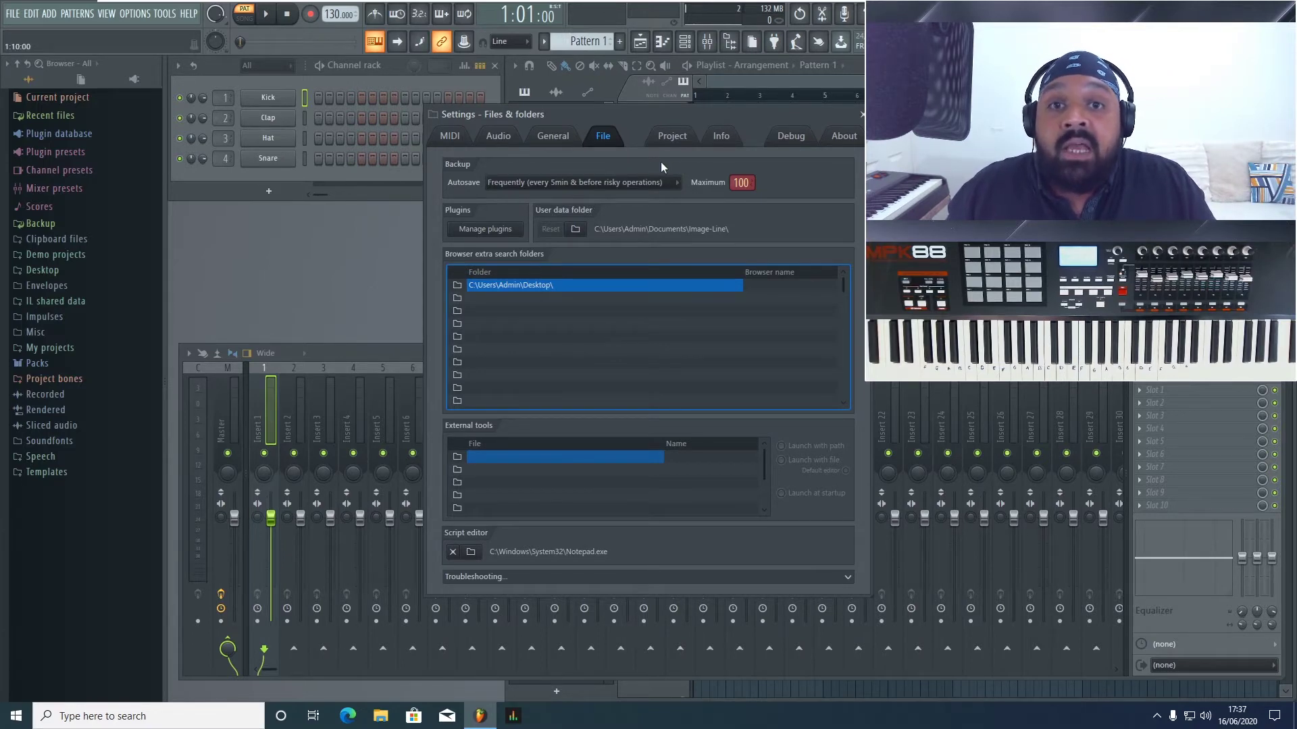
# - Look at the directory choices for the project's data folder in the project settings, and cancel without selecting one
pyautogui.click(671, 137)
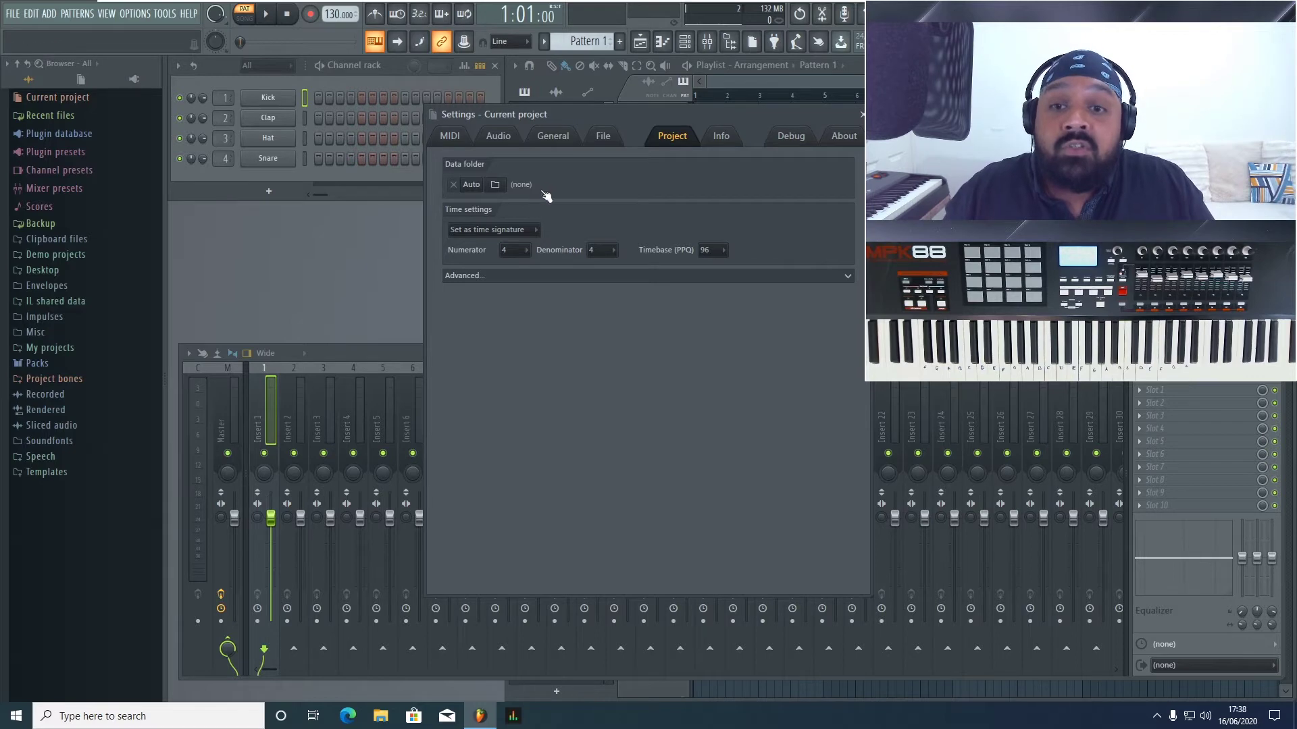
pyautogui.click(474, 186)
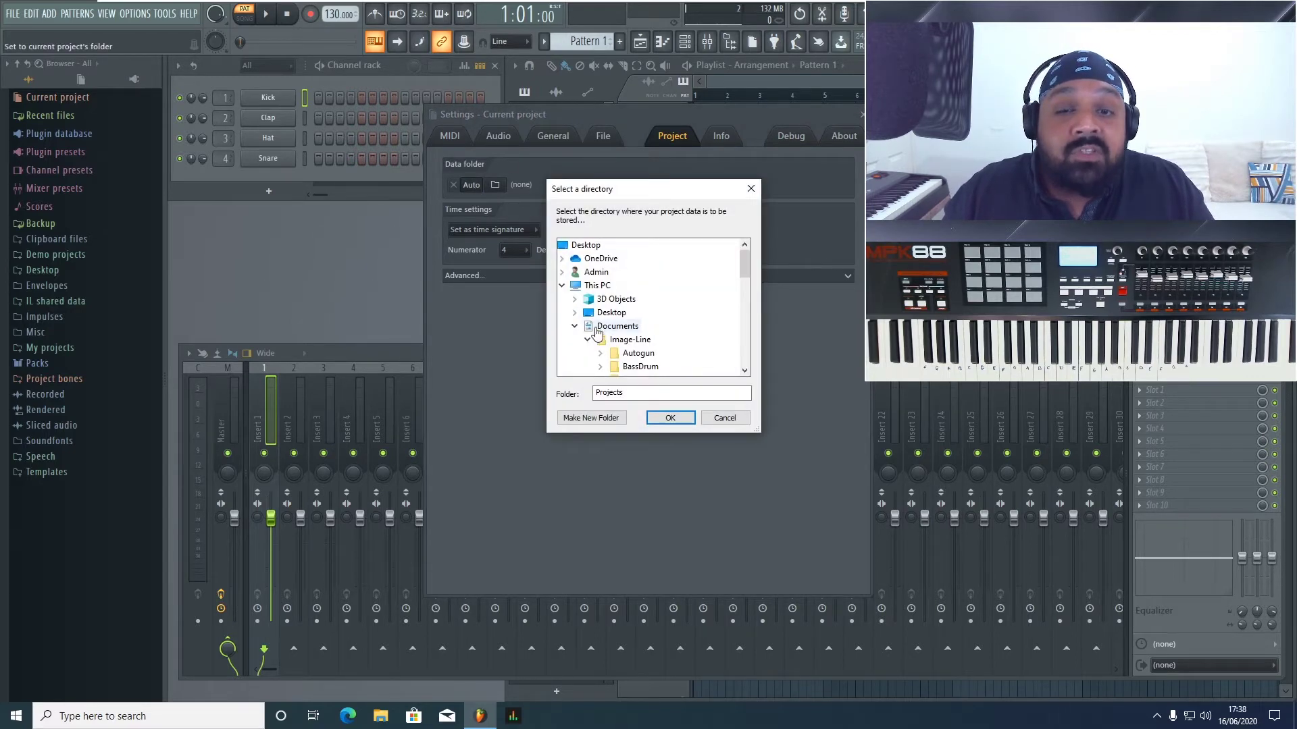
pyautogui.click(724, 417)
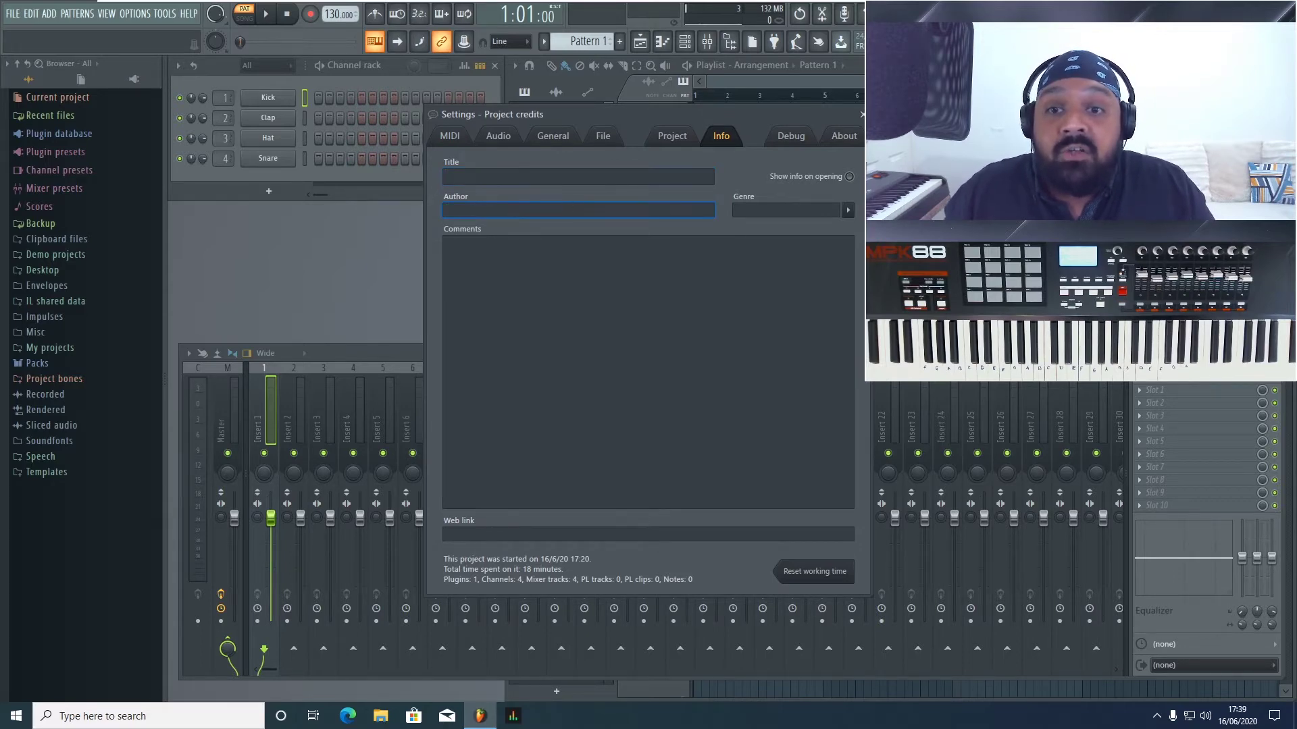
# - Enable showing the project info on opening and close the settings window
pyautogui.click(849, 178)
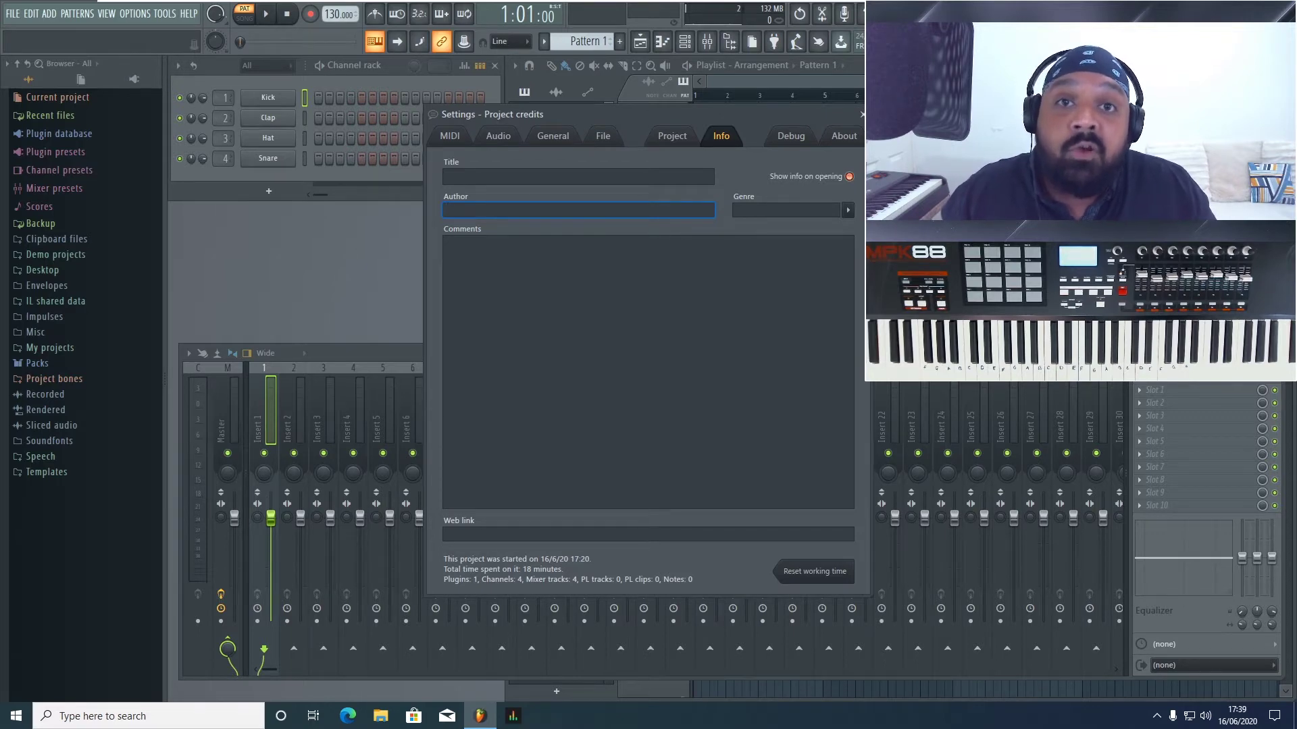
pyautogui.click(863, 115)
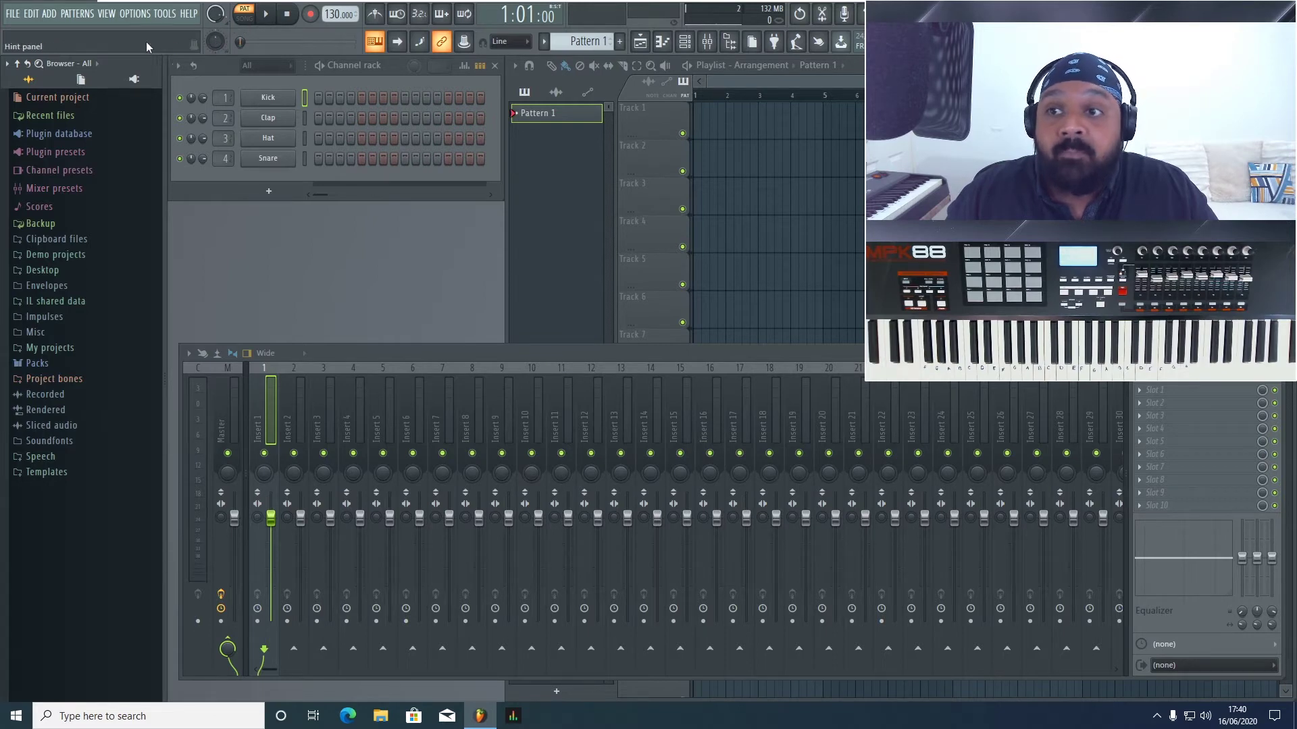
# - Try switching between song and pattern mode, and briefly play and stop the pattern
pyautogui.click(249, 19)
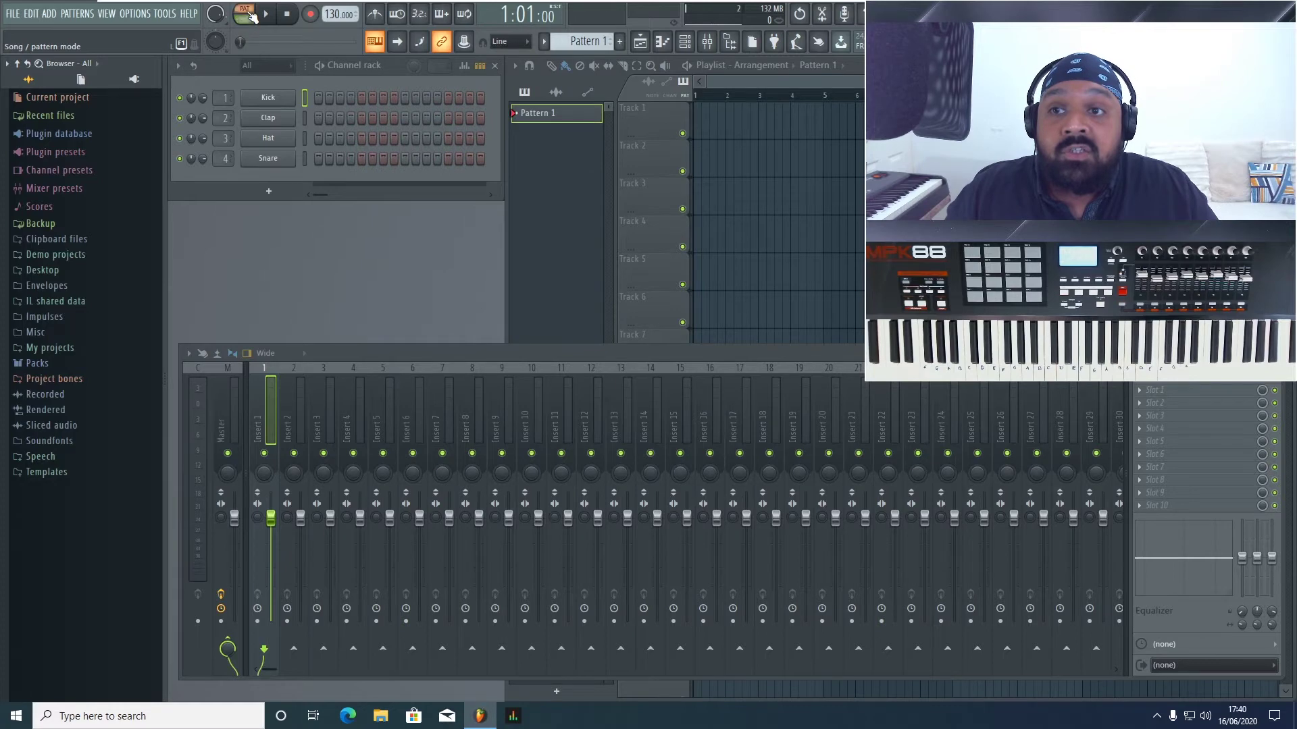
pyautogui.click(250, 21)
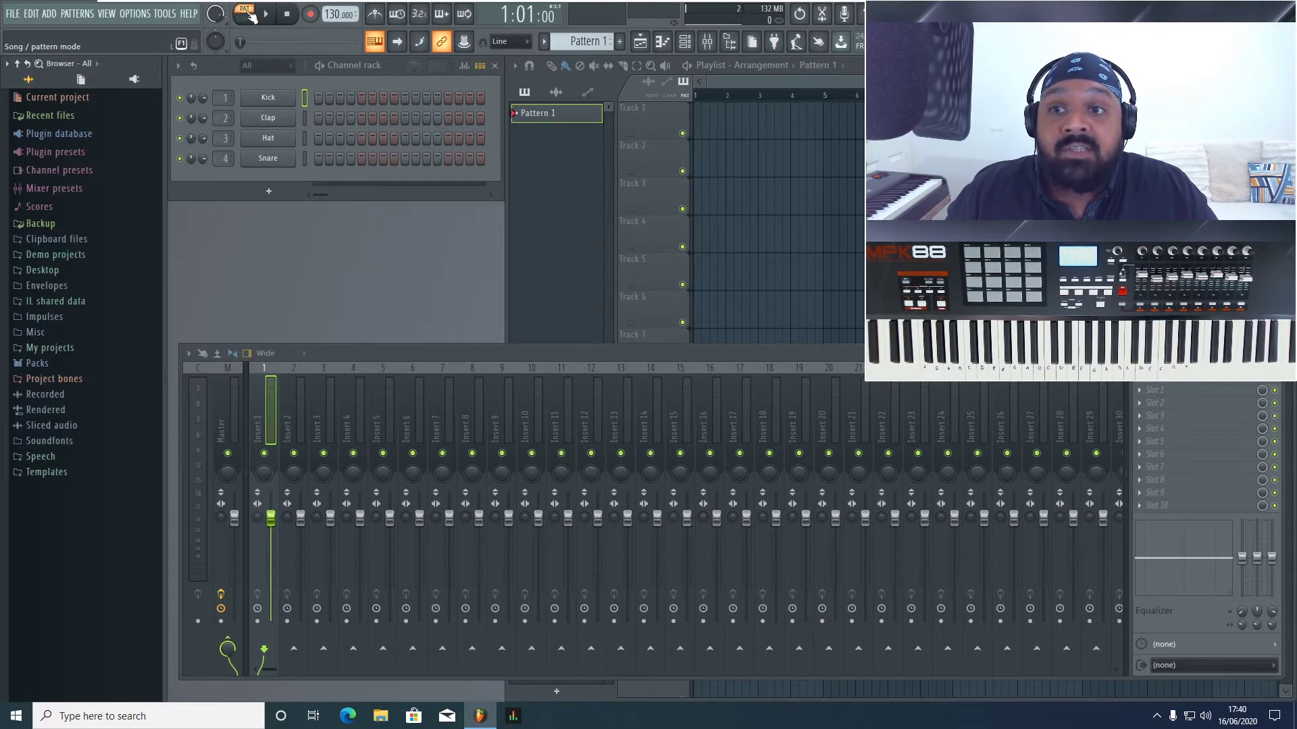
pyautogui.click(255, 20)
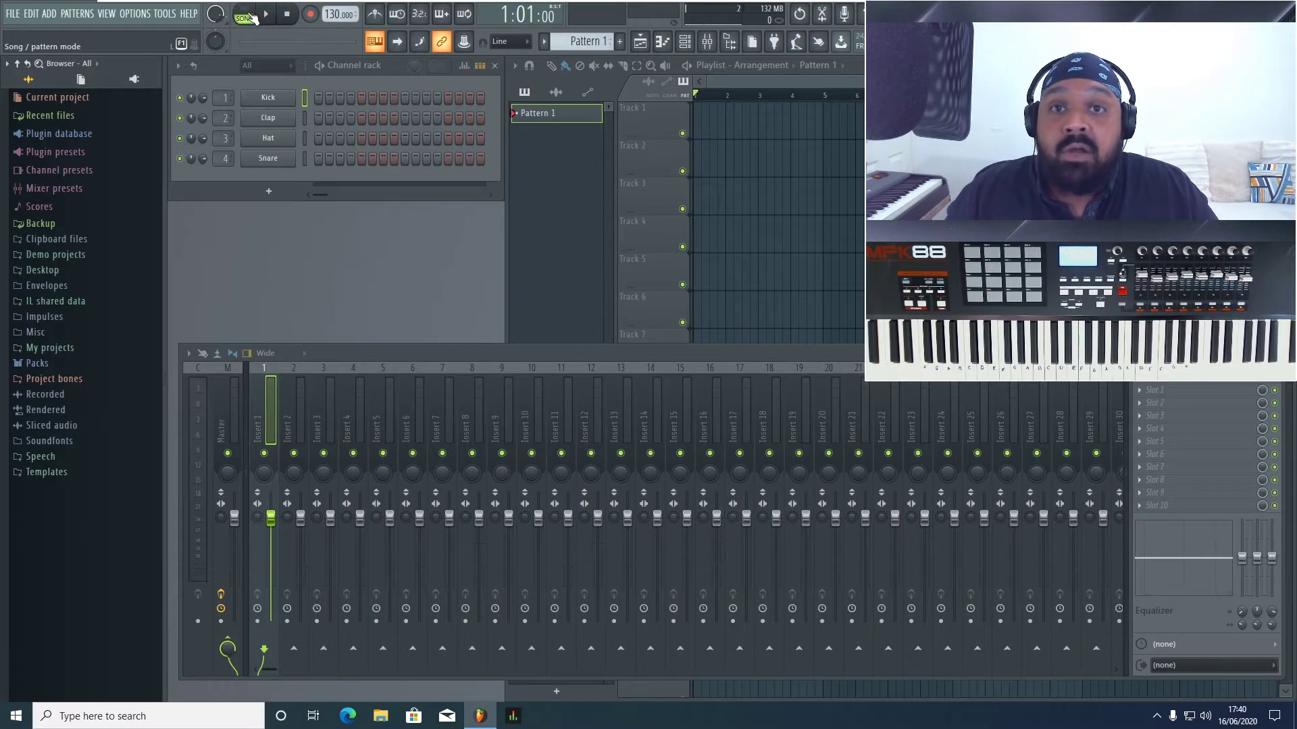
pyautogui.click(254, 15)
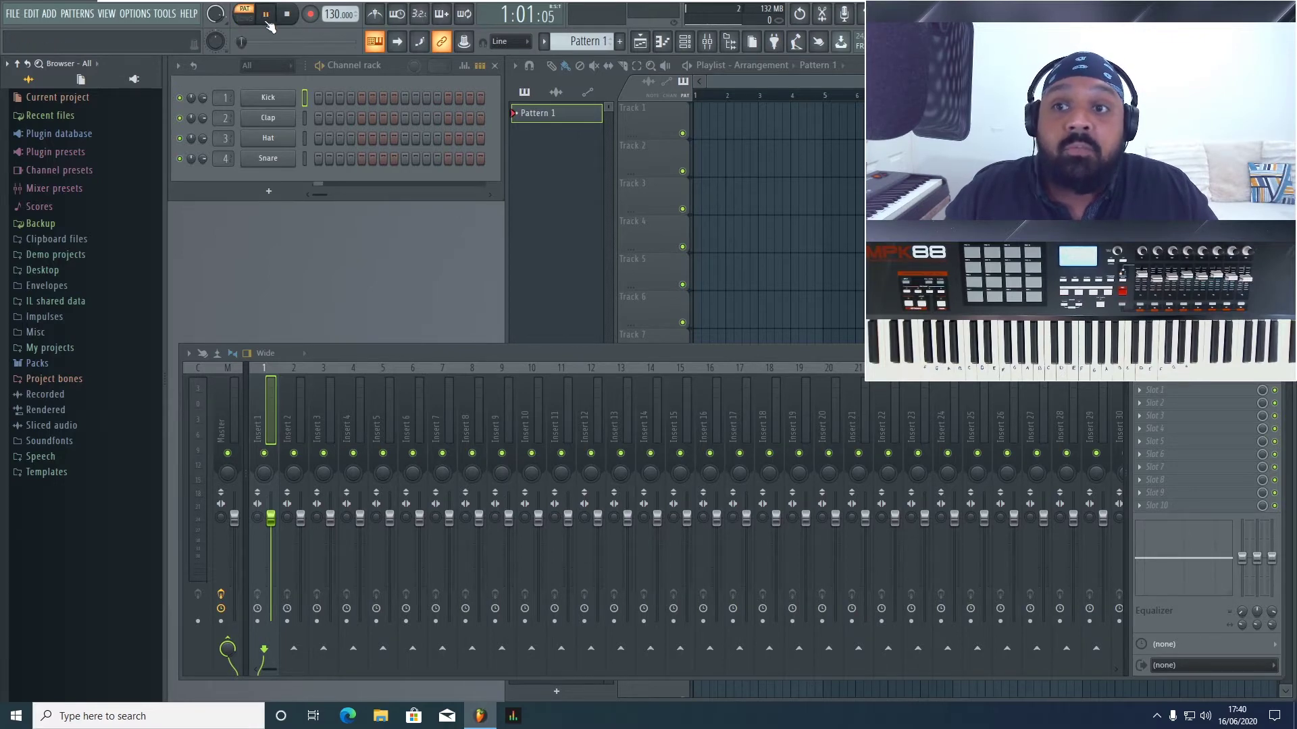
pyautogui.click(266, 20)
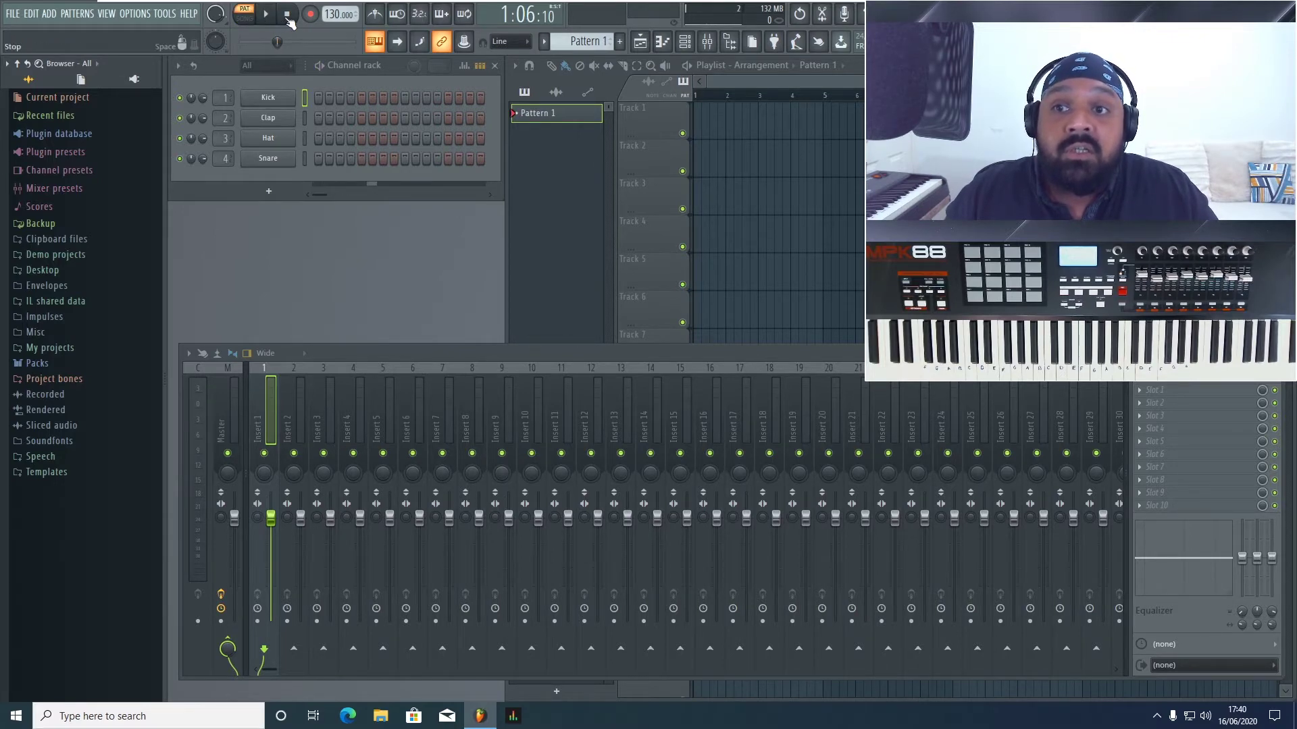
pyautogui.click(287, 16)
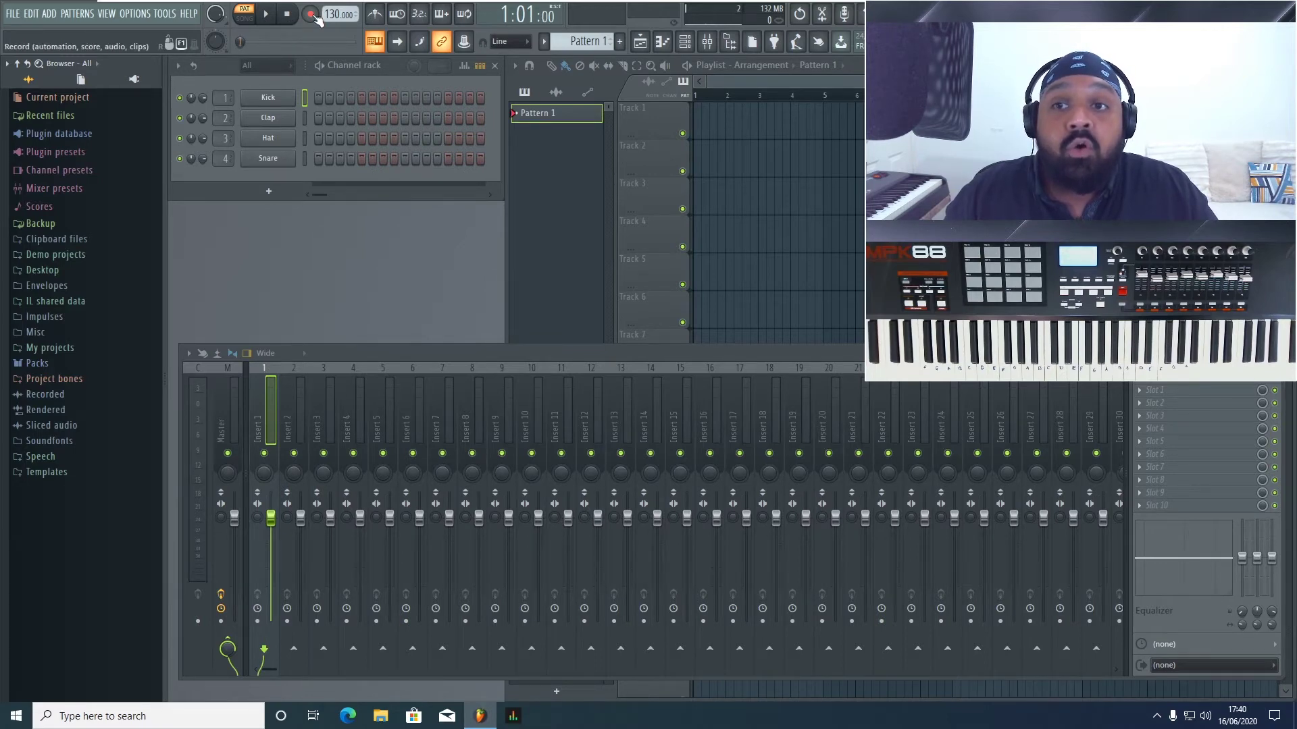
# - Arm recording with the Everything option and set the countdown before recording to 2 bars
pyautogui.click(312, 15)
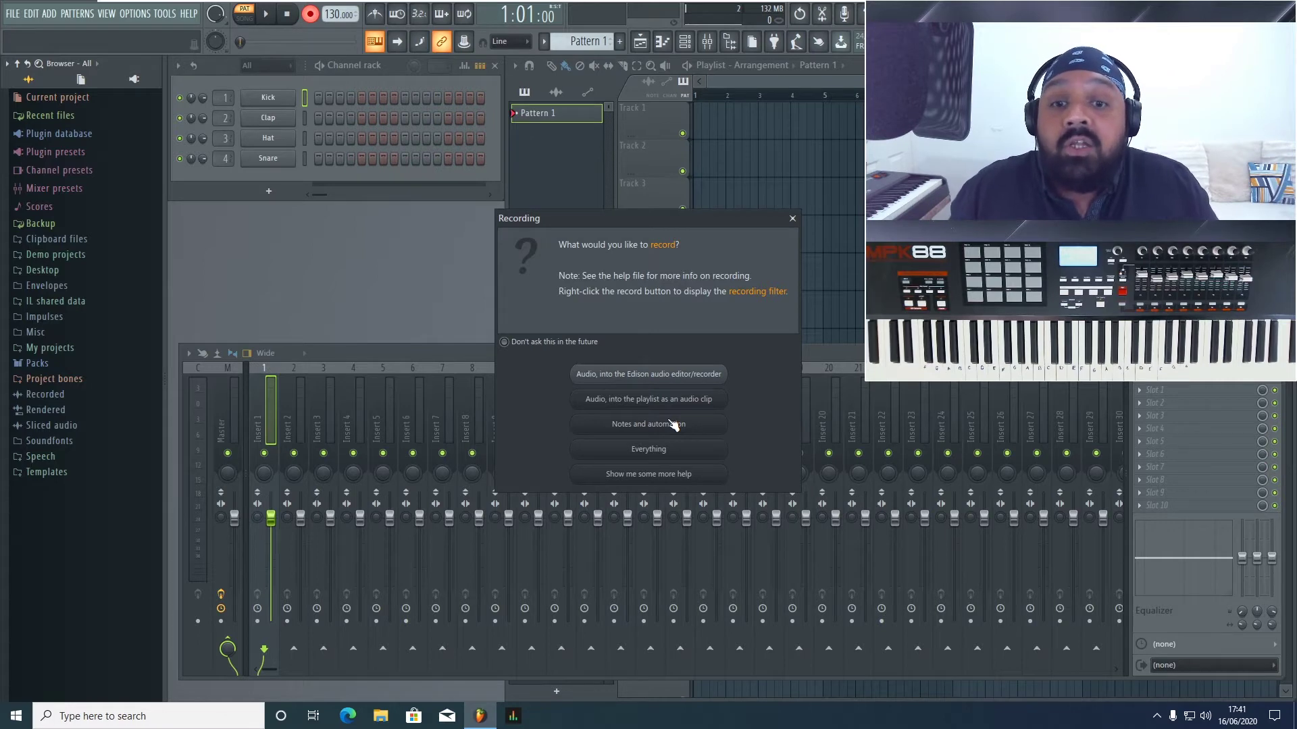
pyautogui.click(700, 446)
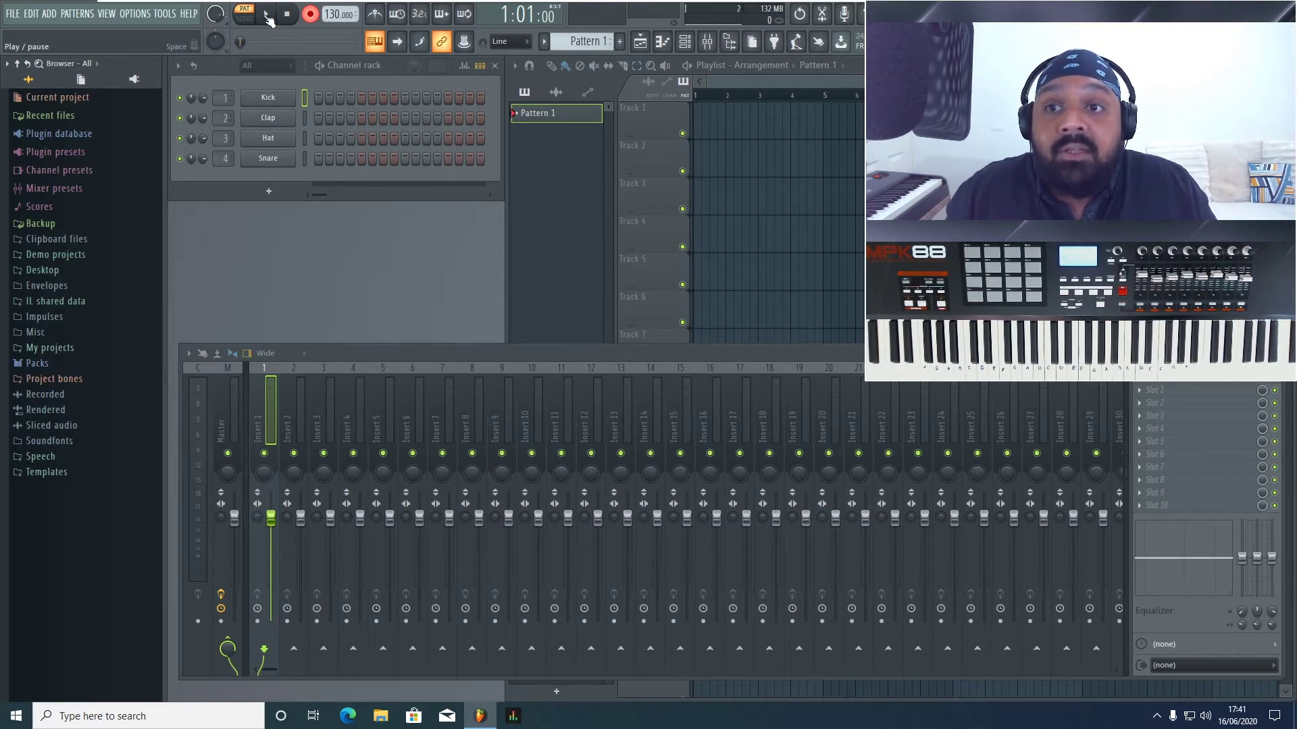
pyautogui.rightClick(422, 16)
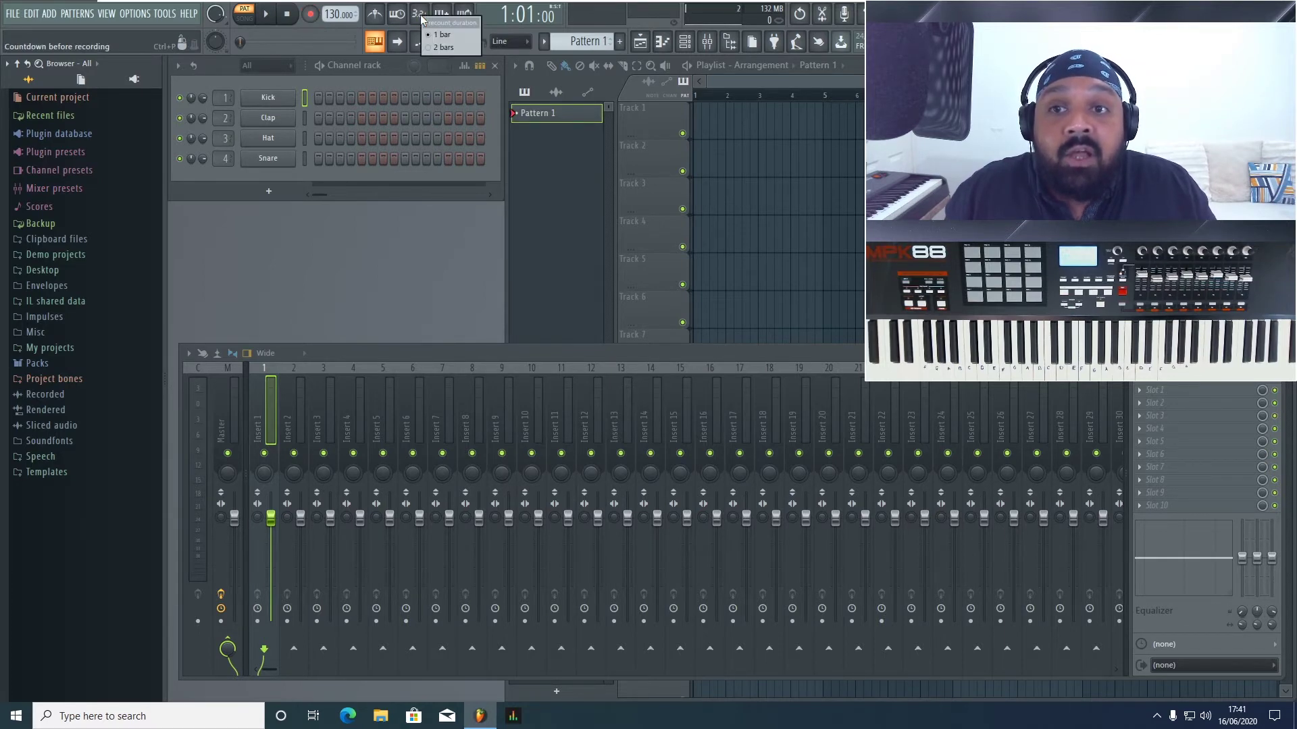
pyautogui.click(470, 48)
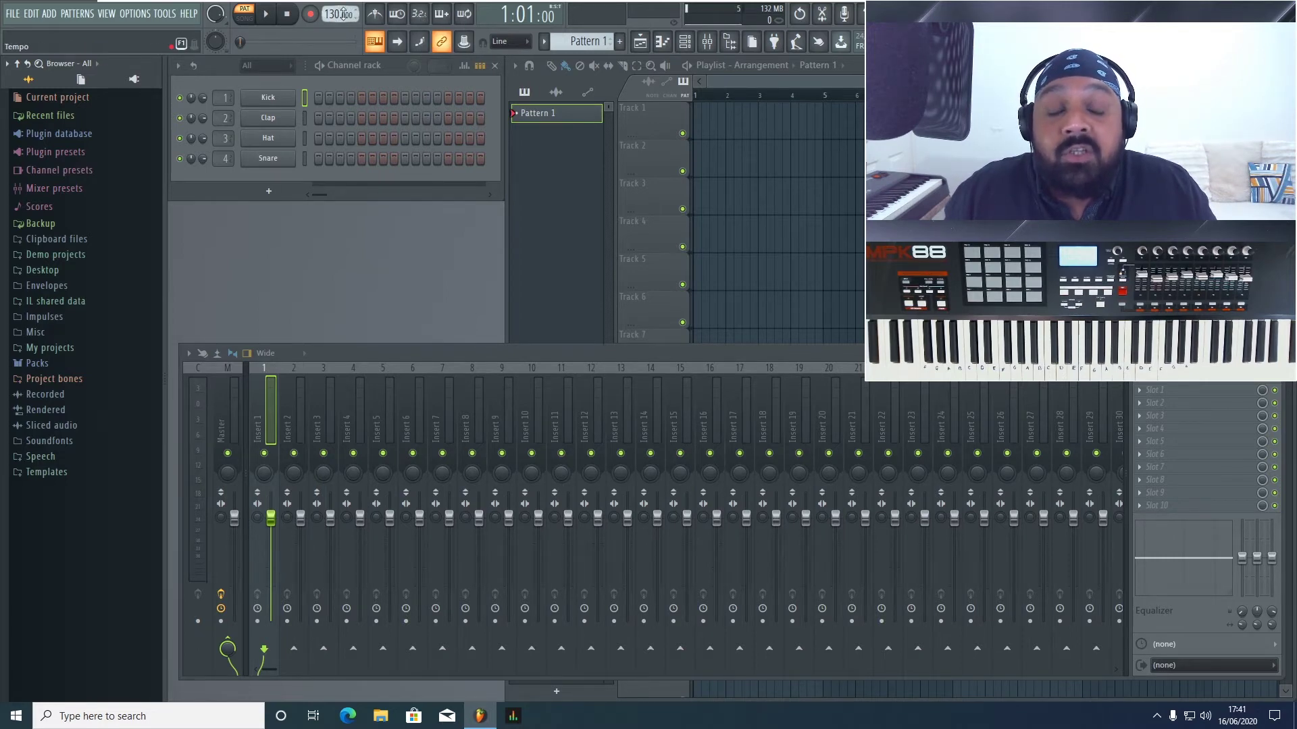
# - Set the project tempo to 100 BPM
pyautogui.moveTo(343, 13); pyautogui.dragTo(343, 2)
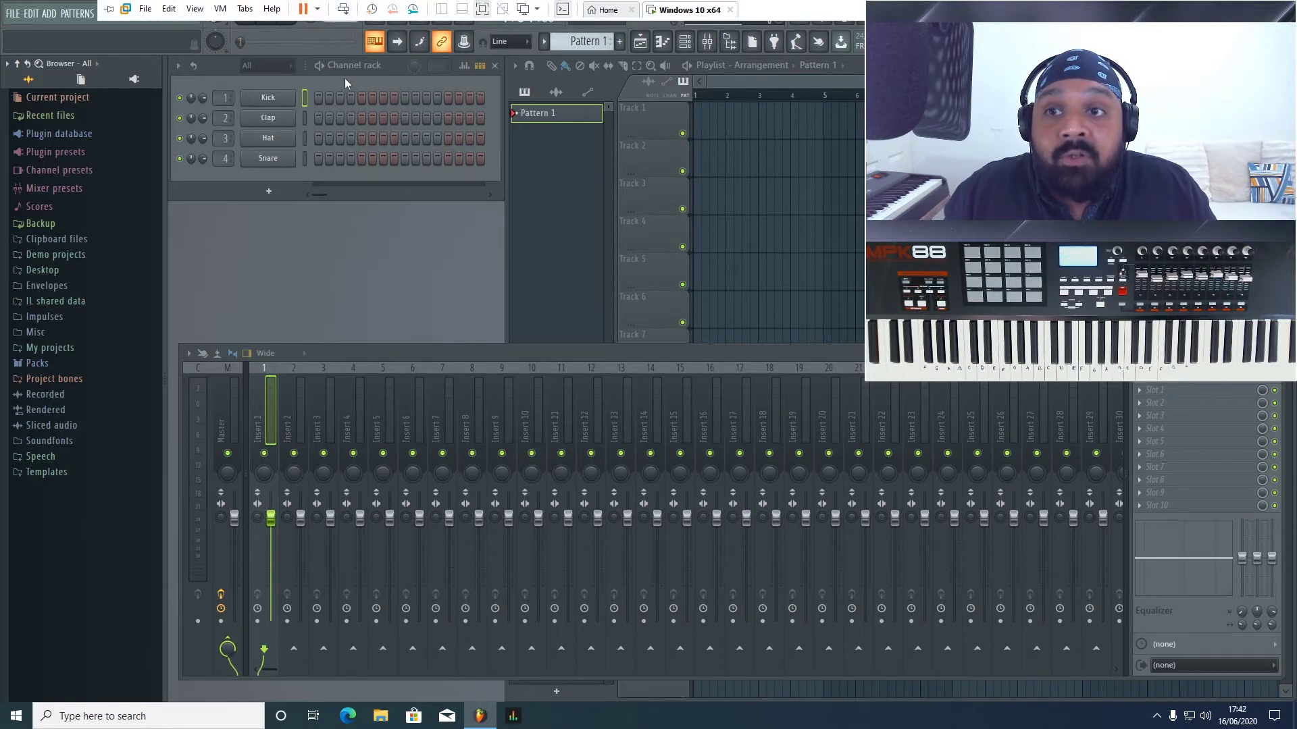
pyautogui.rightClick(336, 19)
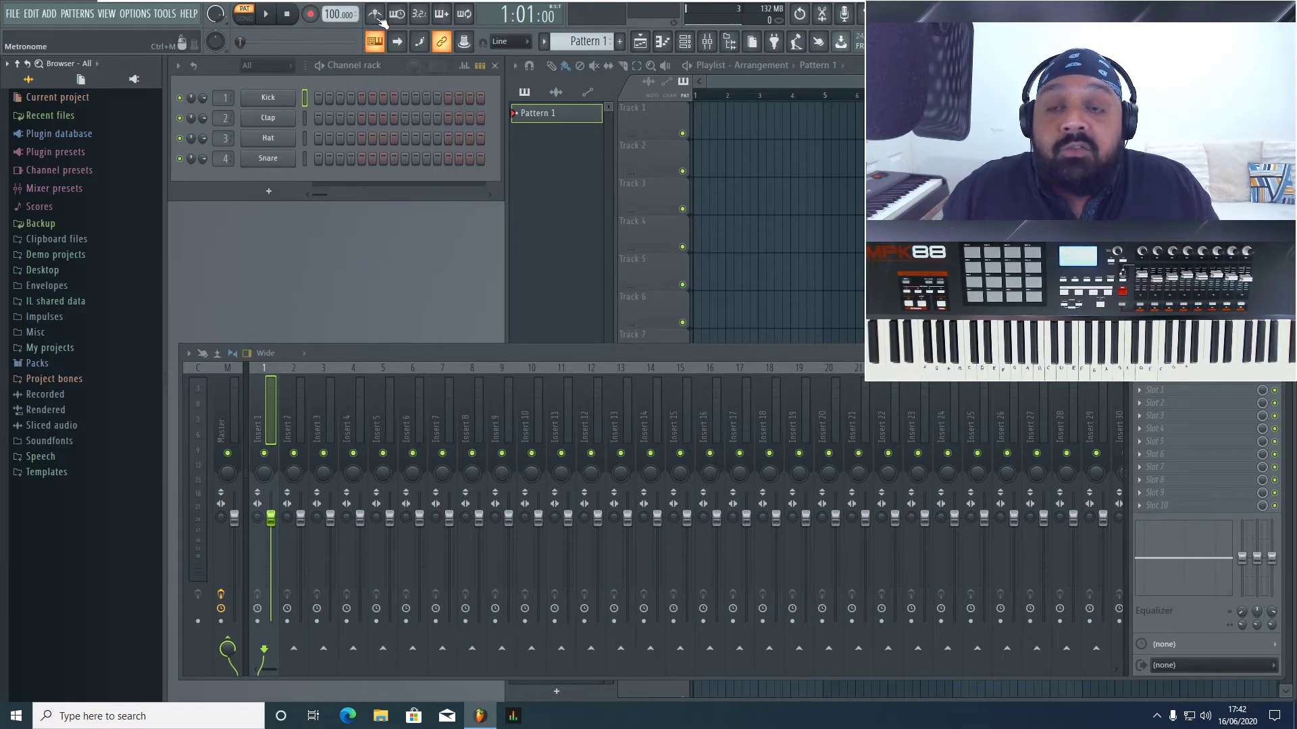
# - Turn on the metronome and play the pattern briefly to hear its click
pyautogui.click(378, 17)
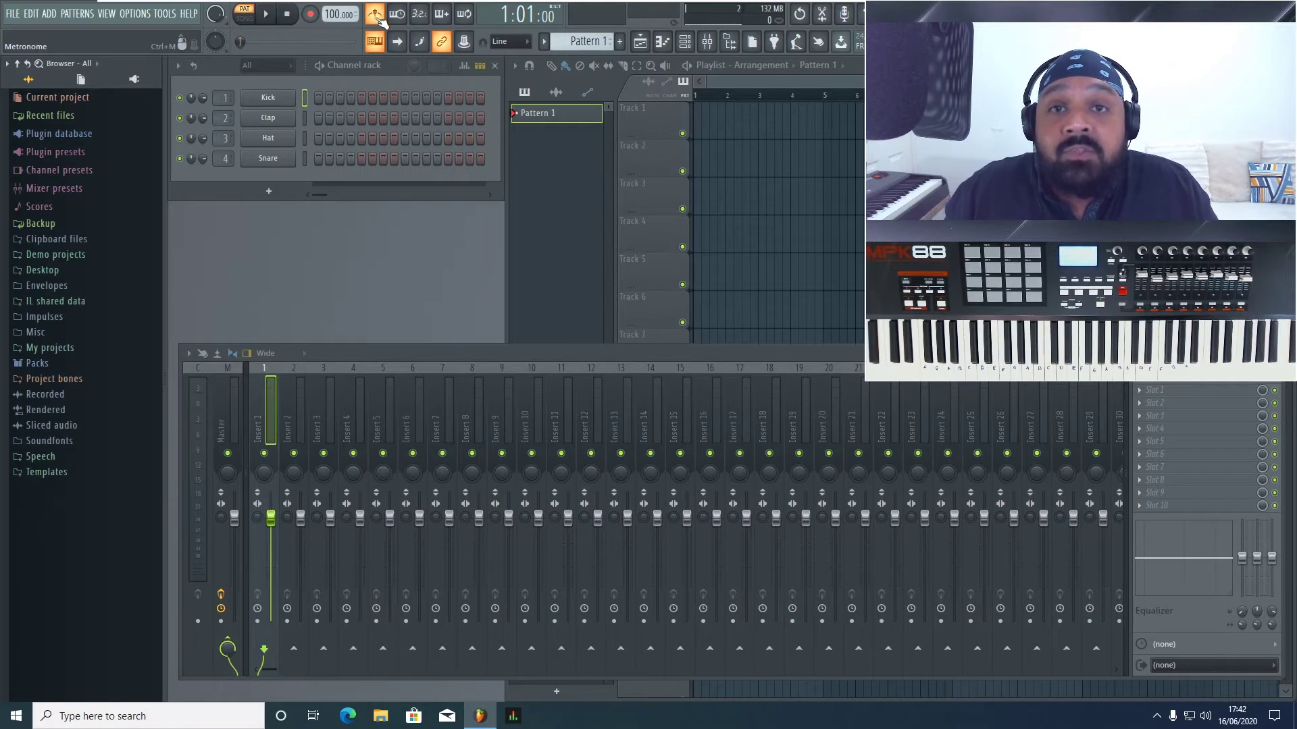
pyautogui.click(272, 21)
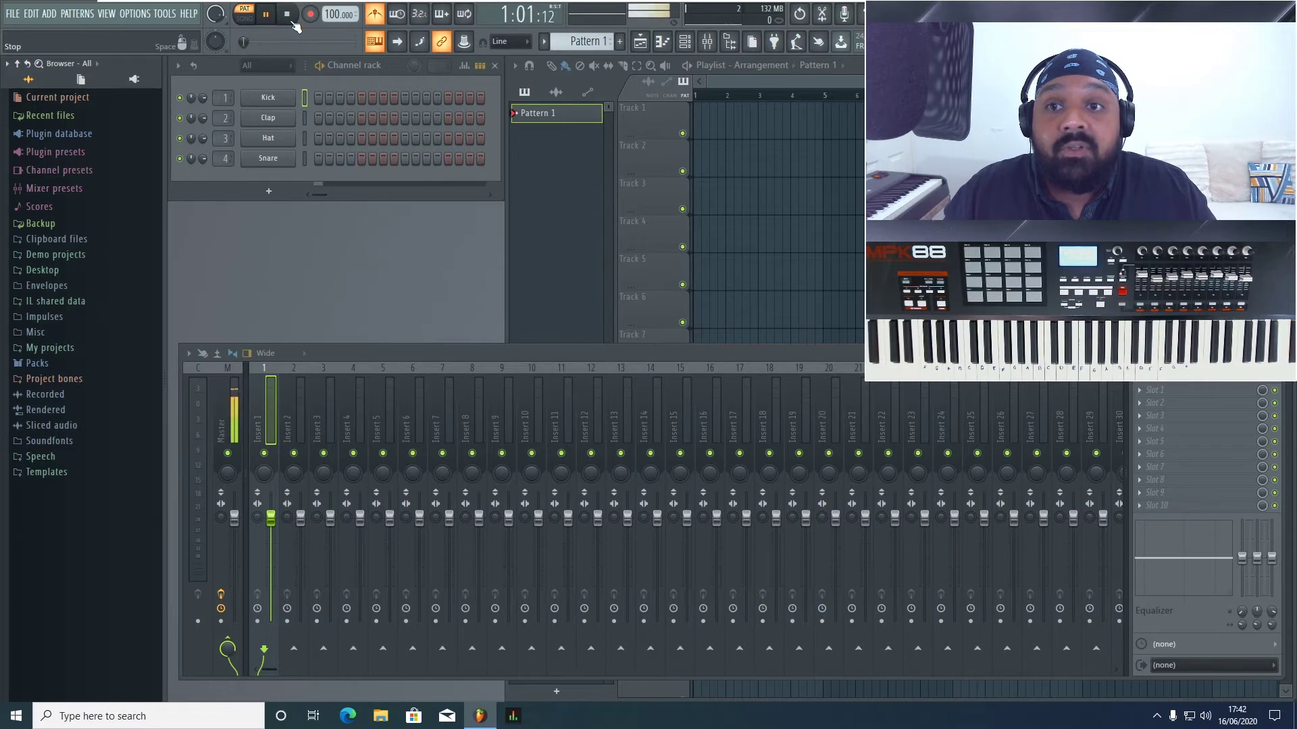
pyautogui.click(289, 17)
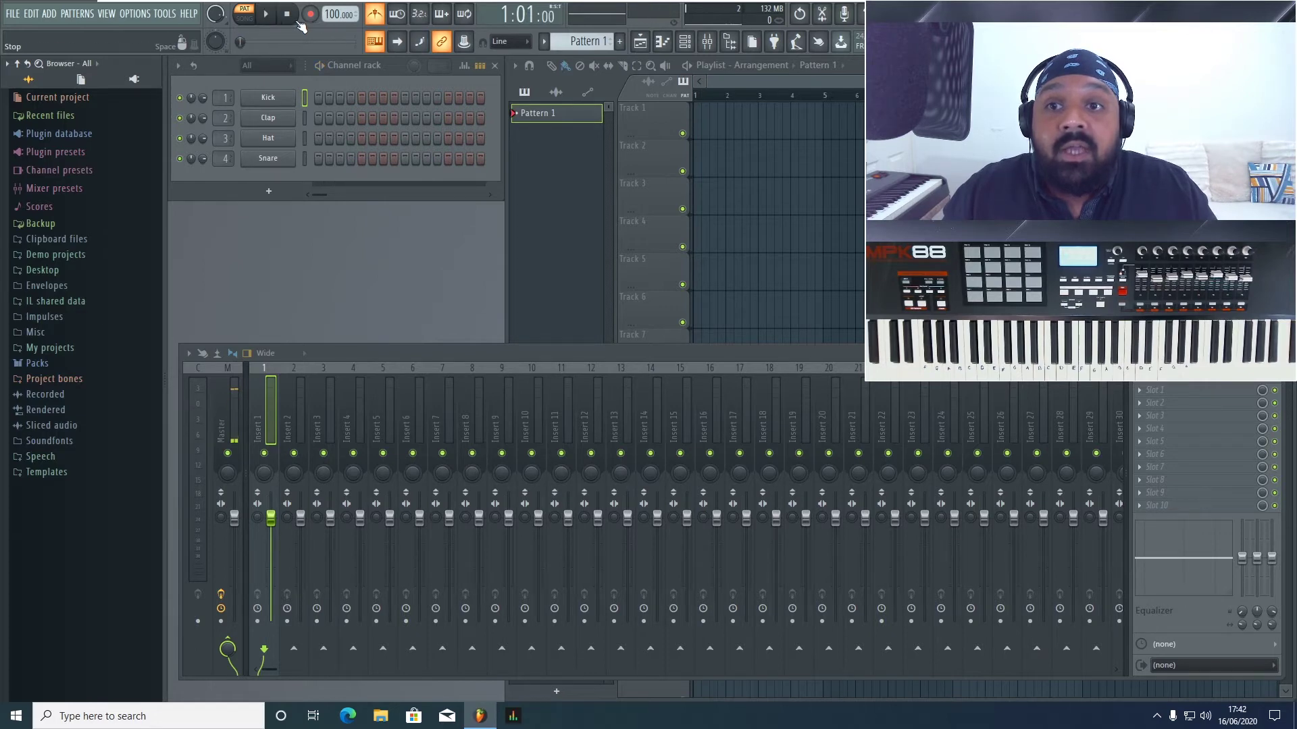
# - Change the metronome sound to Hi-hat
pyautogui.rightClick(378, 18)
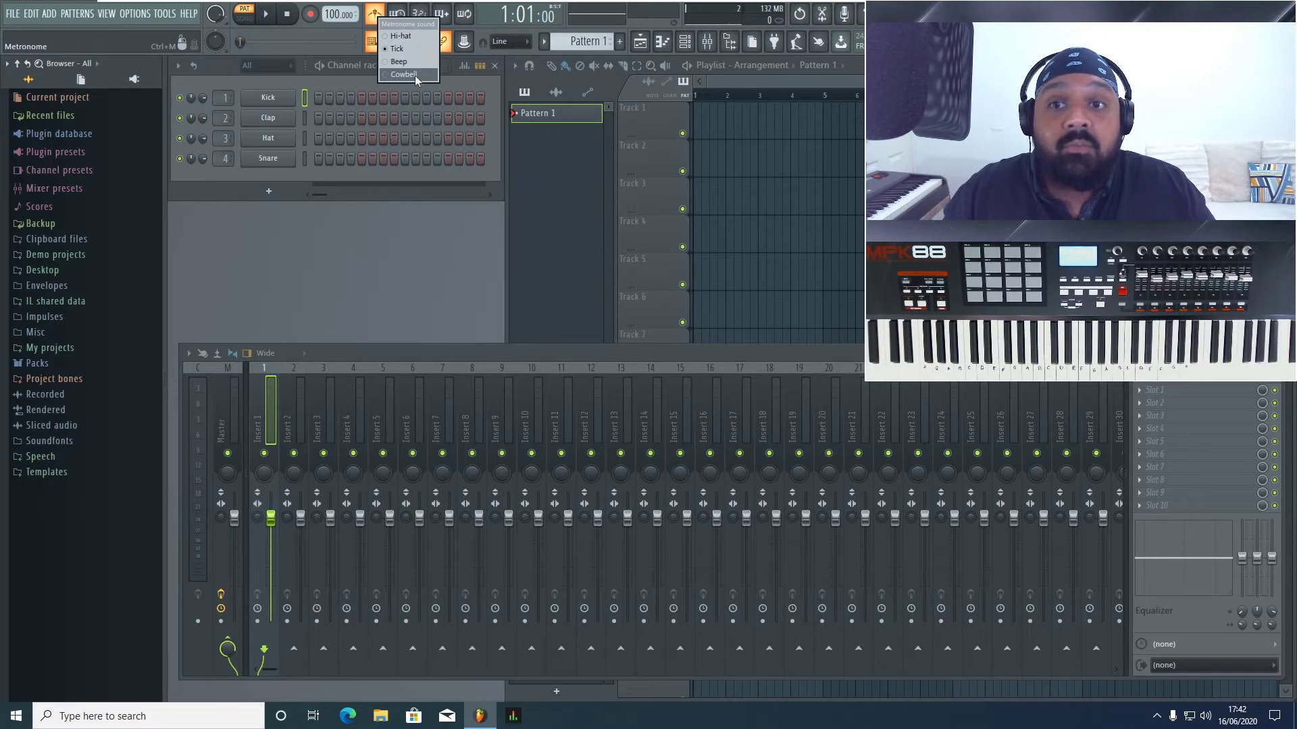
pyautogui.click(415, 35)
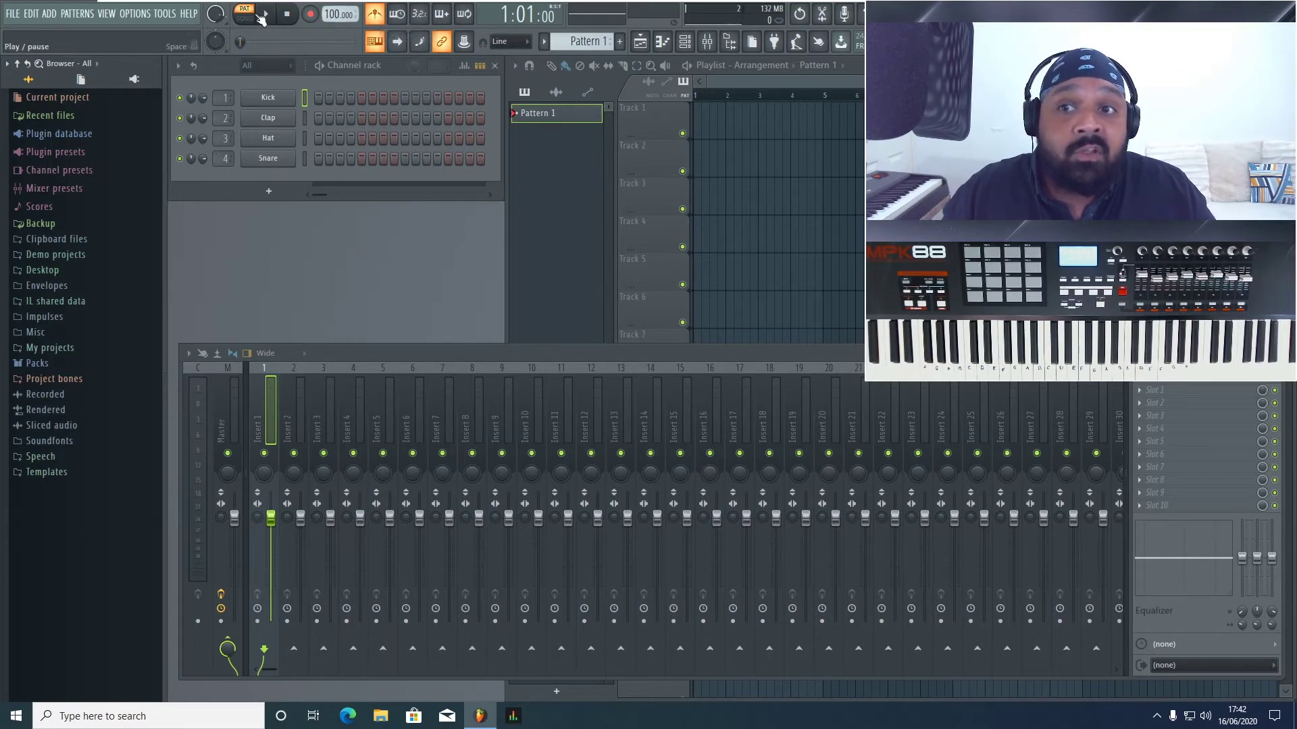
# - Play the pattern briefly to hear the changed metronome sound, and stop playback
pyautogui.press('space')
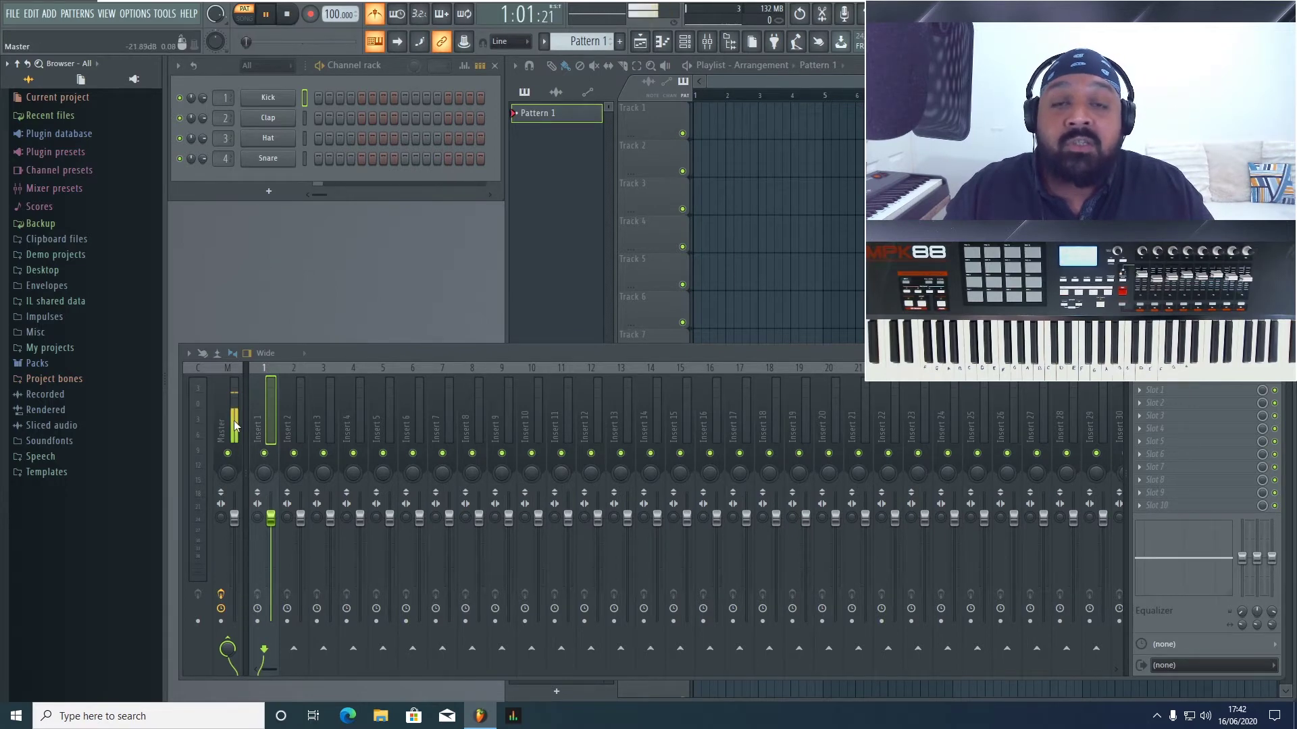
pyautogui.click(302, 18)
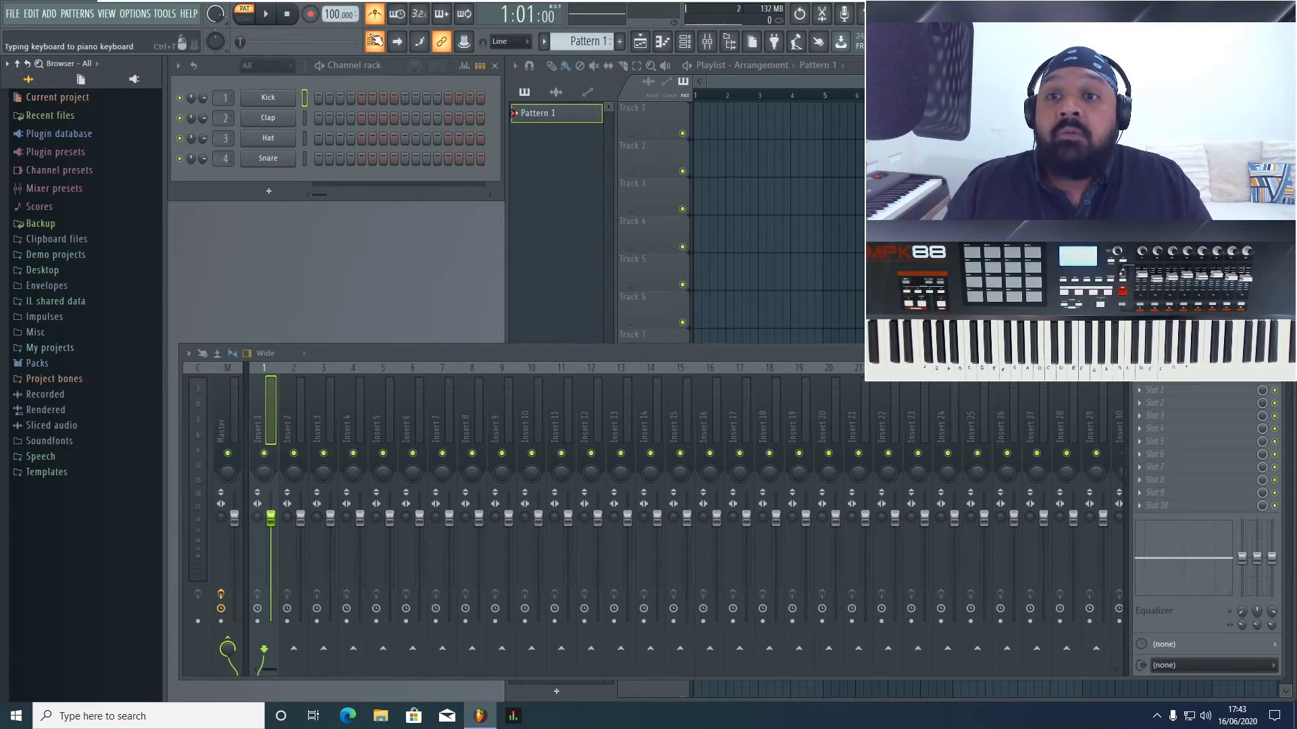
# - Add an FL Keys channel, play the notes F4 to A4 on it with the typing keyboard, and close the plugin window
pyautogui.click(268, 191)
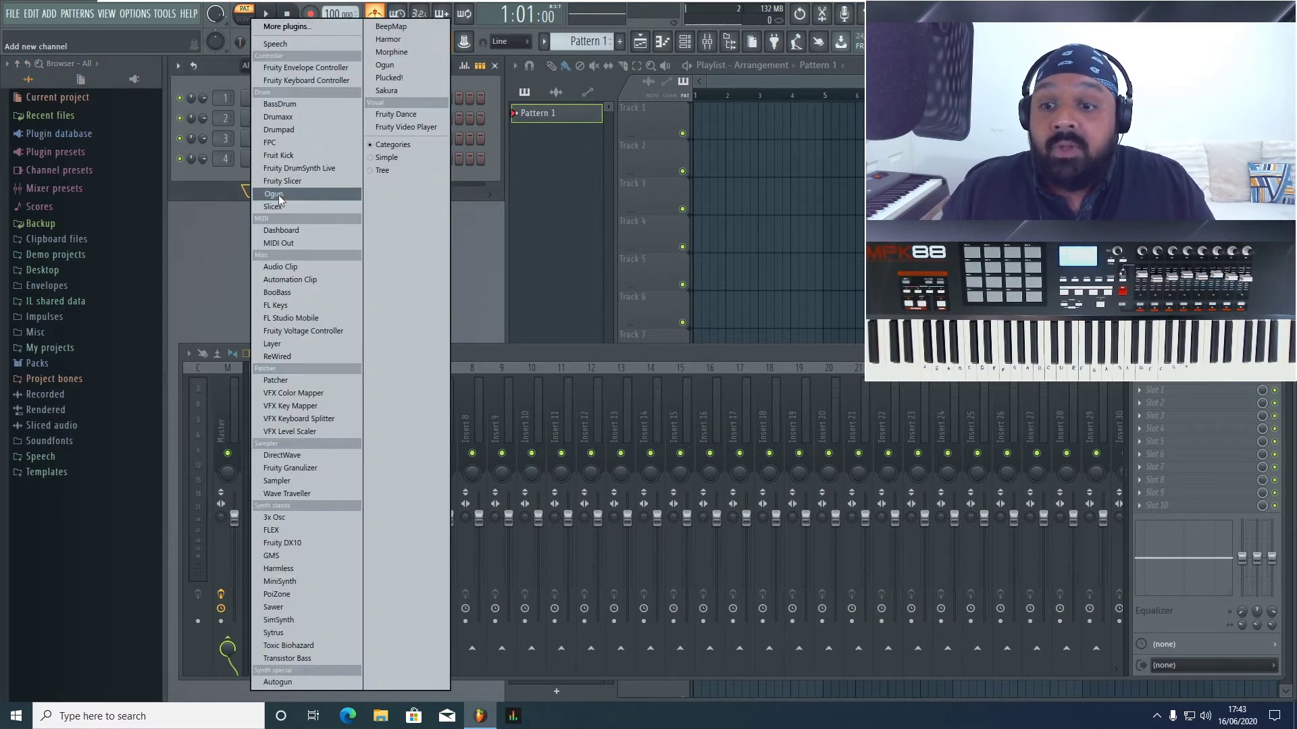
pyautogui.click(303, 306)
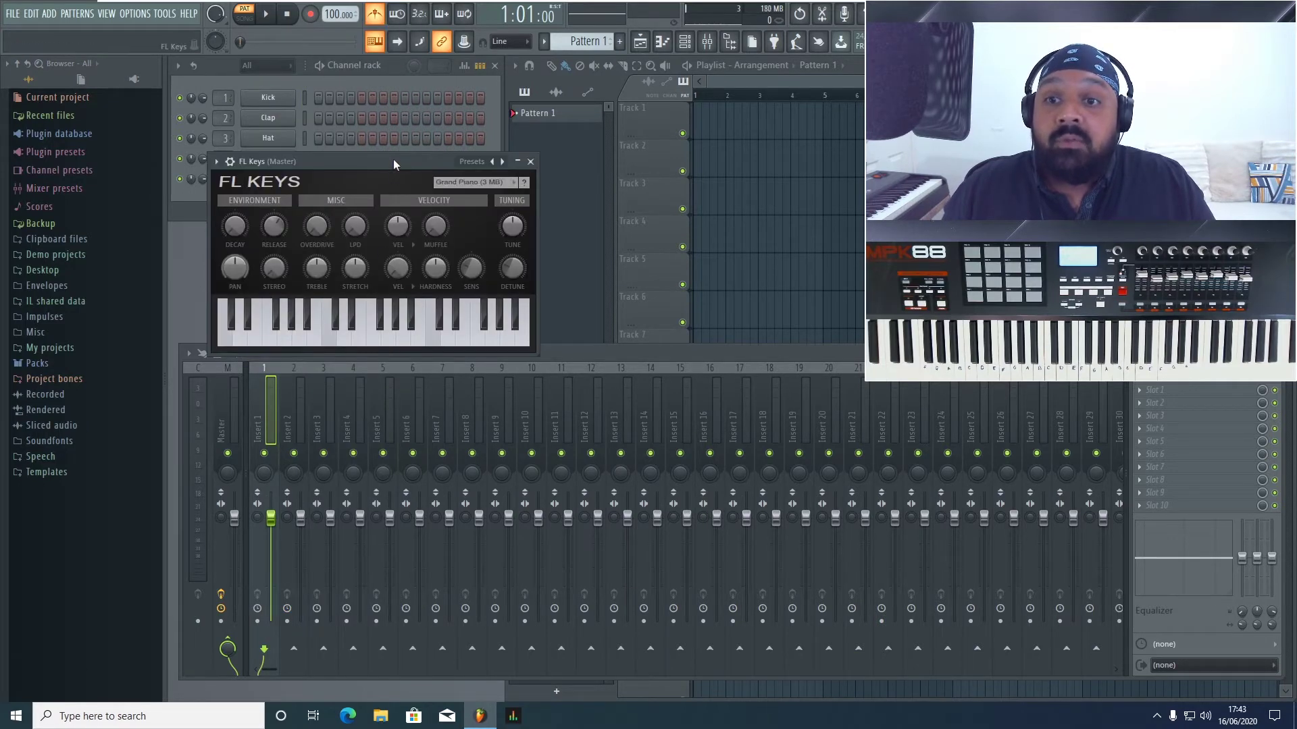
pyautogui.press('v')
pyautogui.press('v')
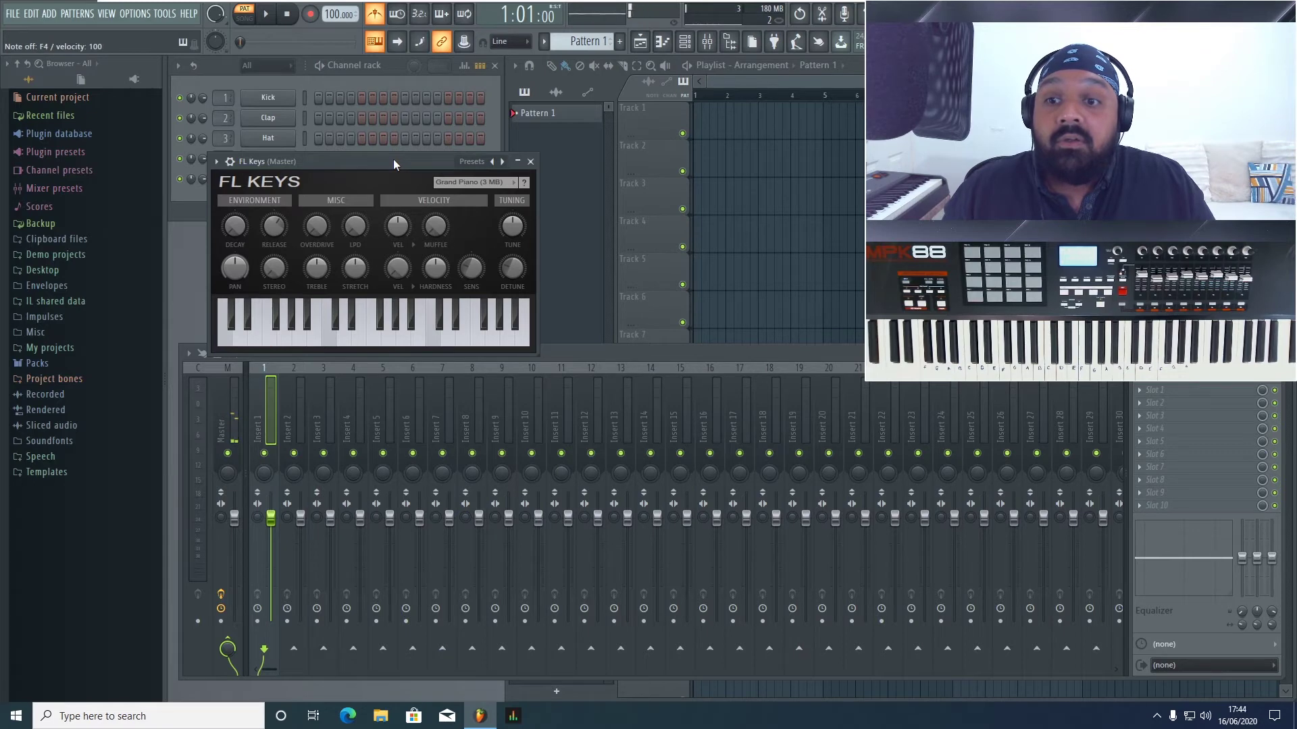
pyautogui.press('b')
pyautogui.press('n')
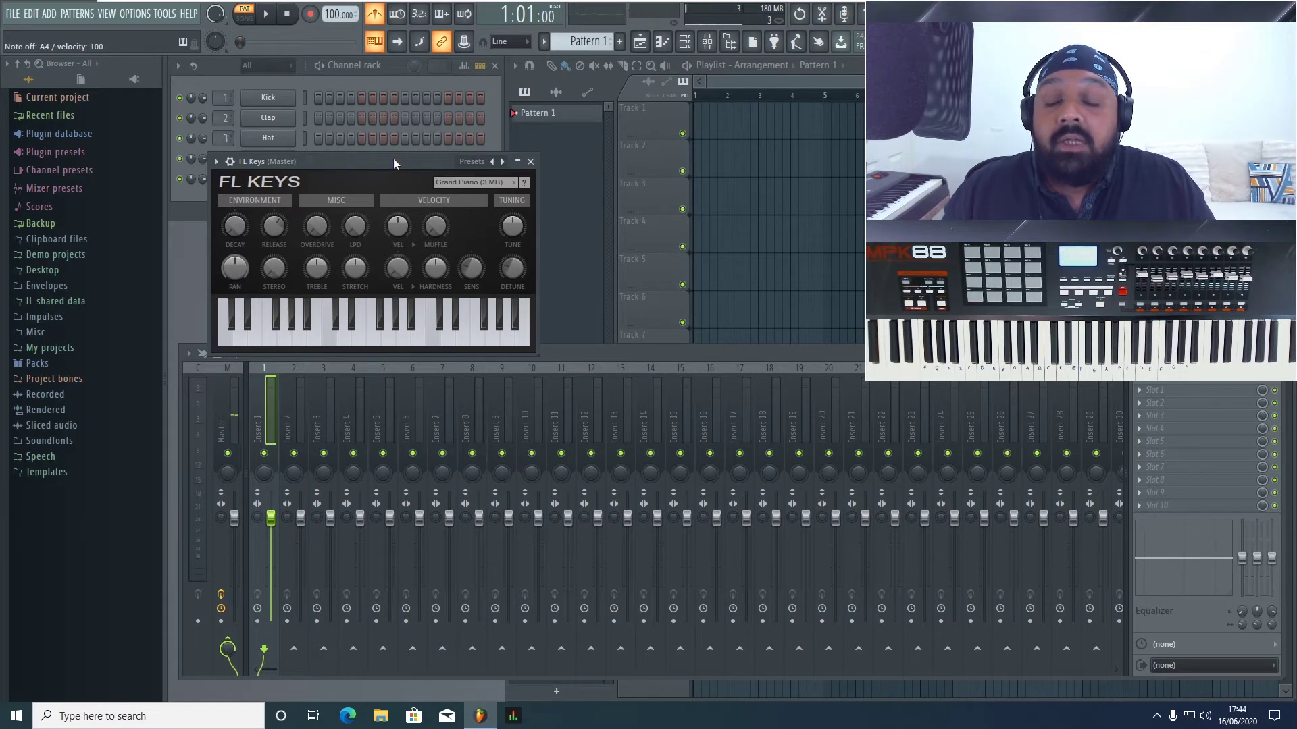
pyautogui.press('Escape')
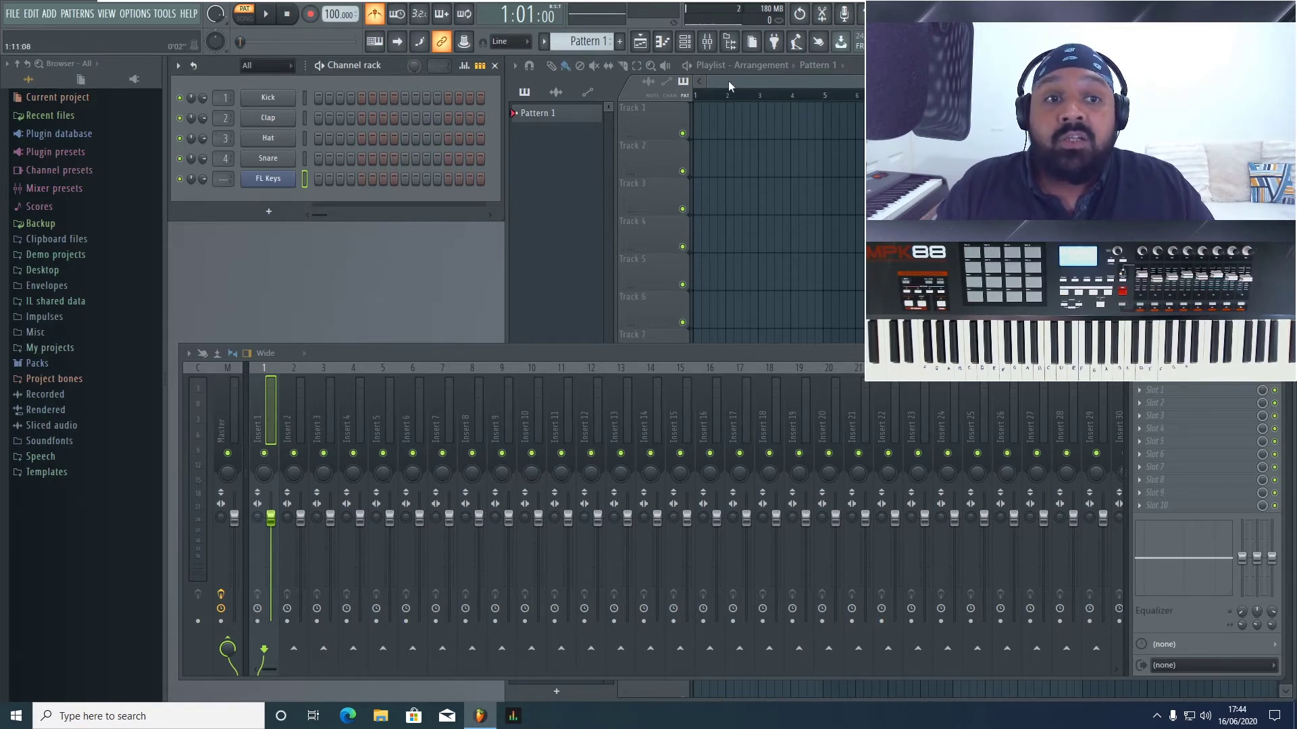
# - Look through the main snap options and leave the setting at Line
pyautogui.moveTo(708, 81)
pyautogui.mouseDown()
pyautogui.moveTo(886, 81)
pyautogui.moveTo(729, 91)
pyautogui.mouseUp()
pyautogui.scroll(-4, 757, 92)
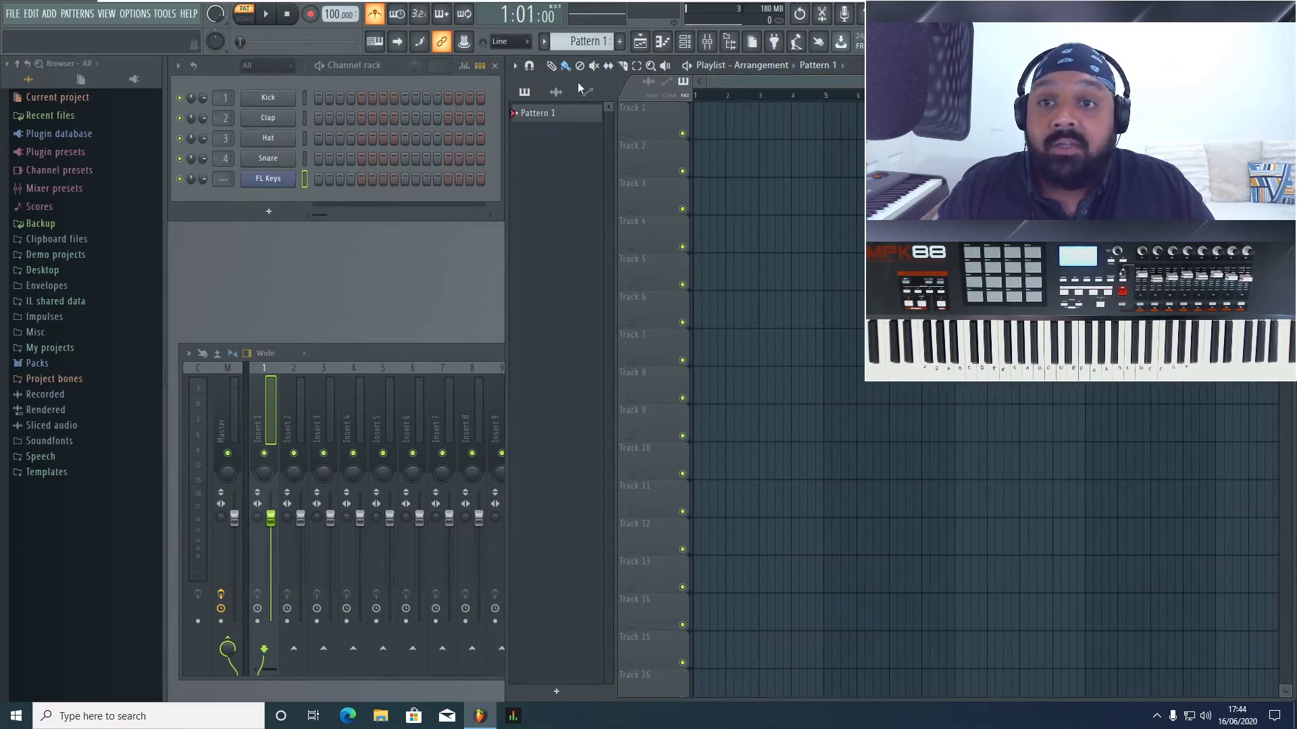
pyautogui.click(511, 42)
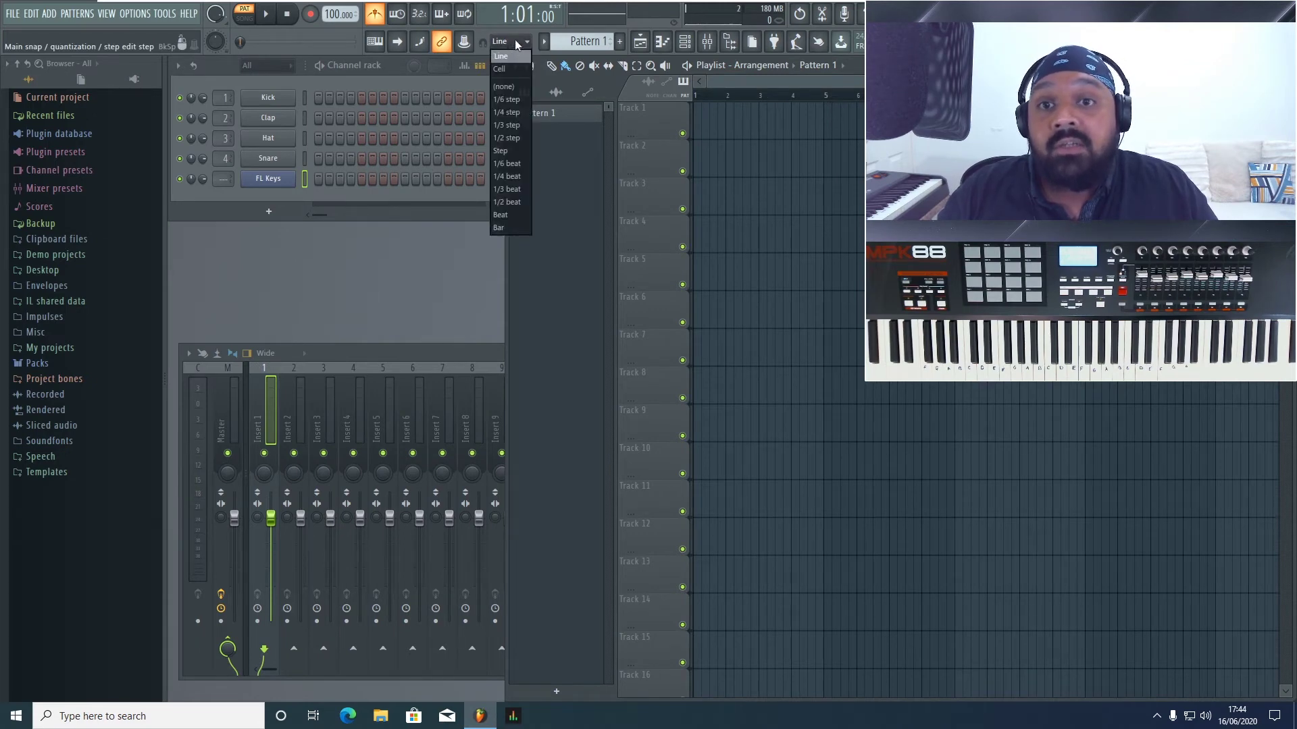
pyautogui.click(517, 42)
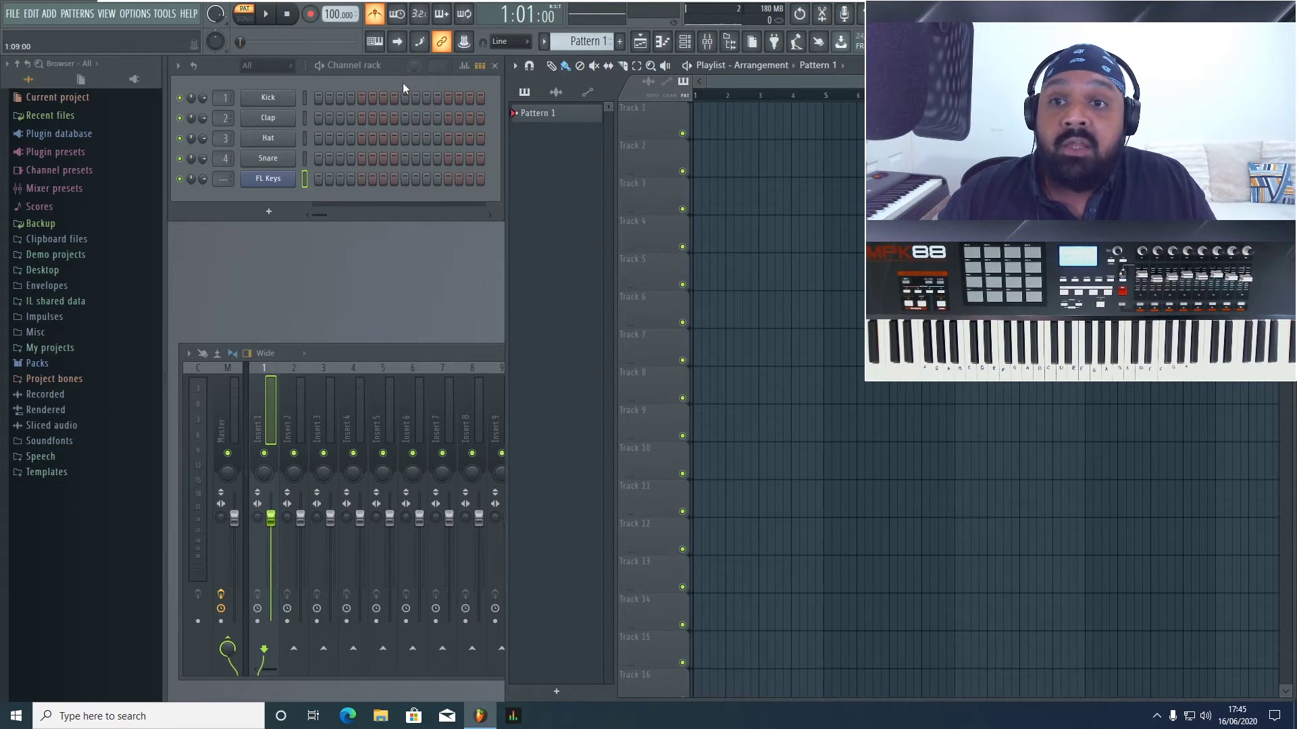
# - Rename Pattern 1 to Kick and give it a blue colour
pyautogui.click(584, 43)
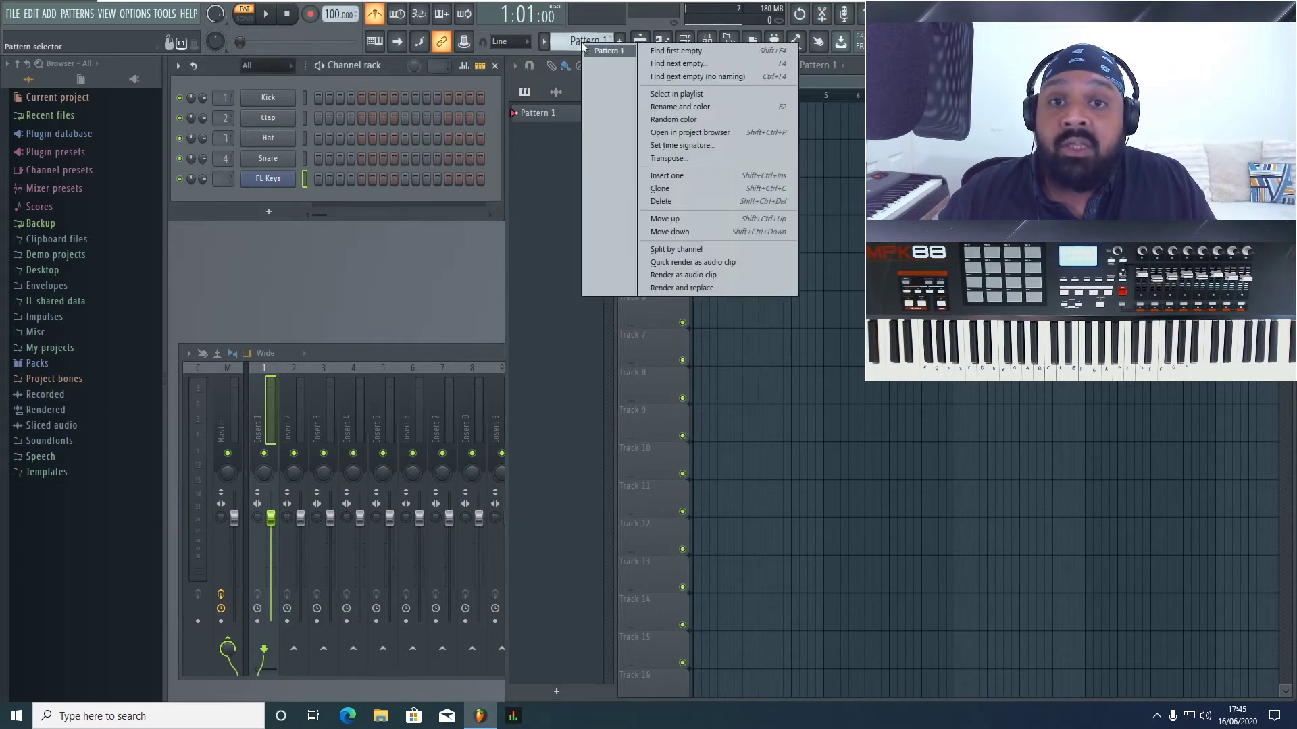
pyautogui.click(579, 45)
pyautogui.click(574, 46)
pyautogui.click(700, 106)
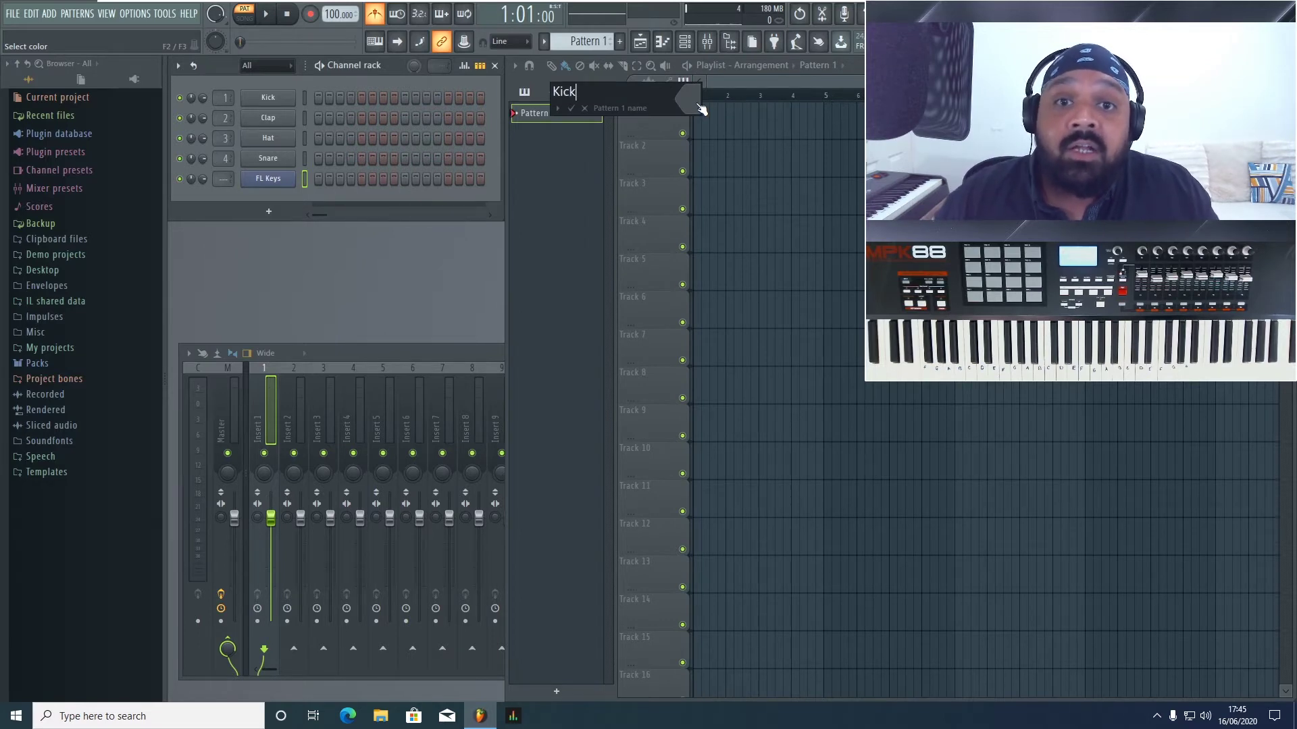
pyautogui.click(697, 105)
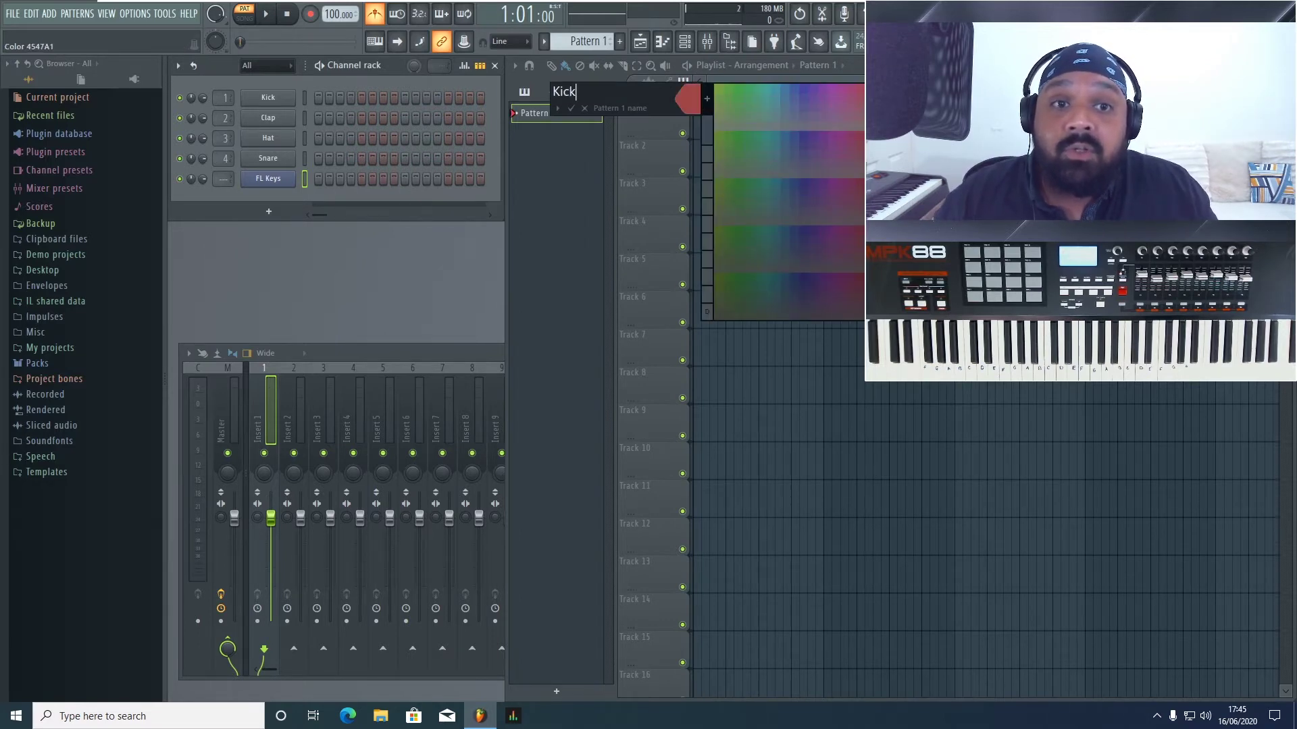
pyautogui.click(787, 89)
pyautogui.press('Return')
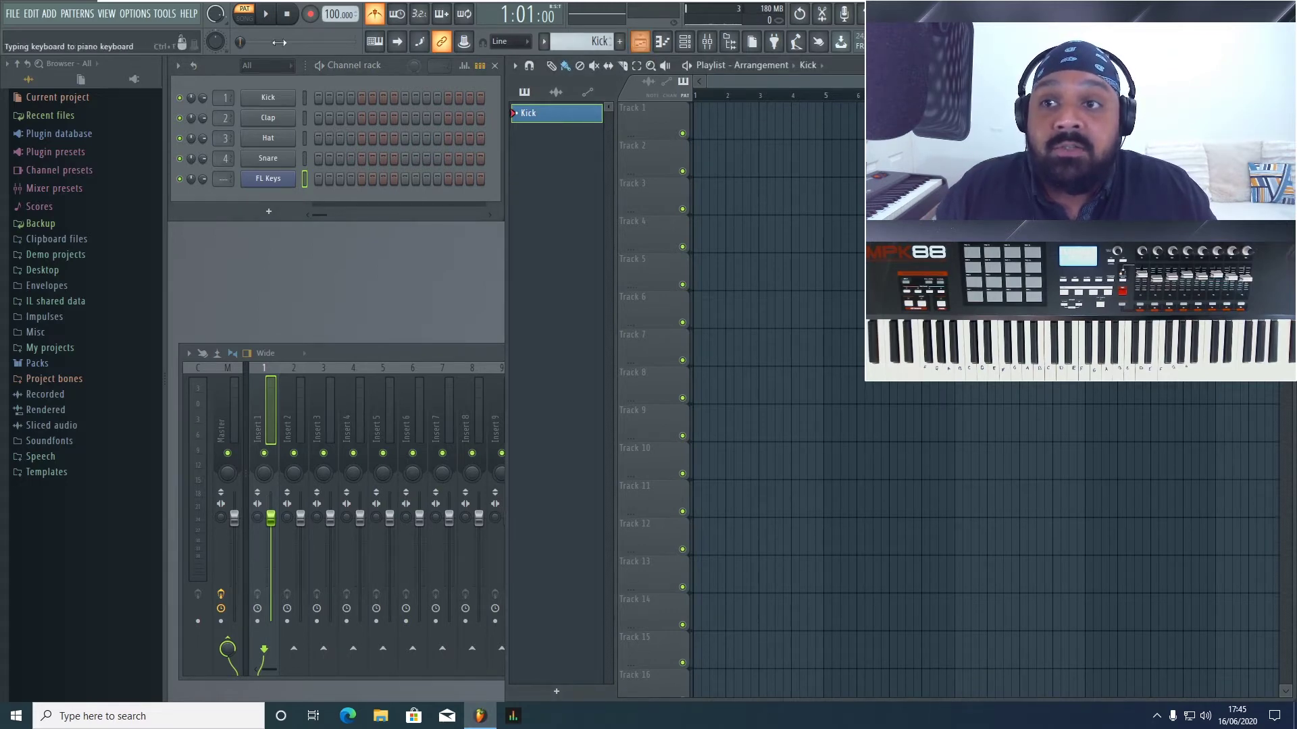
# - Hide the playlist window and show it again
pyautogui.click(641, 42)
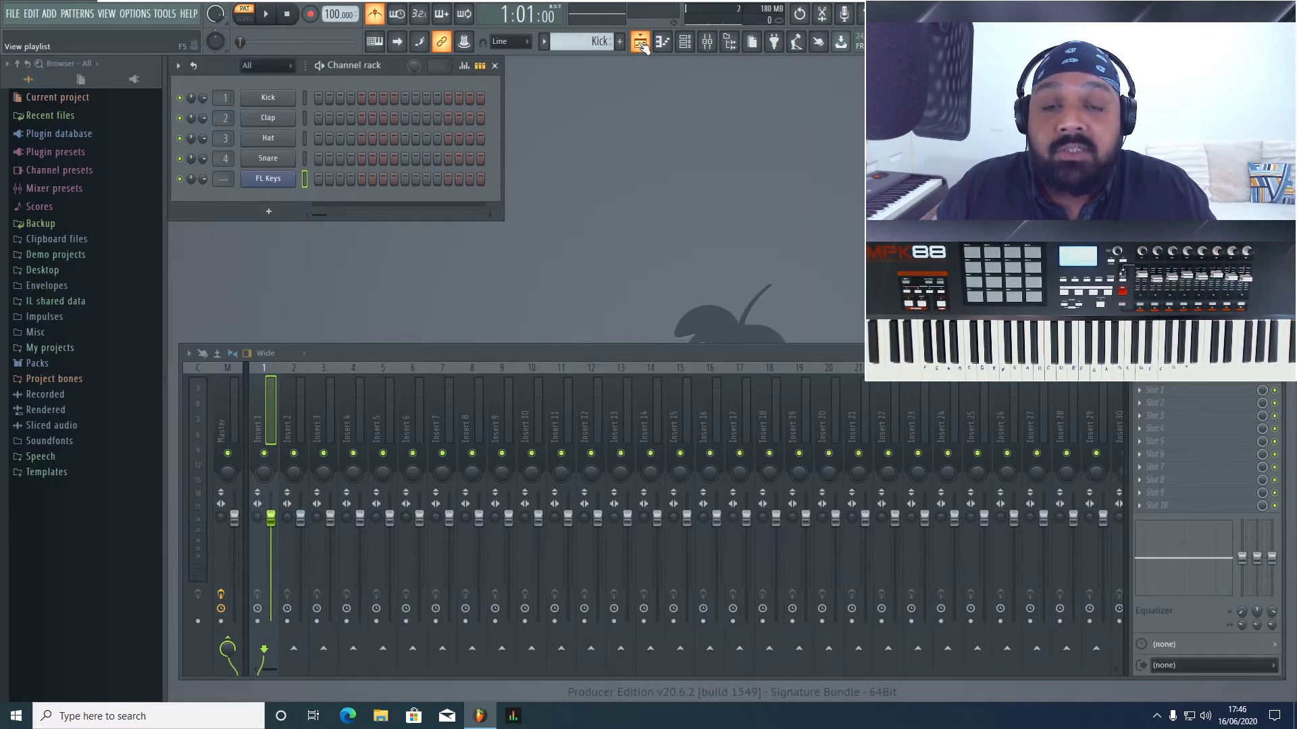
pyautogui.click(640, 42)
# - Place a few short F5 notes in the FL Keys piano roll and delete them all
pyautogui.click(662, 42)
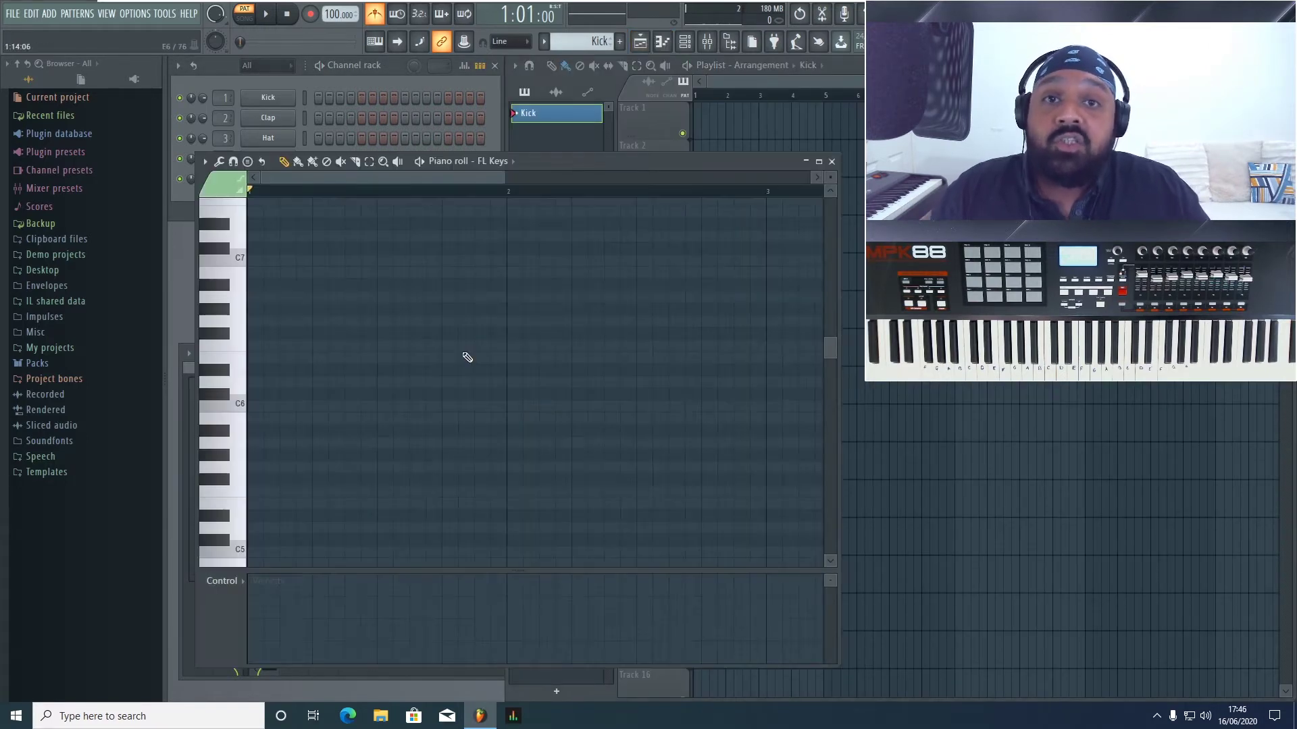
pyautogui.scroll(-1, 432, 424)
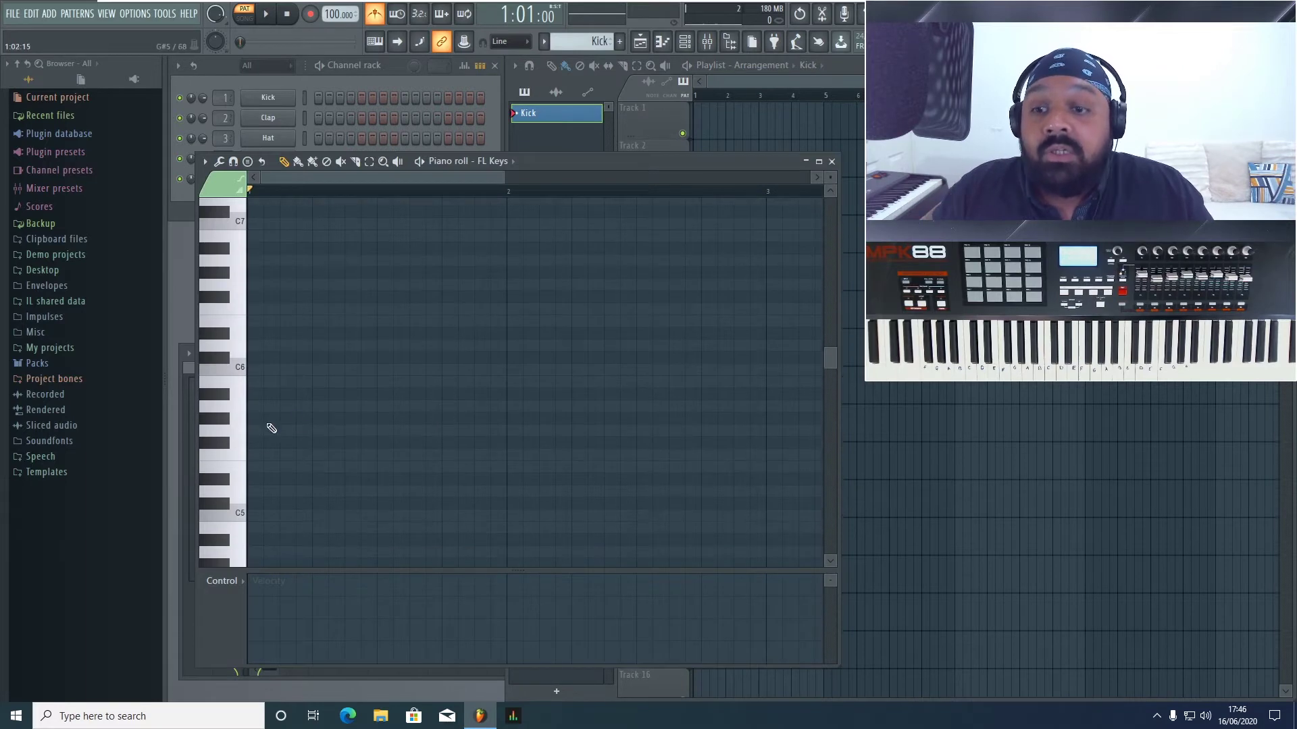
pyautogui.click(251, 457)
pyautogui.click(315, 456)
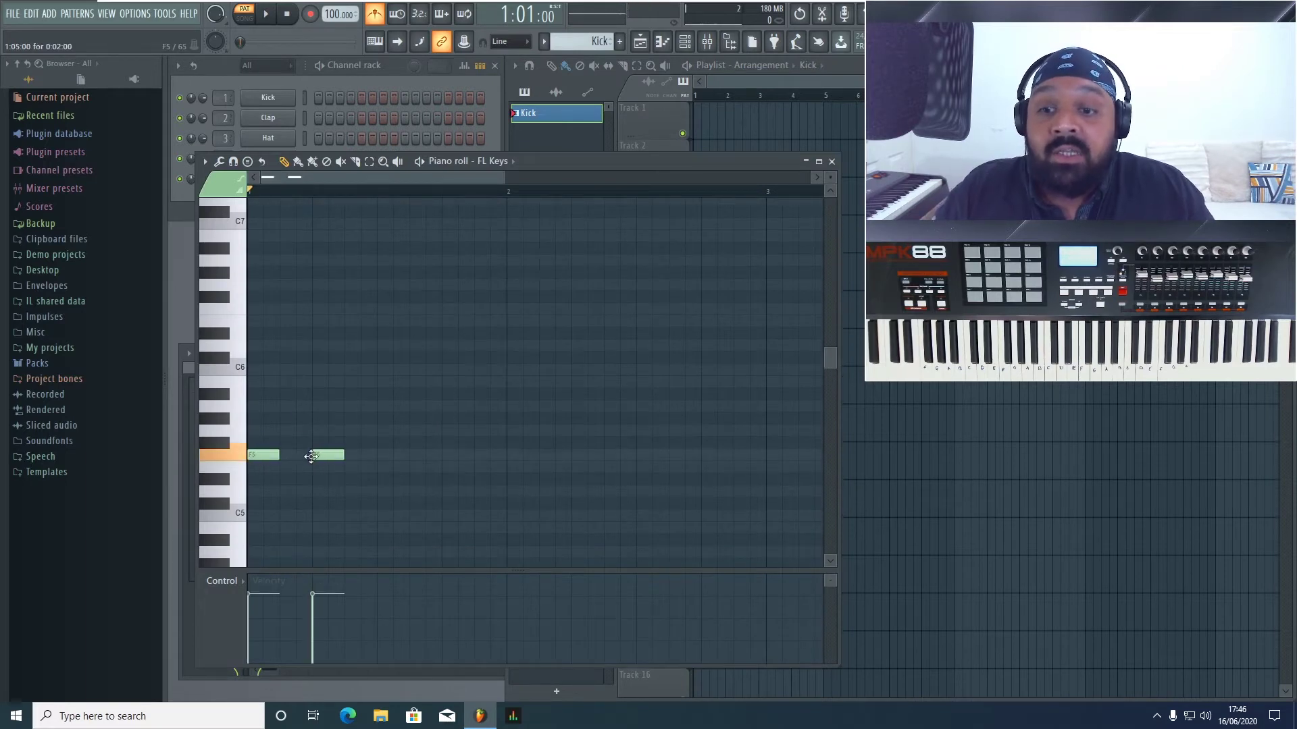
pyautogui.click(372, 458)
pyautogui.rightClick(375, 458)
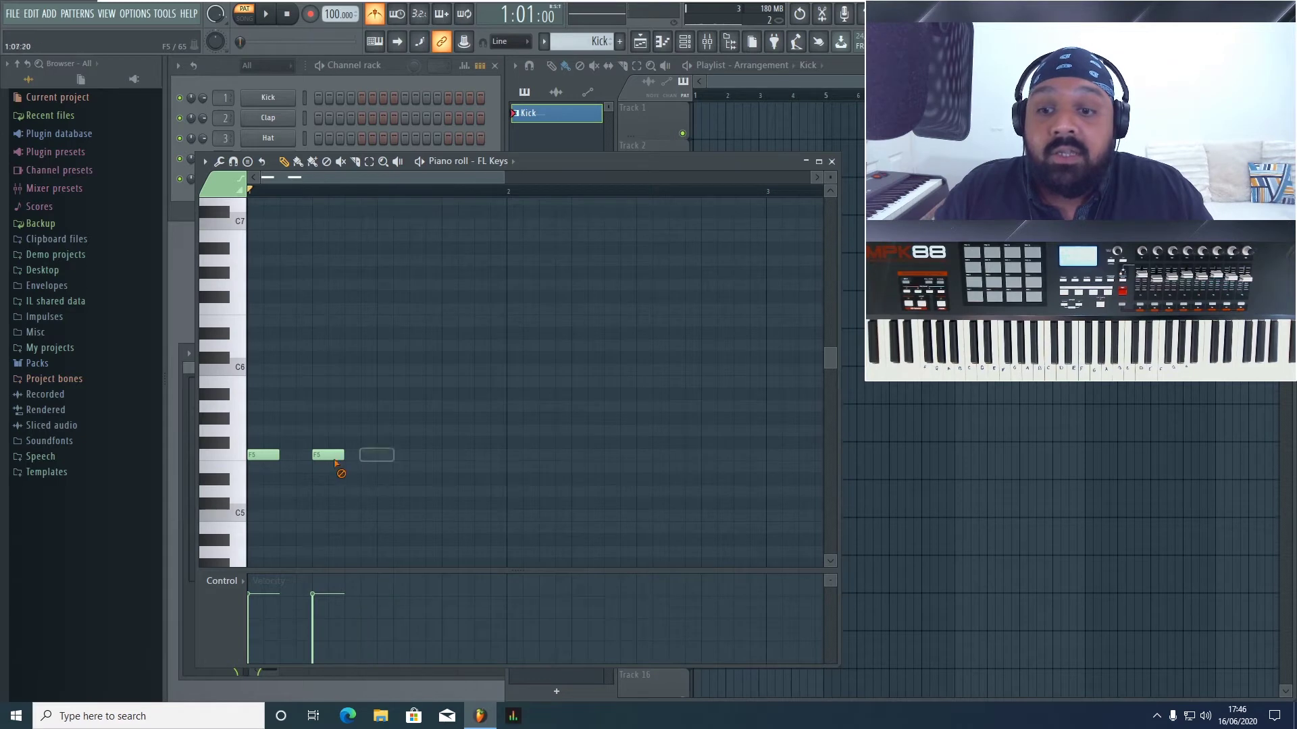
pyautogui.rightClick(328, 457)
pyautogui.rightClick(263, 457)
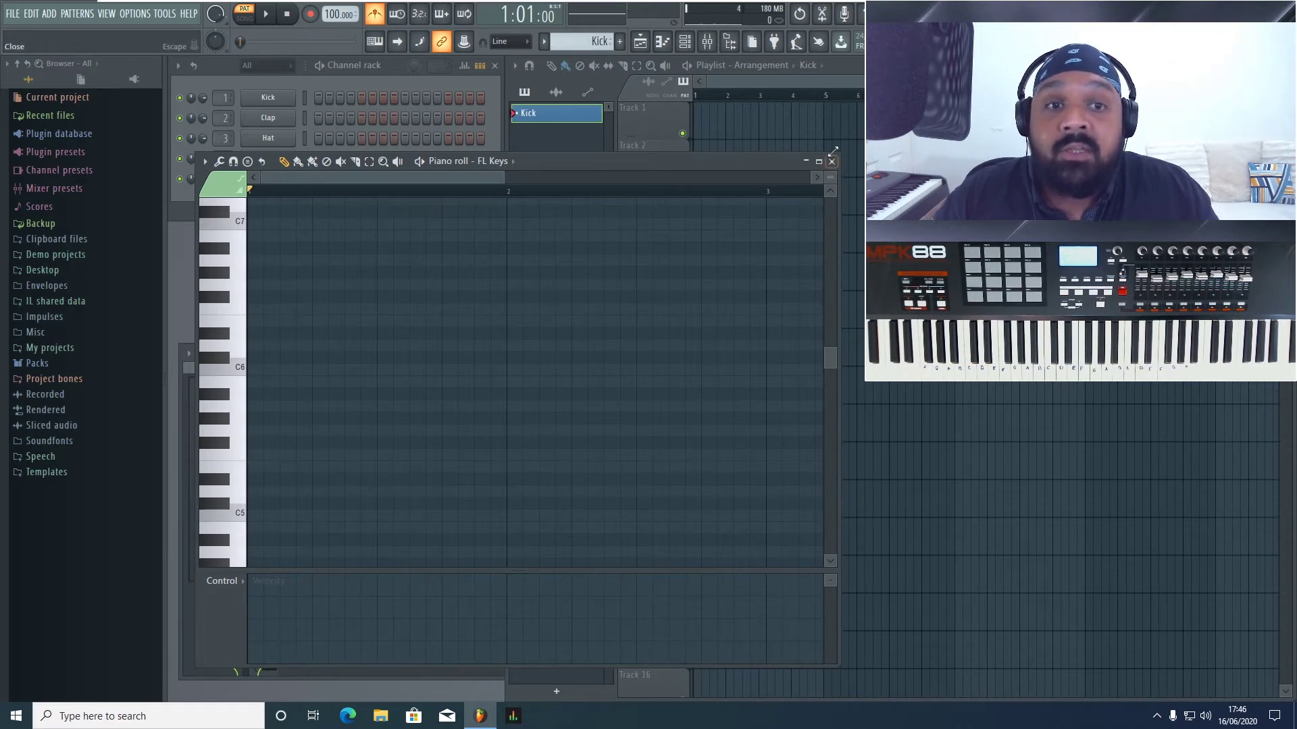
# - Close the piano roll view and switch the channel rack and mixer windows off and on
pyautogui.click(686, 43)
pyautogui.click(686, 43)
pyautogui.click(686, 43)
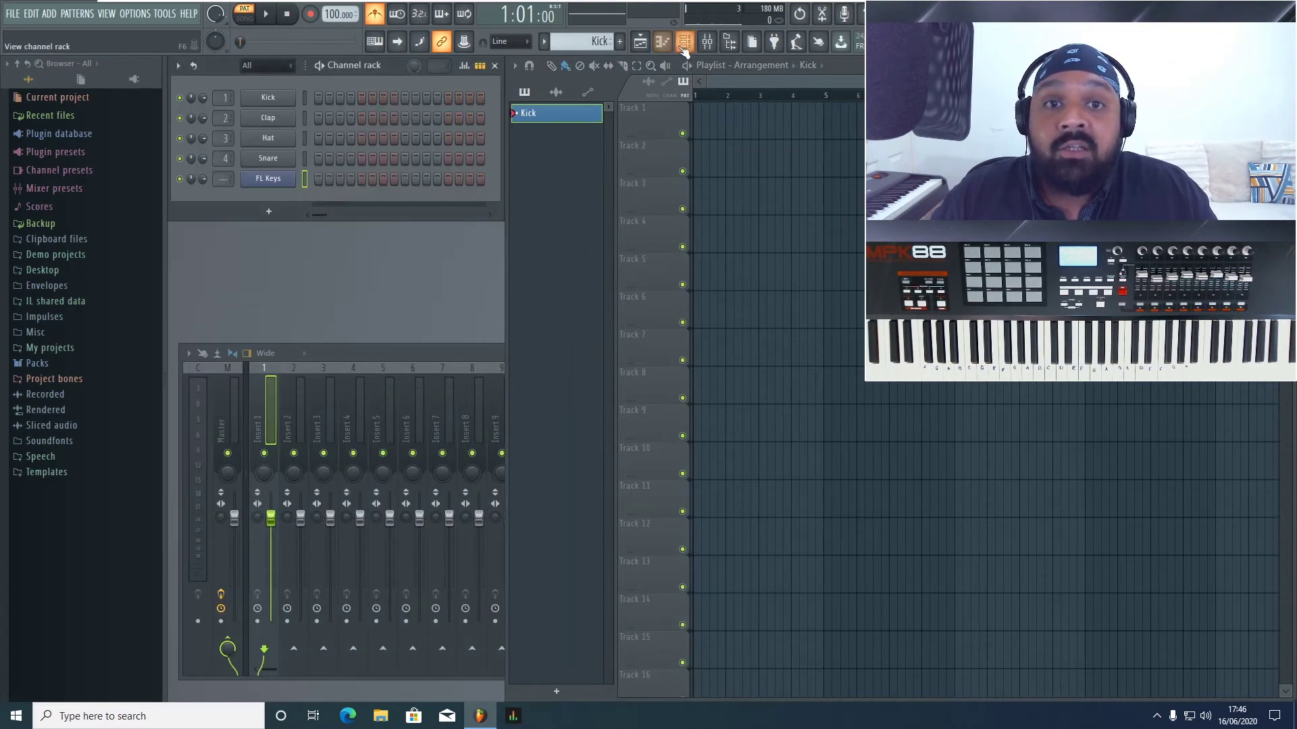
pyautogui.click(704, 44)
pyautogui.click(705, 44)
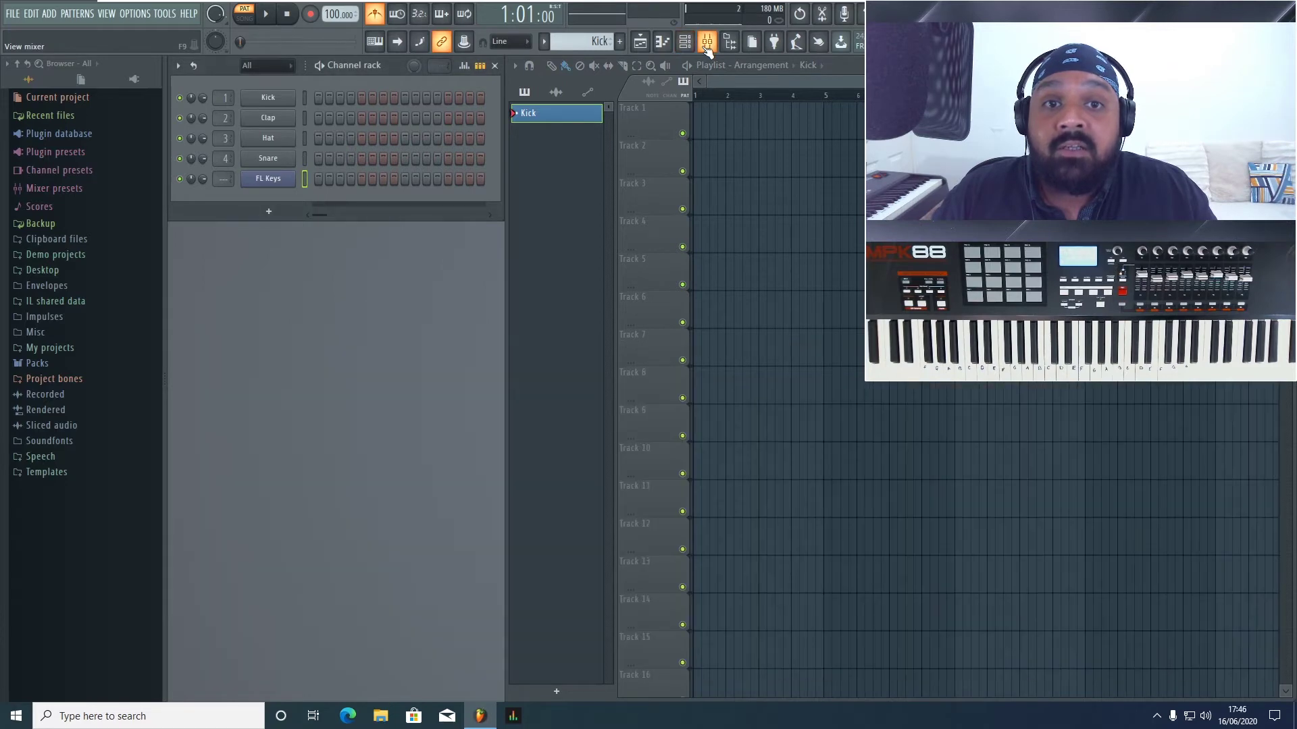
pyautogui.click(704, 45)
# - Hide and reshow the browser, and go through its plugin database, current project and all-content views
pyautogui.click(740, 43)
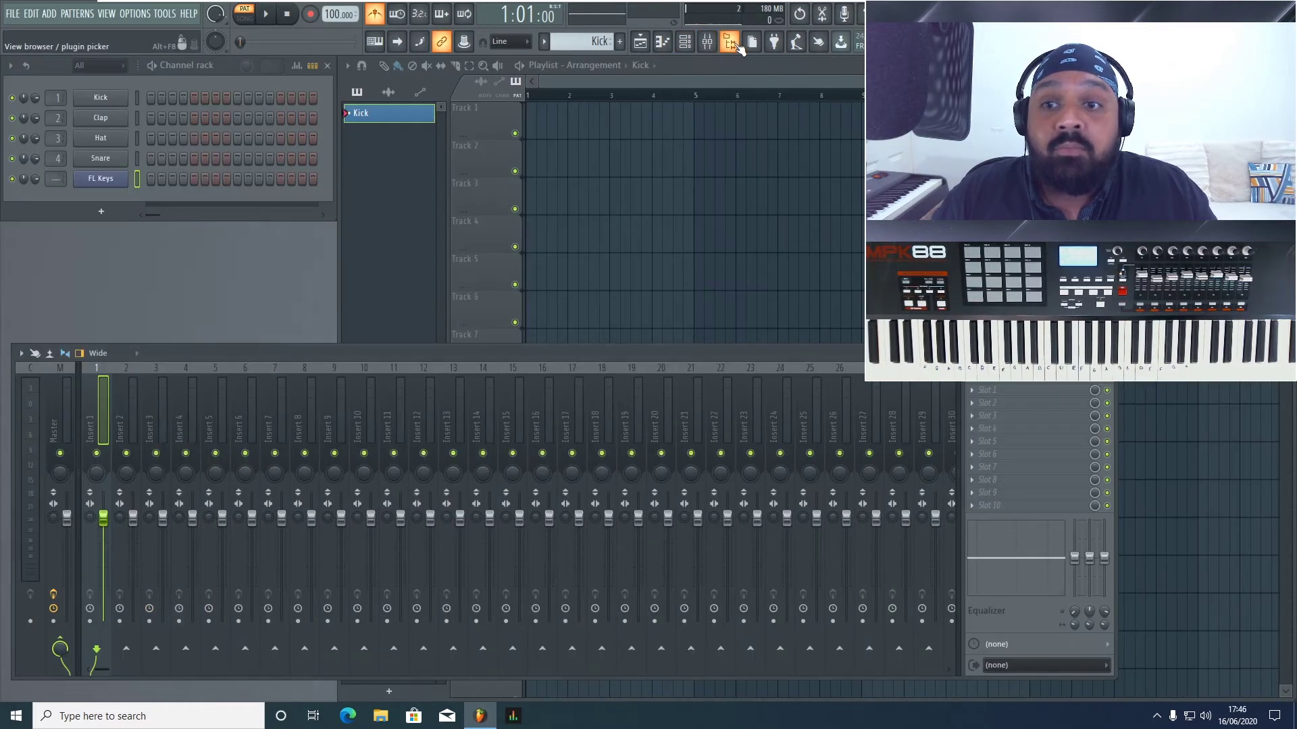
pyautogui.click(739, 44)
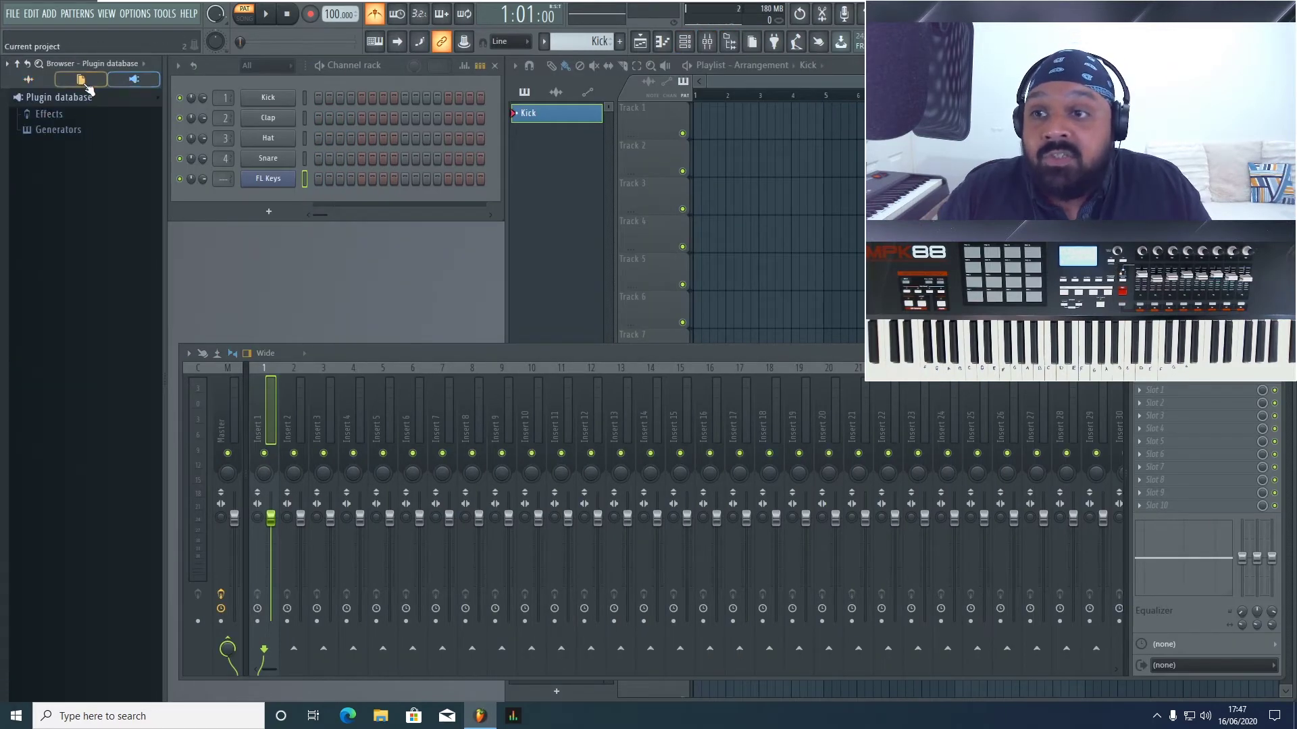
pyautogui.click(85, 84)
pyautogui.click(20, 80)
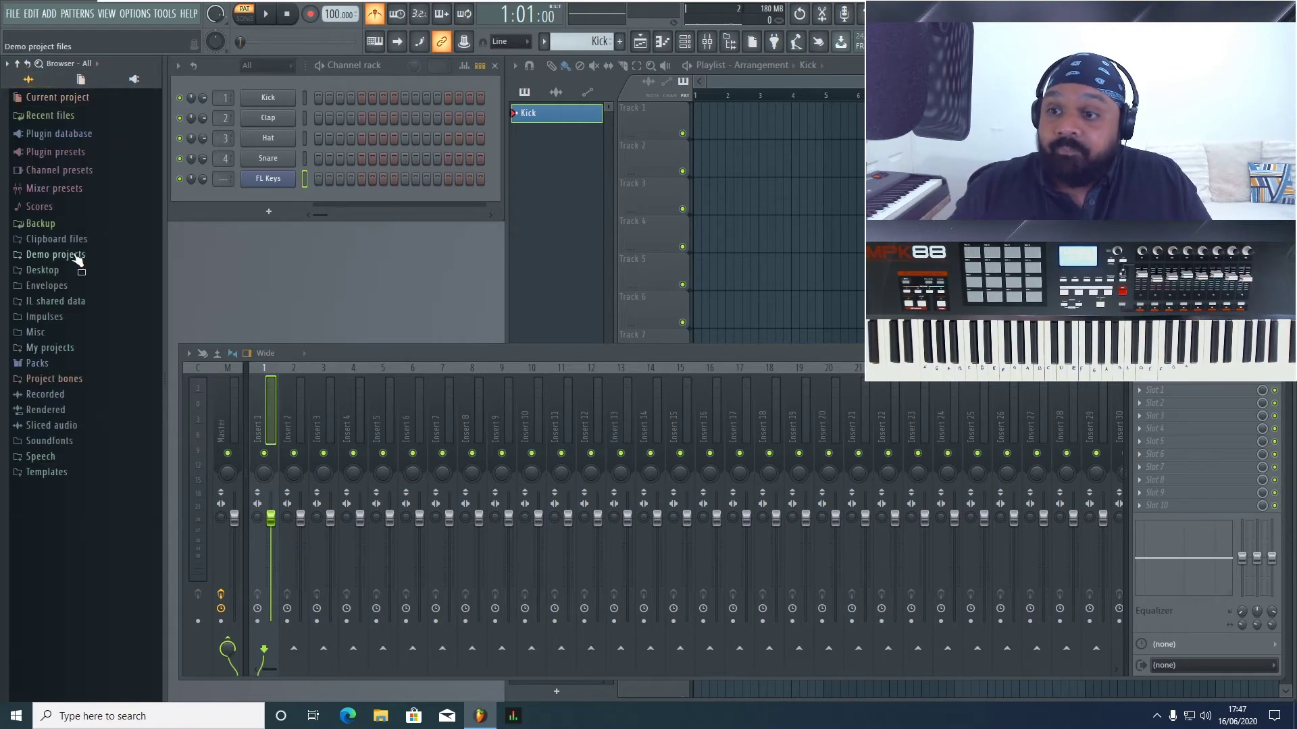
# - Expand the Packs folder in the browser down to the Kicks samples under Drums
pyautogui.click(97, 367)
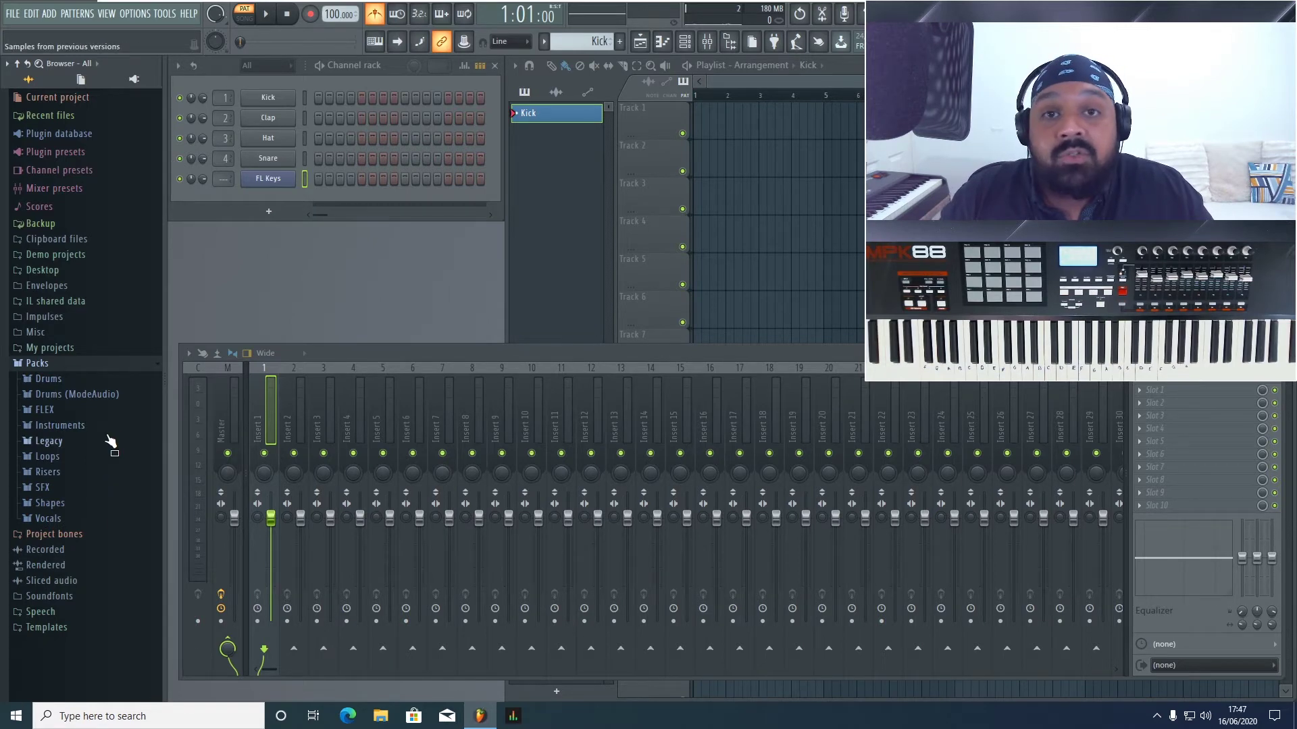
pyautogui.click(126, 378)
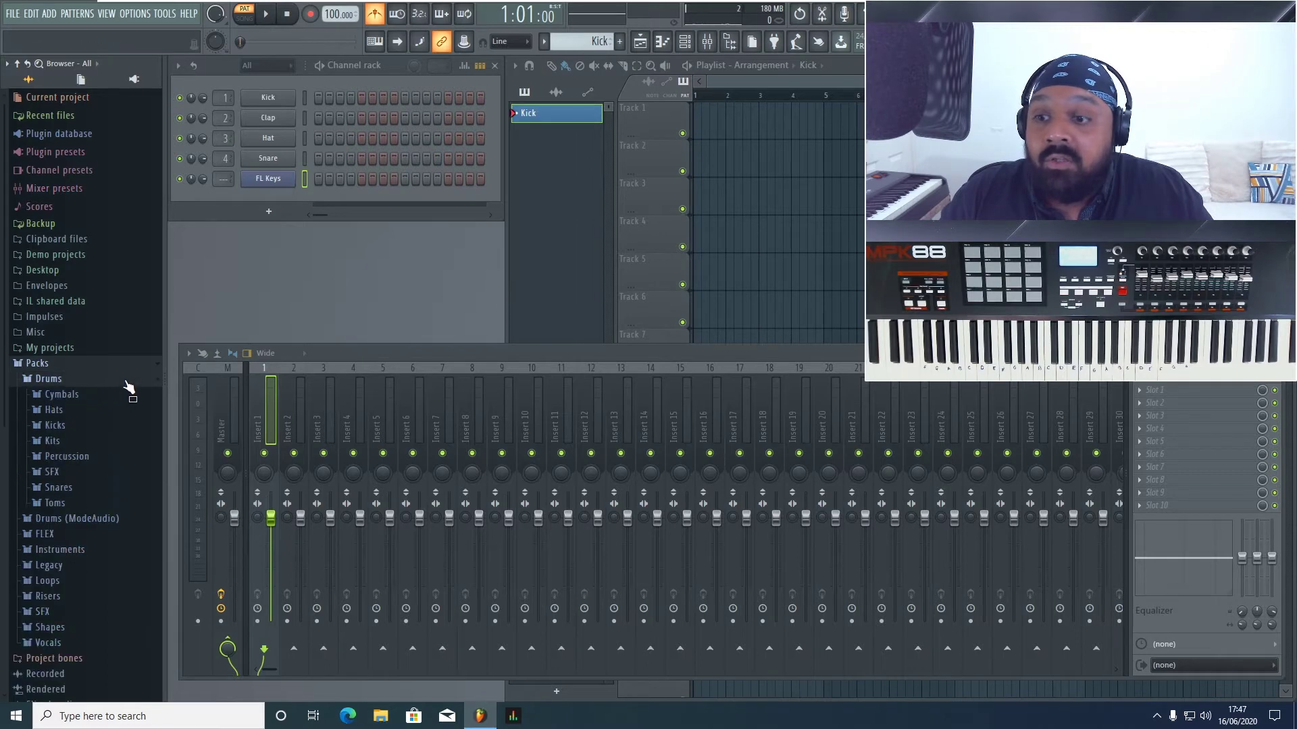
pyautogui.click(120, 425)
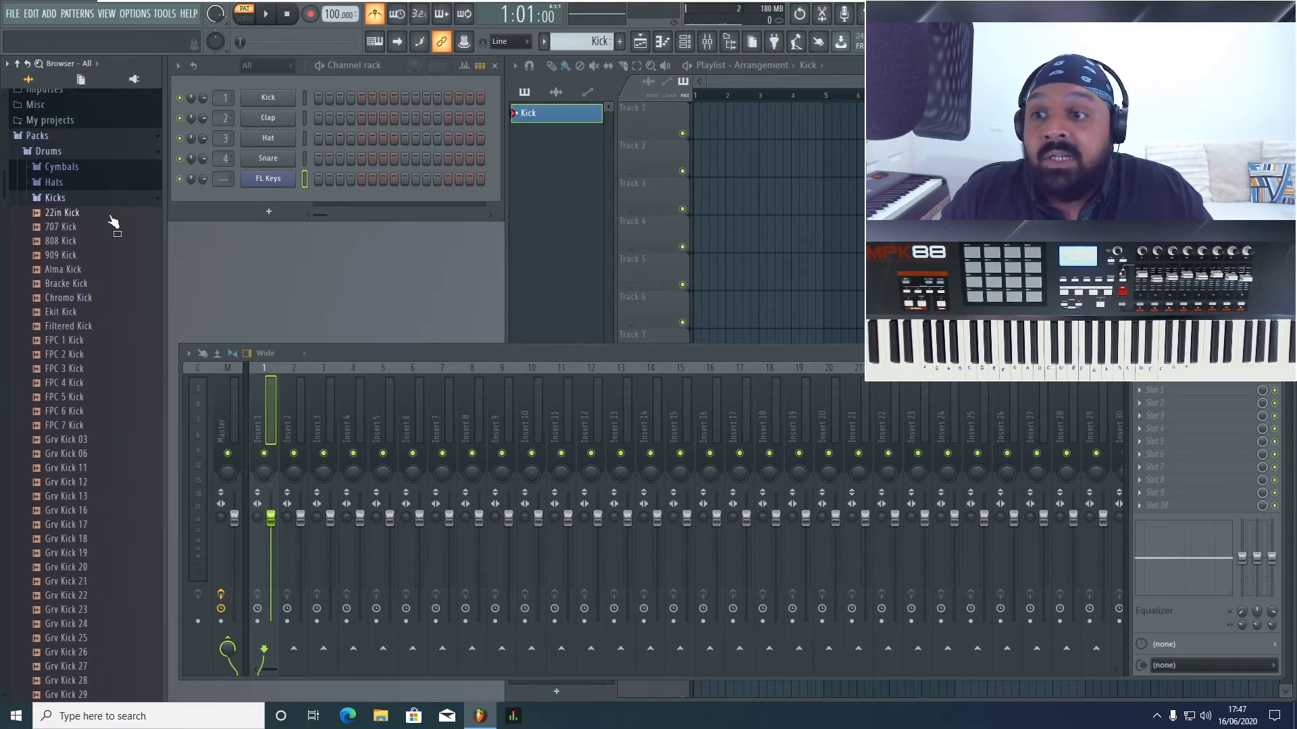
# - Preview the kick samples one after another from 22in Kick down to Ekit Kick
pyautogui.click(110, 214)
pyautogui.click(104, 229)
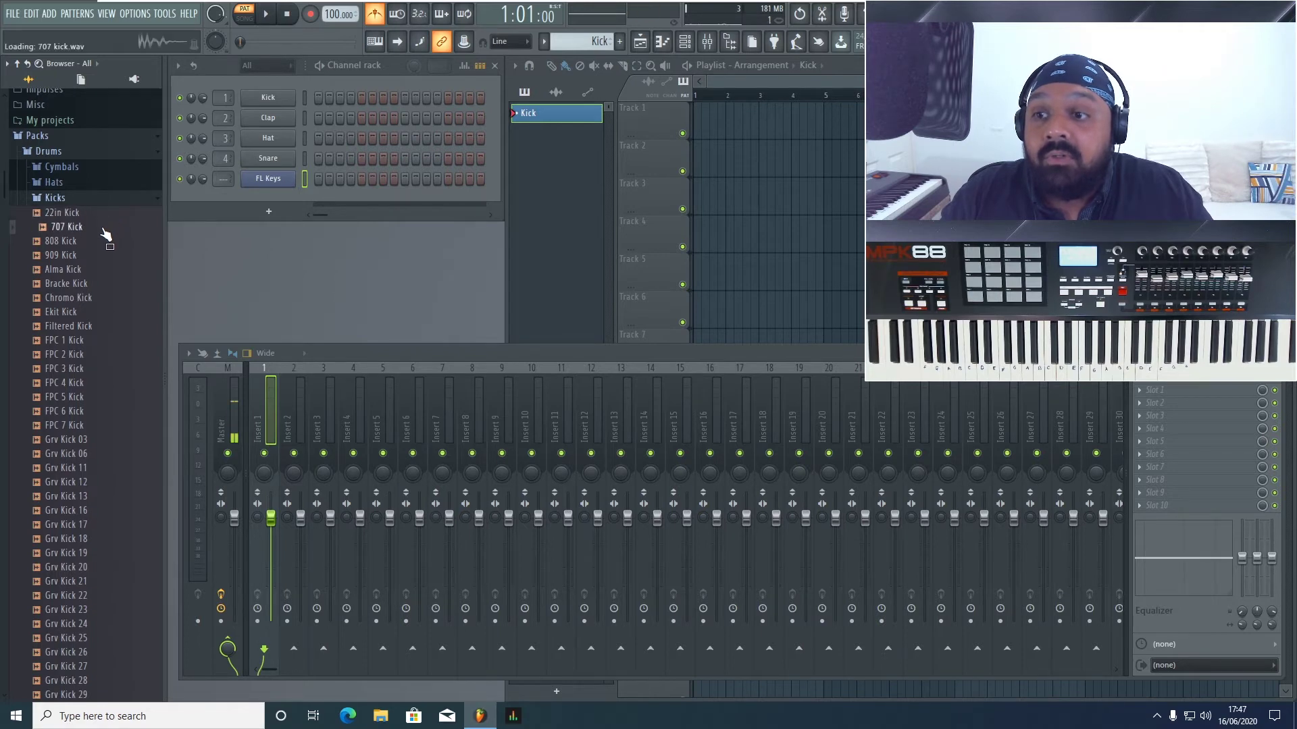
pyautogui.click(109, 242)
pyautogui.click(111, 256)
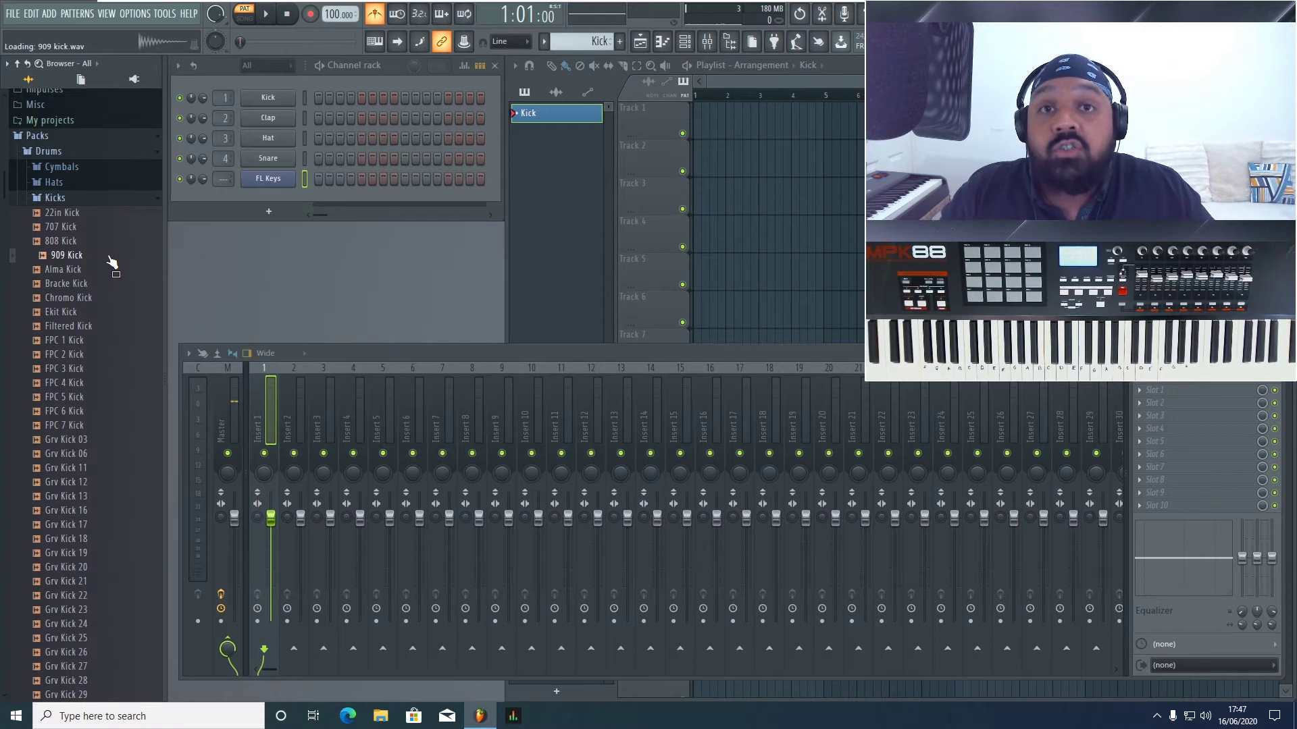
pyautogui.press('Down')
pyautogui.press('Down')
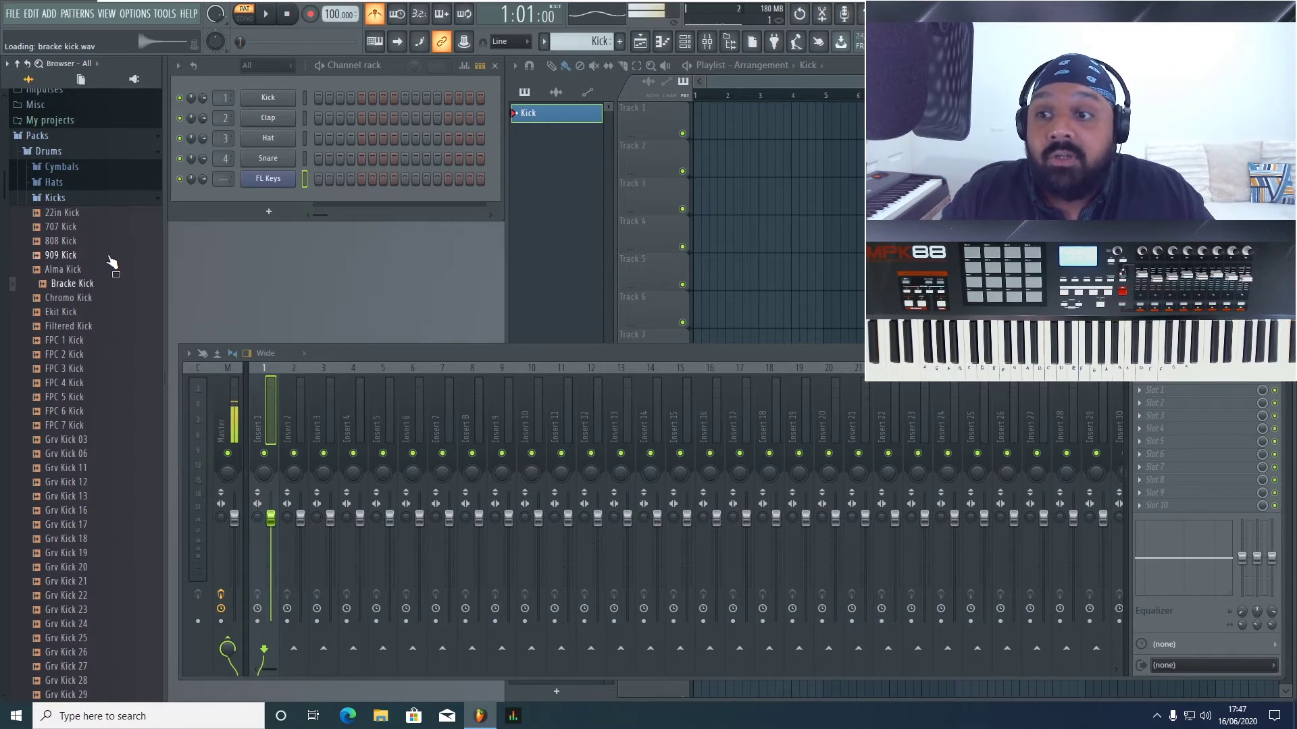
pyautogui.press('Down')
pyautogui.press('Down')
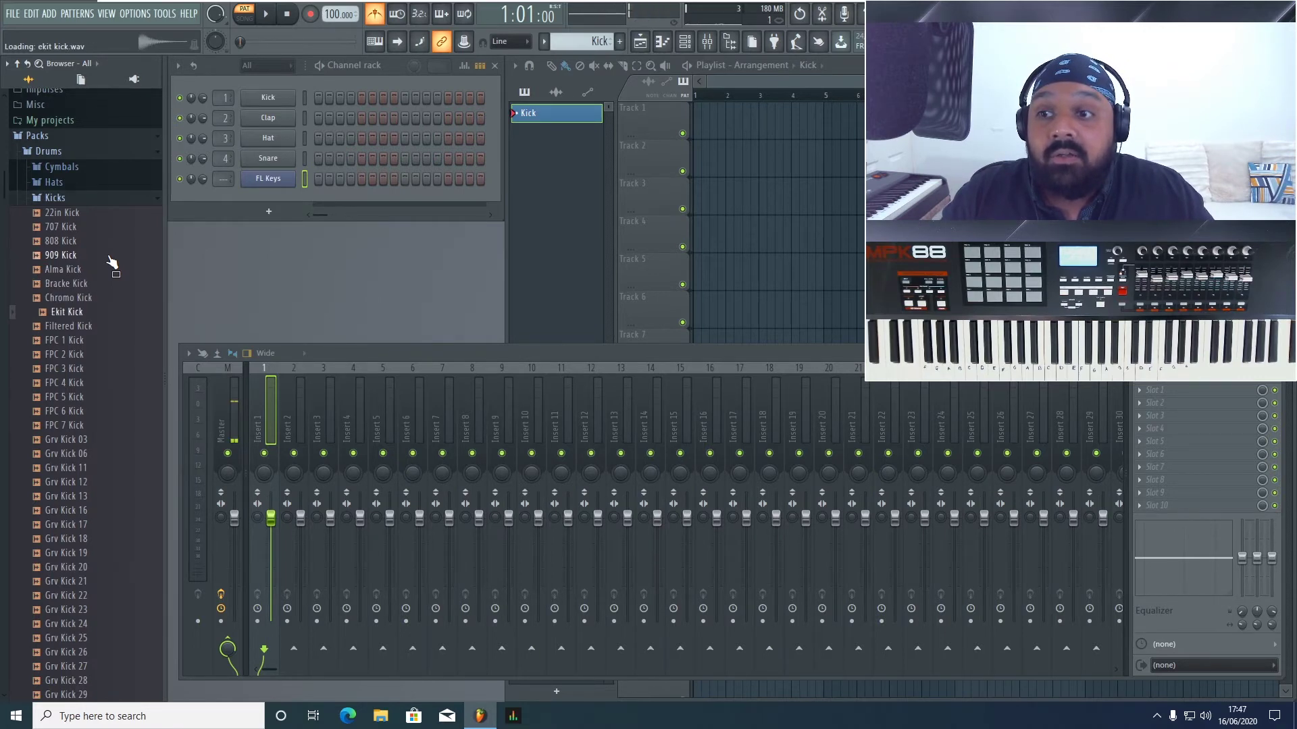
# - Replace the Kick channel's sound with the 808 Kick sample and insert 909 Kick as a new channel below it
pyautogui.moveTo(90, 242)
pyautogui.mouseDown()
pyautogui.moveTo(177, 184)
pyautogui.moveTo(92, 243)
pyautogui.moveTo(43, 246)
pyautogui.moveTo(70, 250)
pyautogui.mouseUp()
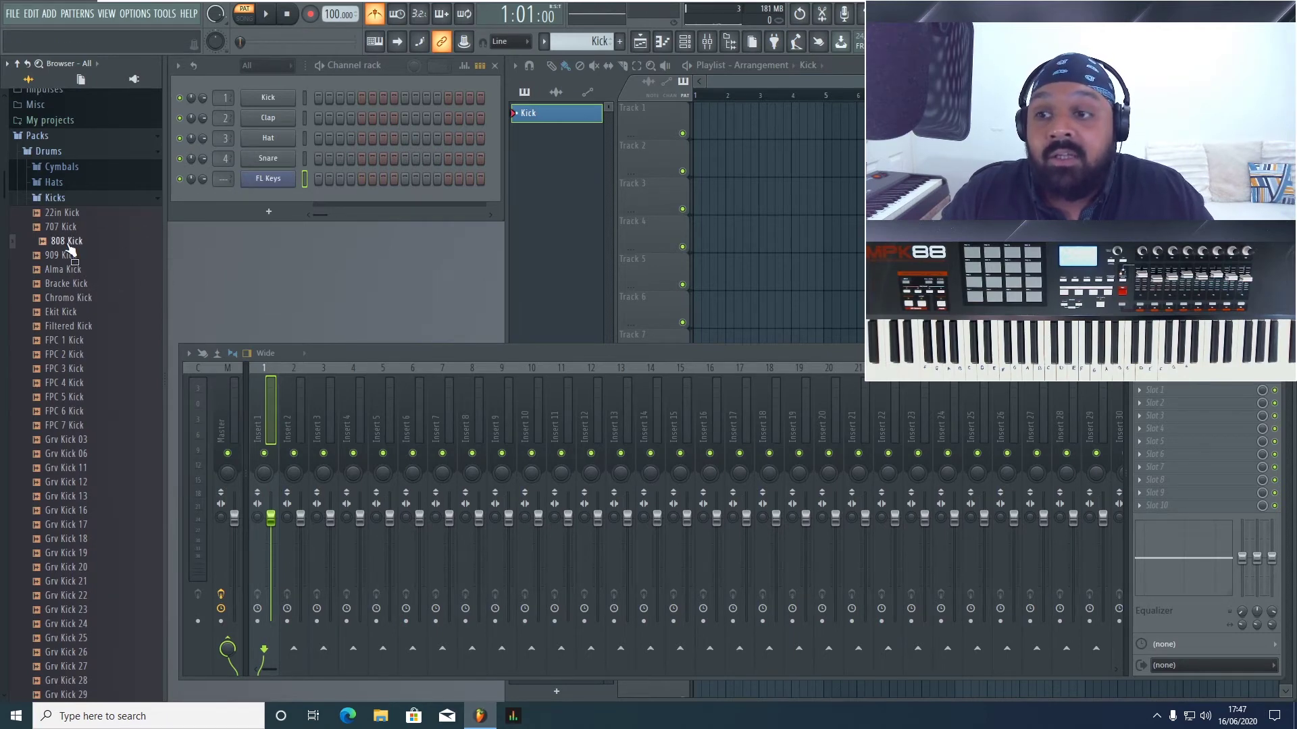
pyautogui.moveTo(69, 250); pyautogui.dragTo(273, 102)
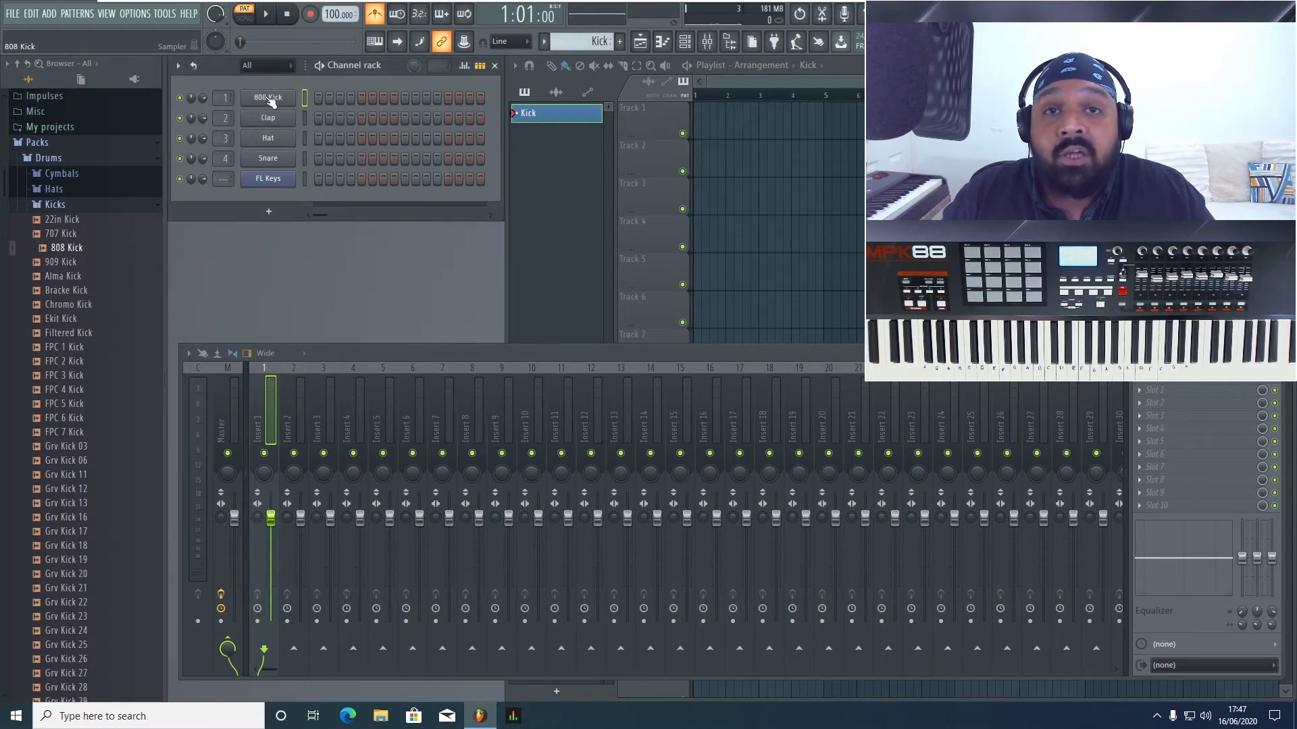
pyautogui.moveTo(79, 262); pyautogui.dragTo(277, 108)
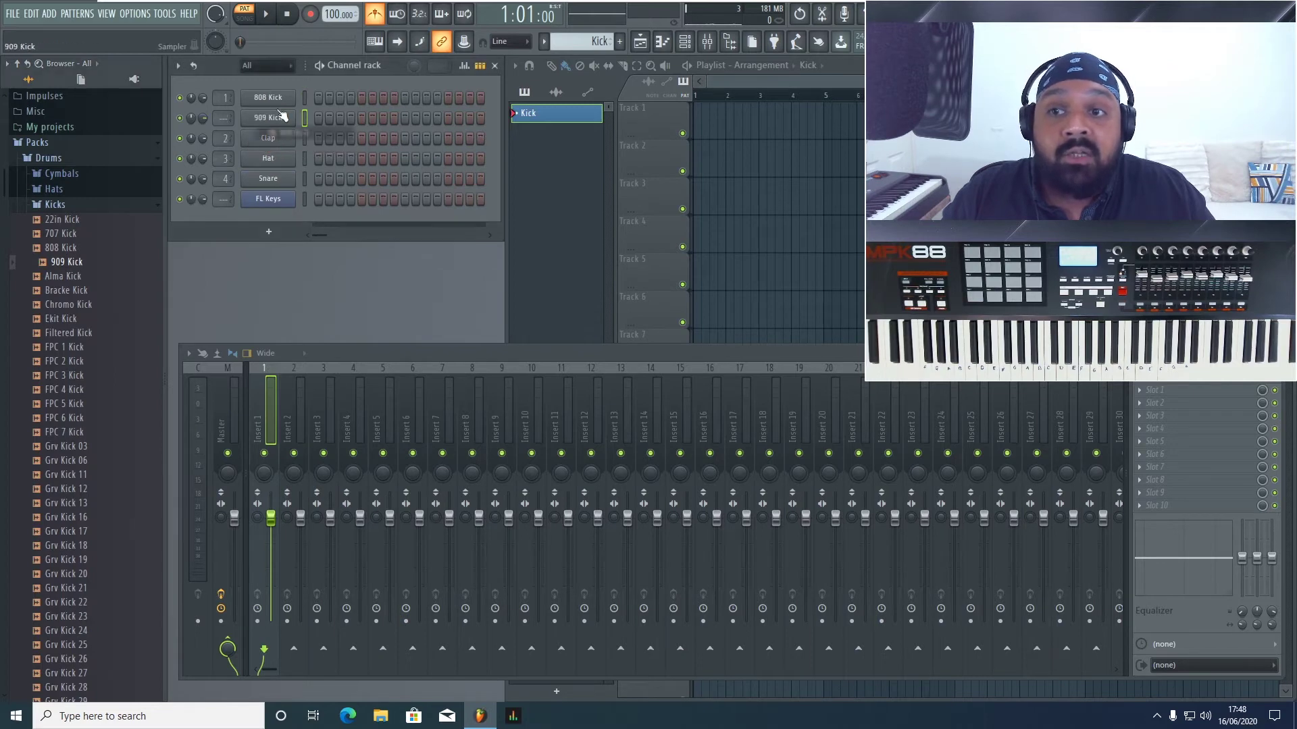
# - Collapse the Packs folder, program 808 Kick hits on steps 1, 3, 9 and 11, and play the pattern
pyautogui.click(102, 204)
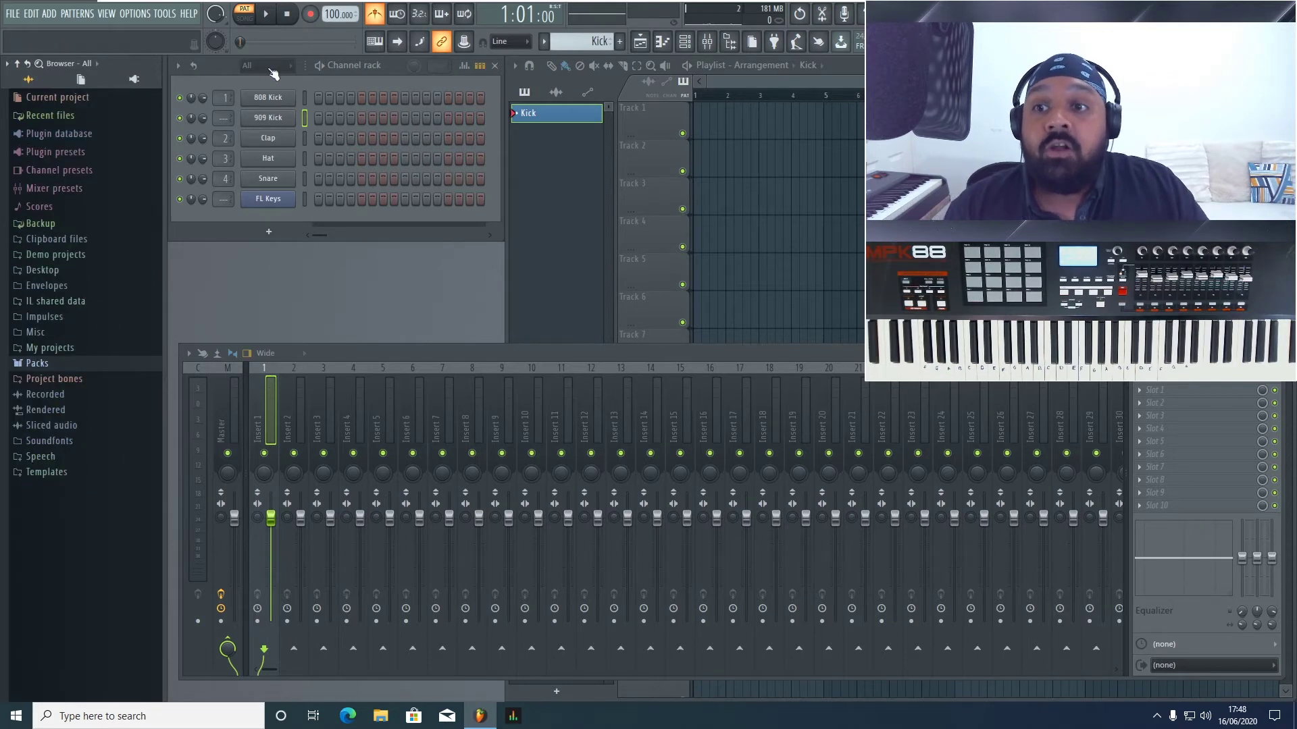
pyautogui.click(306, 97)
pyautogui.click(318, 97)
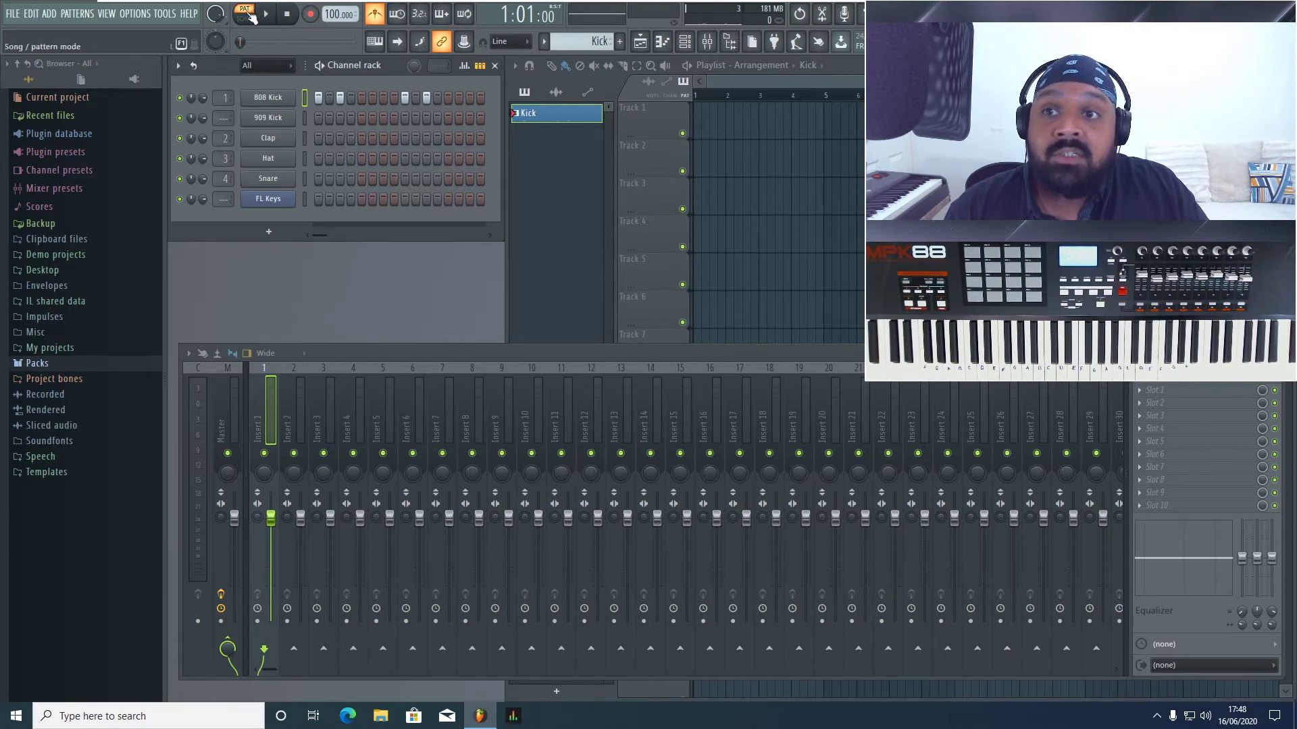
pyautogui.click(268, 17)
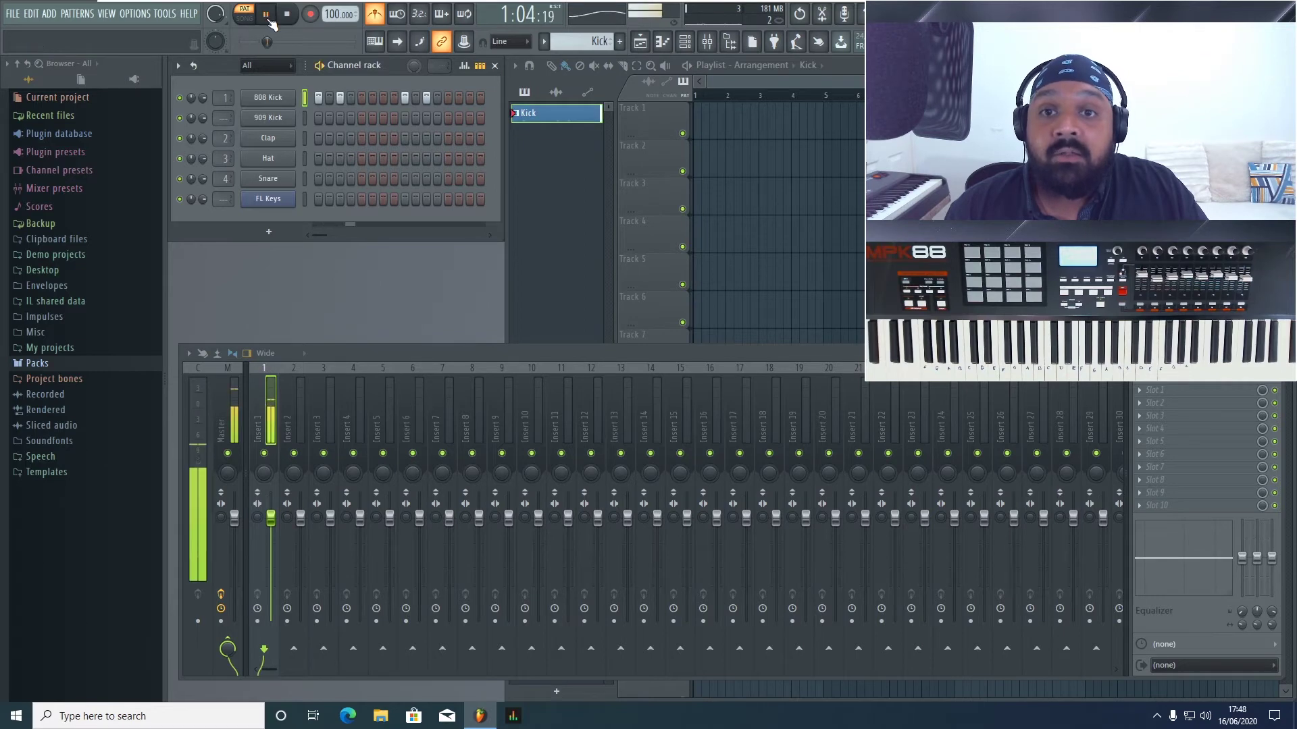
pyautogui.click(286, 14)
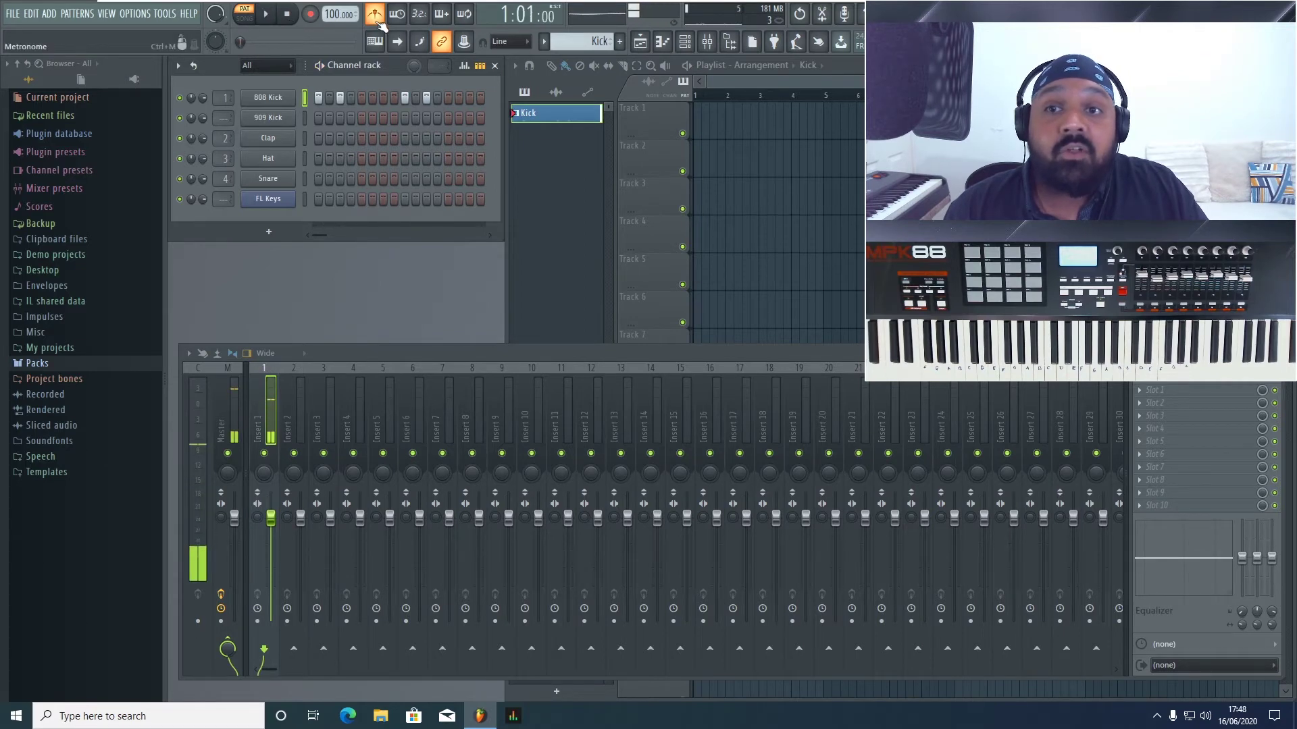
# - Turn off the metronome and, during playback, clear the 808 Kick hits on steps 3, 9 and 11
pyautogui.click(268, 14)
pyautogui.click(427, 98)
pyautogui.click(405, 98)
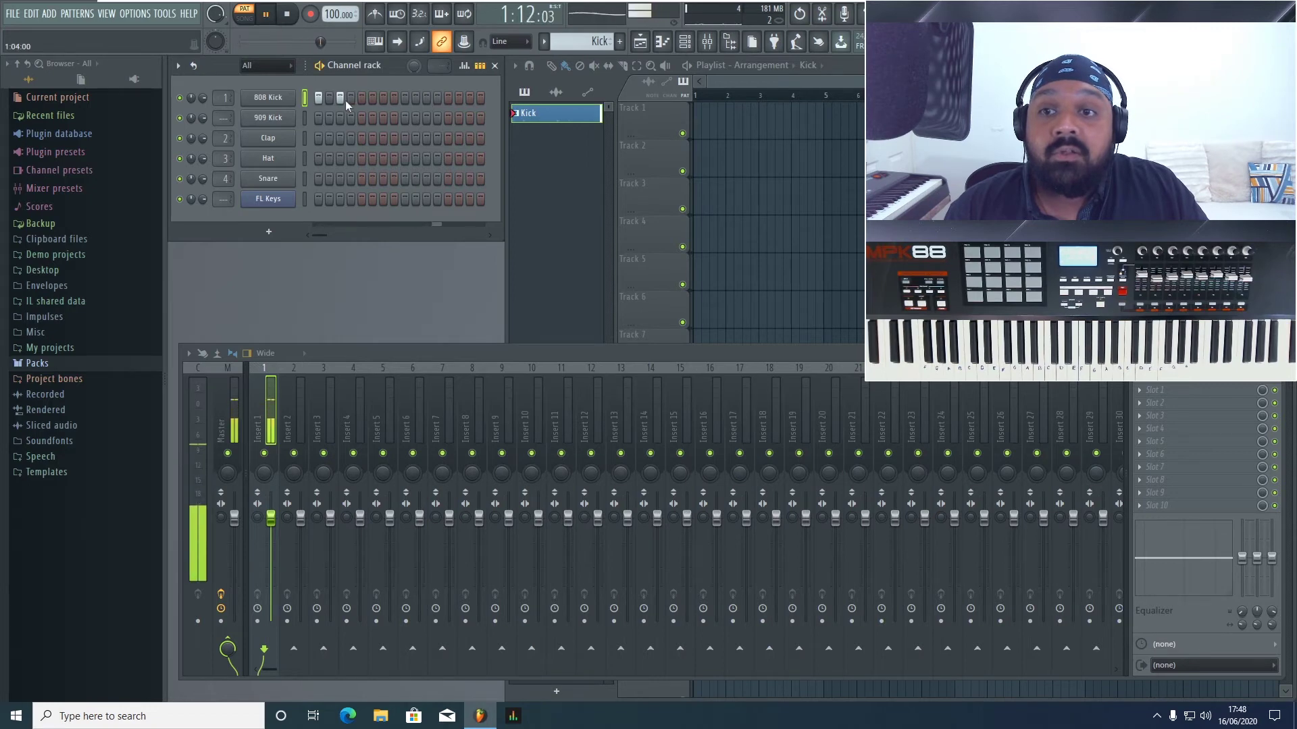
pyautogui.click(340, 98)
pyautogui.click(329, 98)
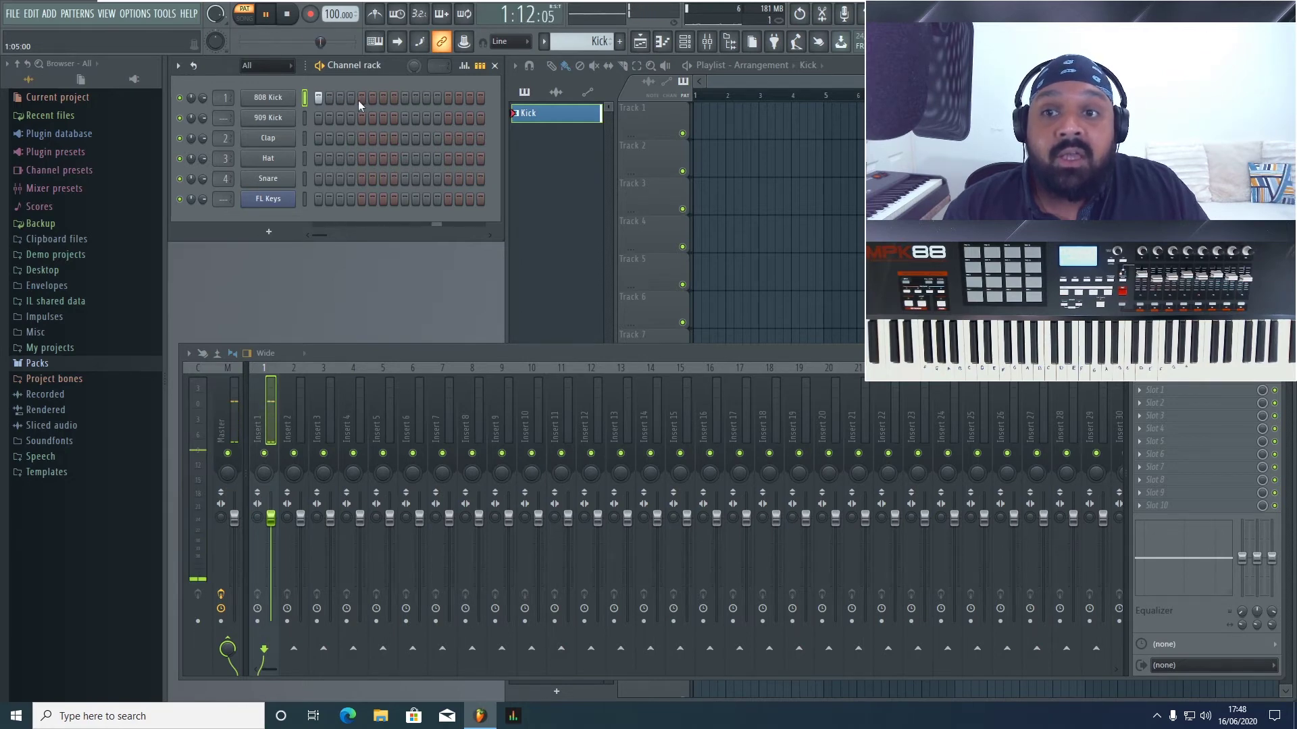
pyautogui.click(405, 99)
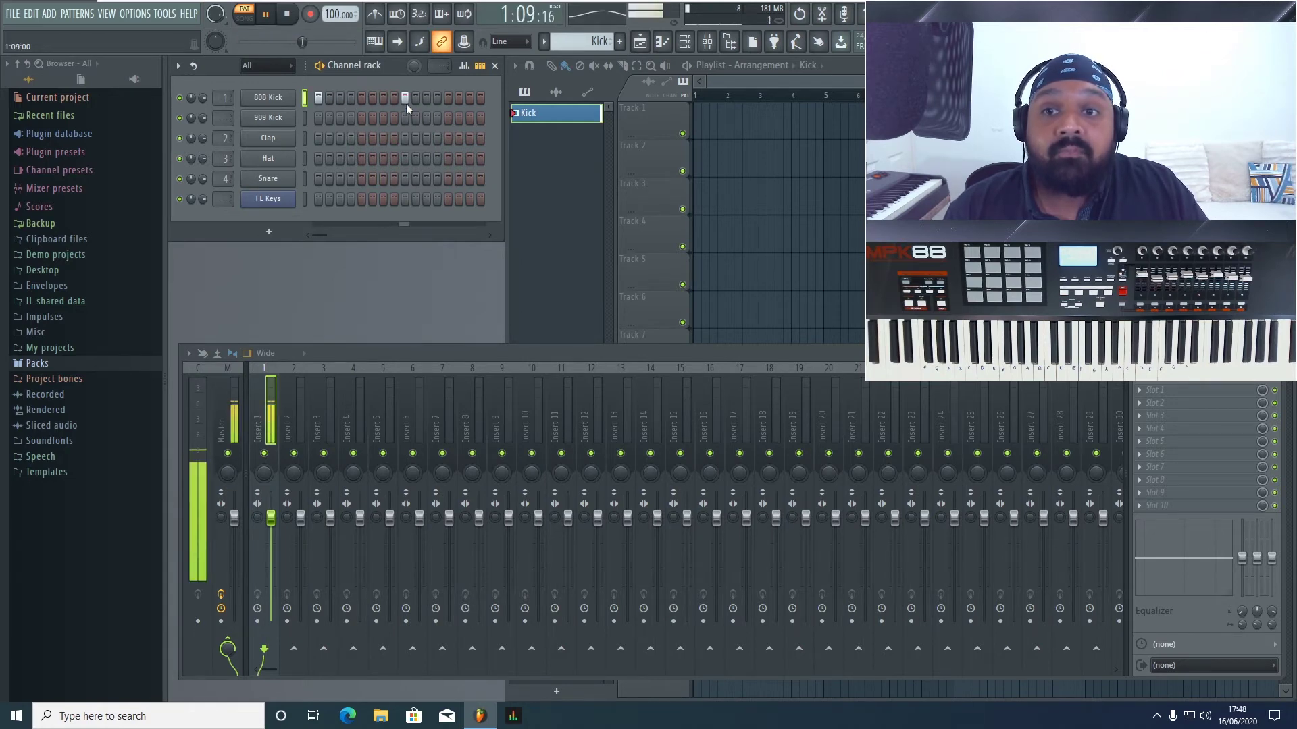
pyautogui.click(404, 99)
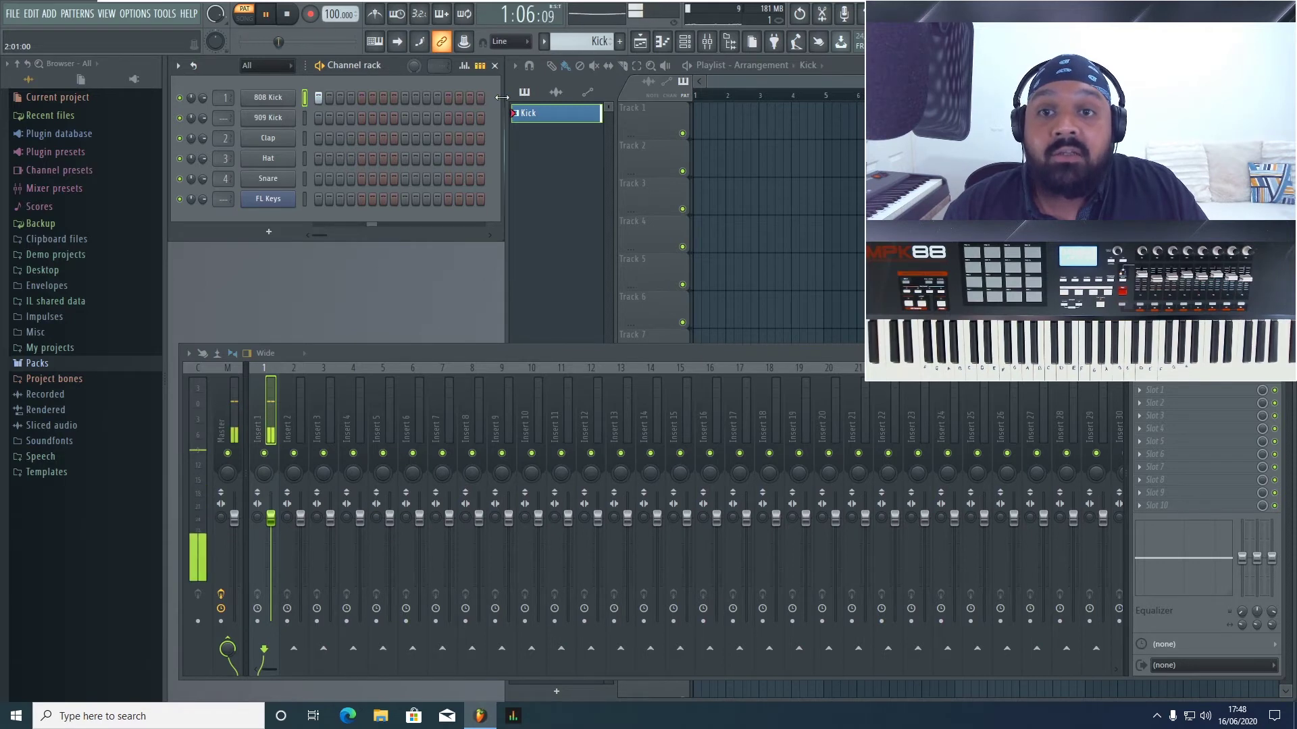
# - Widen the channel rack, extend the Kick pattern to 2 bars with an 808 Kick hit on step 17, and stop playback
pyautogui.moveTo(502, 98); pyautogui.dragTo(583, 118)
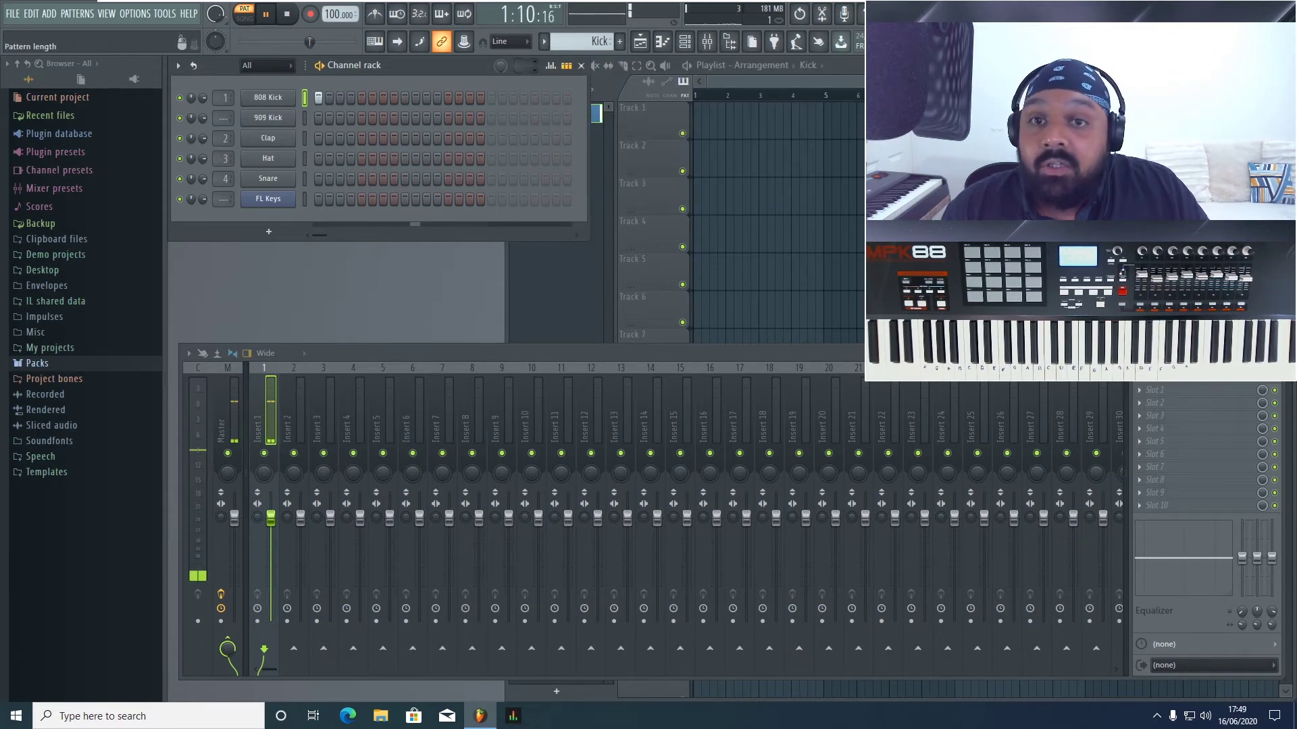
pyautogui.moveTo(525, 65); pyautogui.dragTo(526, 101)
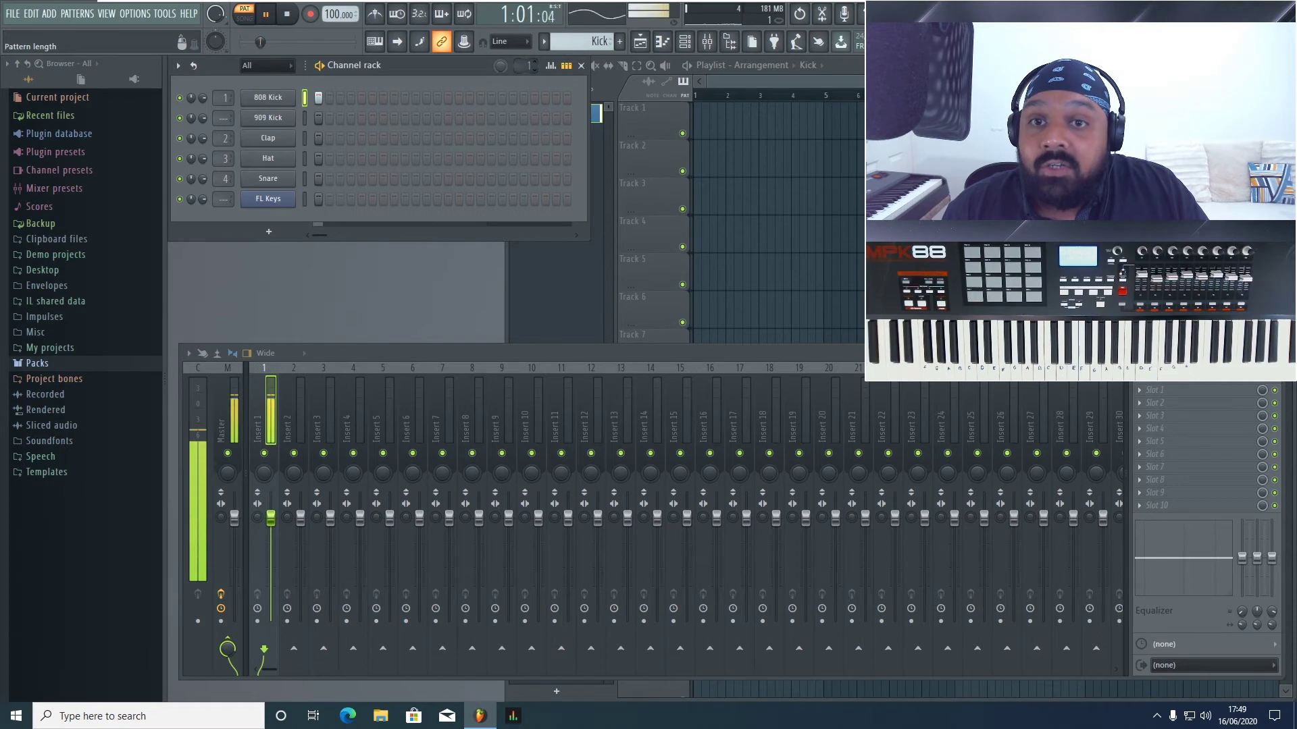
pyautogui.rightClick(526, 65)
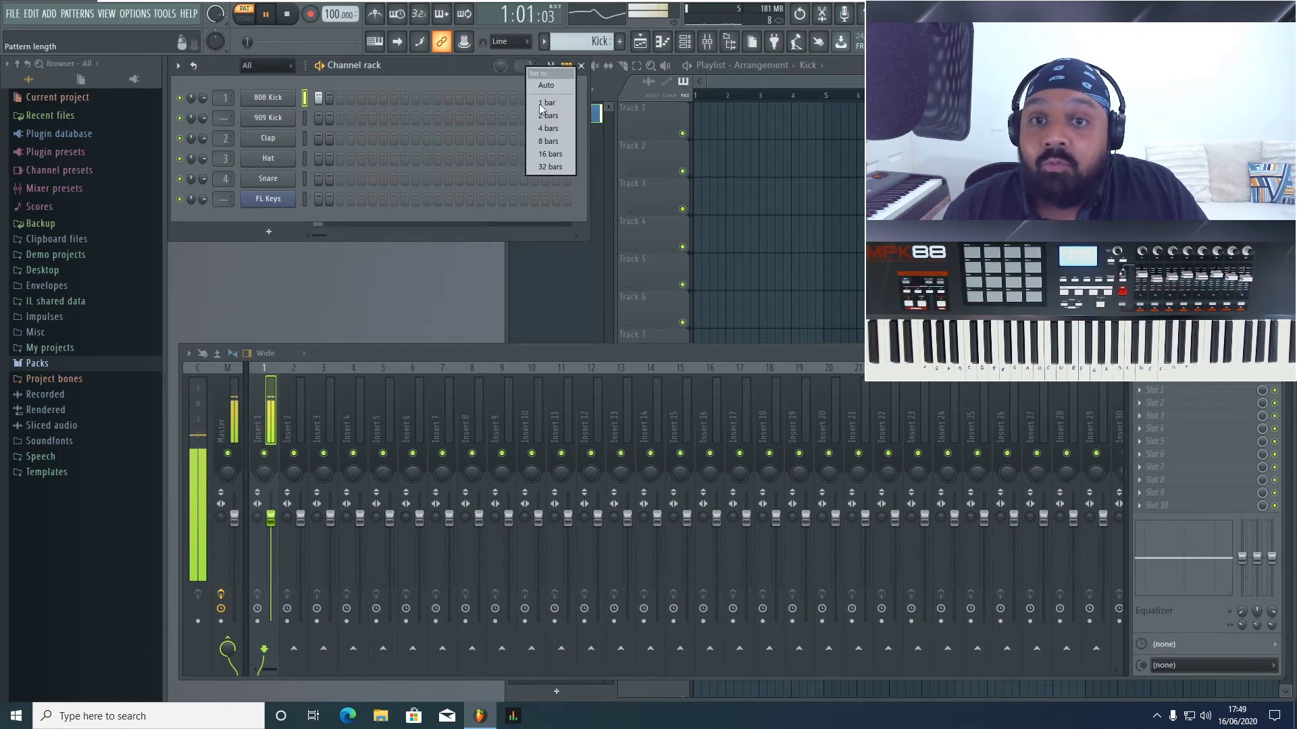
pyautogui.click(558, 144)
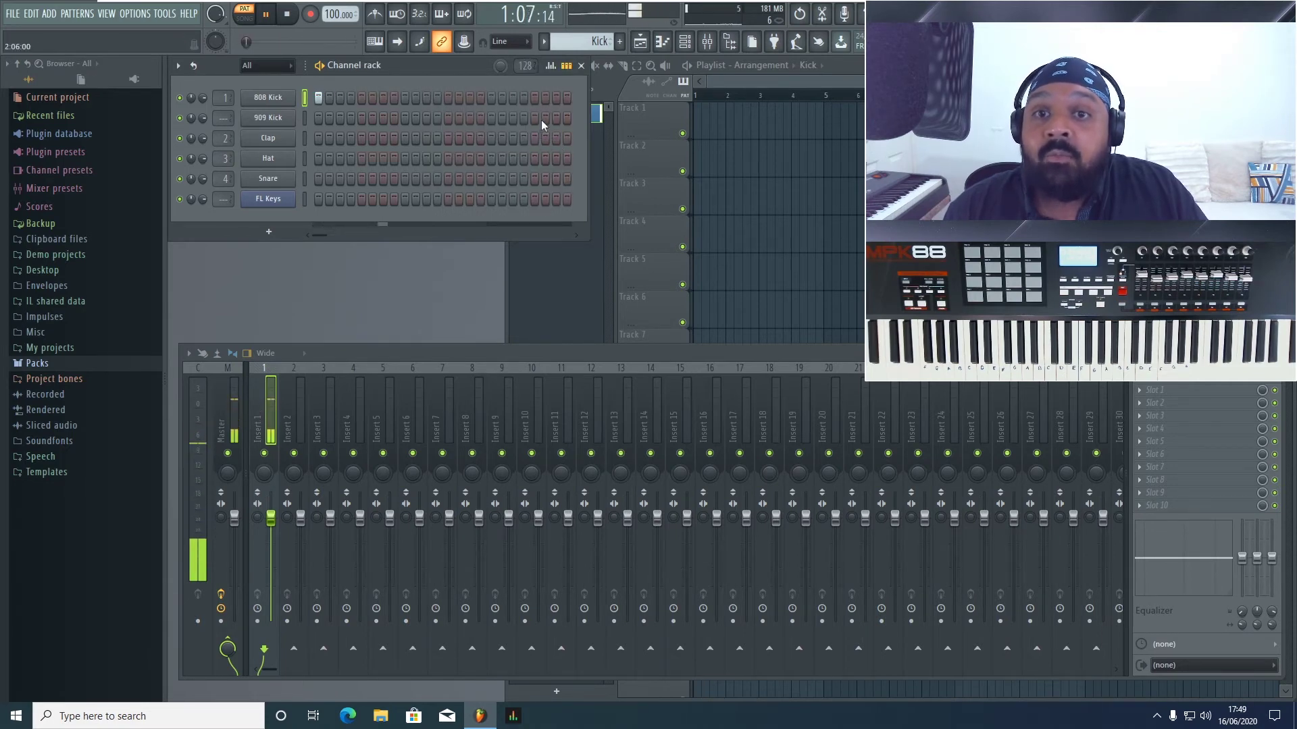
pyautogui.rightClick(526, 65)
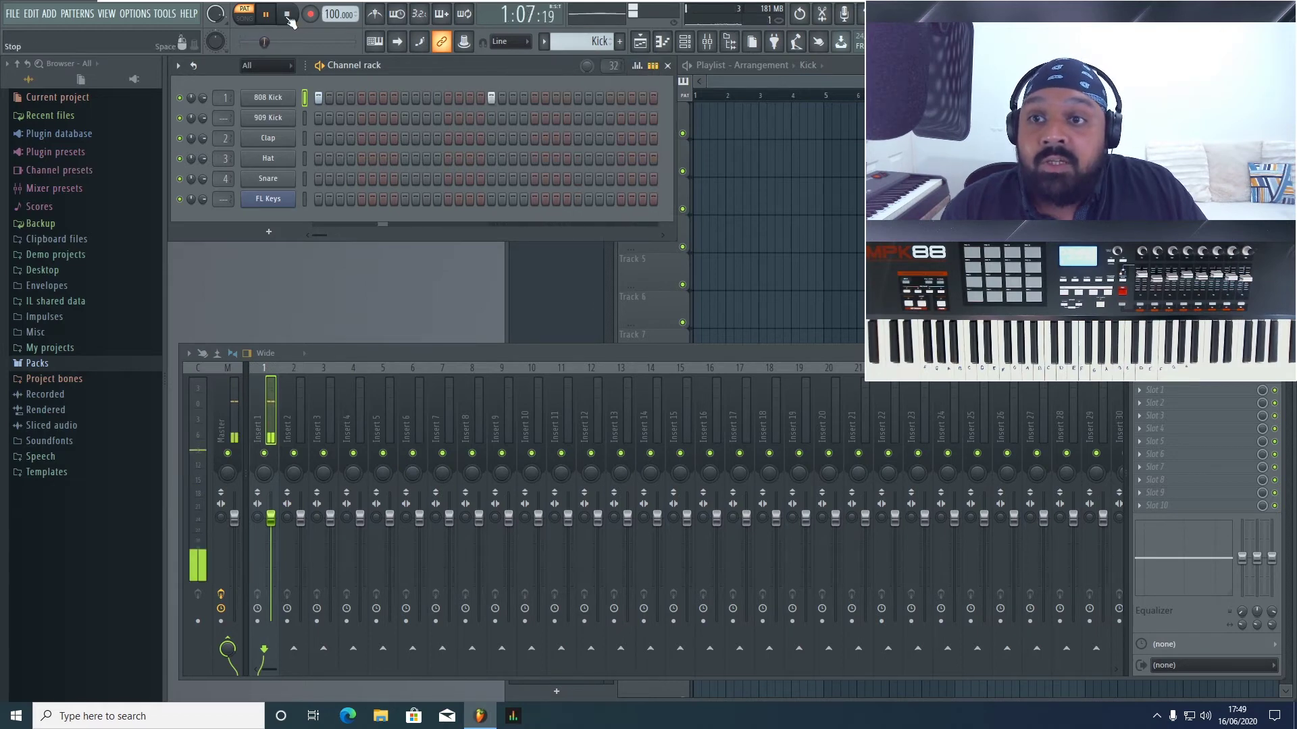
pyautogui.press('space')
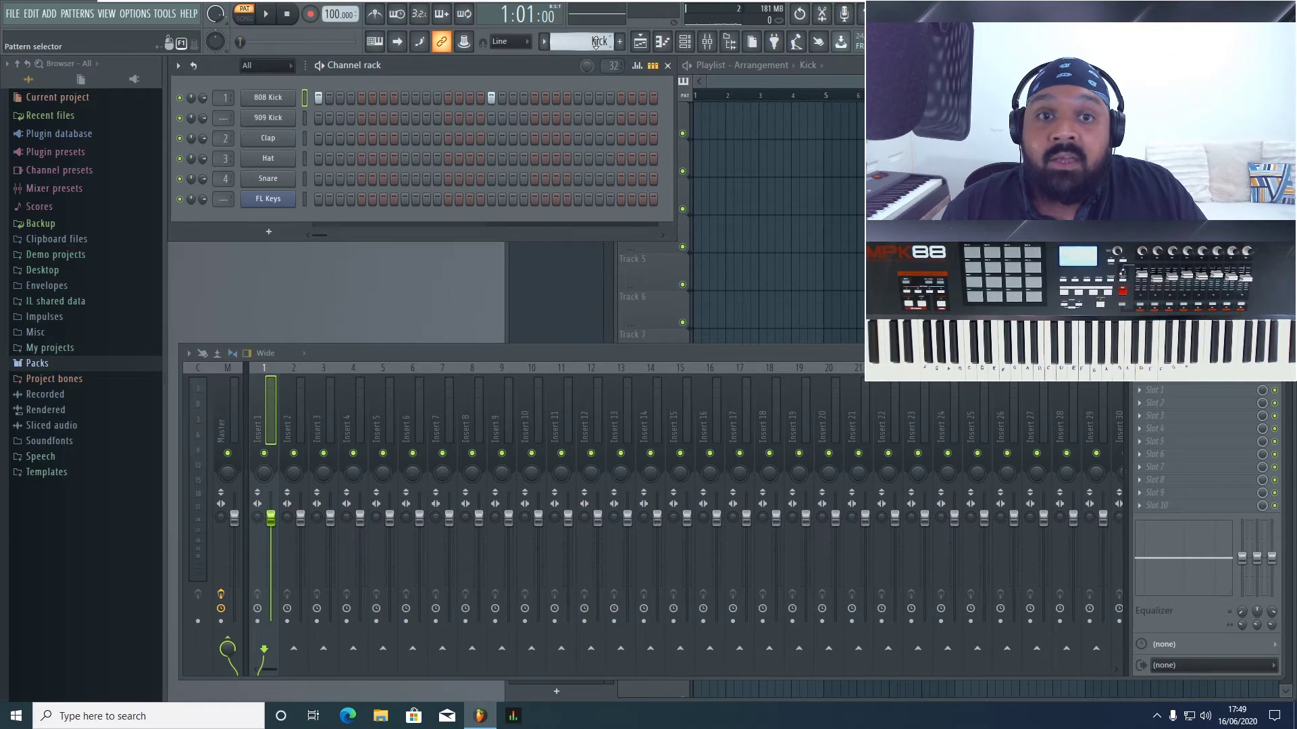
# - Bring the playlist to the front, move it over the channel rack, and select the Kick pattern in its picker
pyautogui.click(639, 42)
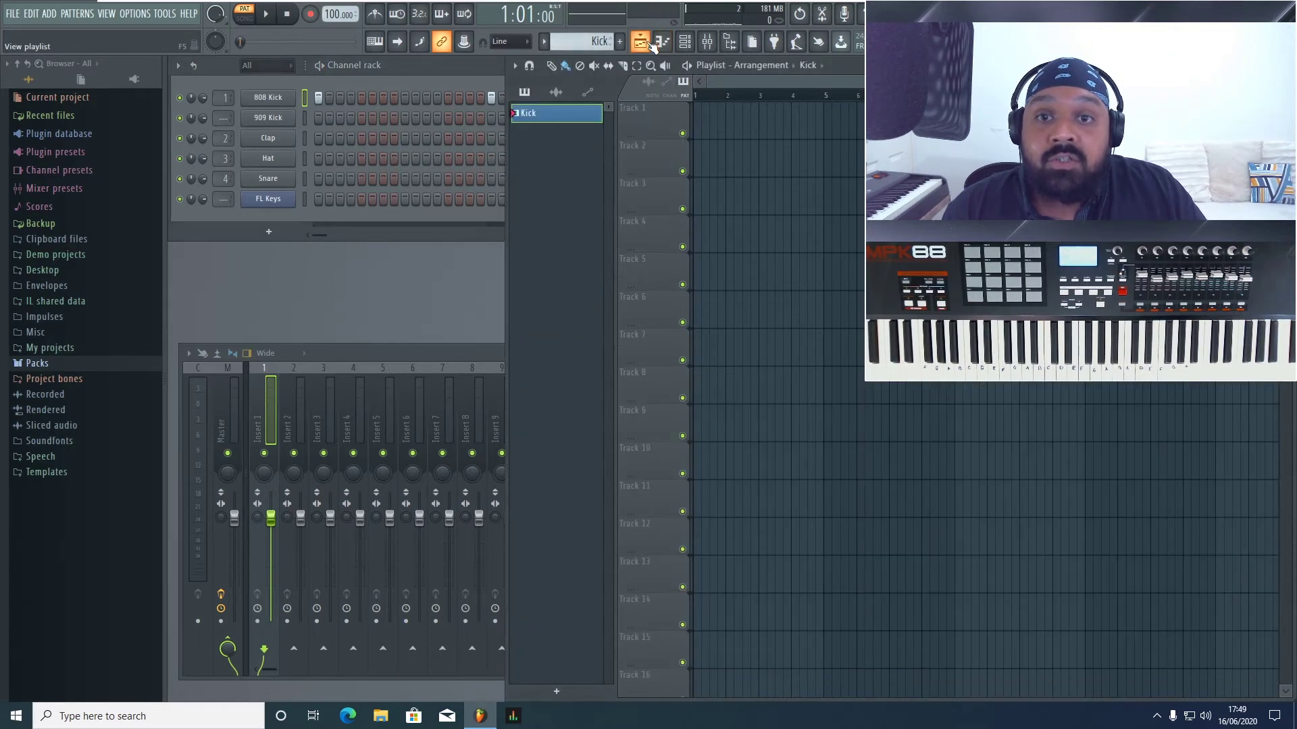
pyautogui.moveTo(864, 66); pyautogui.dragTo(706, 66)
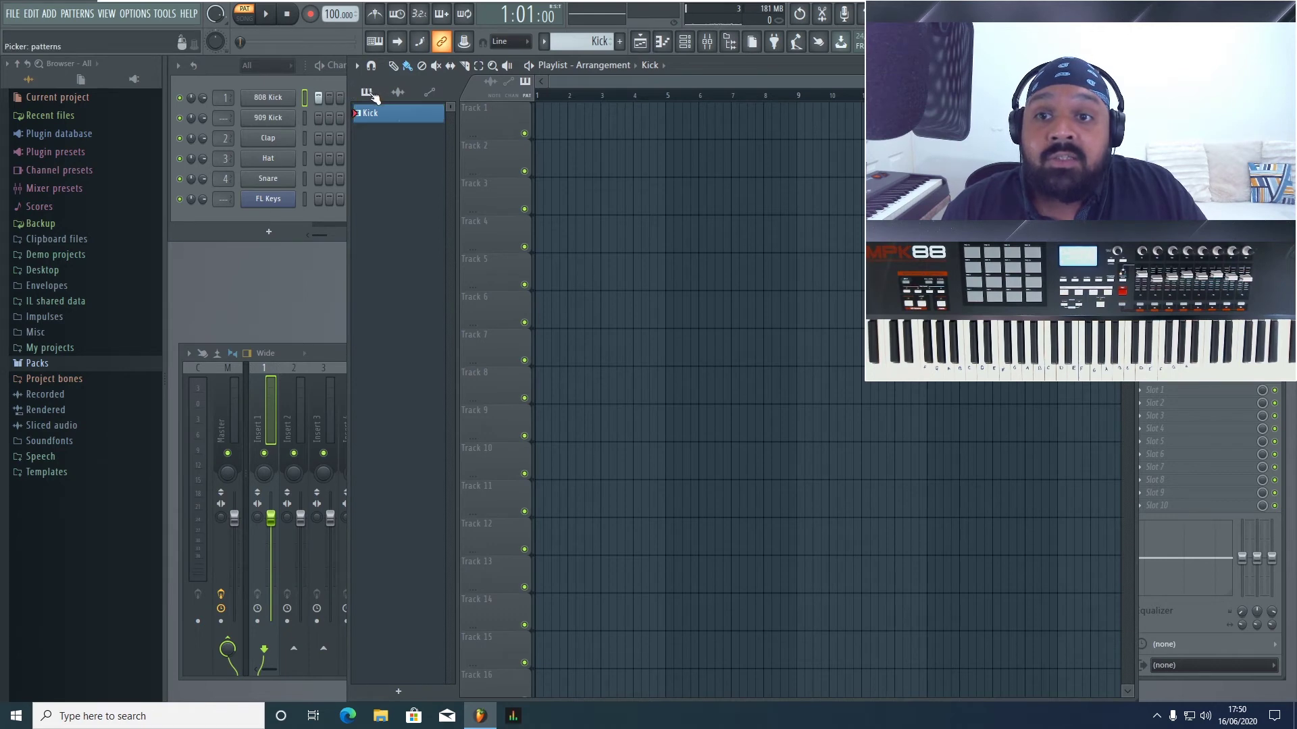
pyautogui.click(392, 122)
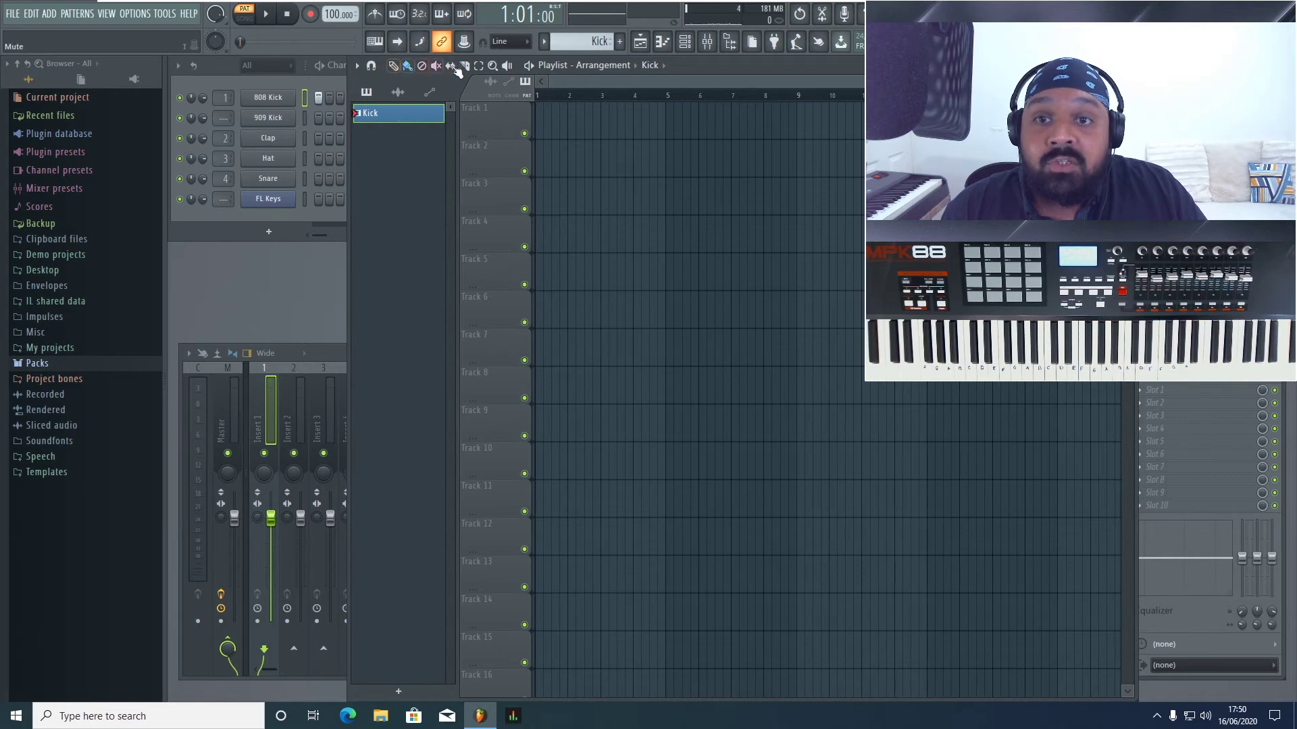
# - Look through the playlist's own snap options and the main snap settings, choosing Line as the main snap
pyautogui.click(371, 65)
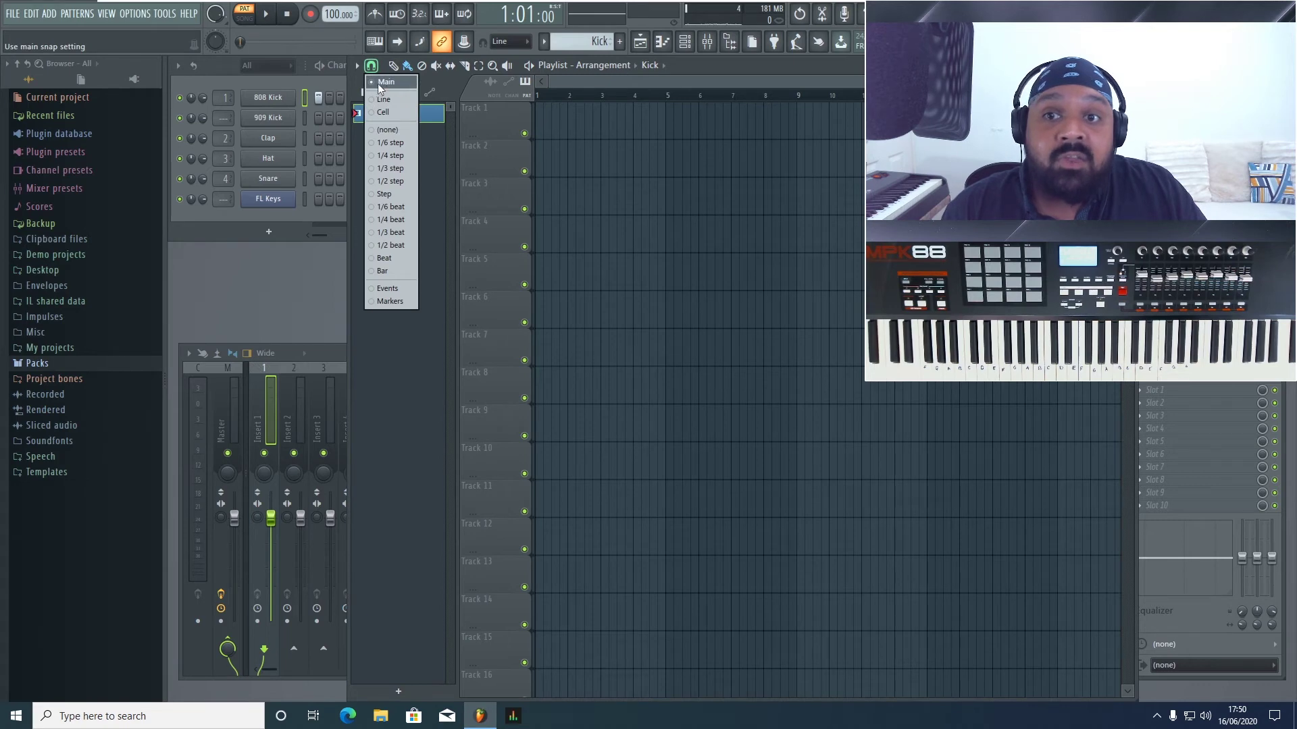
pyautogui.click(720, 65)
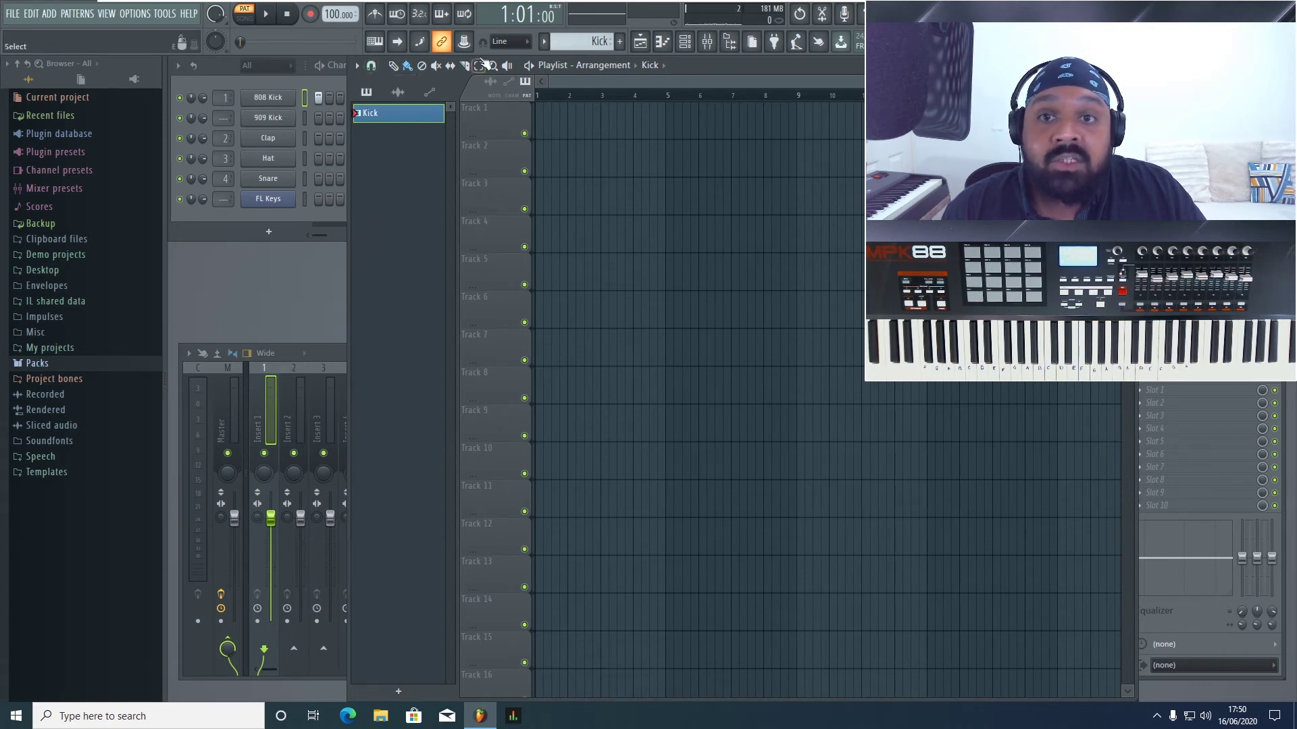
pyautogui.click(507, 41)
pyautogui.click(683, 64)
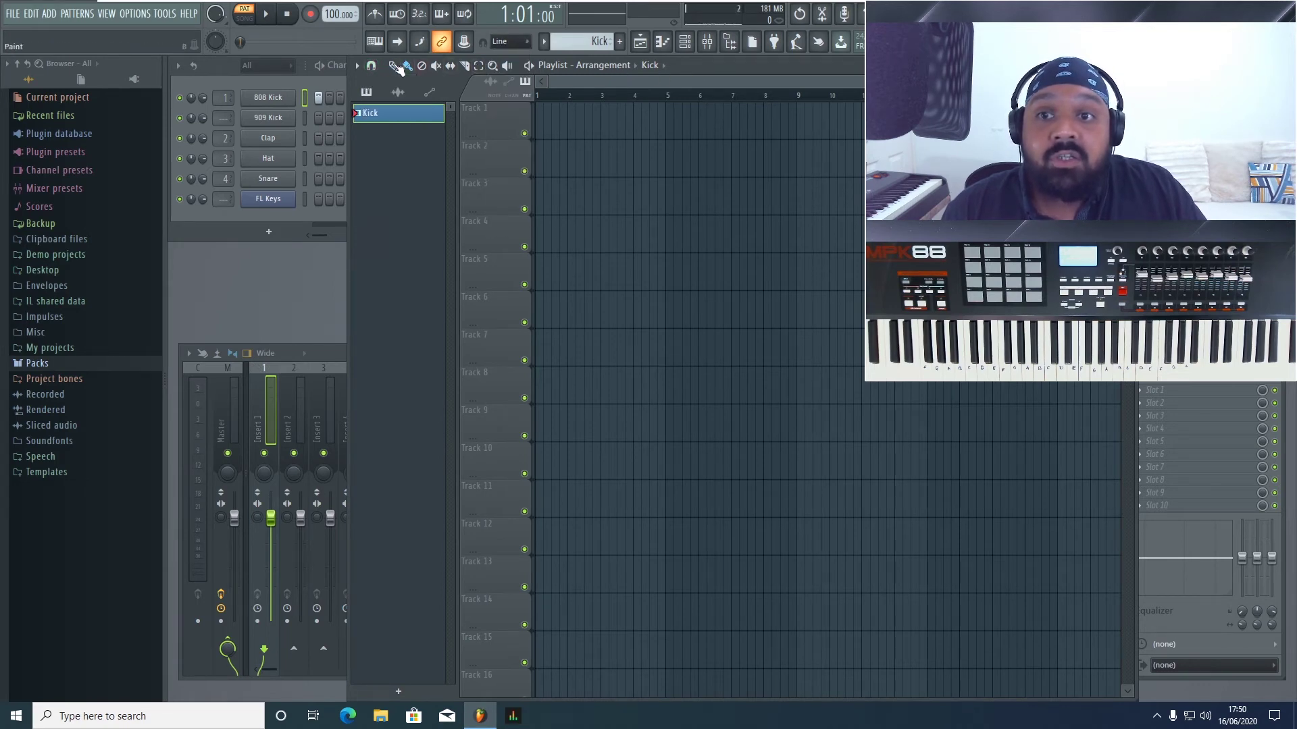
pyautogui.click(508, 41)
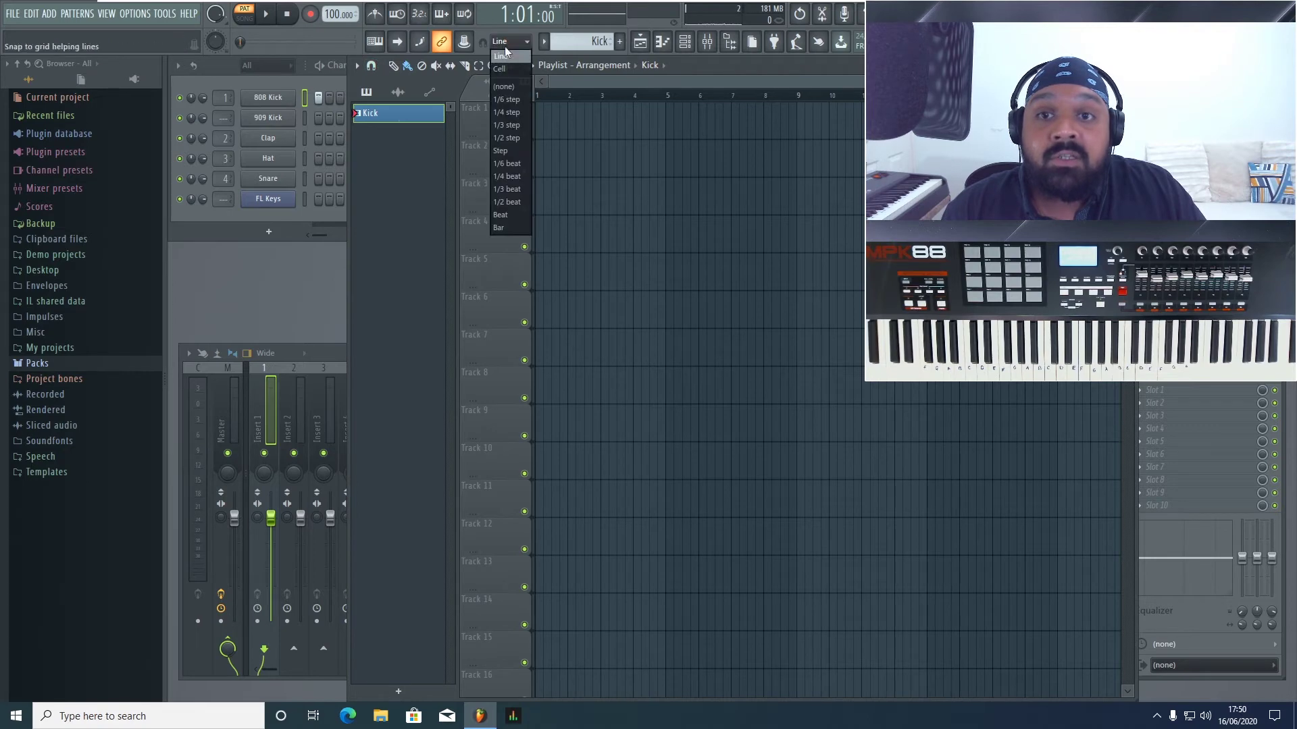
pyautogui.click(505, 54)
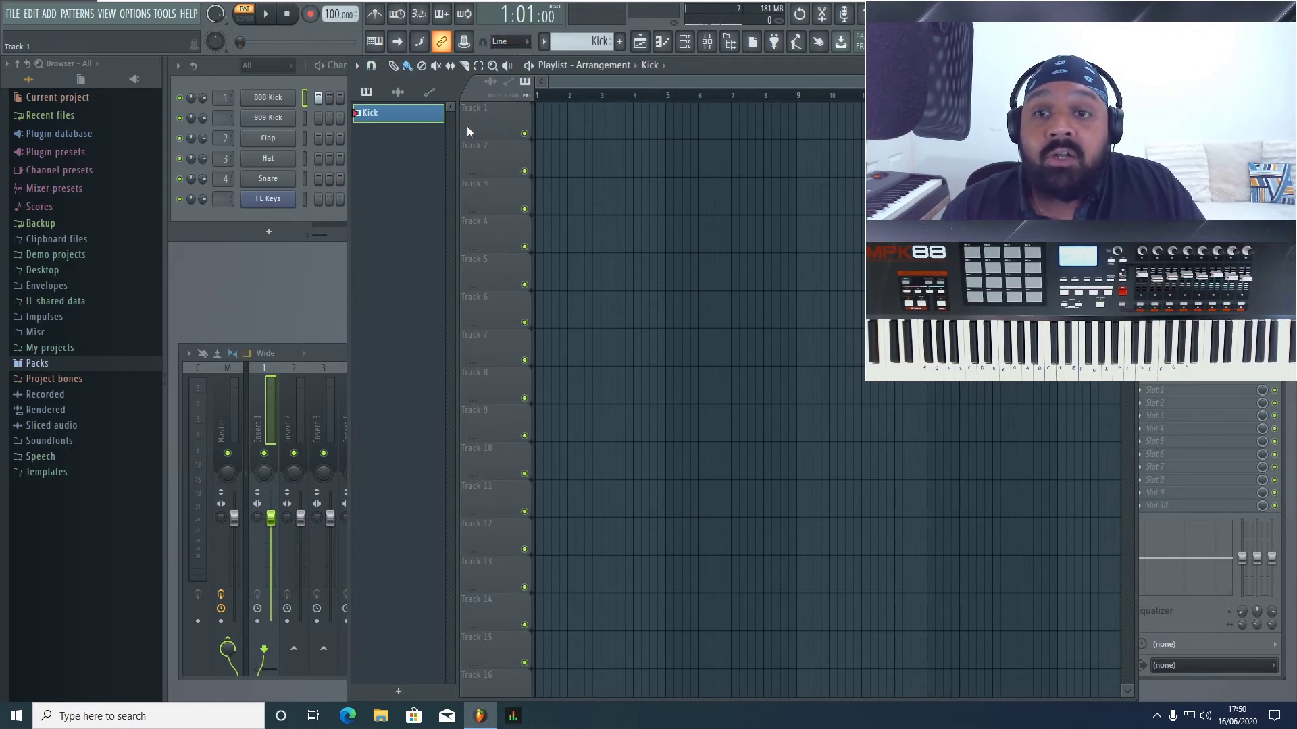
# - Try the Draw tool by placing several separate Kick clips on Track 1 and deleting them all again
pyautogui.click(392, 67)
pyautogui.click(580, 119)
pyautogui.click(677, 122)
pyautogui.click(758, 122)
pyautogui.click(856, 123)
pyautogui.rightClick(860, 123)
pyautogui.rightClick(790, 125)
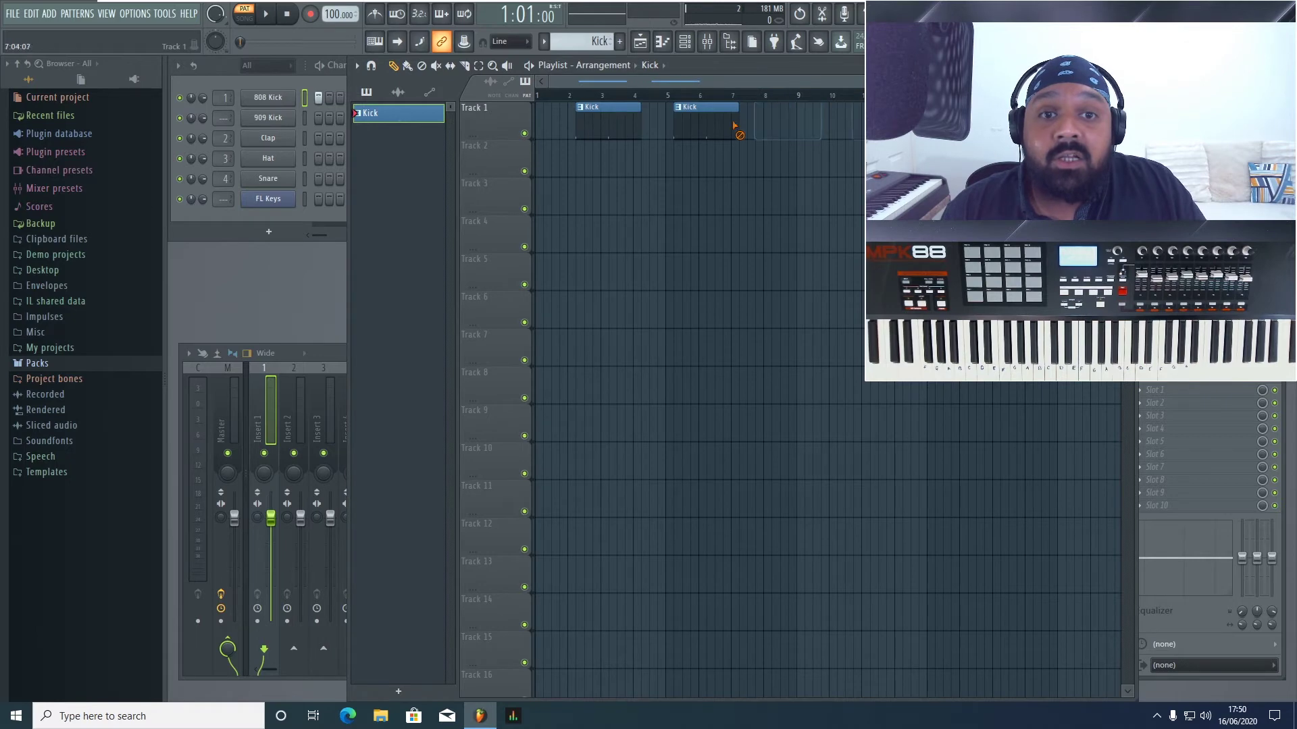
pyautogui.rightClick(733, 126)
pyautogui.rightClick(607, 125)
pyautogui.click(547, 125)
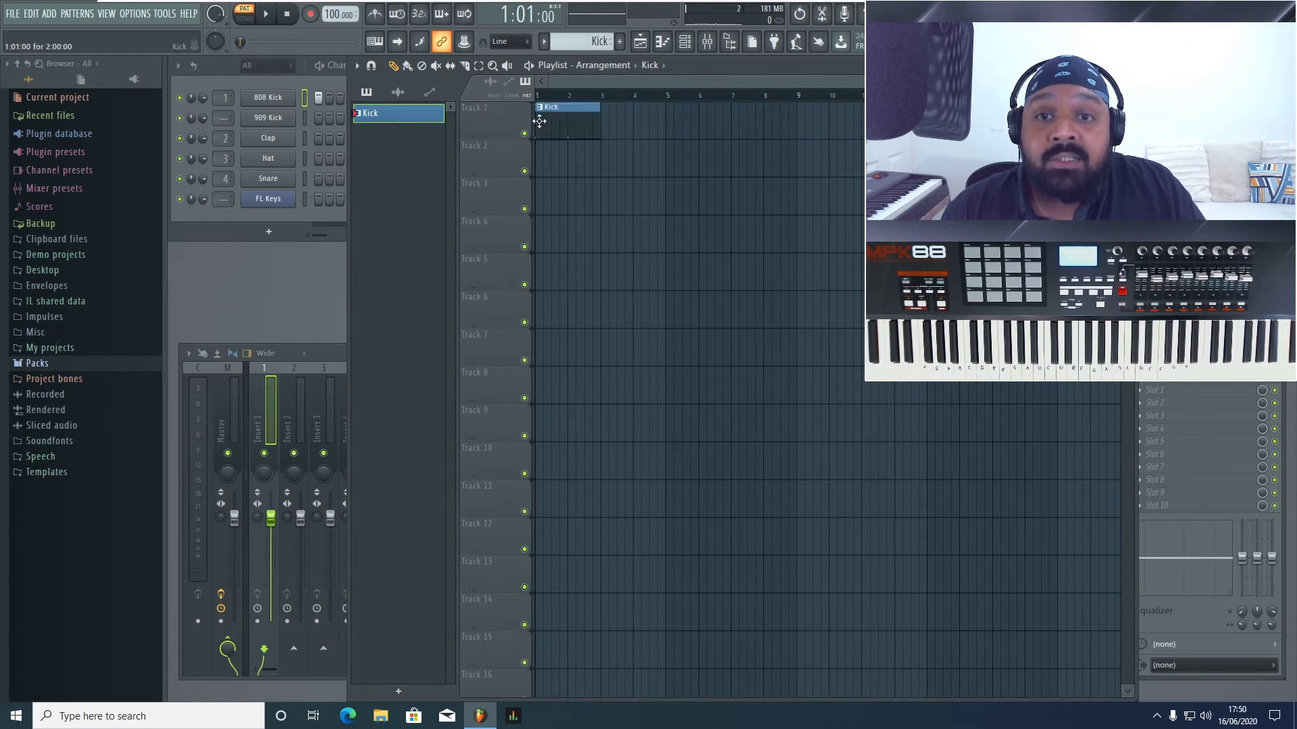
pyautogui.rightClick(540, 127)
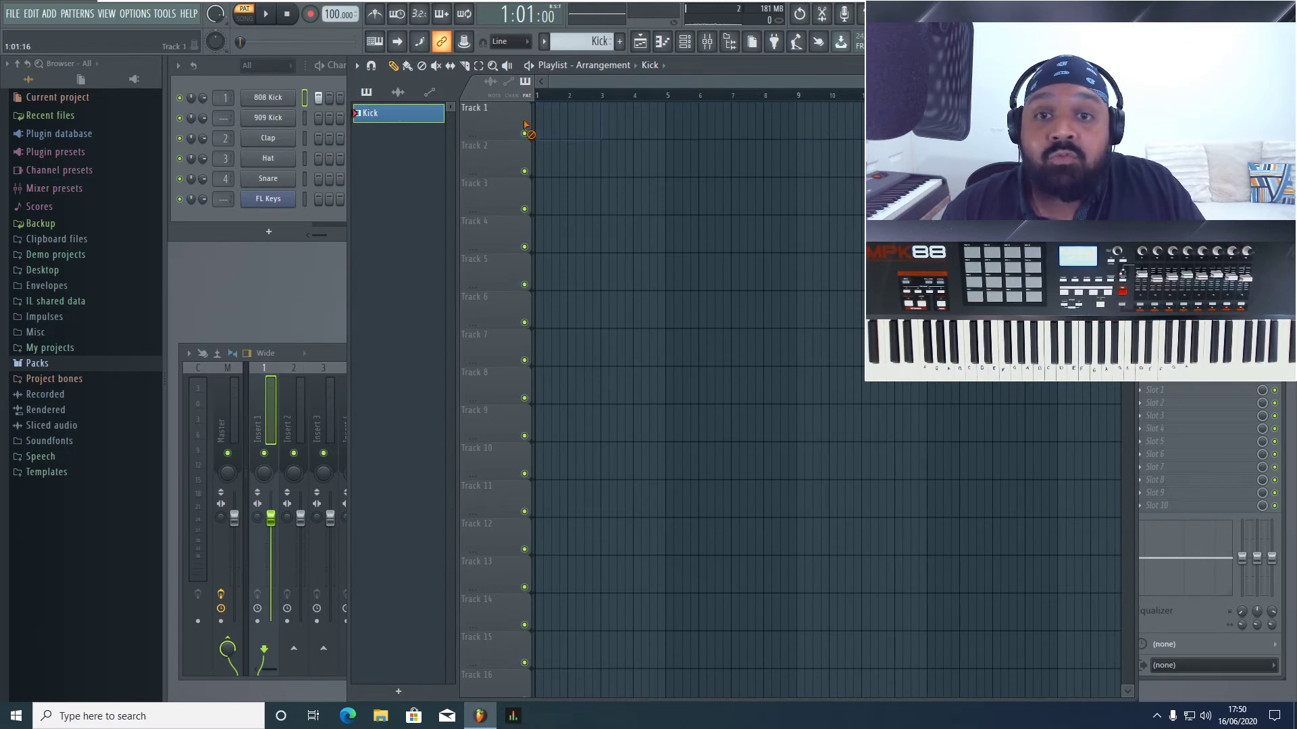
# - Try painting a Kick clip on Track 1 with the Paint tool, remove it, and try the playback tool
pyautogui.click(407, 67)
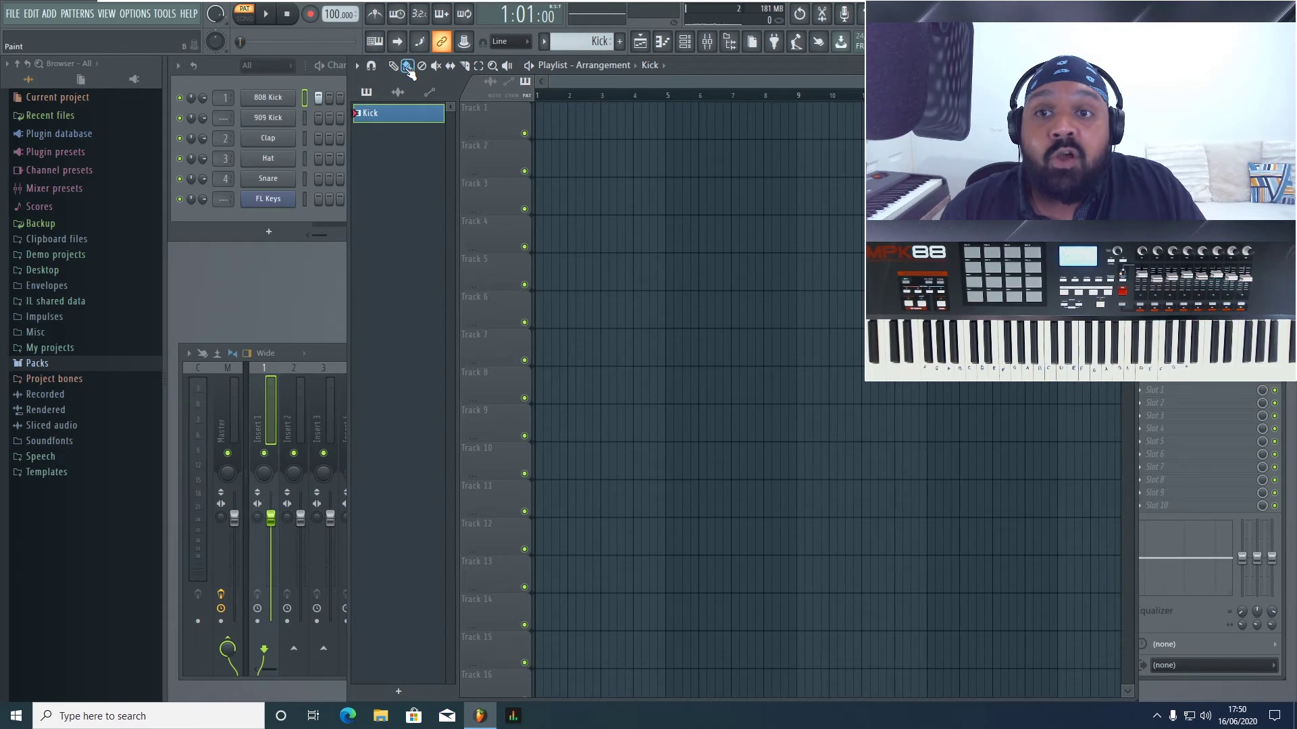
pyautogui.click(543, 125)
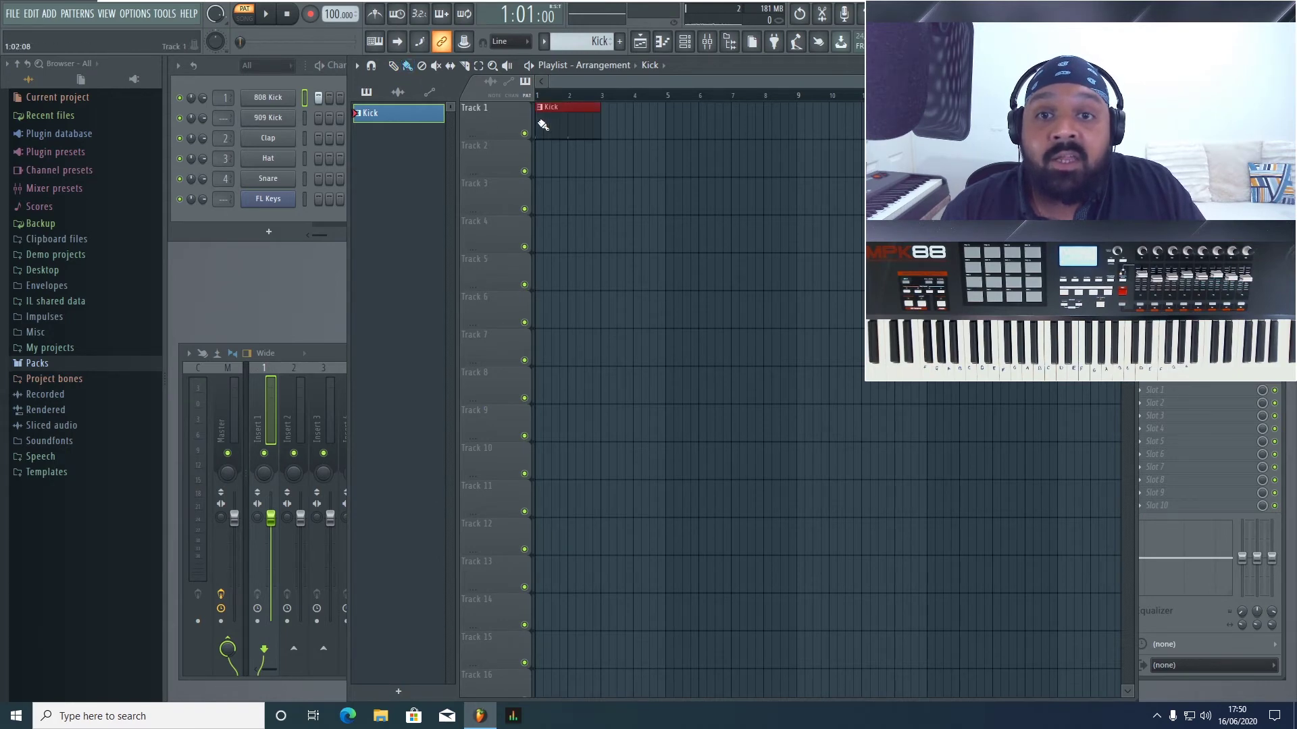
pyautogui.moveTo(568, 125)
pyautogui.mouseDown()
pyautogui.moveTo(930, 122)
pyautogui.moveTo(580, 119)
pyautogui.mouseUp()
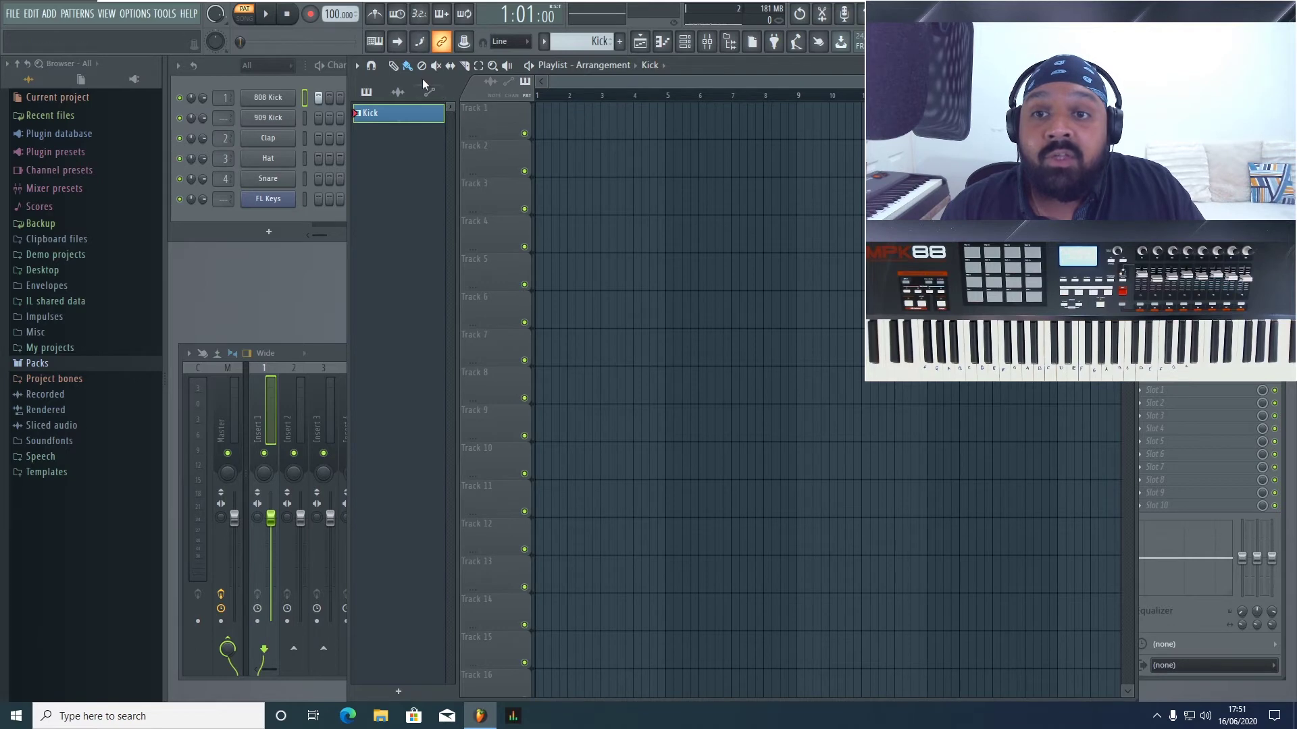
pyautogui.click(508, 66)
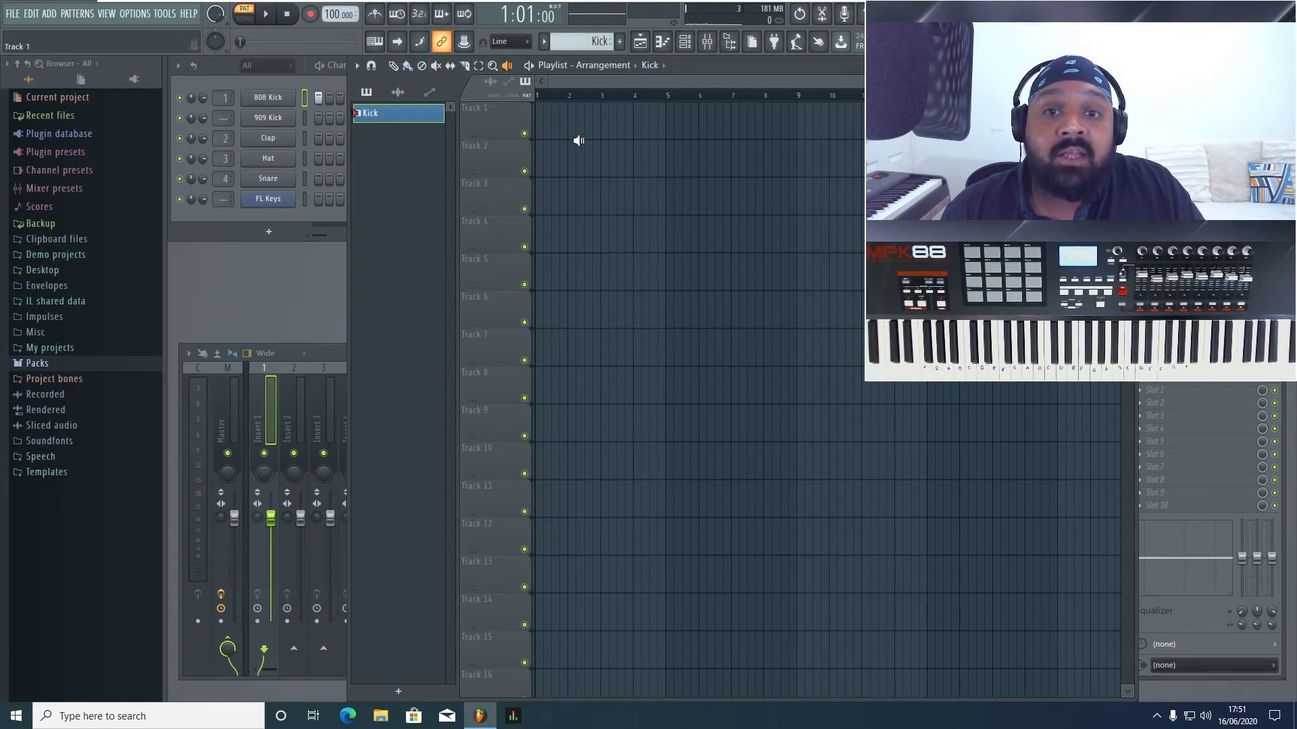
# - Draw four two-bar Kick clips back to back on Track 1, filling bars 1 to 8
pyautogui.press('l')
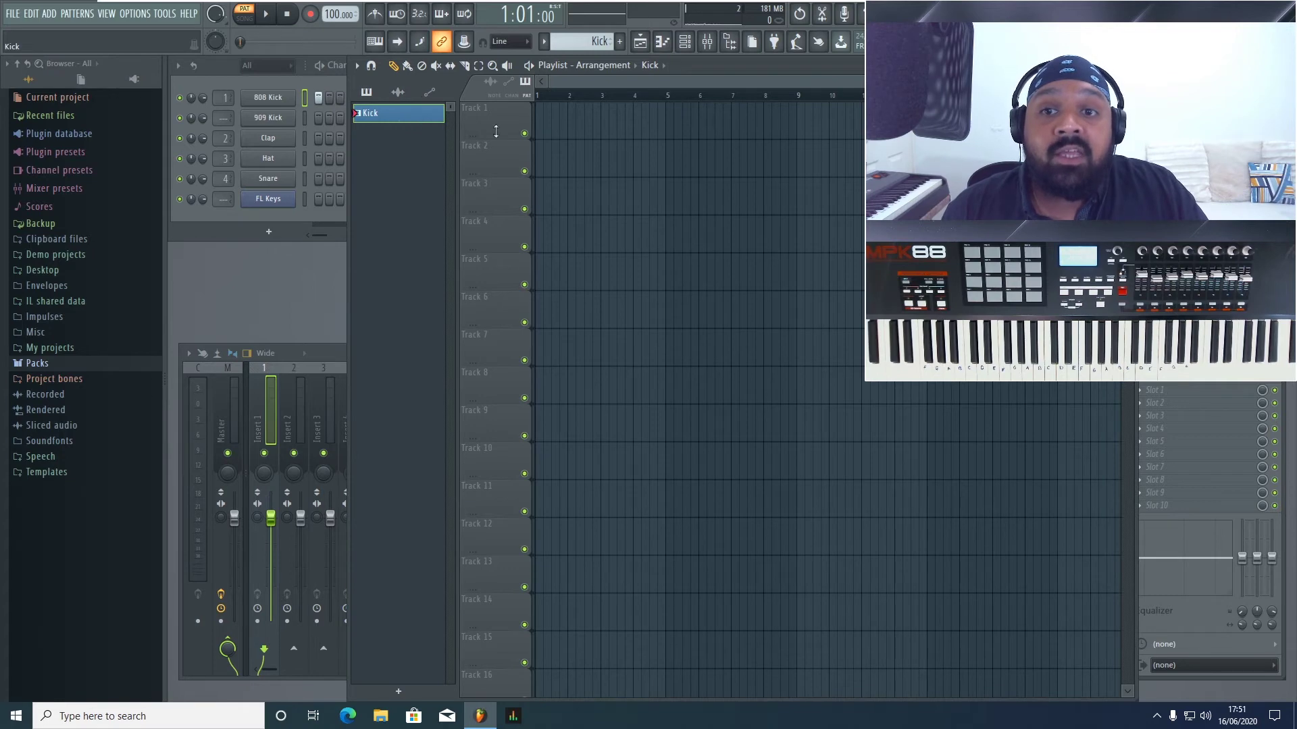
pyautogui.click(547, 126)
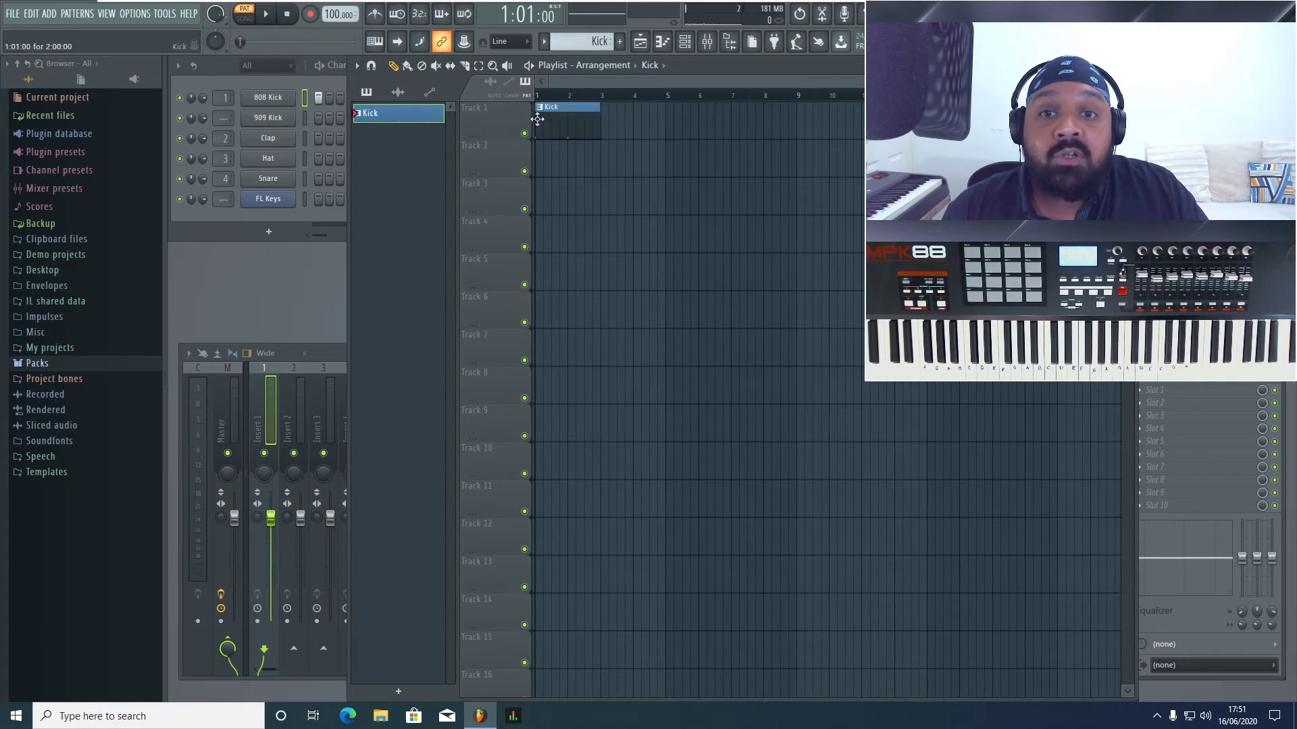
pyautogui.click(608, 129)
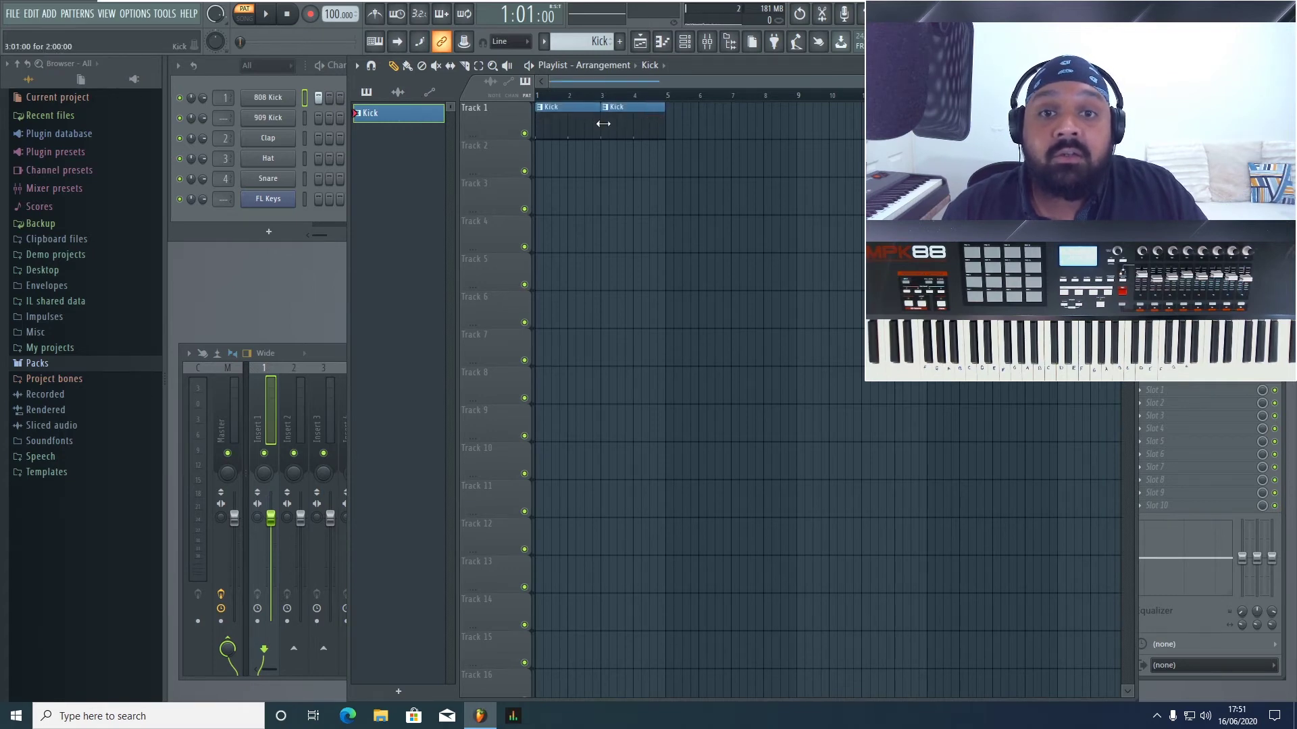
pyautogui.click(674, 132)
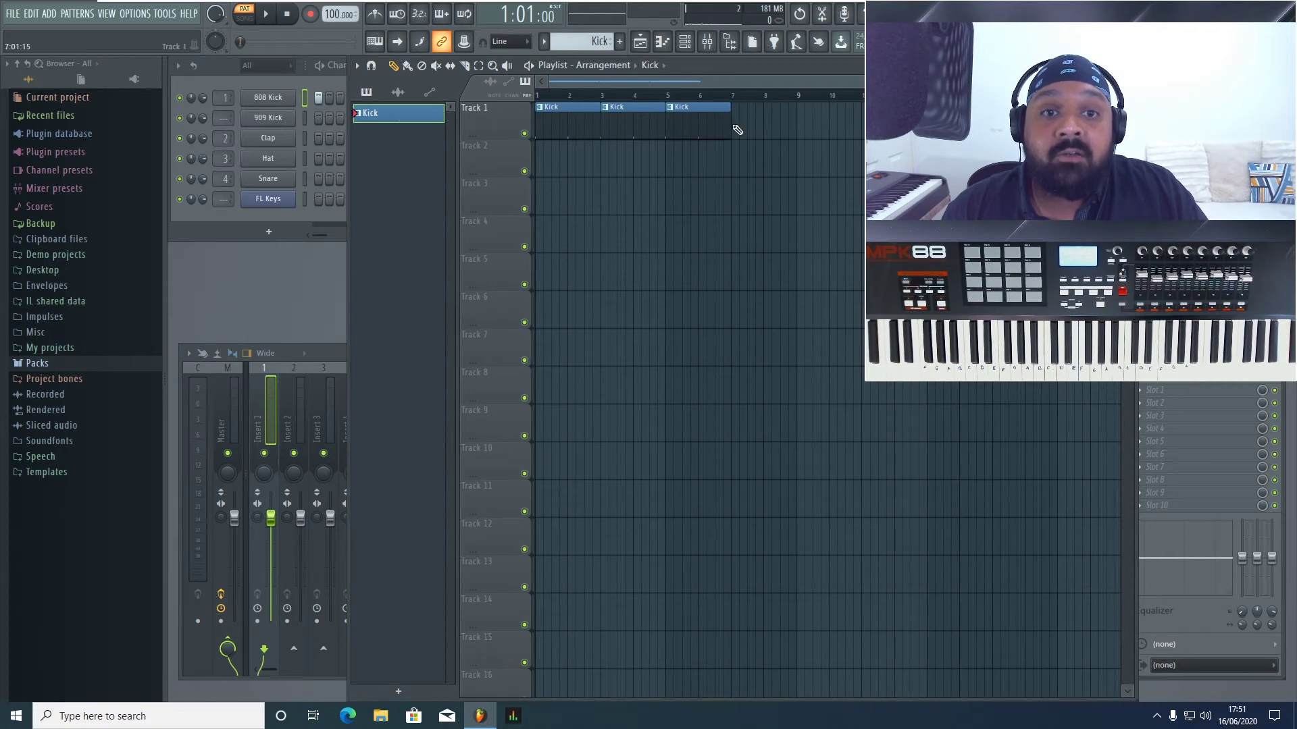
pyautogui.click(732, 125)
pyautogui.moveTo(681, 122)
pyautogui.mouseDown()
pyautogui.moveTo(680, 182)
pyautogui.moveTo(677, 116)
pyautogui.mouseUp()
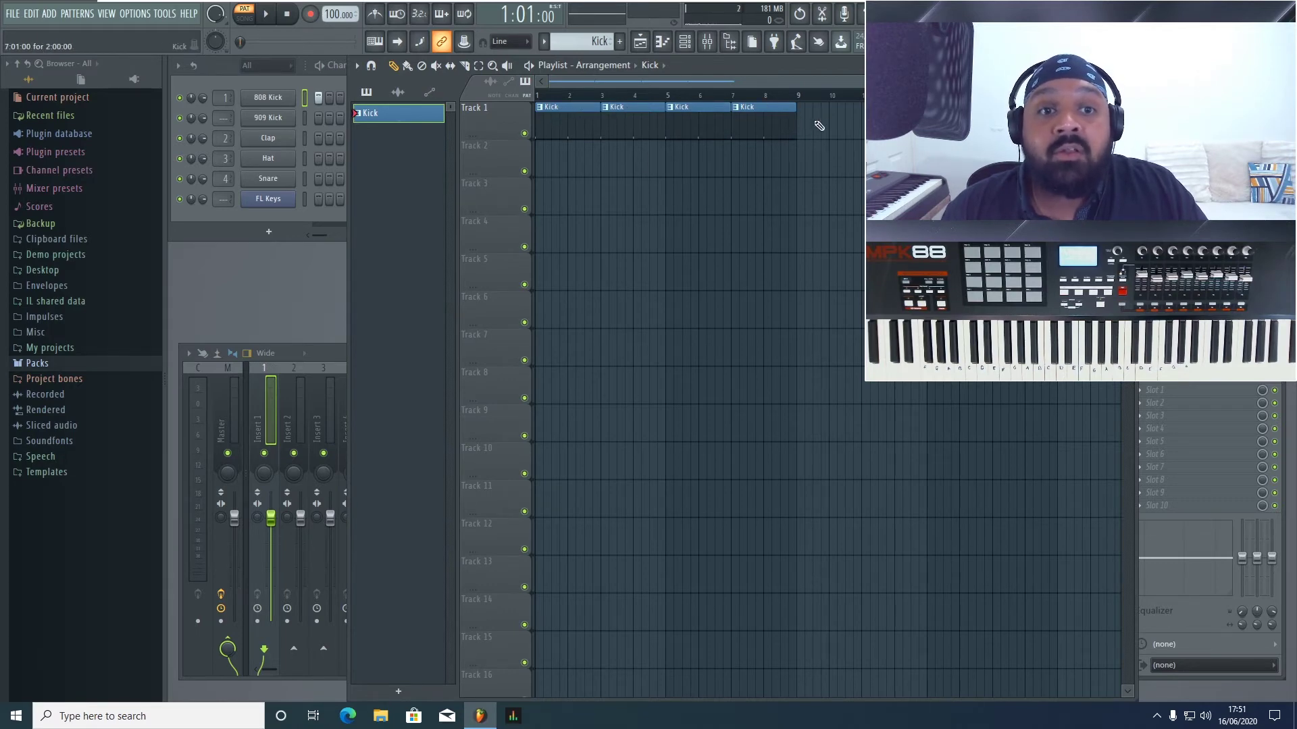
# - Rename playlist Track 1 to Kick and give it the blue colour from the recent swatches
pyautogui.rightClick(500, 123)
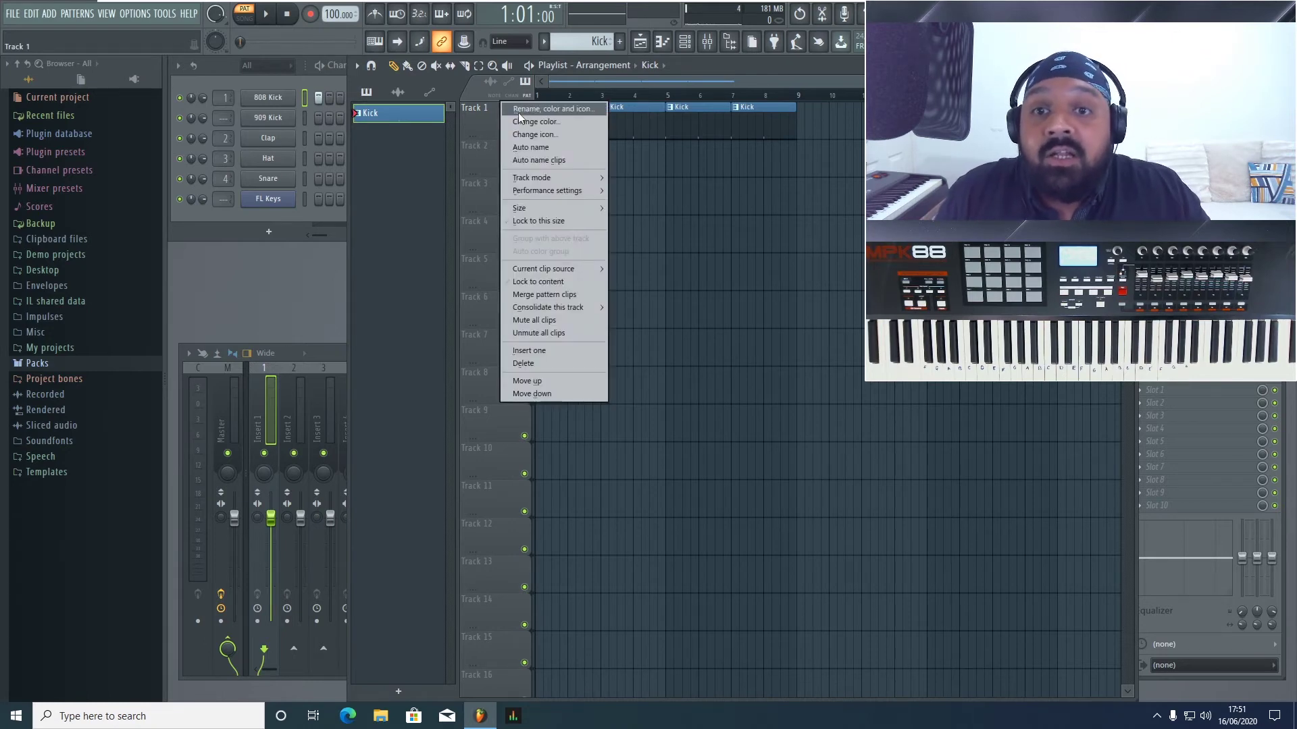
pyautogui.click(489, 116)
pyautogui.rightClick(489, 116)
pyautogui.click(503, 111)
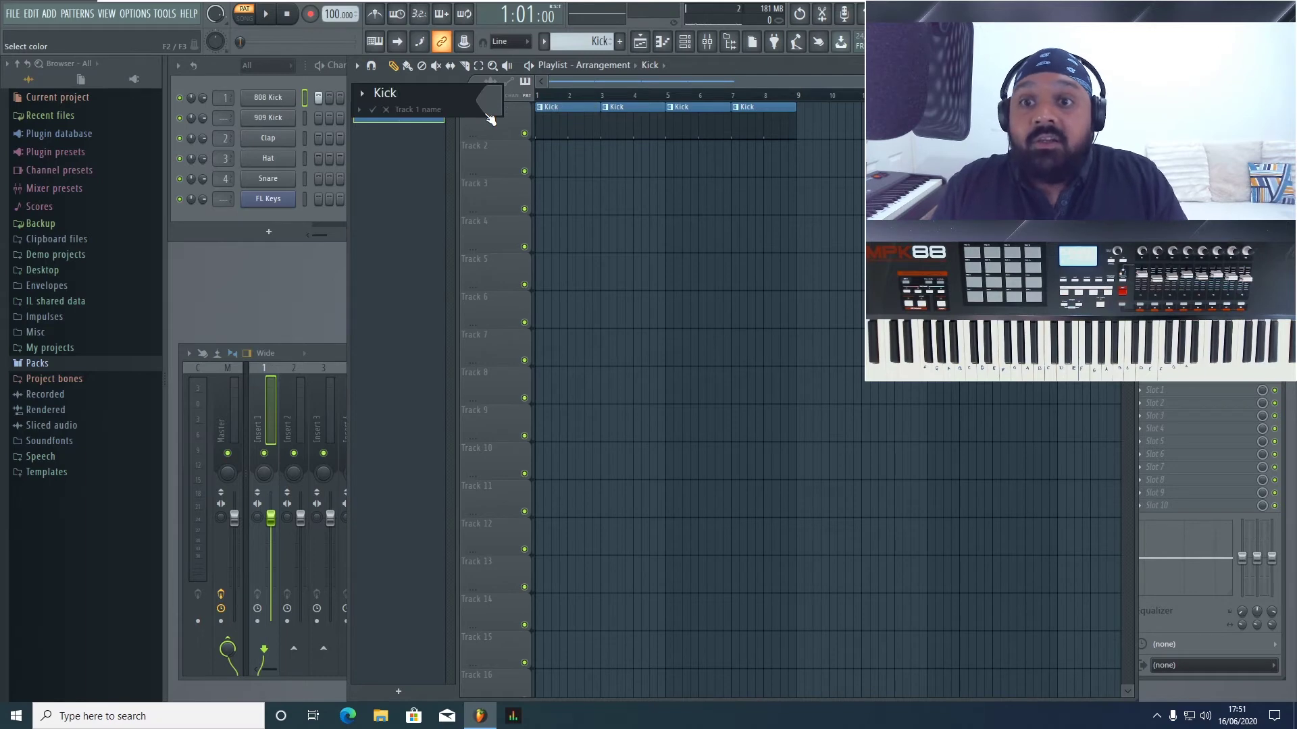
pyautogui.click(504, 108)
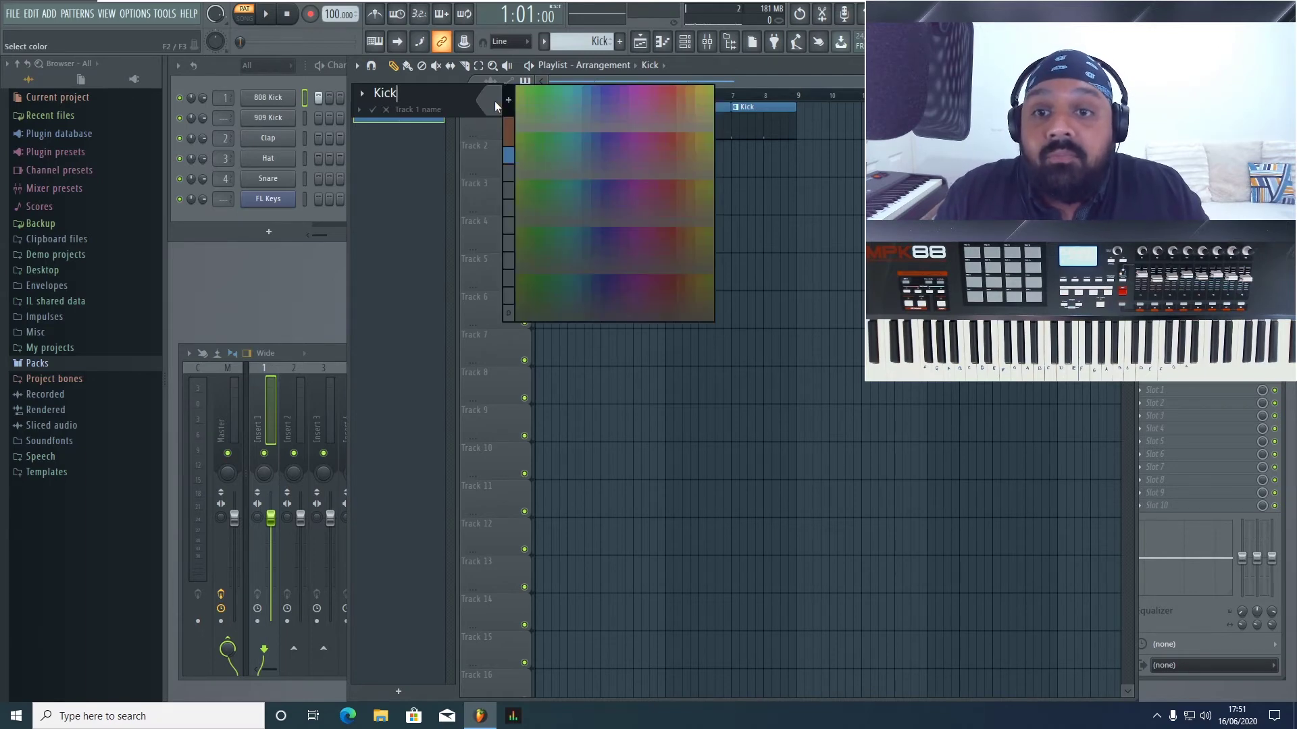
pyautogui.click(514, 150)
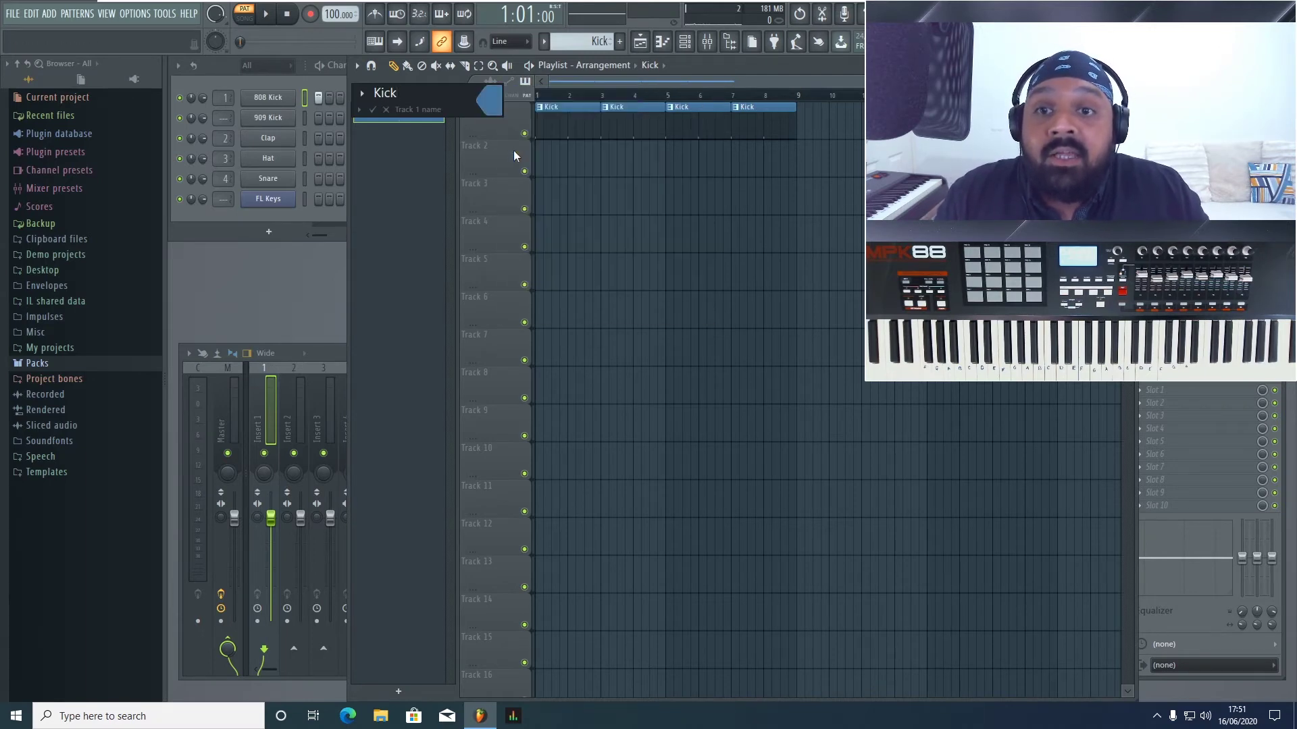
pyautogui.press('Return')
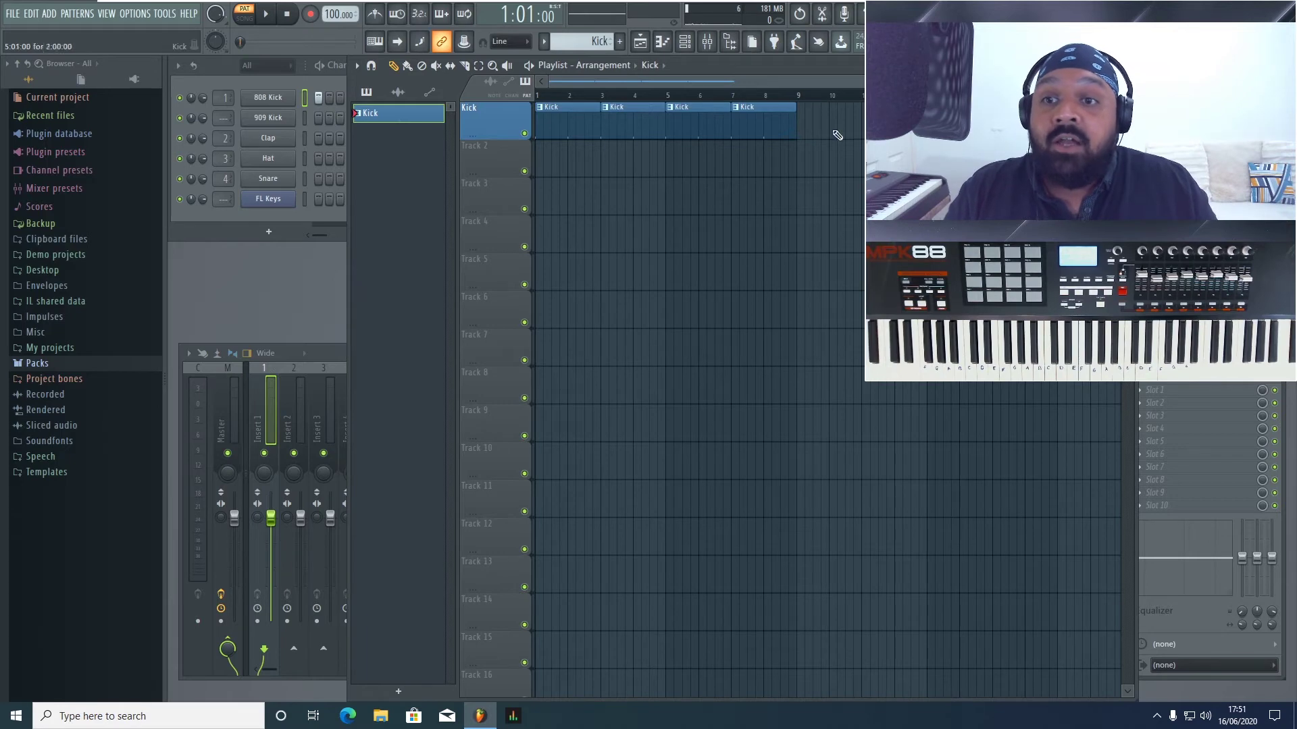
# - Create a new pattern named Snare in the same blue colour as the Kick pattern
pyautogui.click(320, 213)
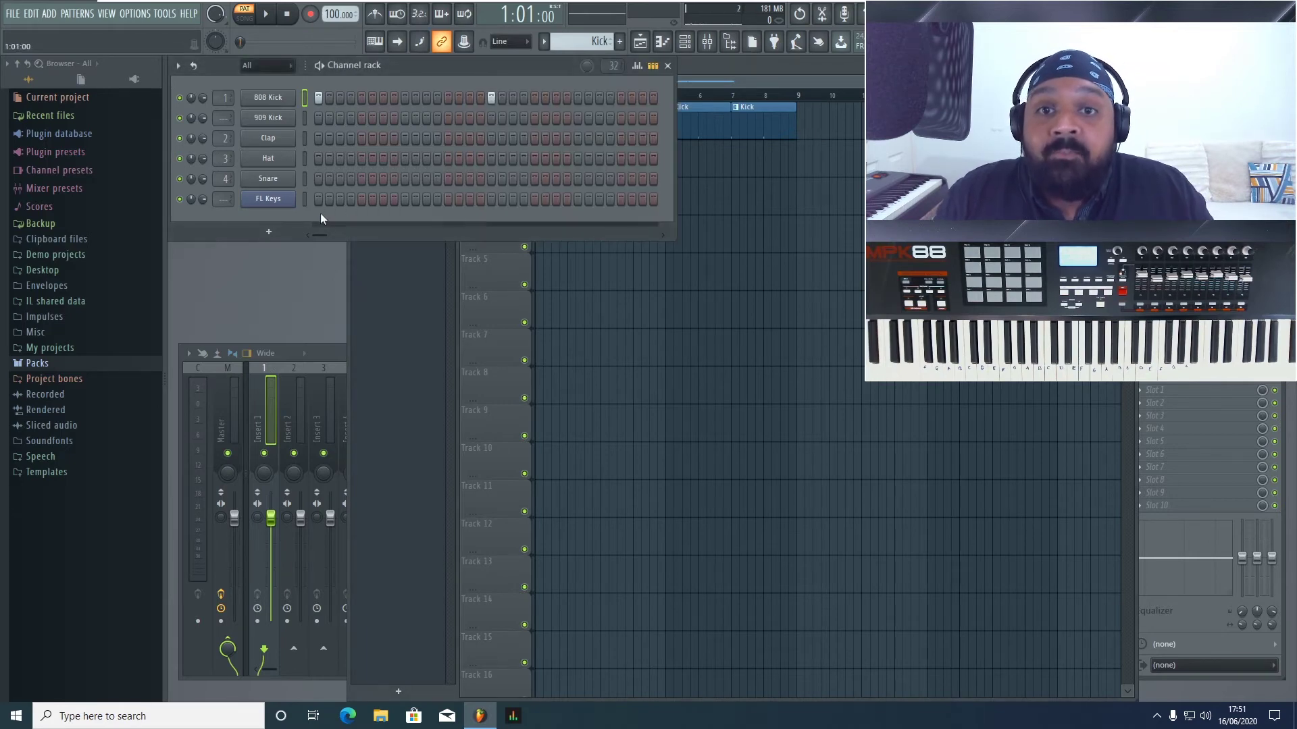
pyautogui.click(620, 41)
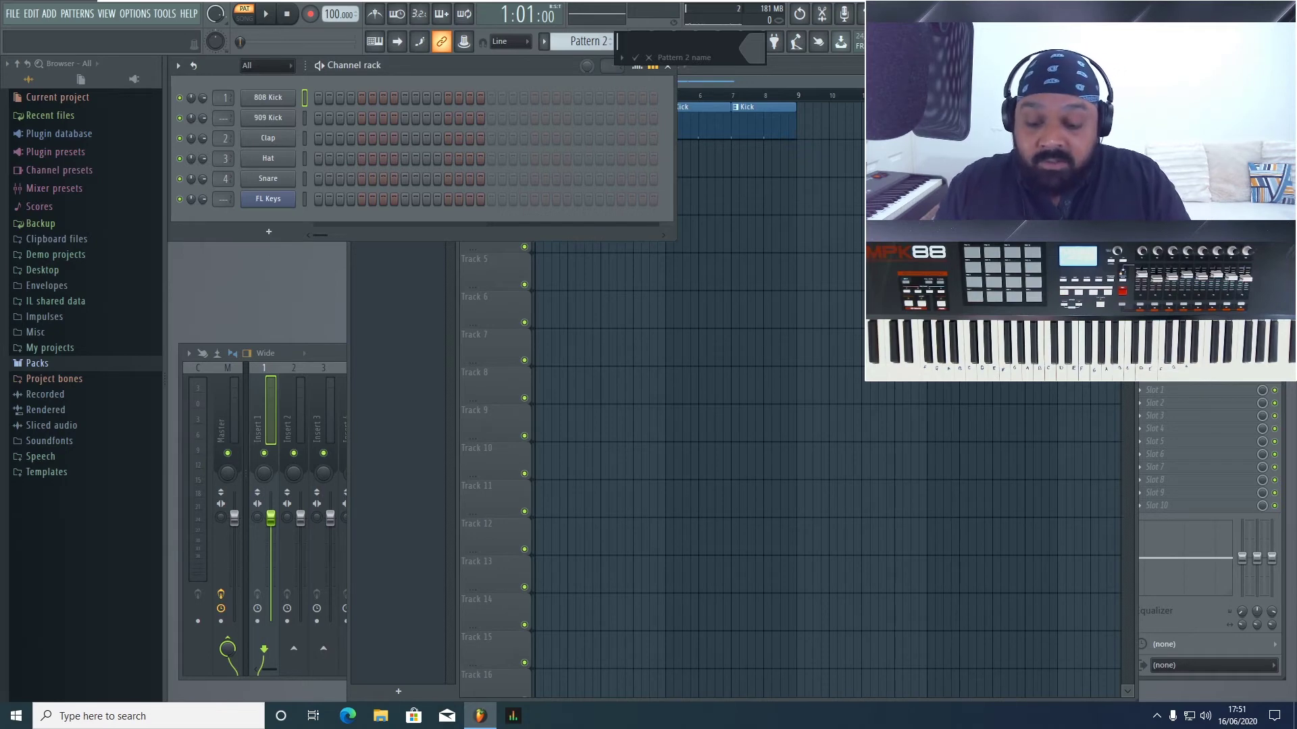
pyautogui.click(748, 52)
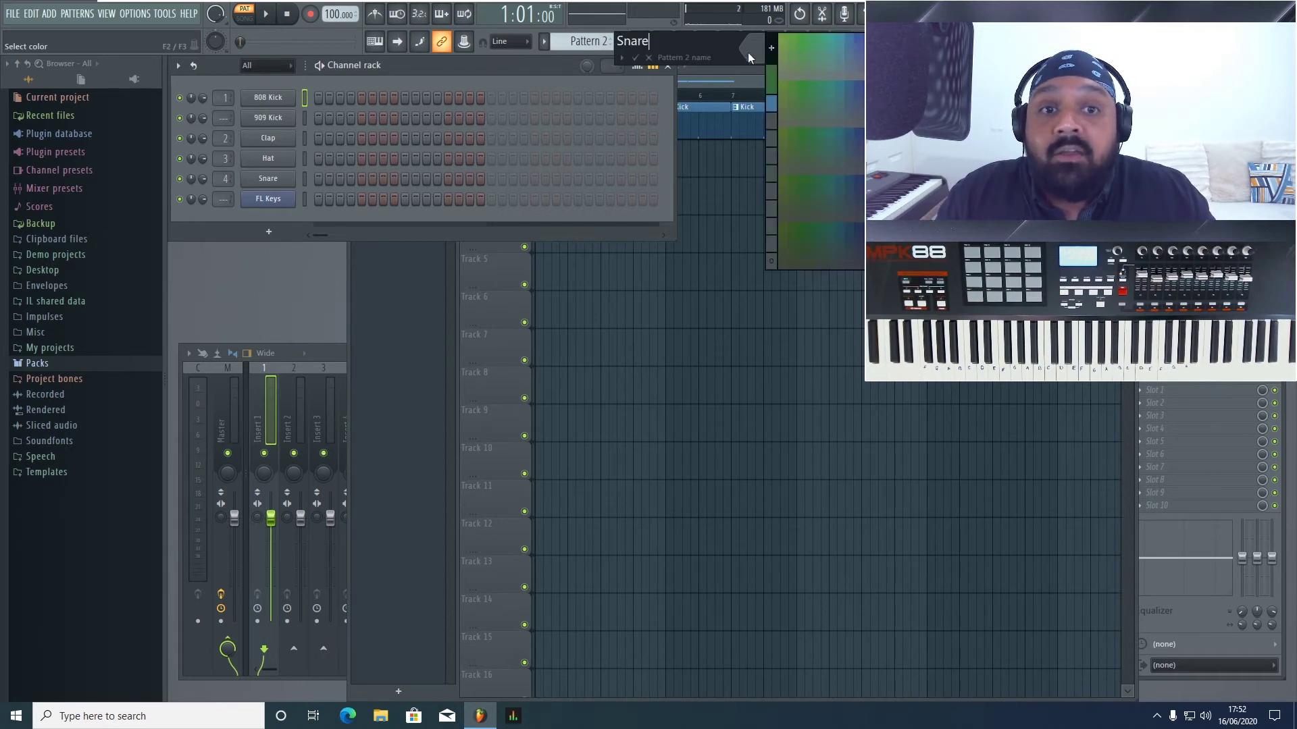
pyautogui.click(768, 108)
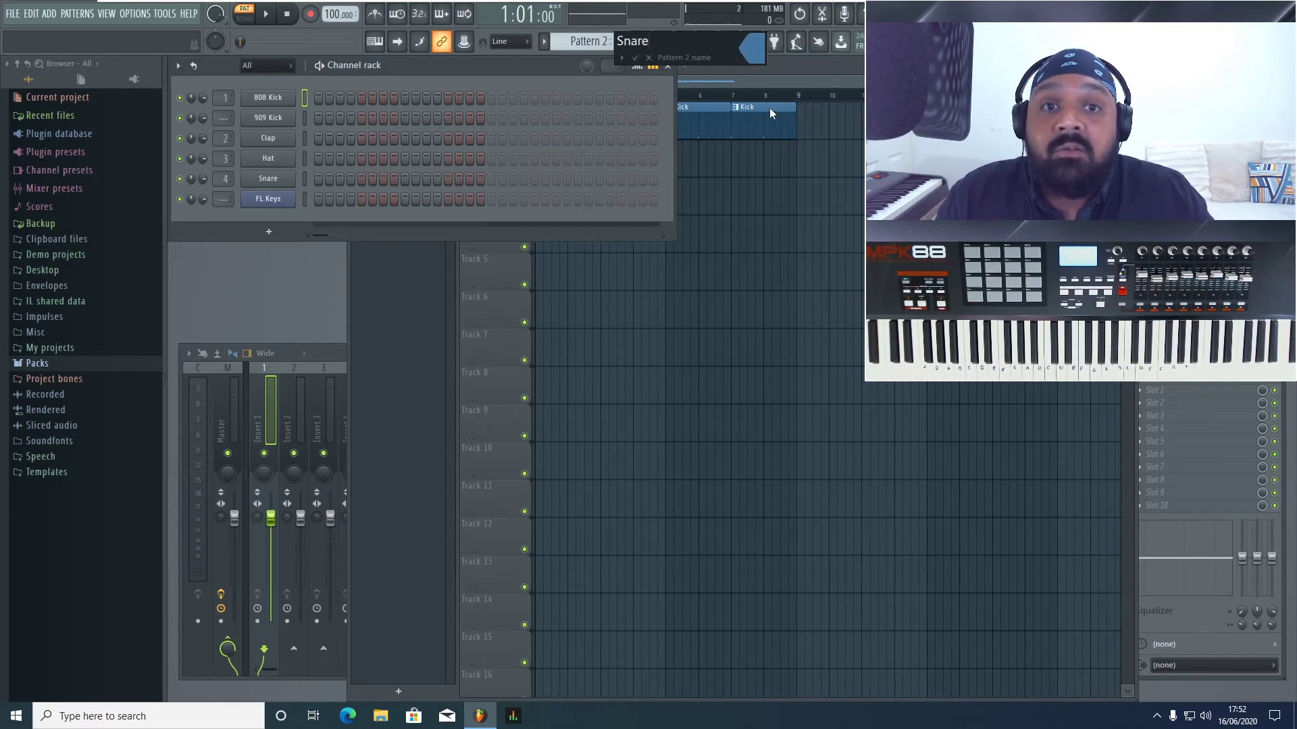
pyautogui.press('Return')
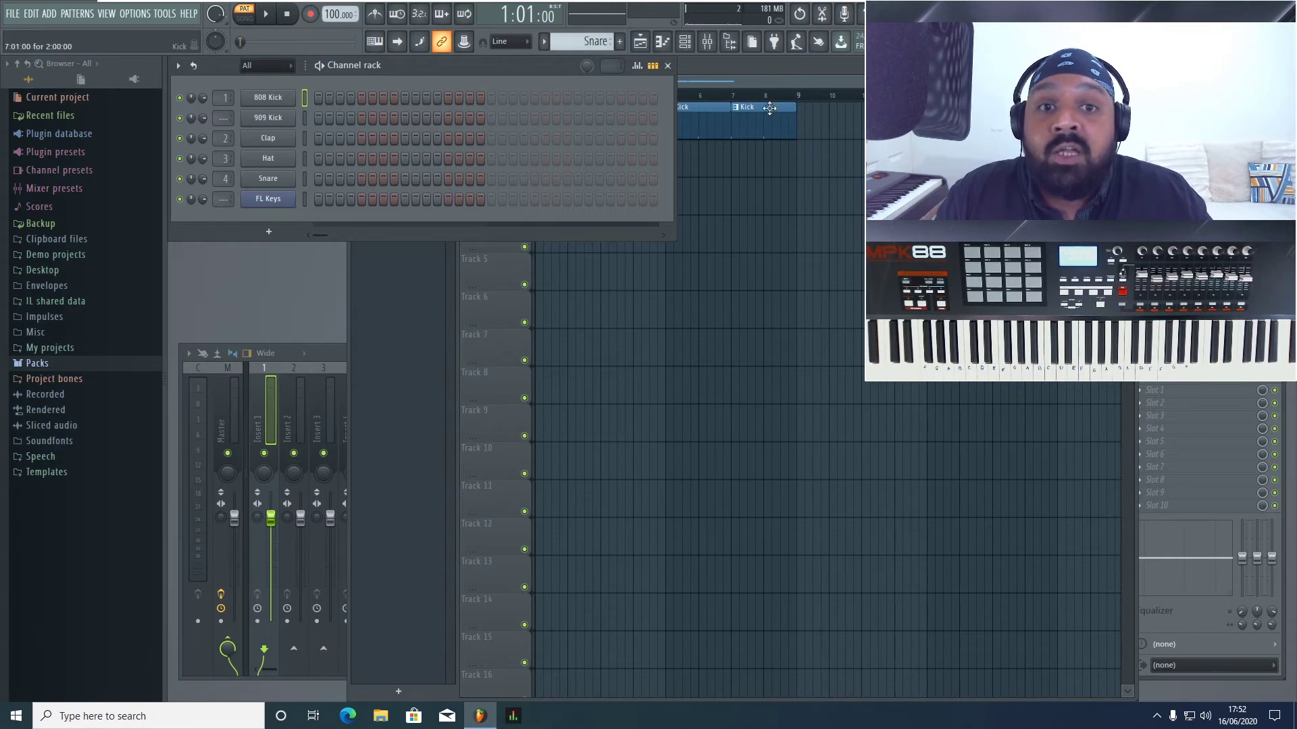
pyautogui.click(594, 42)
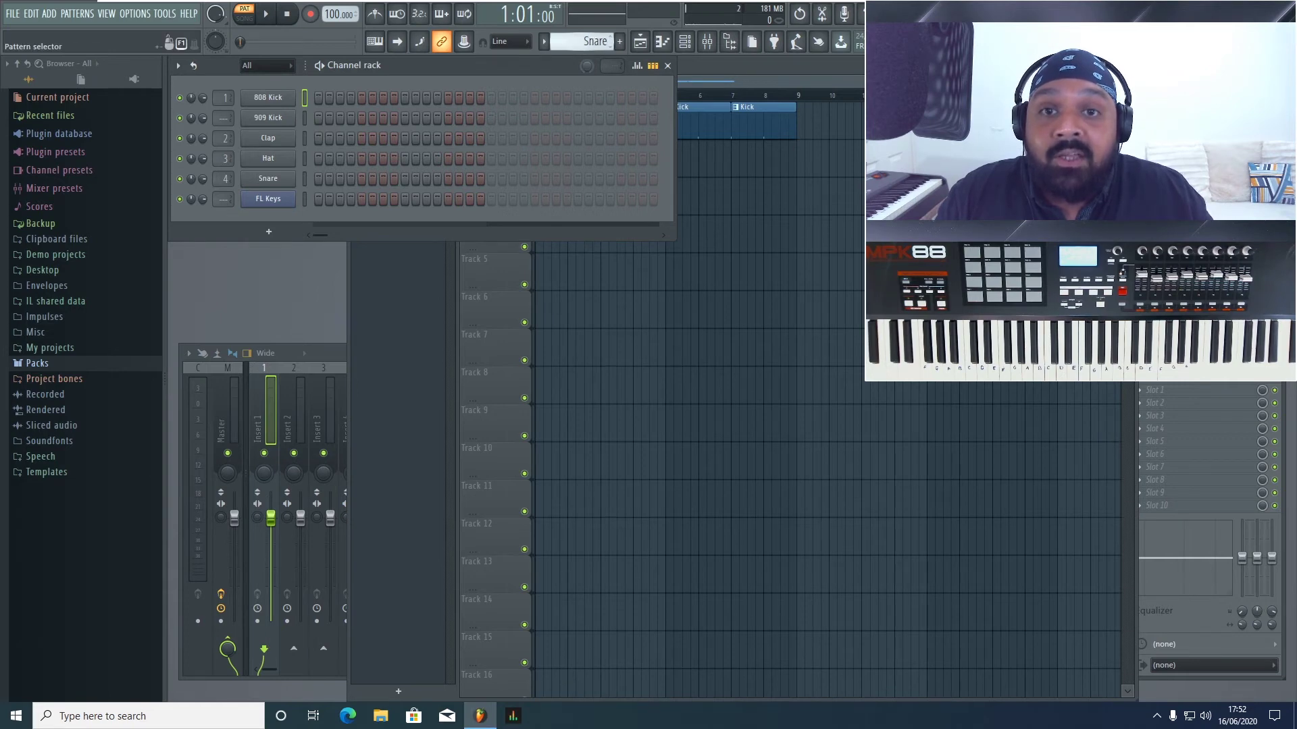
pyautogui.moveTo(594, 42); pyautogui.dragTo(593, 42)
# - Open the Snares folder of the Drums pack in the browser and look through its samples
pyautogui.click(37, 363)
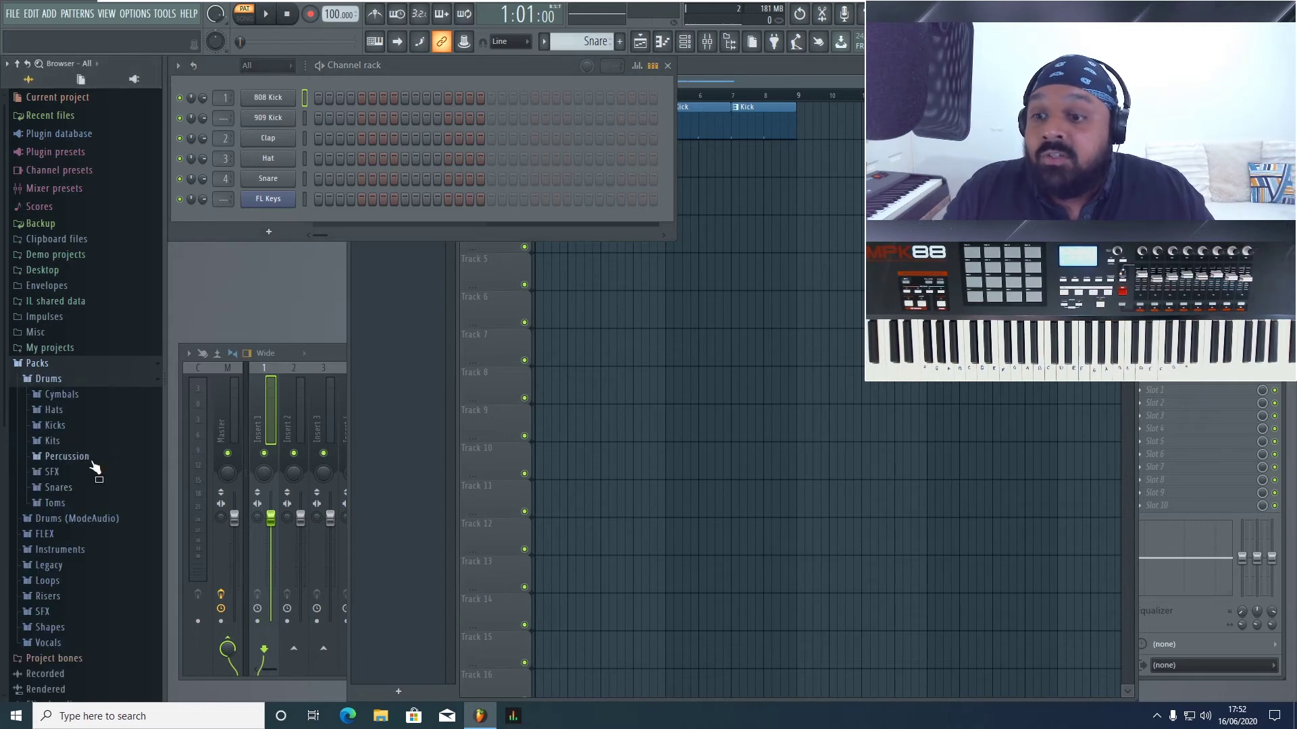
pyautogui.click(99, 488)
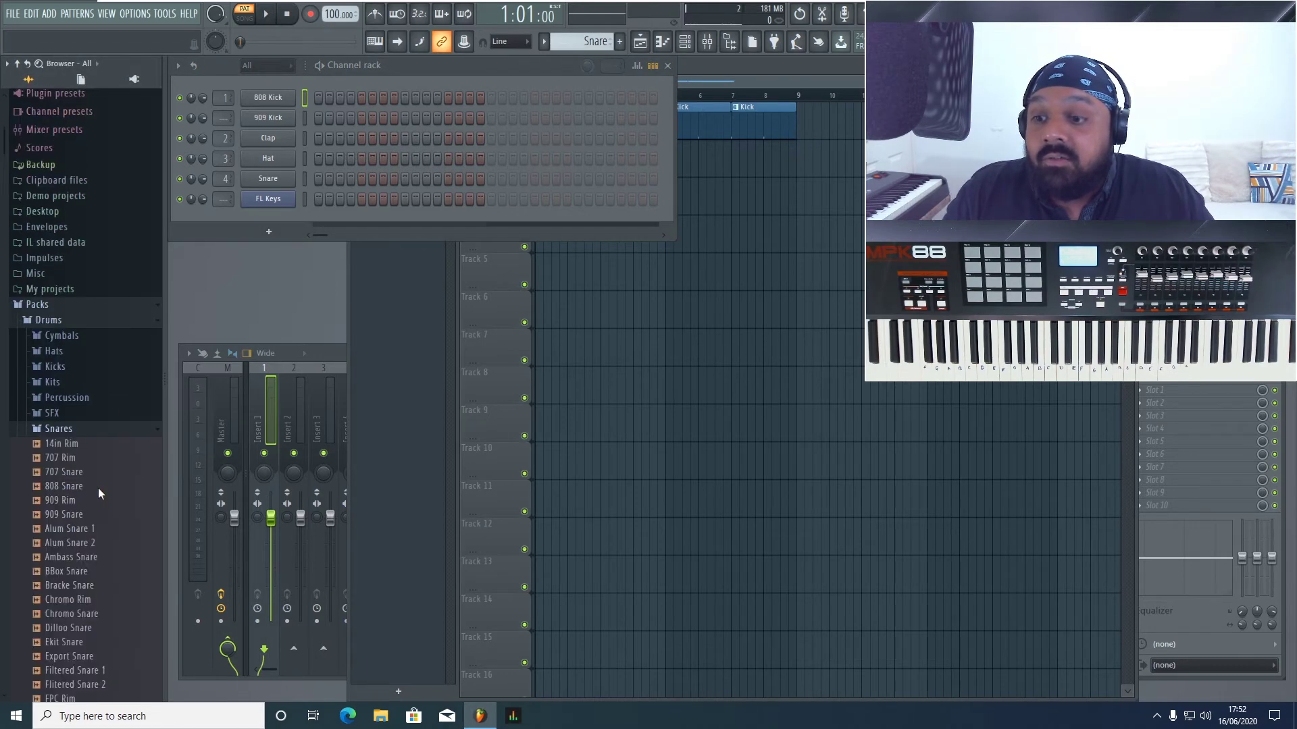
pyautogui.scroll(-6, 102, 479)
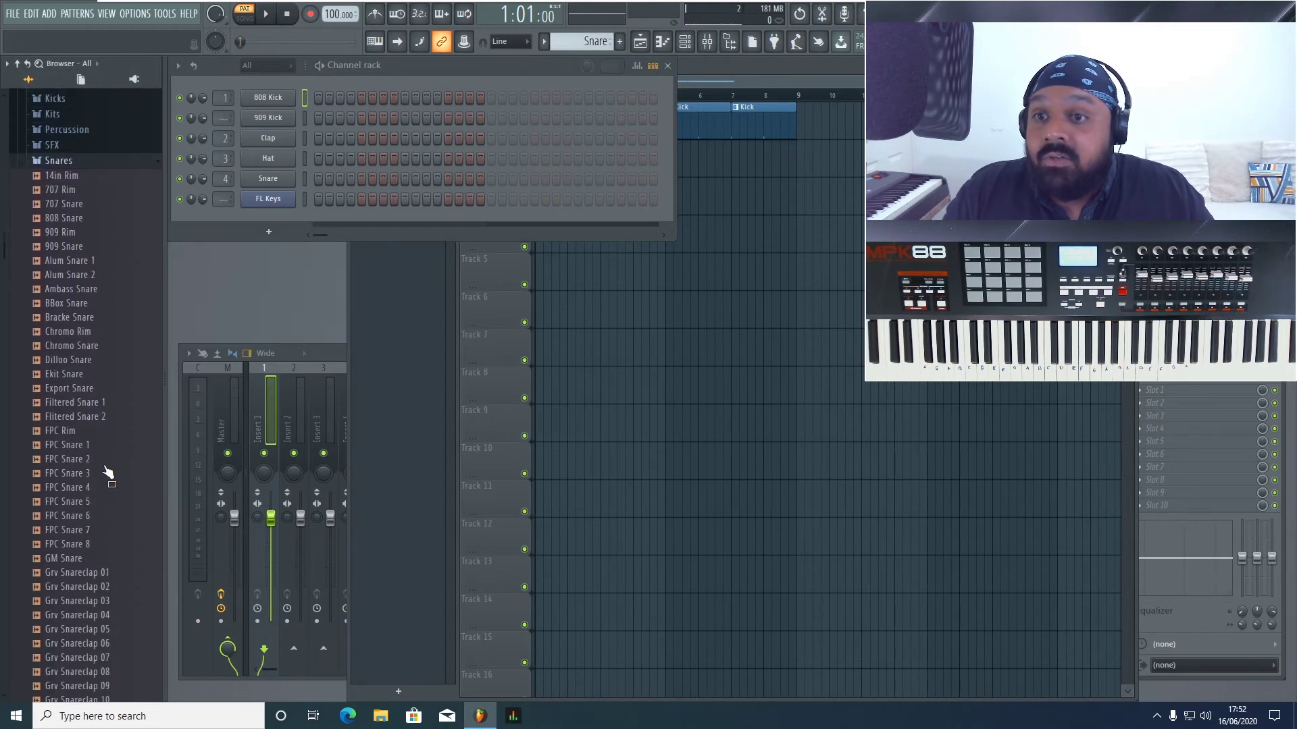
pyautogui.scroll(1, 107, 471)
# - Check the Snare channel's settings, audition its current sample from the waveform, and close the channel window
pyautogui.click(274, 180)
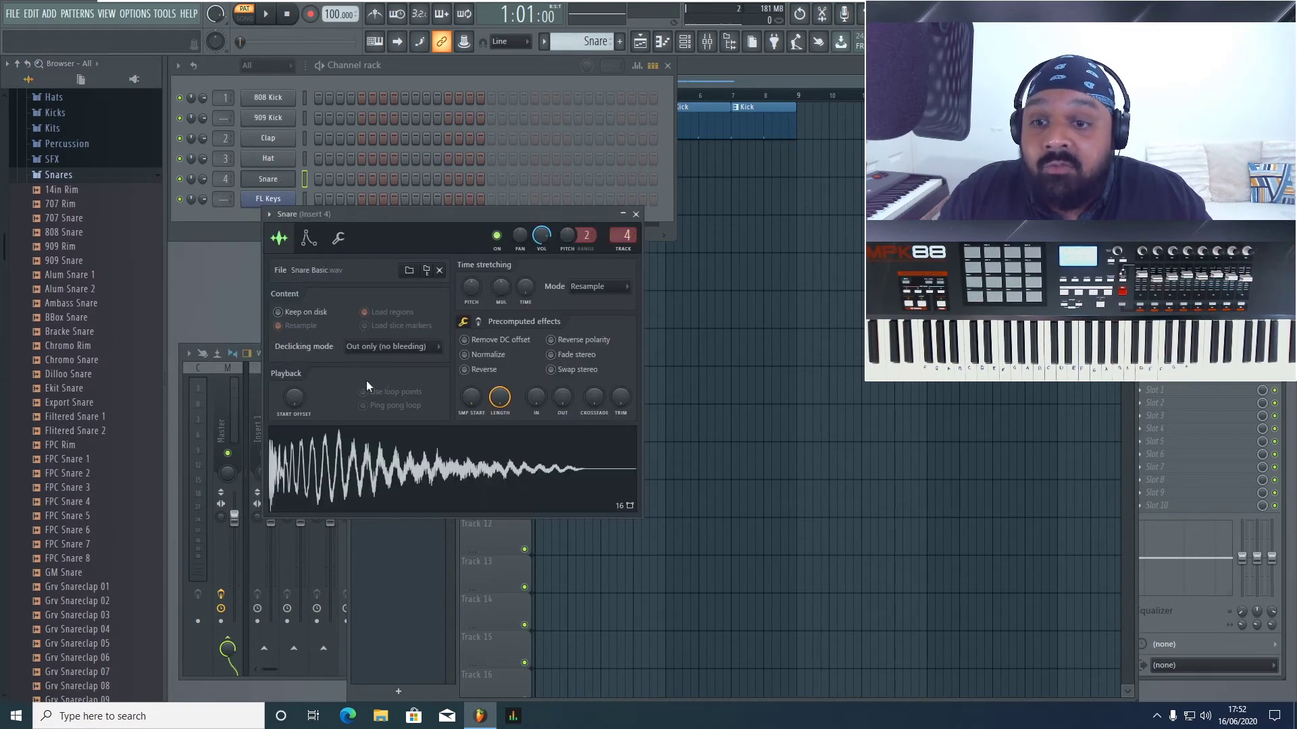
pyautogui.click(637, 214)
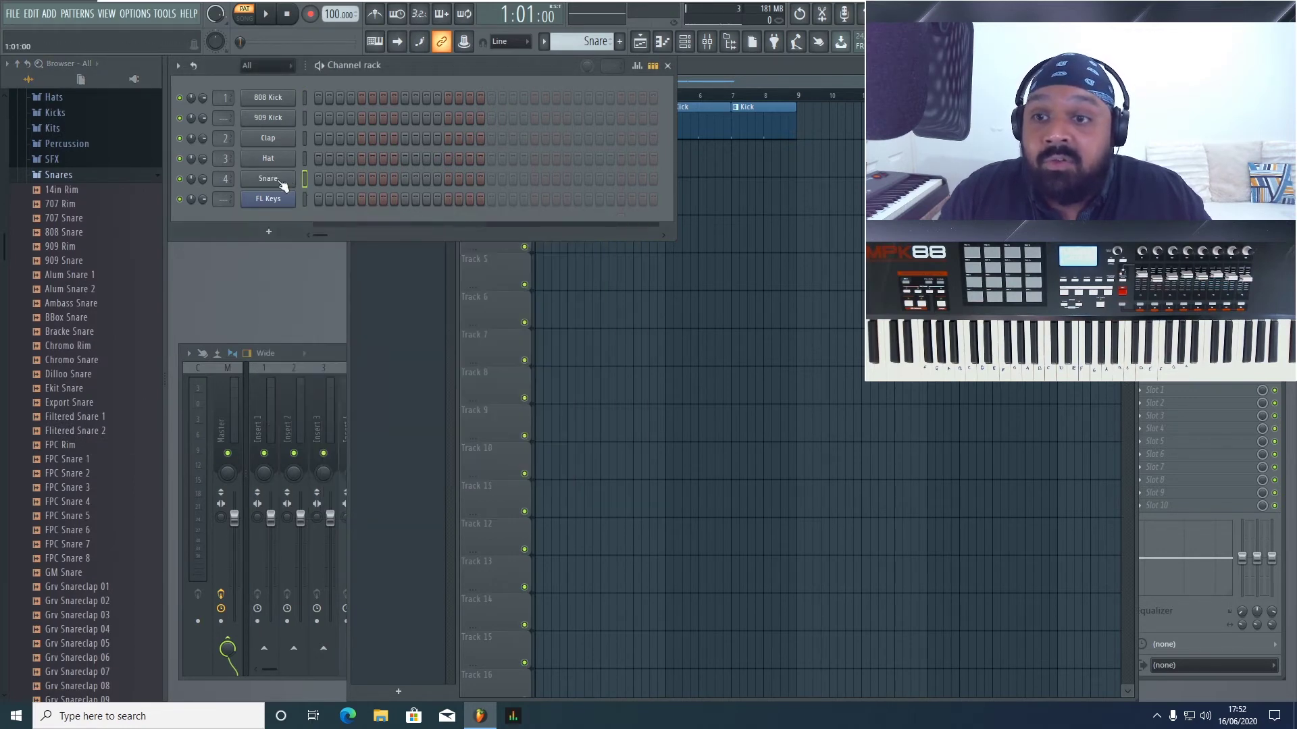
pyautogui.click(280, 180)
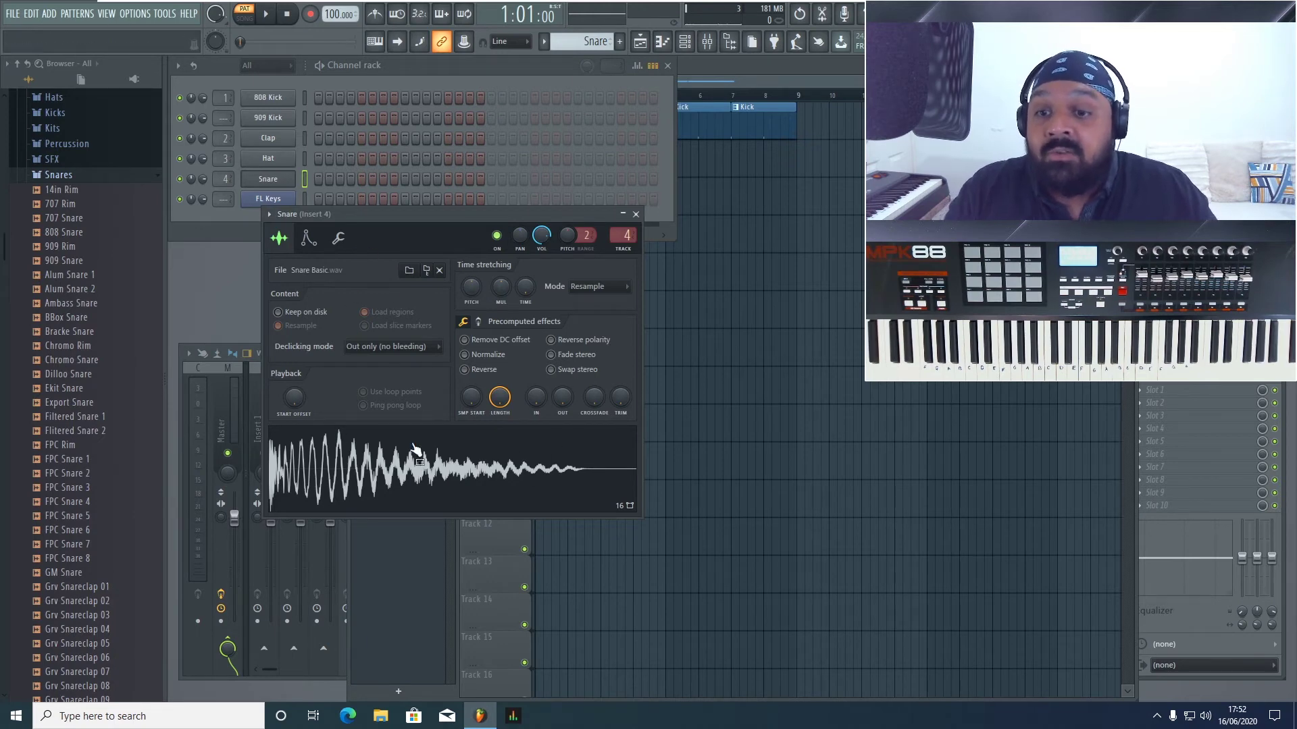
pyautogui.click(416, 475)
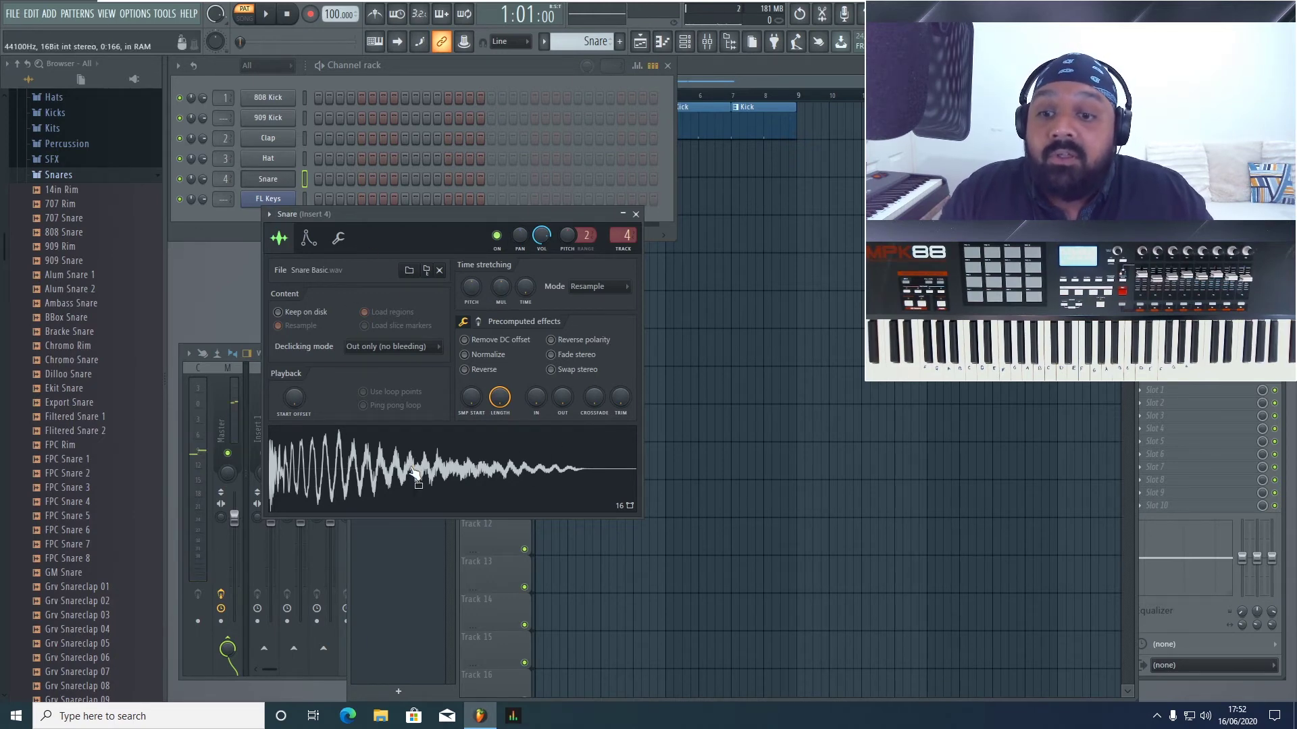
pyautogui.click(377, 482)
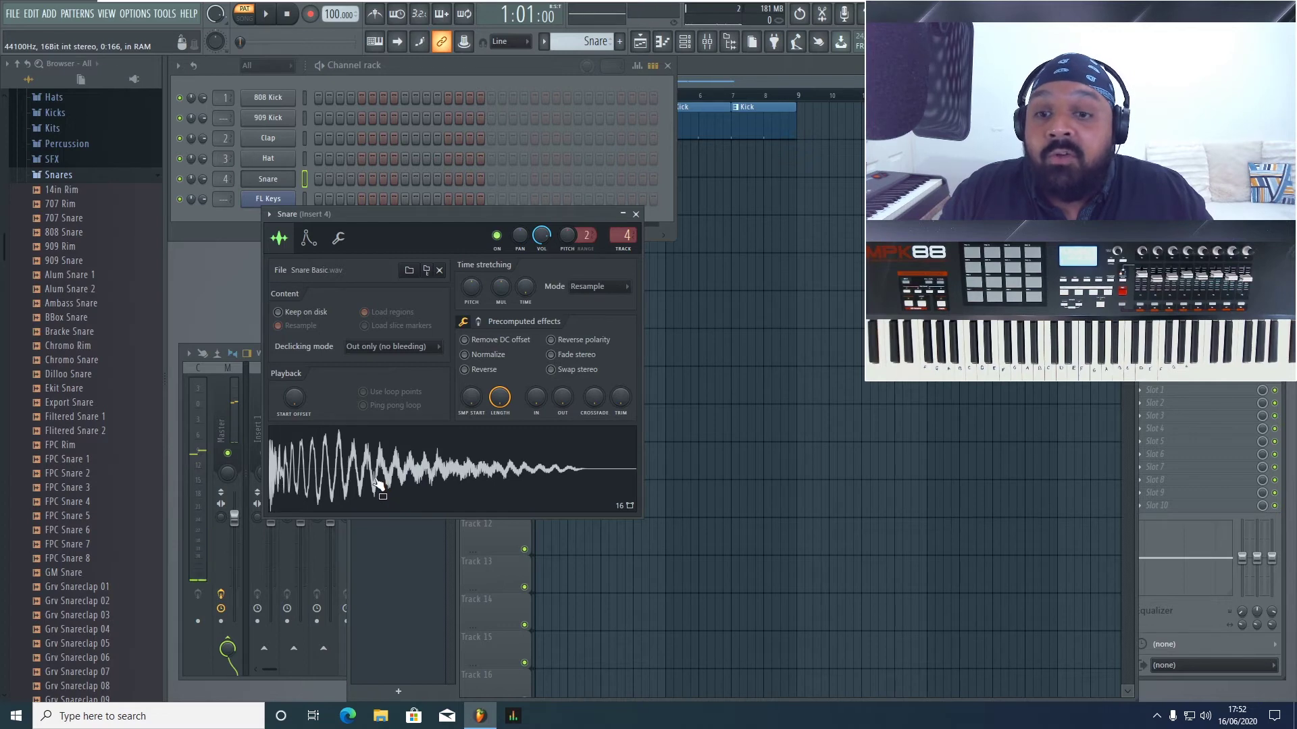
pyautogui.click(635, 214)
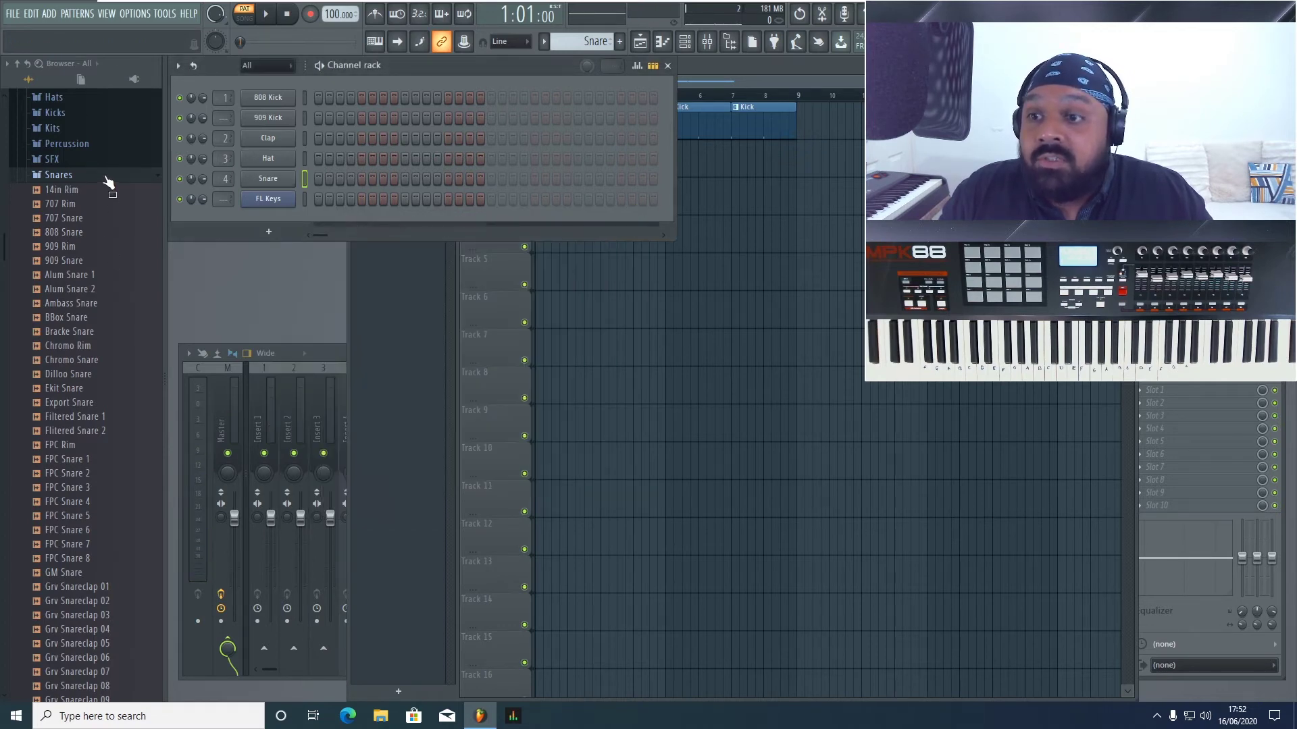
# - Load the 808 Snare sample into the Snare channel and audition a pattern with hits on steps 5, 13, 21 and 29
pyautogui.click(94, 236)
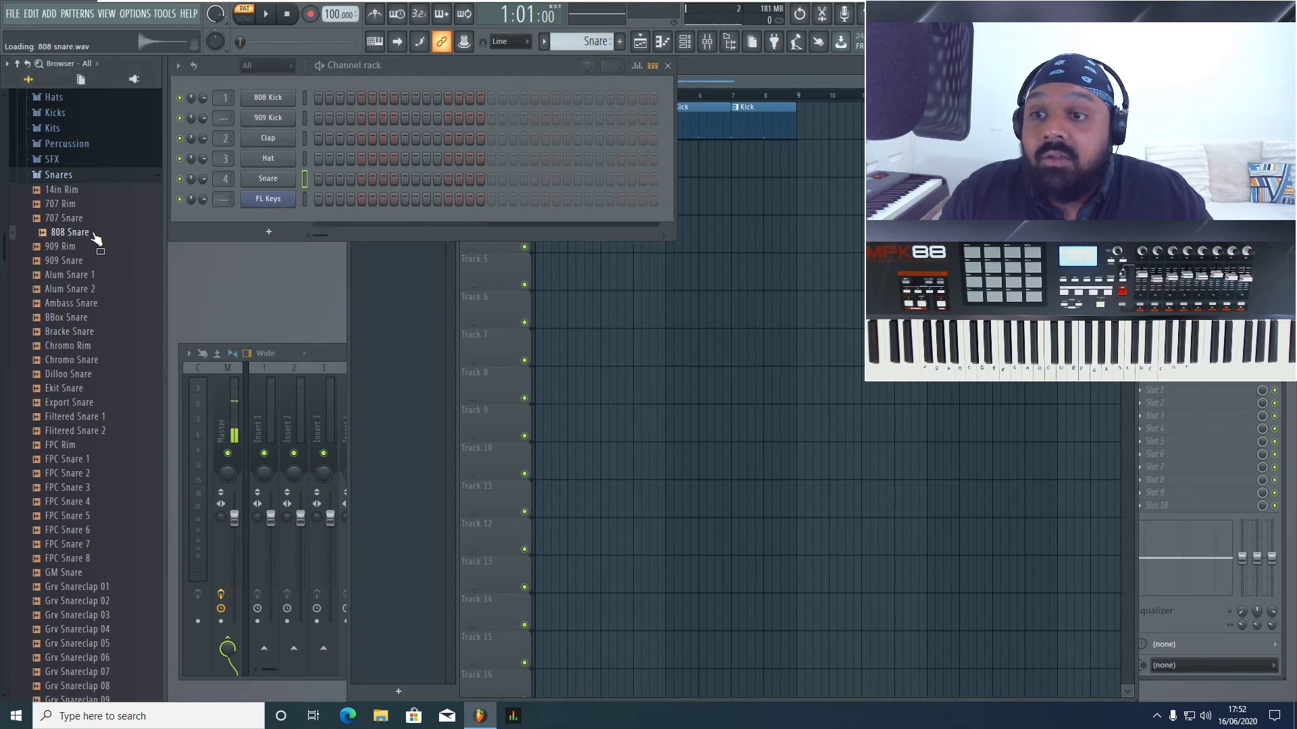
pyautogui.moveTo(95, 237); pyautogui.dragTo(256, 179)
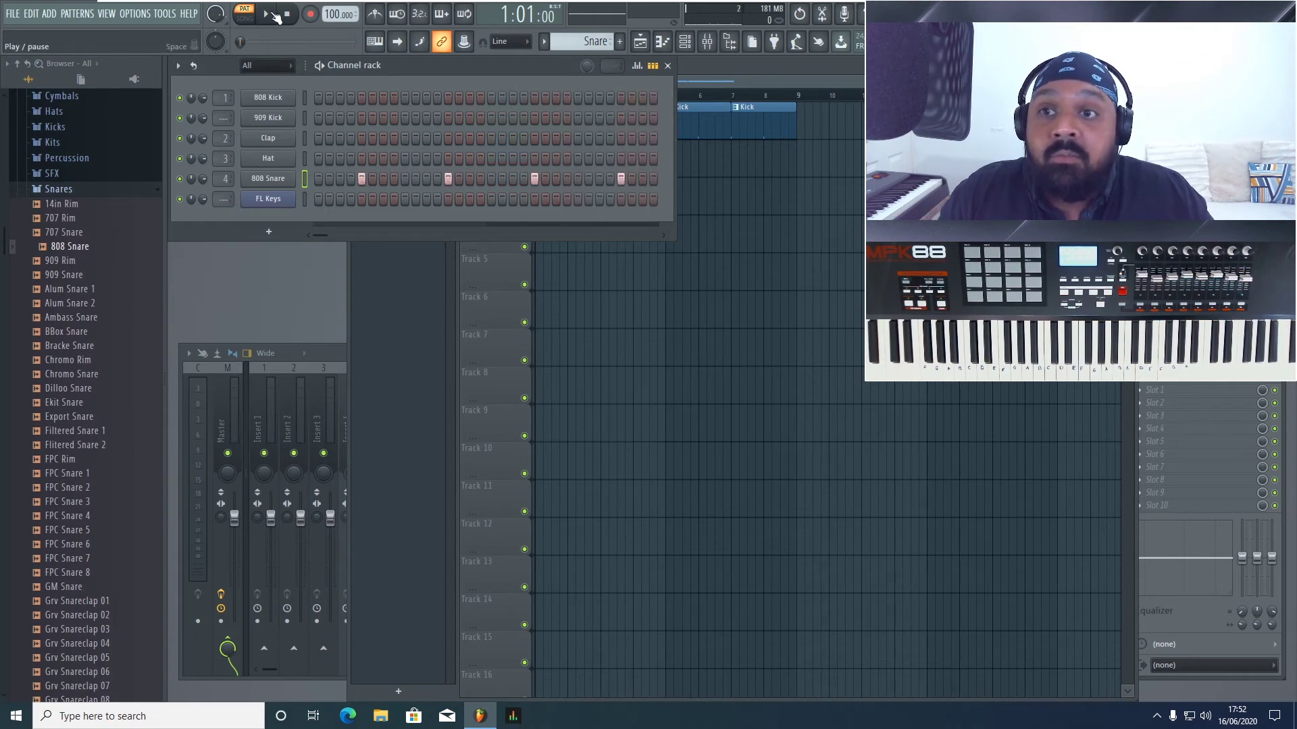
pyautogui.click(269, 14)
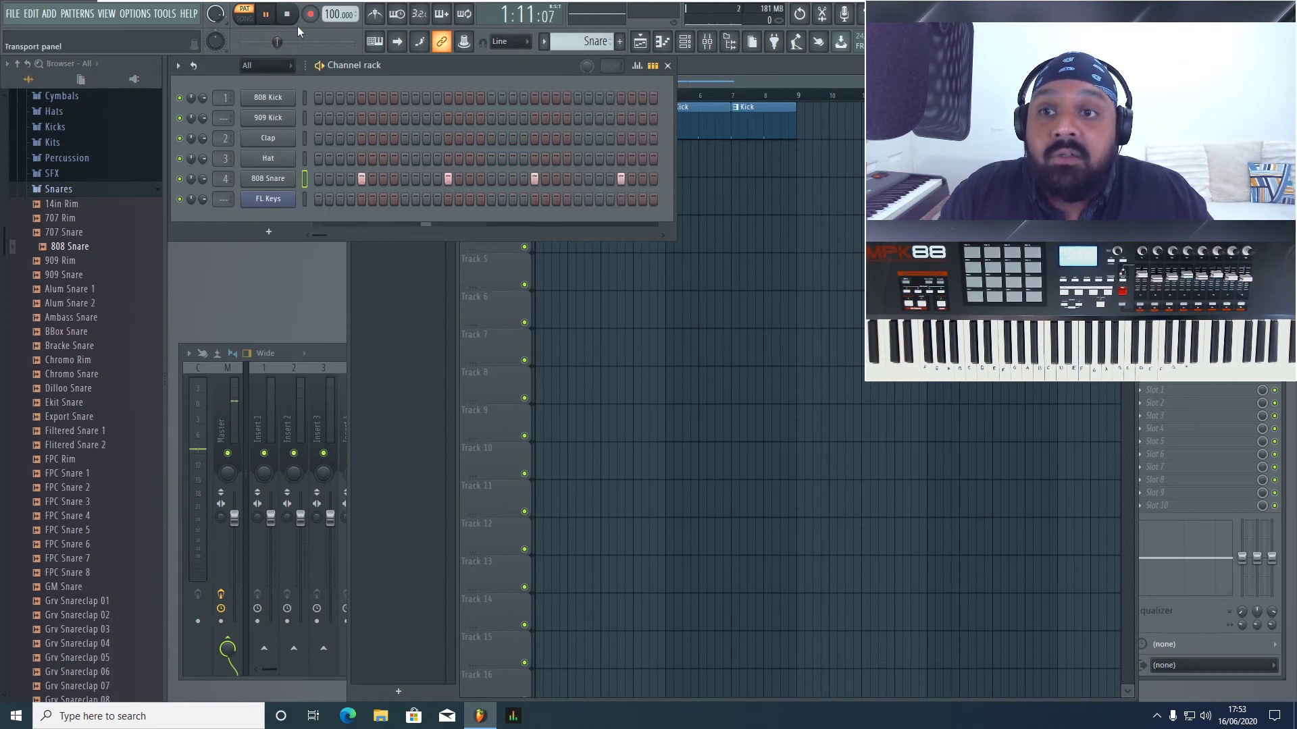
pyautogui.click(298, 14)
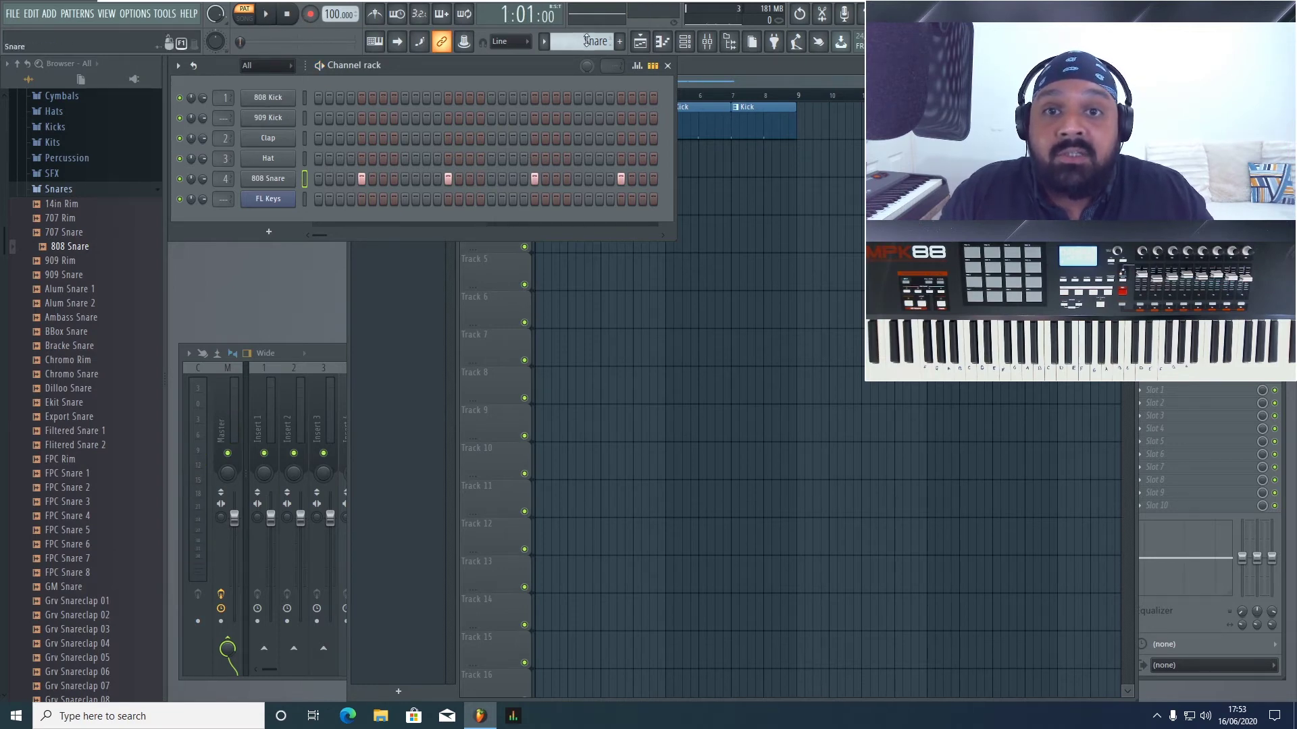
# - Draw four two-bar Snare clips back to back on playlist Track 2, filling bars 1 to 8
pyautogui.click(787, 76)
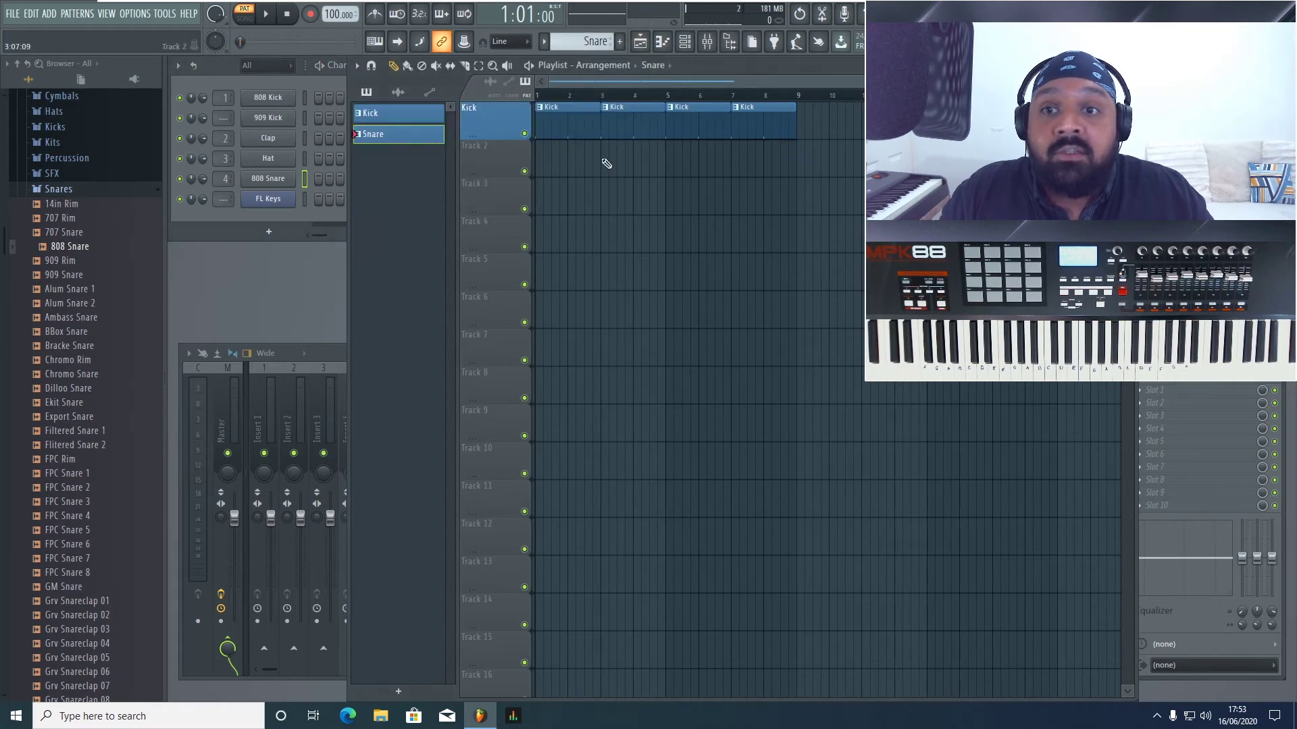
pyautogui.click(542, 163)
pyautogui.click(603, 157)
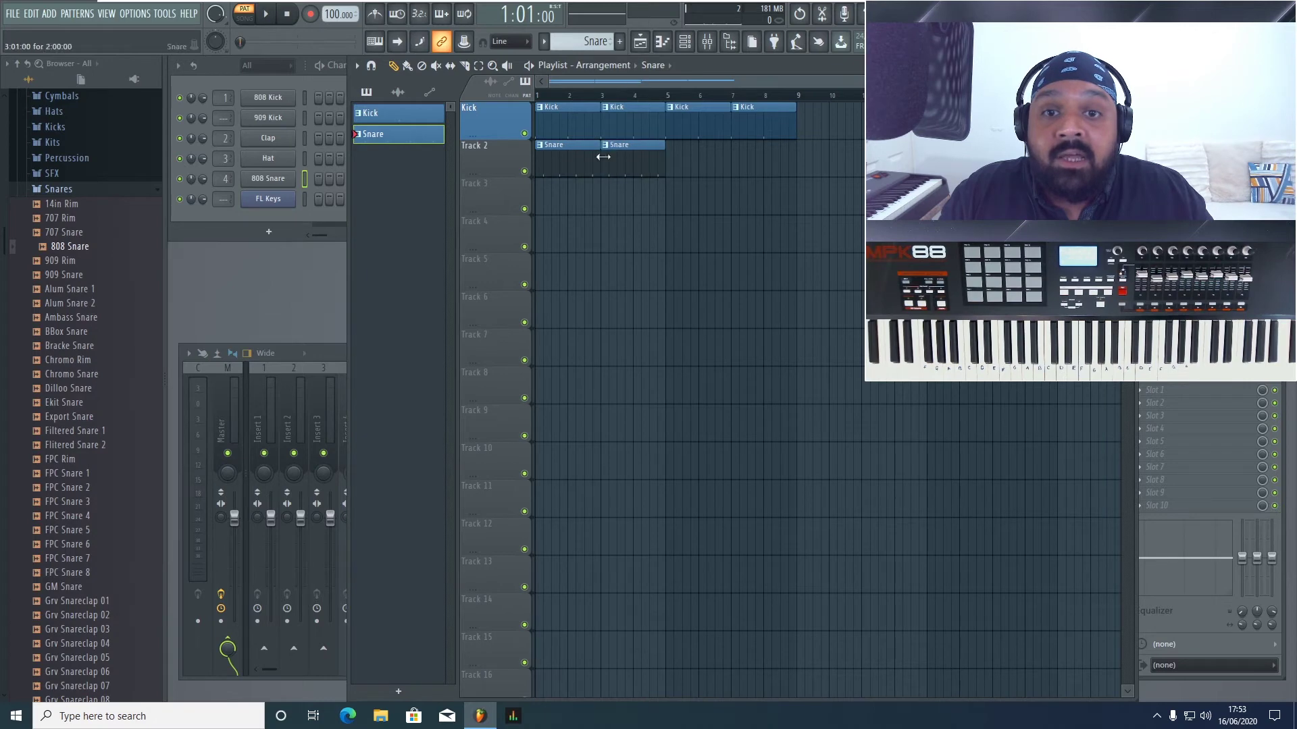
pyautogui.click(674, 168)
pyautogui.click(738, 165)
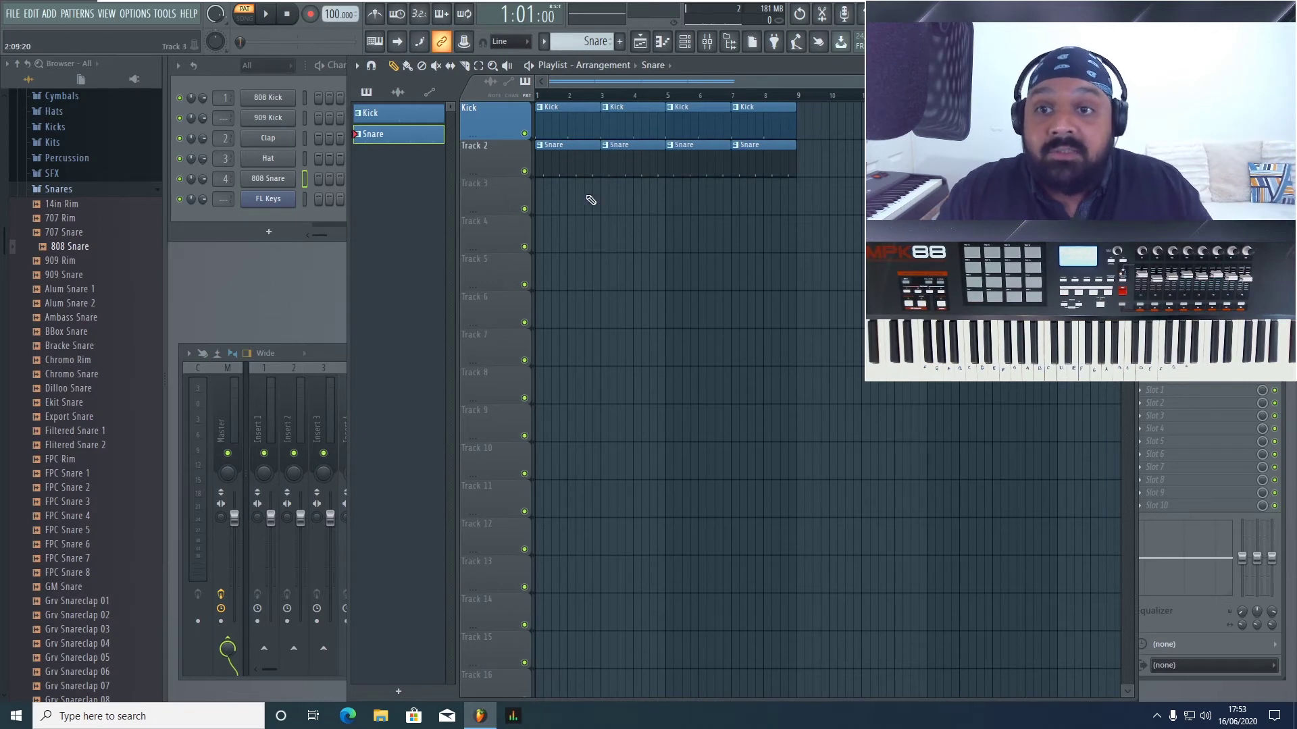
# - Switch playback to song mode, play the Kick and Snare arrangement, and stop it
pyautogui.click(250, 18)
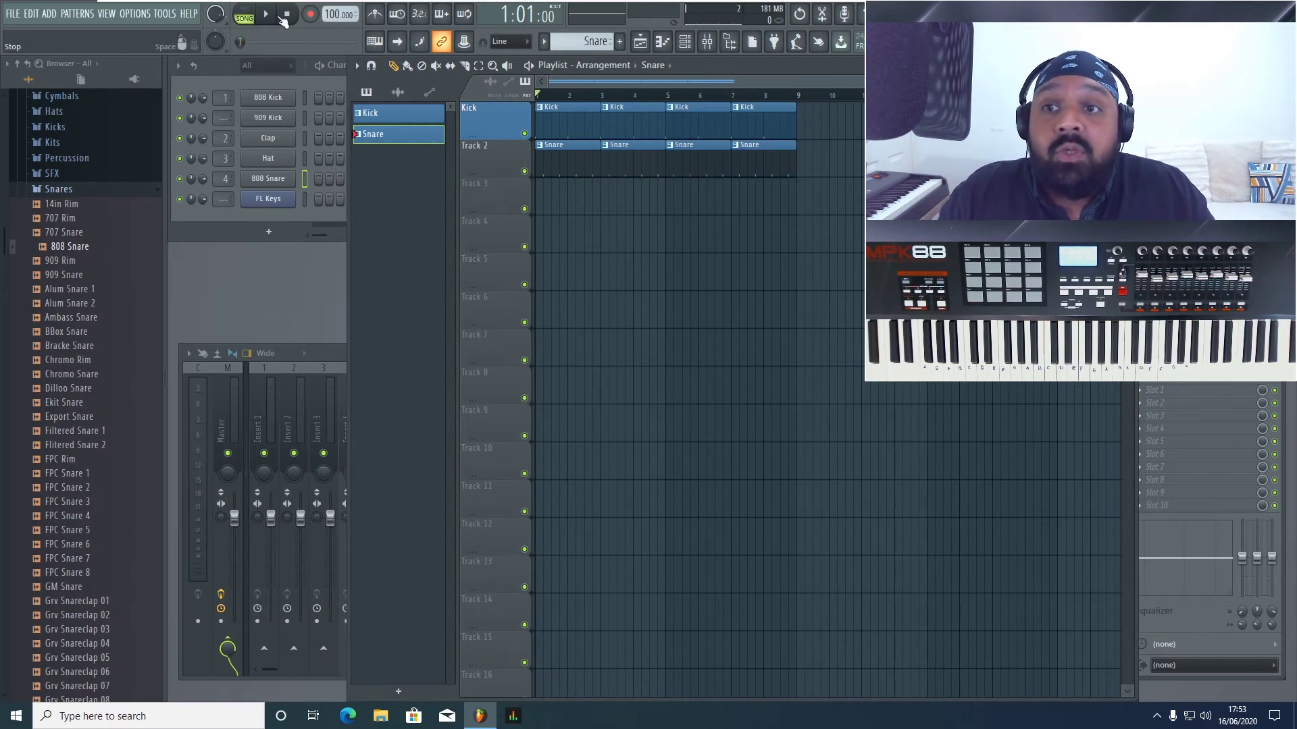
pyautogui.click(269, 16)
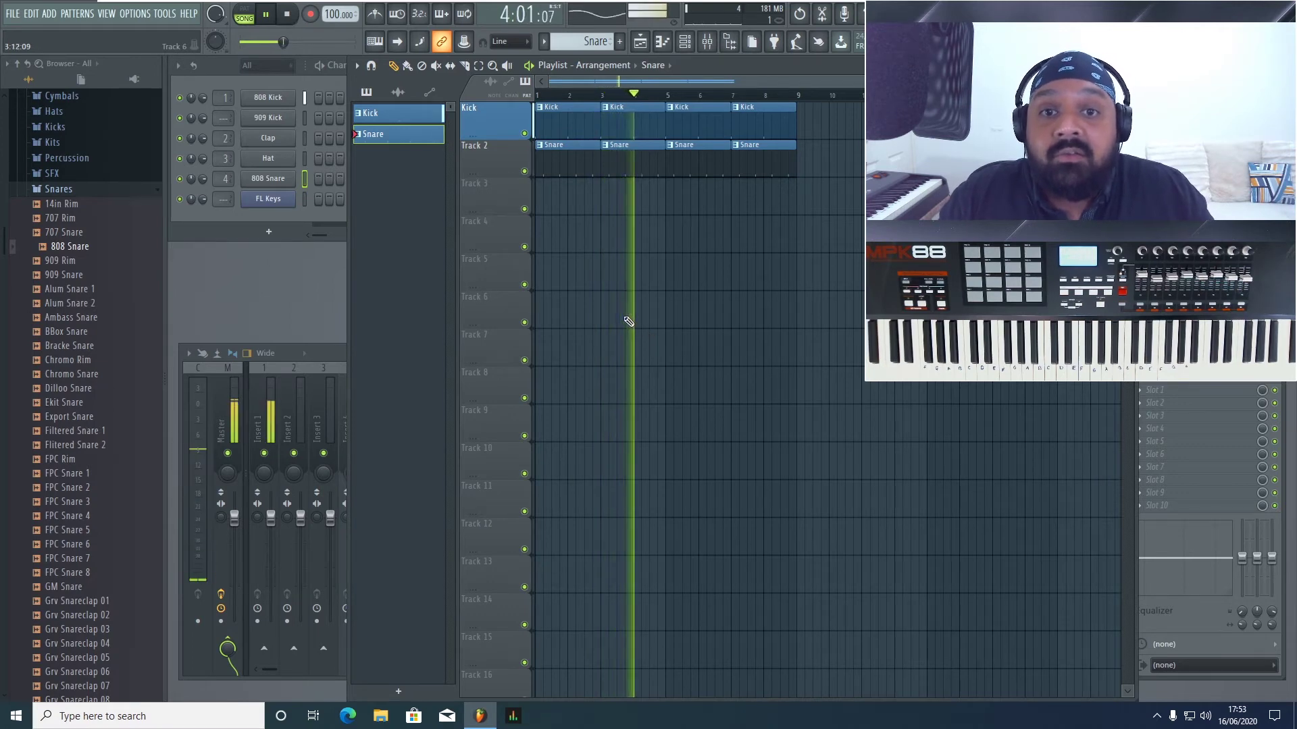
pyautogui.click(287, 17)
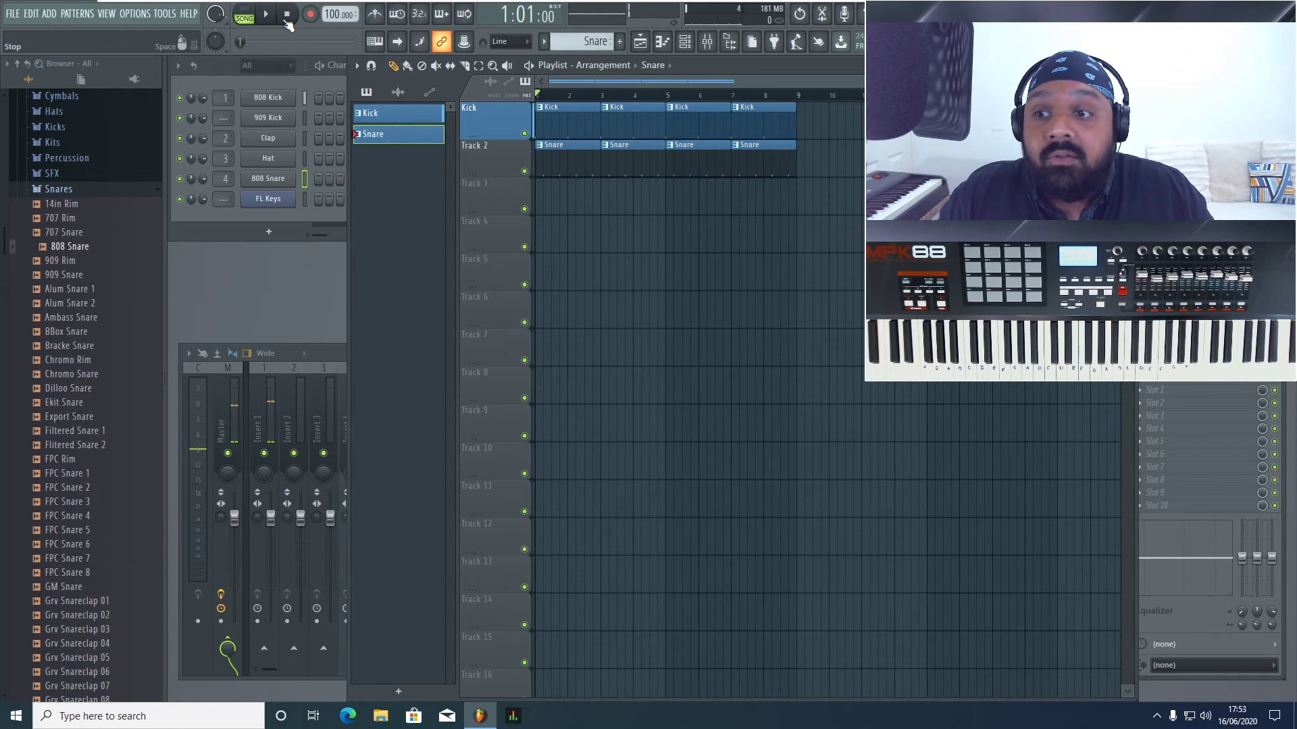
# - Load the 808 CH sample from the Drums pack's Hats folder into the Hat channel
pyautogui.click(67, 189)
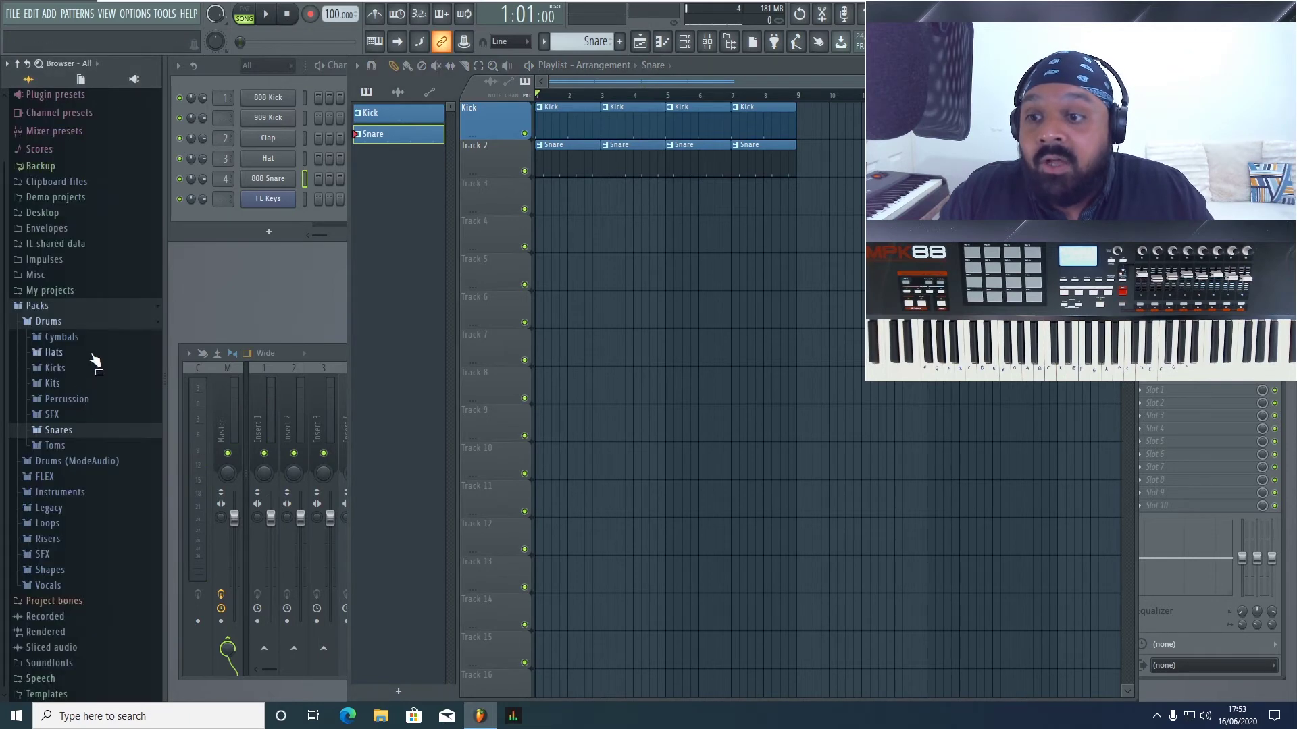
pyautogui.click(93, 356)
pyautogui.click(93, 397)
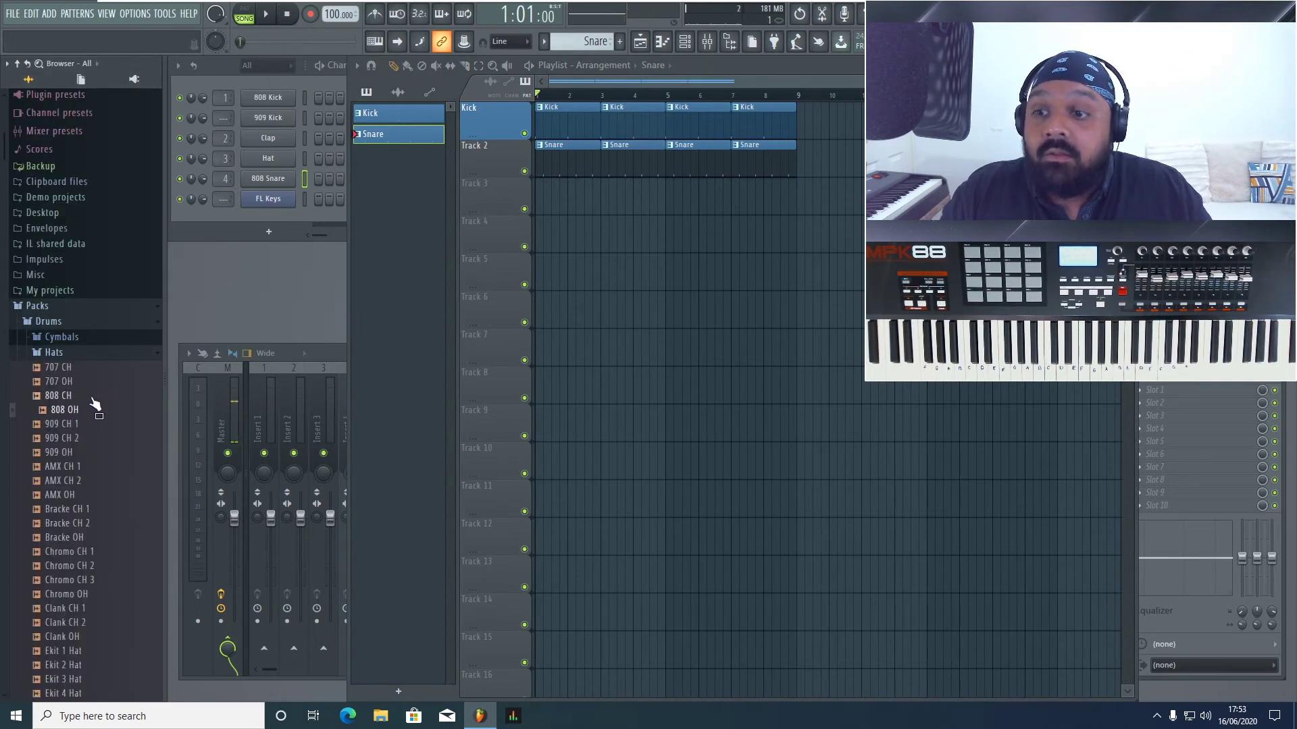
pyautogui.moveTo(94, 404); pyautogui.dragTo(277, 162)
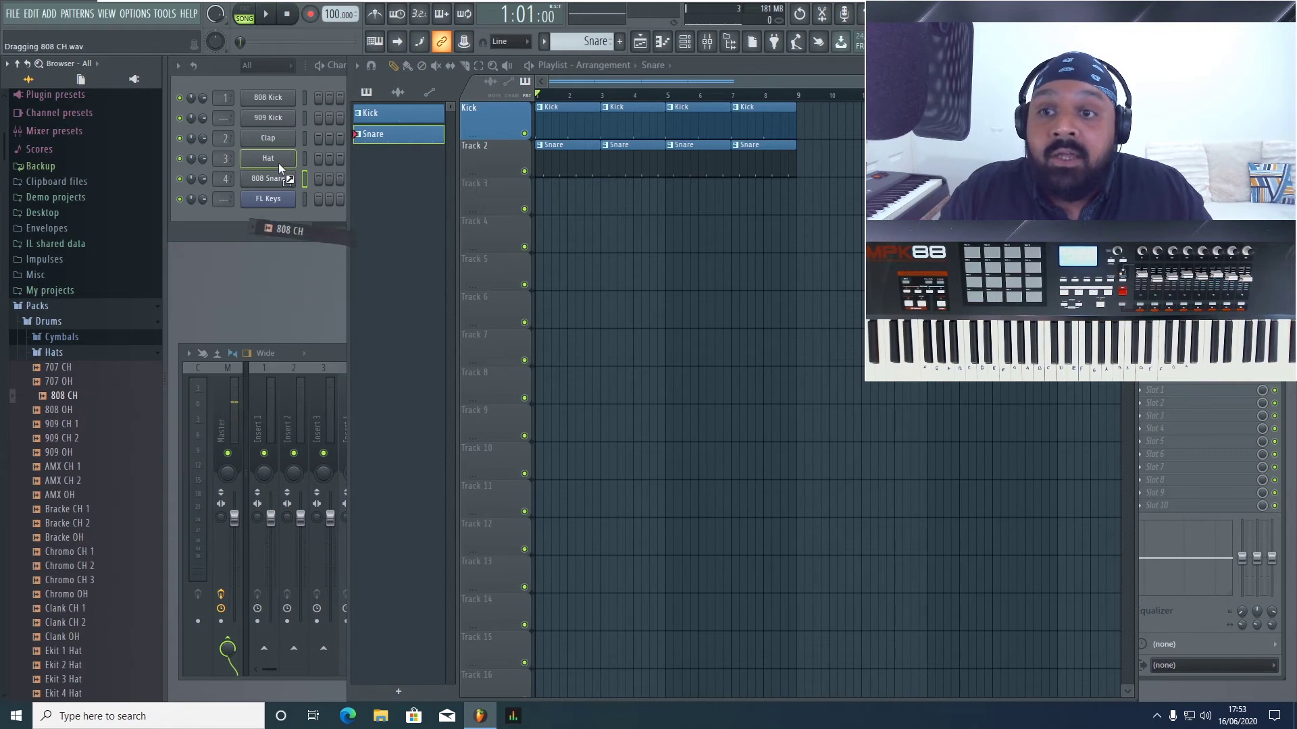
# - Create a new pattern named Hats
pyautogui.press('F4')
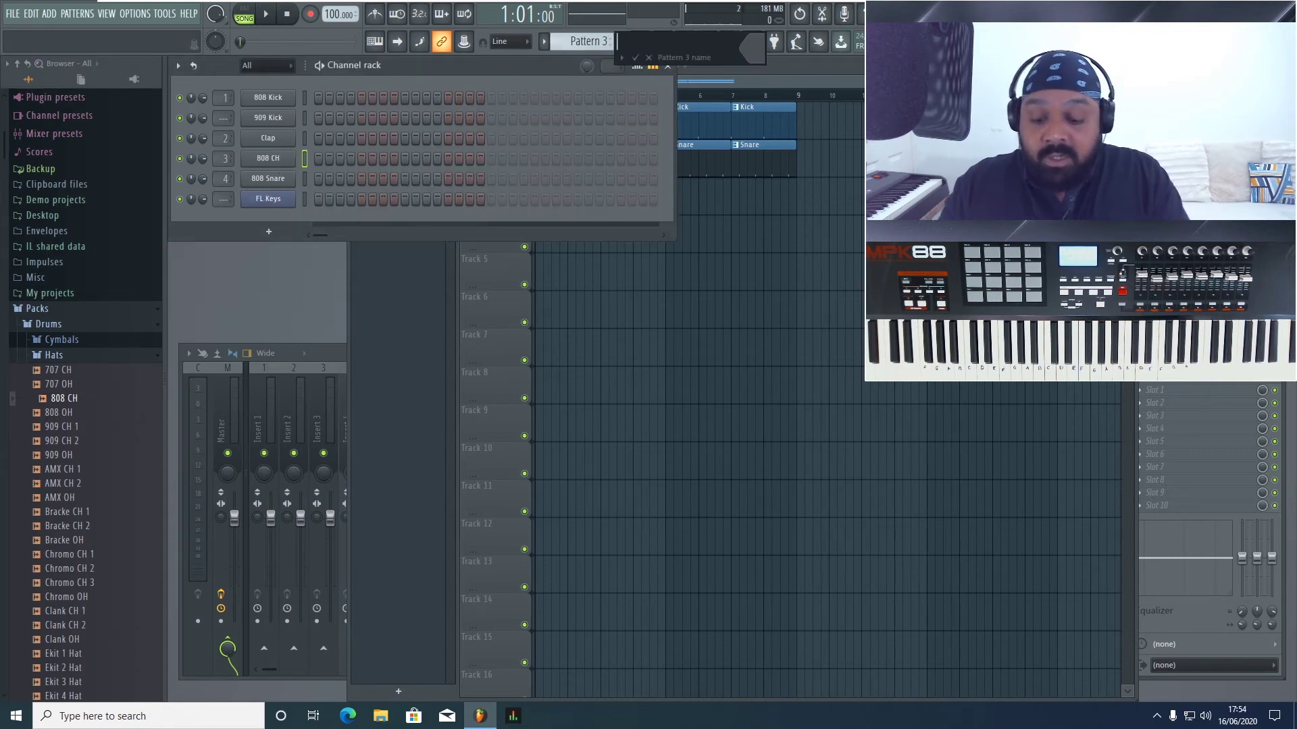
pyautogui.write('Hats')
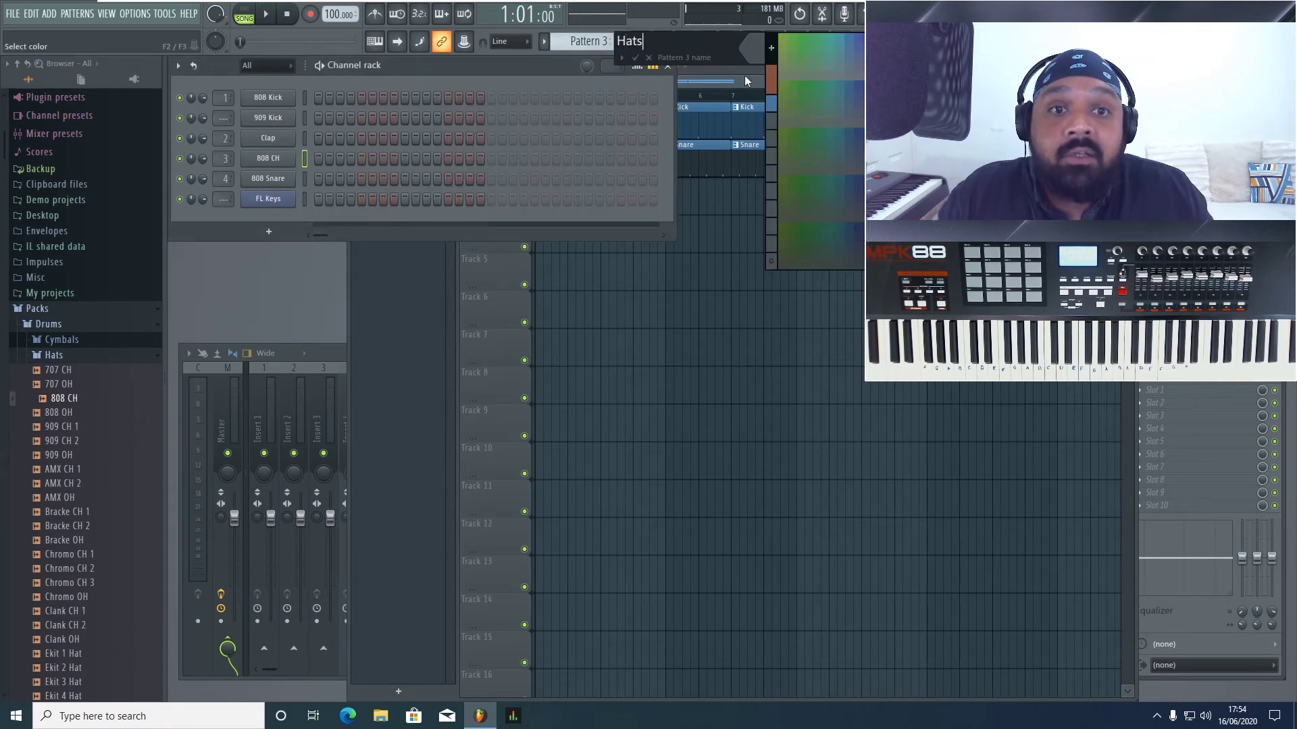
pyautogui.press('Return')
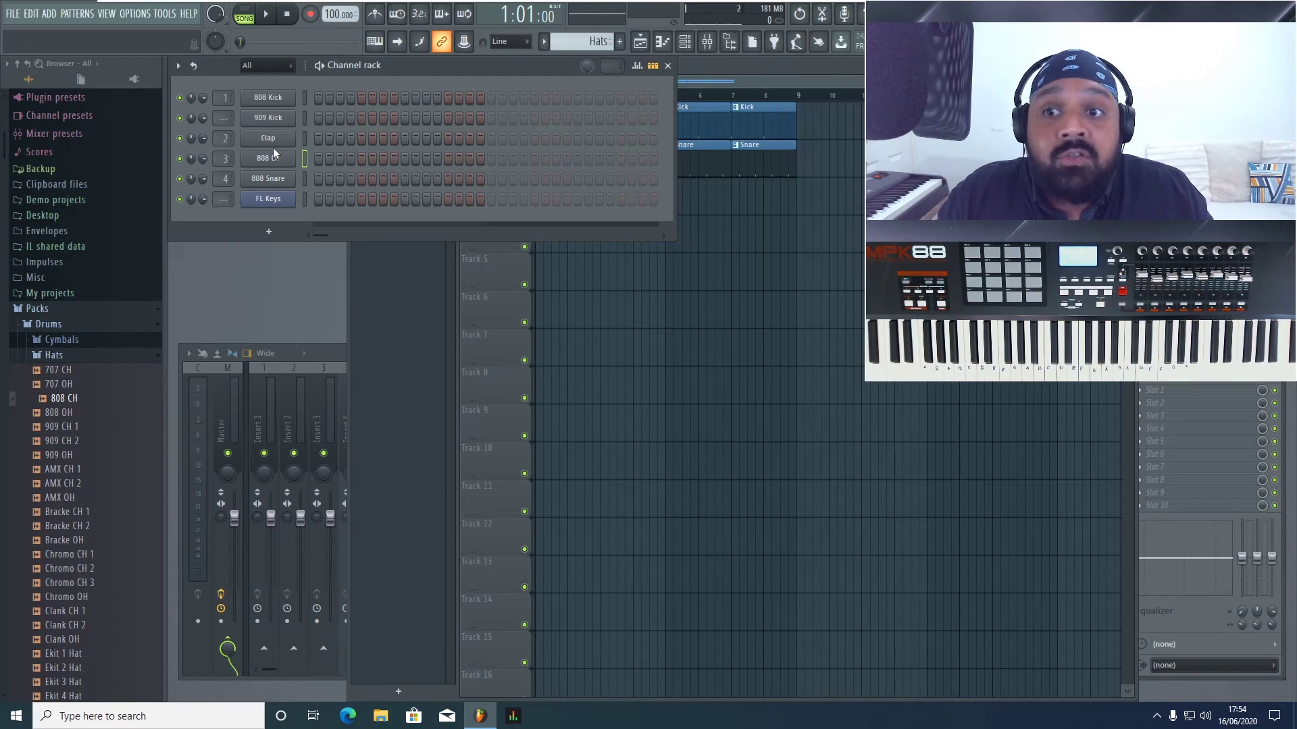
# - Recolor the 808 CH channel blue in the channel rack
pyautogui.rightClick(280, 165)
pyautogui.click(352, 189)
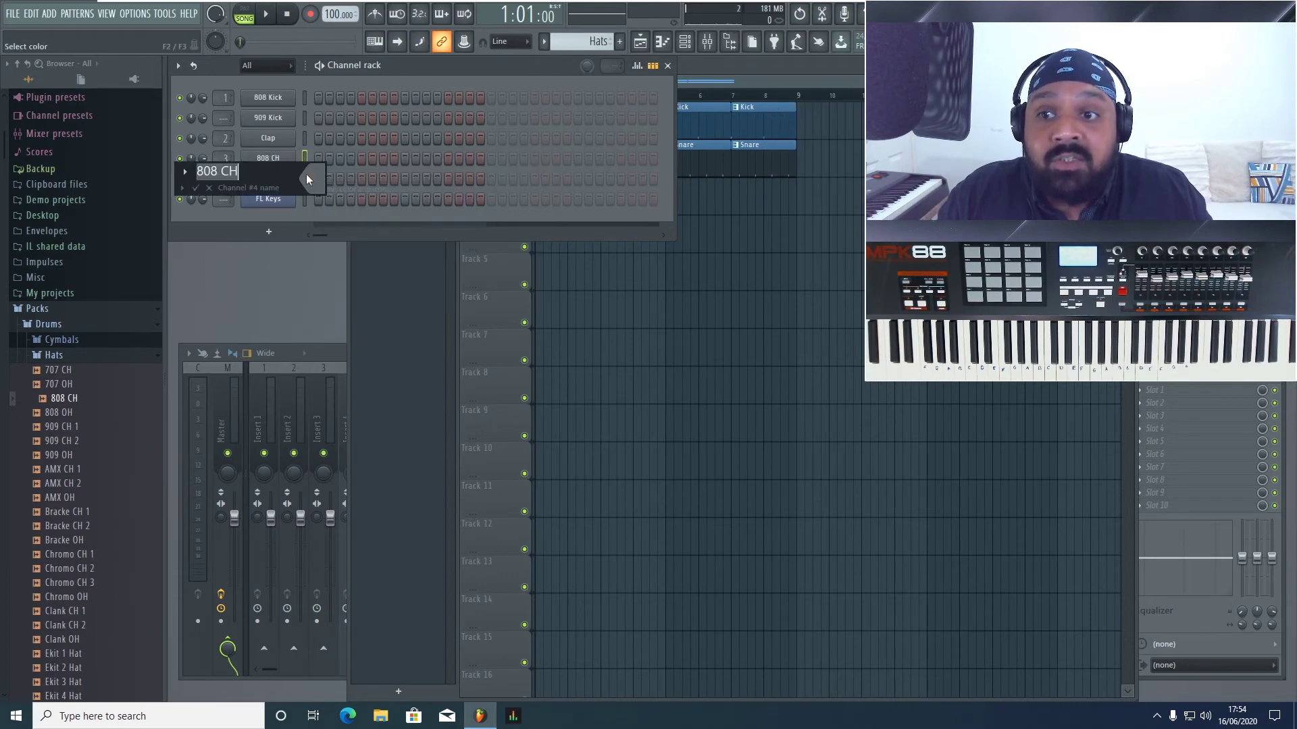
pyautogui.click(307, 173)
pyautogui.click(332, 231)
pyautogui.press('Return')
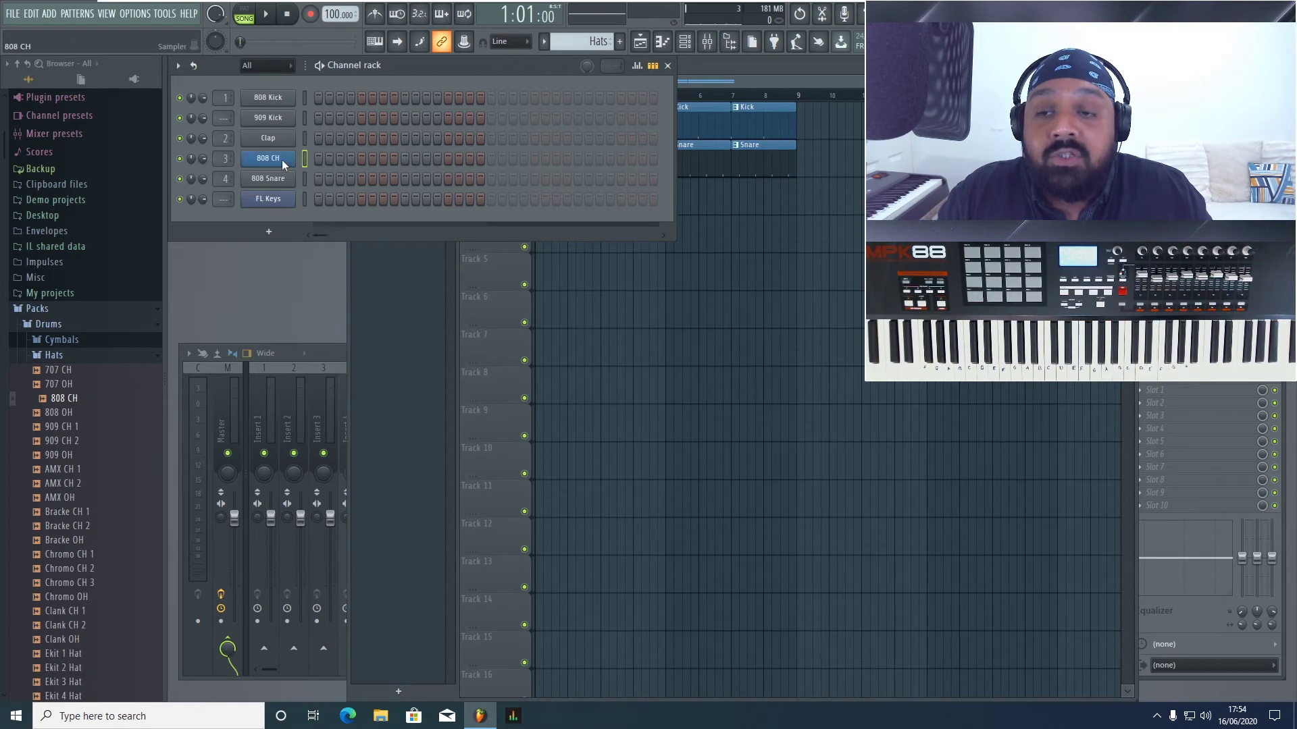
pyautogui.rightClick(282, 161)
pyautogui.click(283, 213)
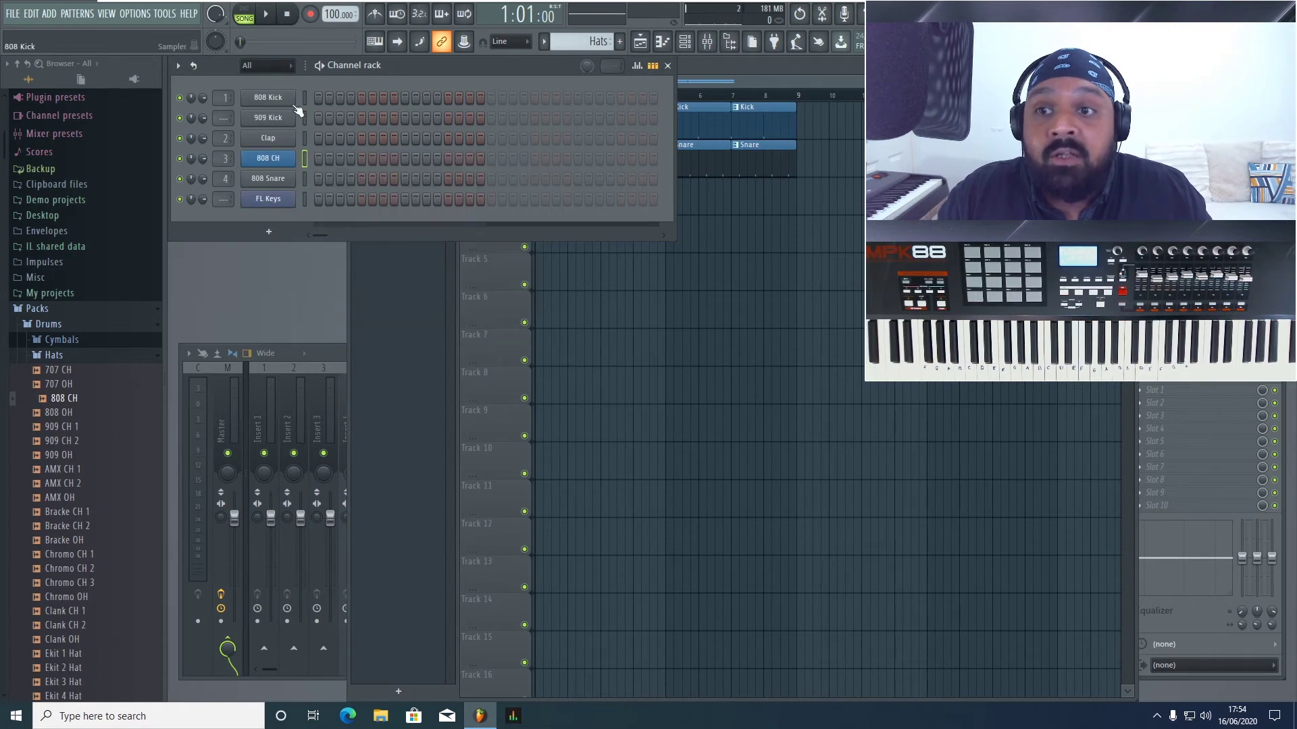
# - Recolor the 808 Kick channel blue, keeping its name
pyautogui.rightClick(295, 98)
pyautogui.click(305, 129)
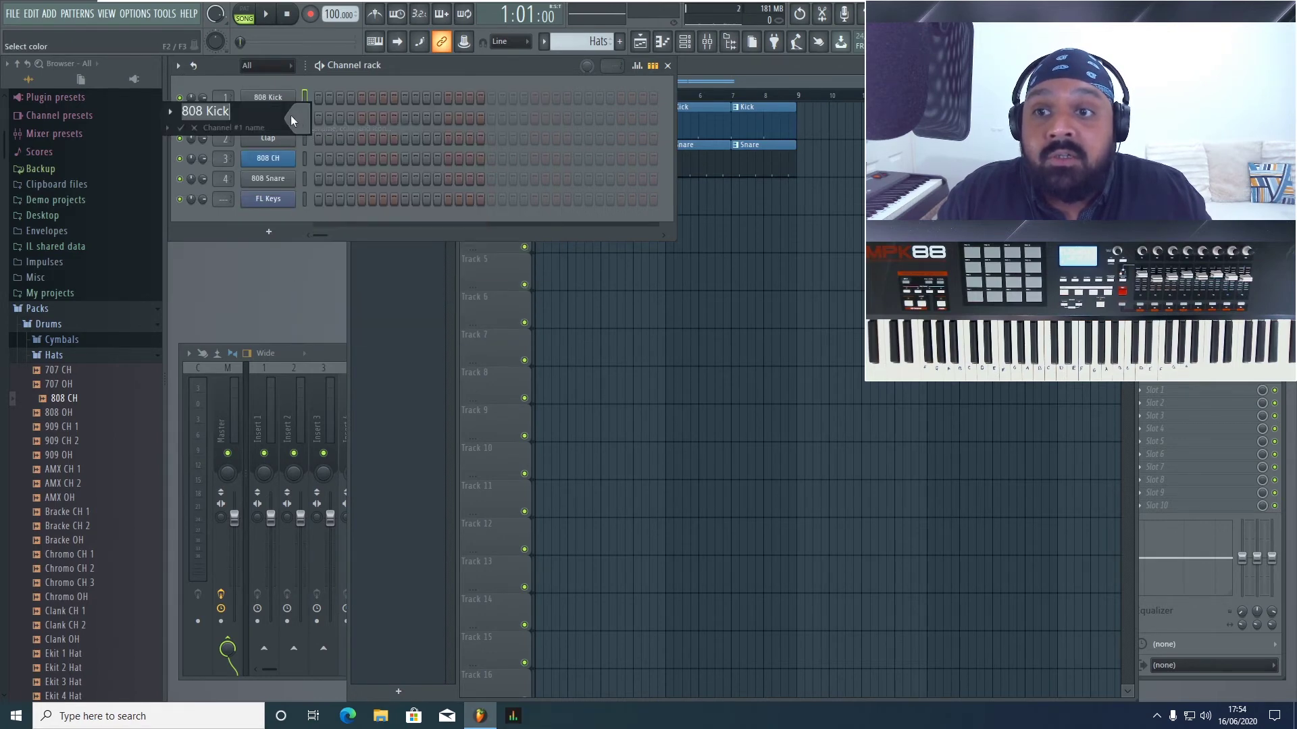
pyautogui.click(291, 121)
pyautogui.click(314, 166)
pyautogui.press('Return')
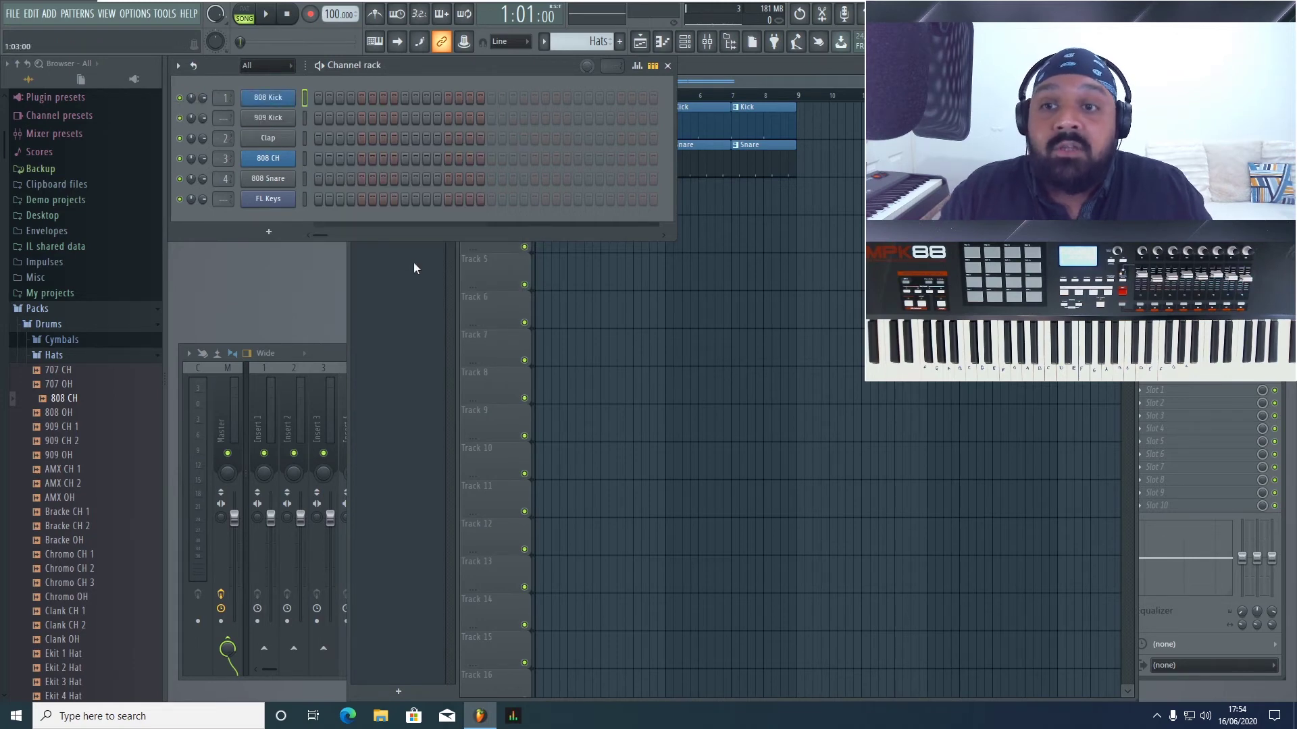
# - Recolor the 808 Snare channel blue to match the kick and closed hat channels
pyautogui.rightClick(273, 178)
pyautogui.click(317, 204)
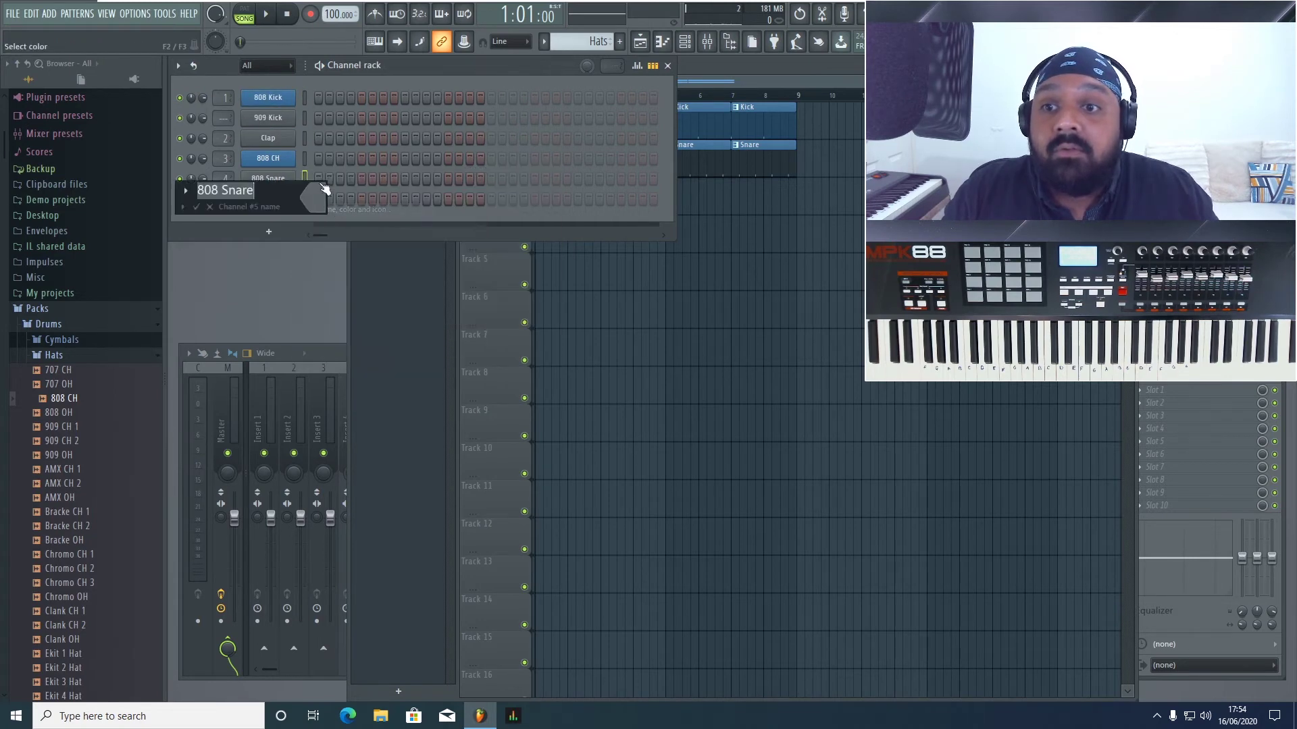
pyautogui.click(313, 198)
pyautogui.click(331, 251)
pyautogui.press('Return')
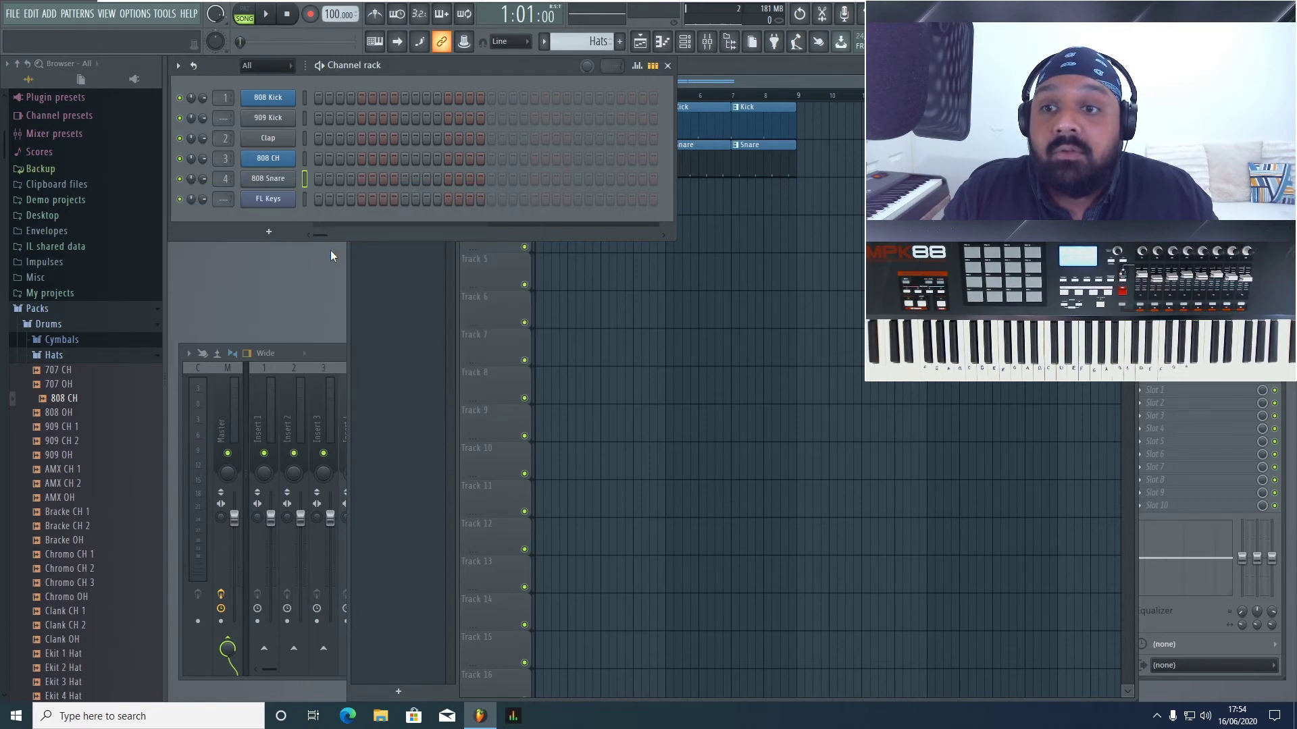
pyautogui.click(378, 260)
pyautogui.click(300, 221)
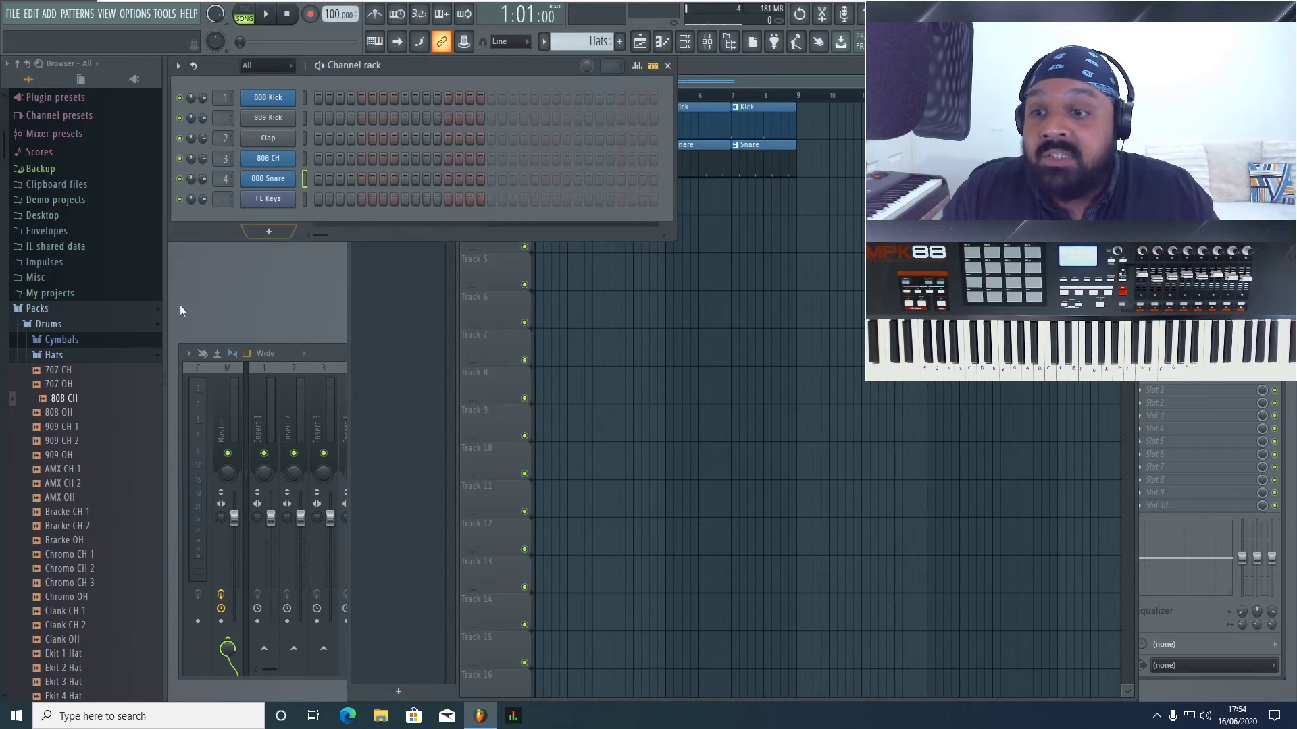
# - Add the 808 OH sample as a new channel below 808 Snare and fill every 2 steps of the 808 Snare row
pyautogui.moveTo(92, 414); pyautogui.dragTo(286, 198)
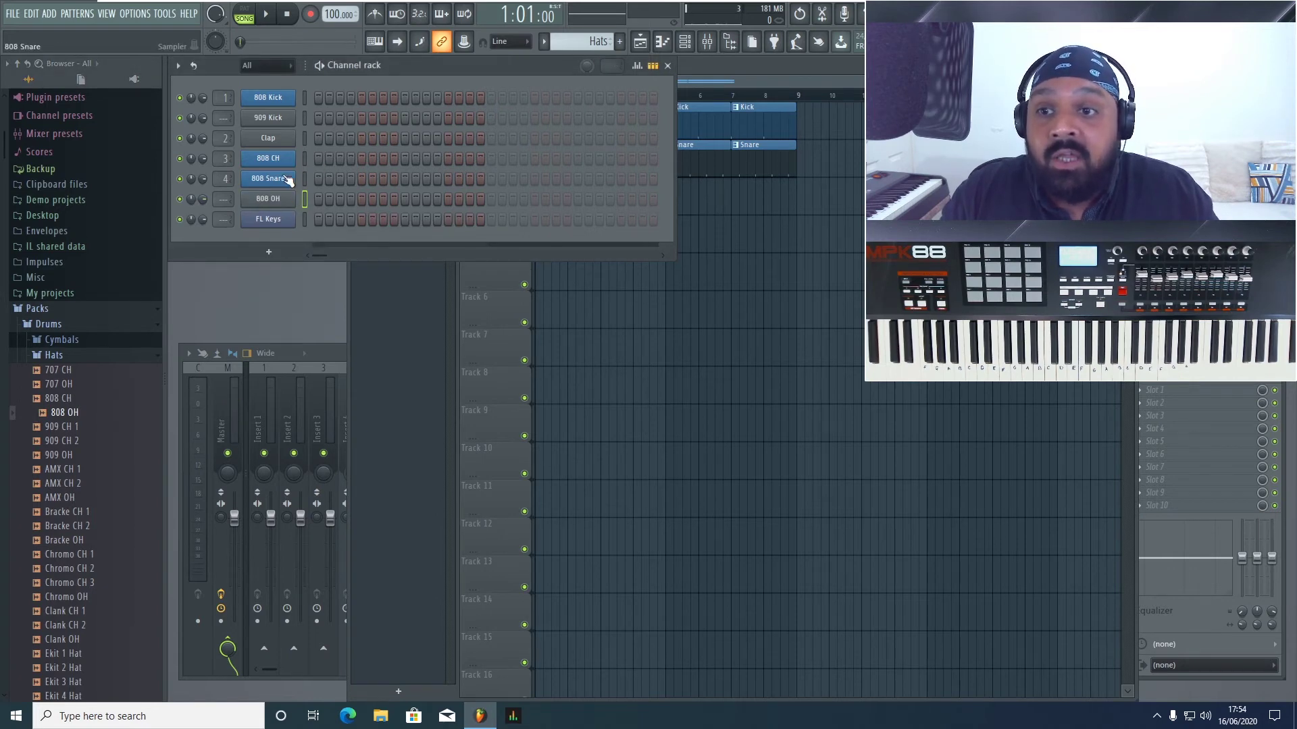
pyautogui.rightClick(285, 179)
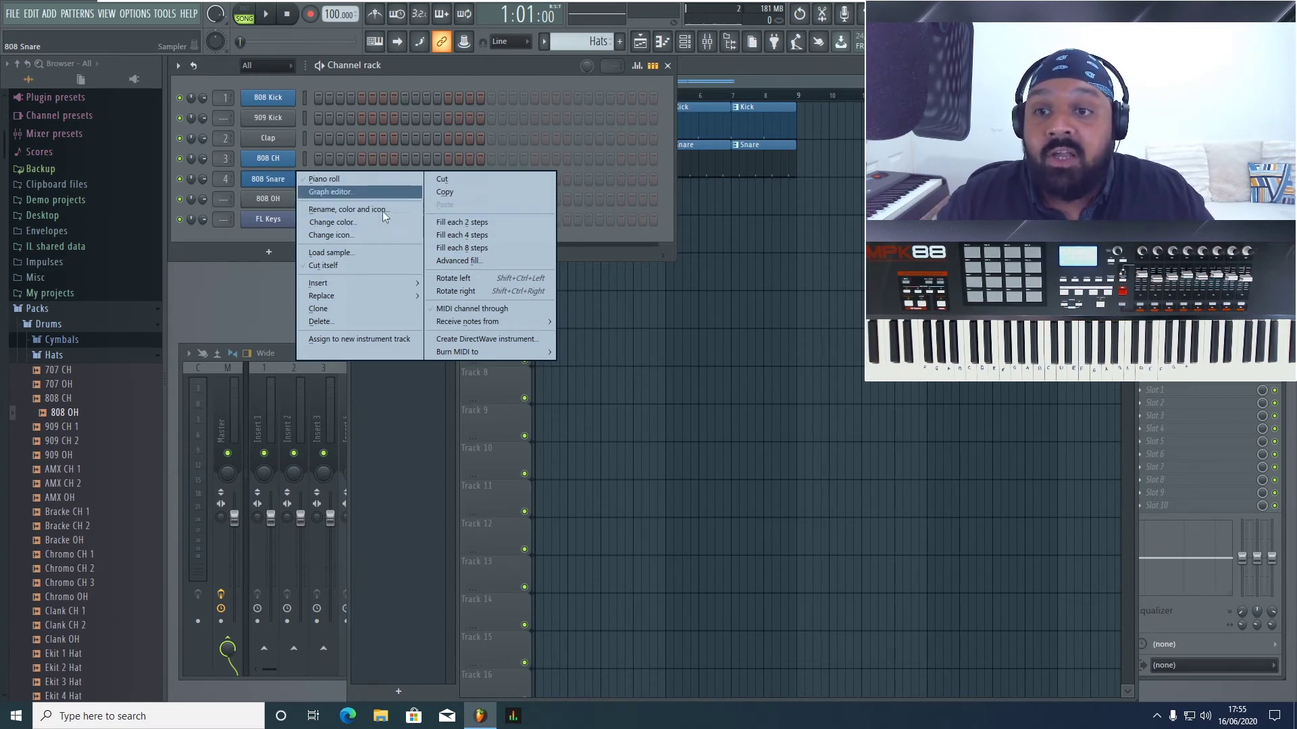
pyautogui.click(490, 224)
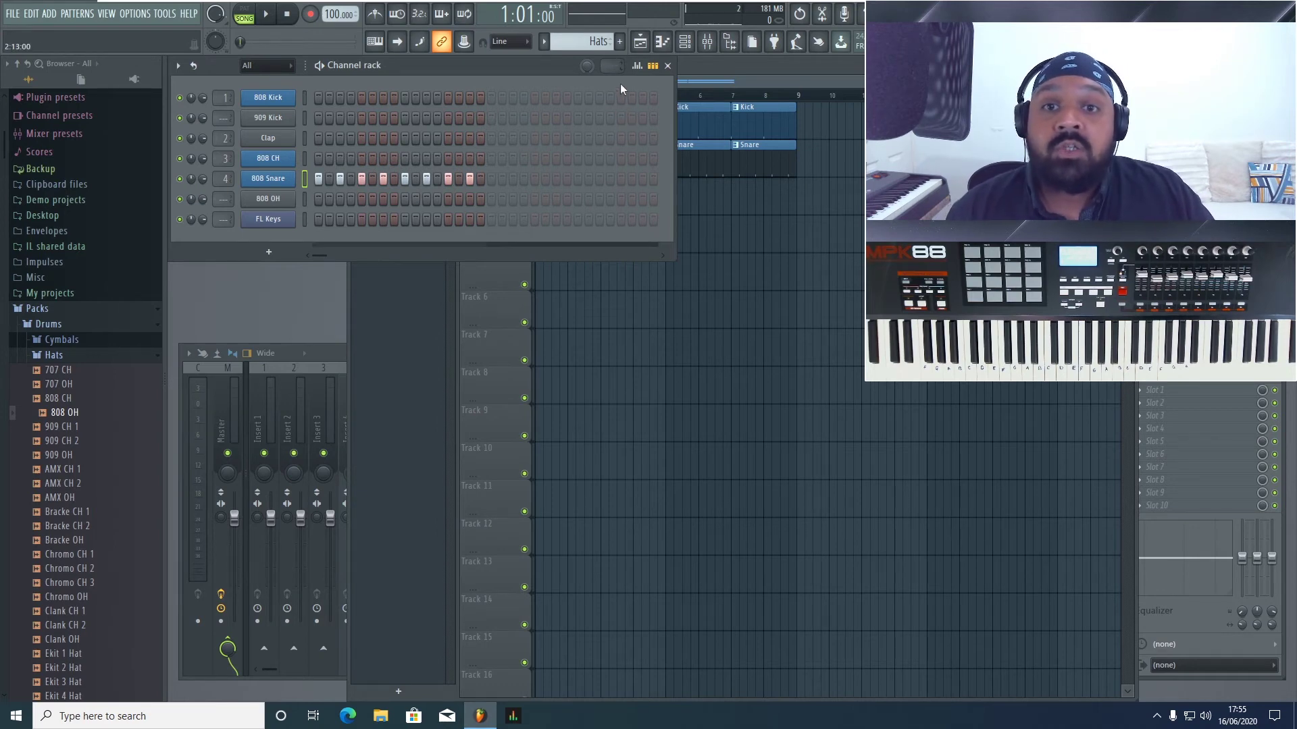
# - Set the Hats pattern's length to 2 bars and fill every 2 steps of the 808 Snare row across all 32 steps
pyautogui.click(607, 62)
pyautogui.click(617, 102)
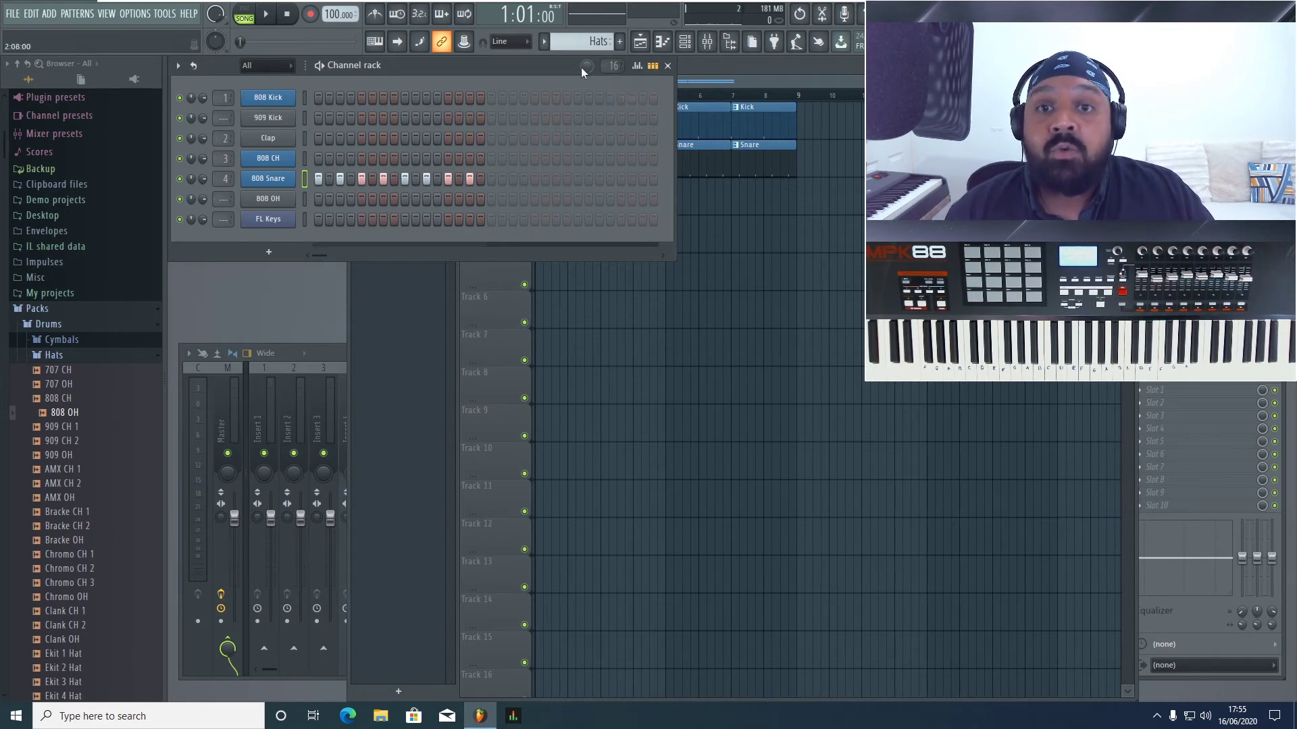
pyautogui.click(610, 64)
pyautogui.click(624, 112)
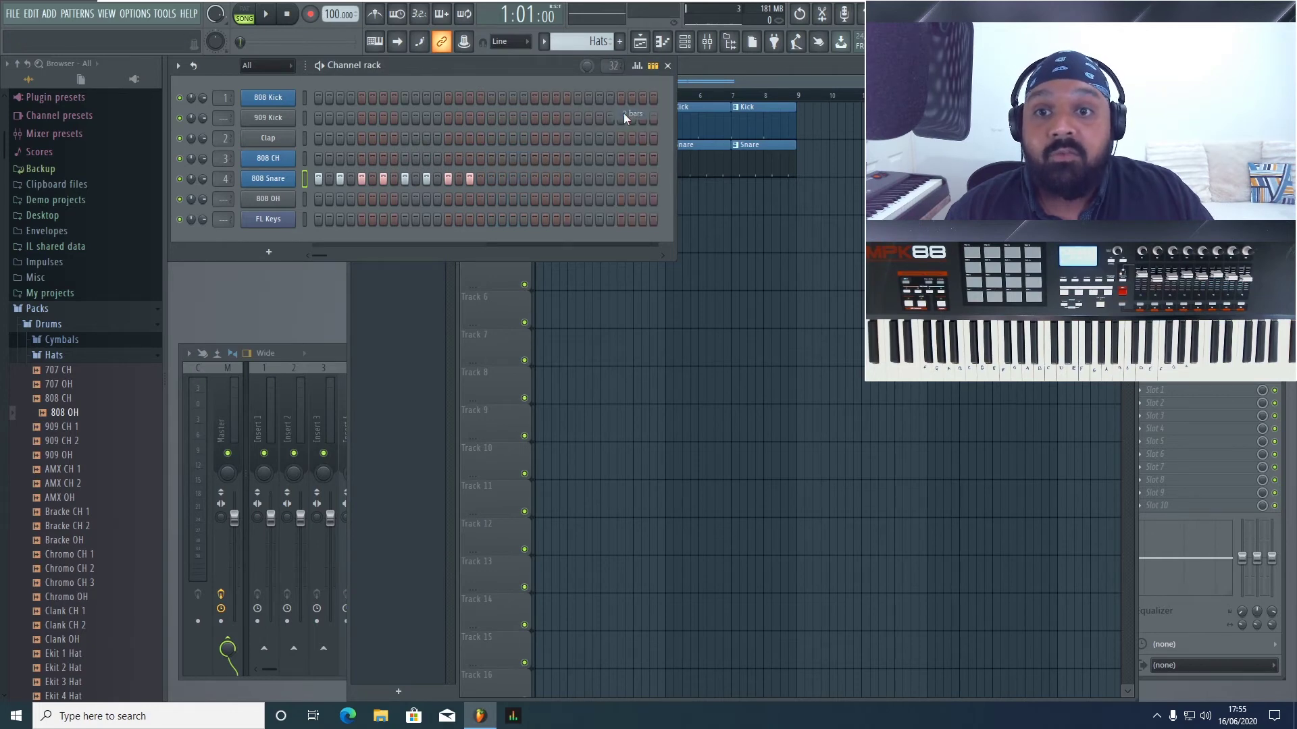
pyautogui.rightClick(274, 180)
pyautogui.click(482, 226)
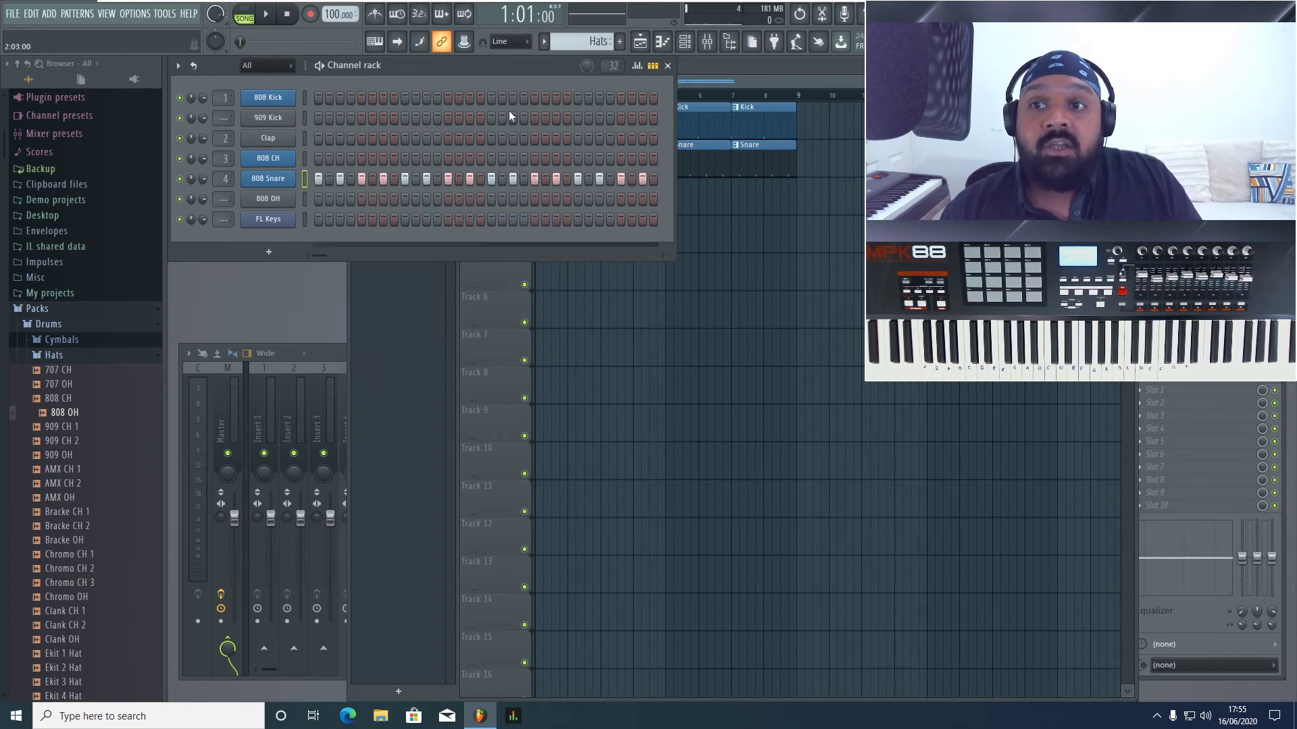
# - Test song playback briefly and set the FL Studio ASIO buffer length to 1024 in the audio settings
pyautogui.click(266, 17)
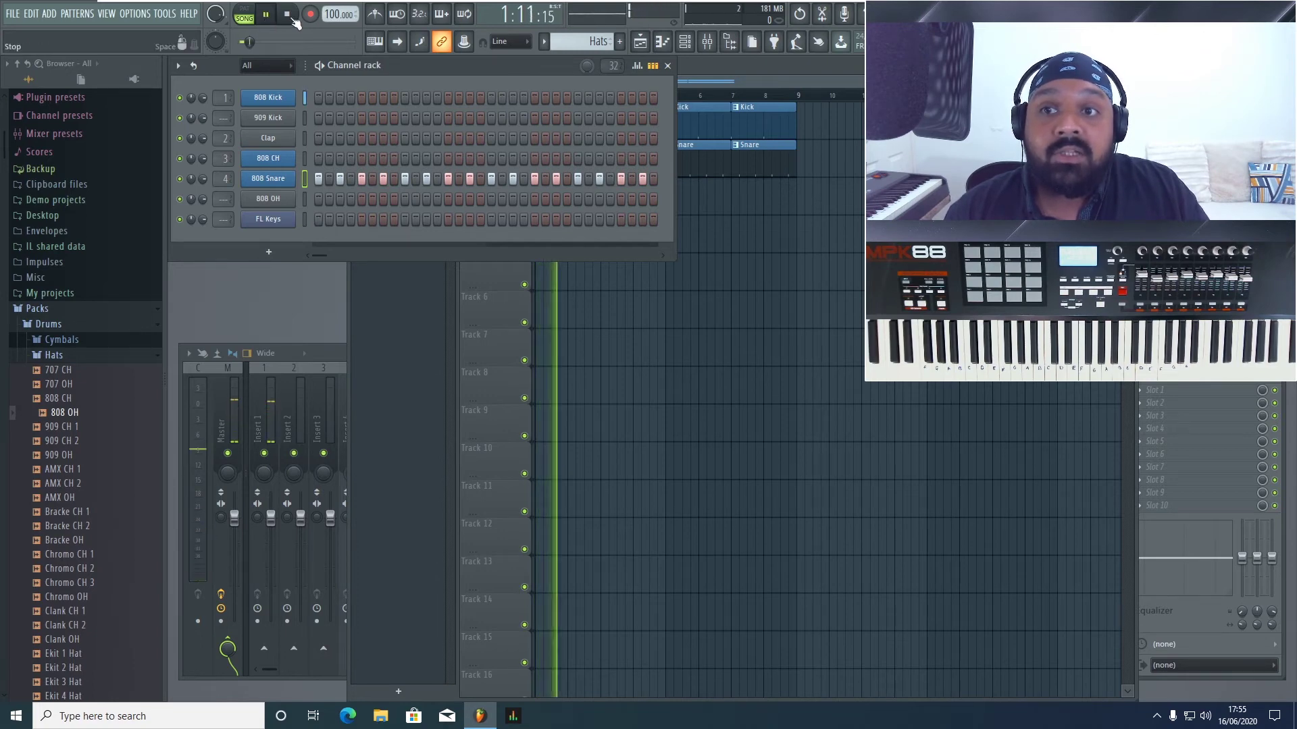
pyautogui.click(289, 15)
pyautogui.click(135, 14)
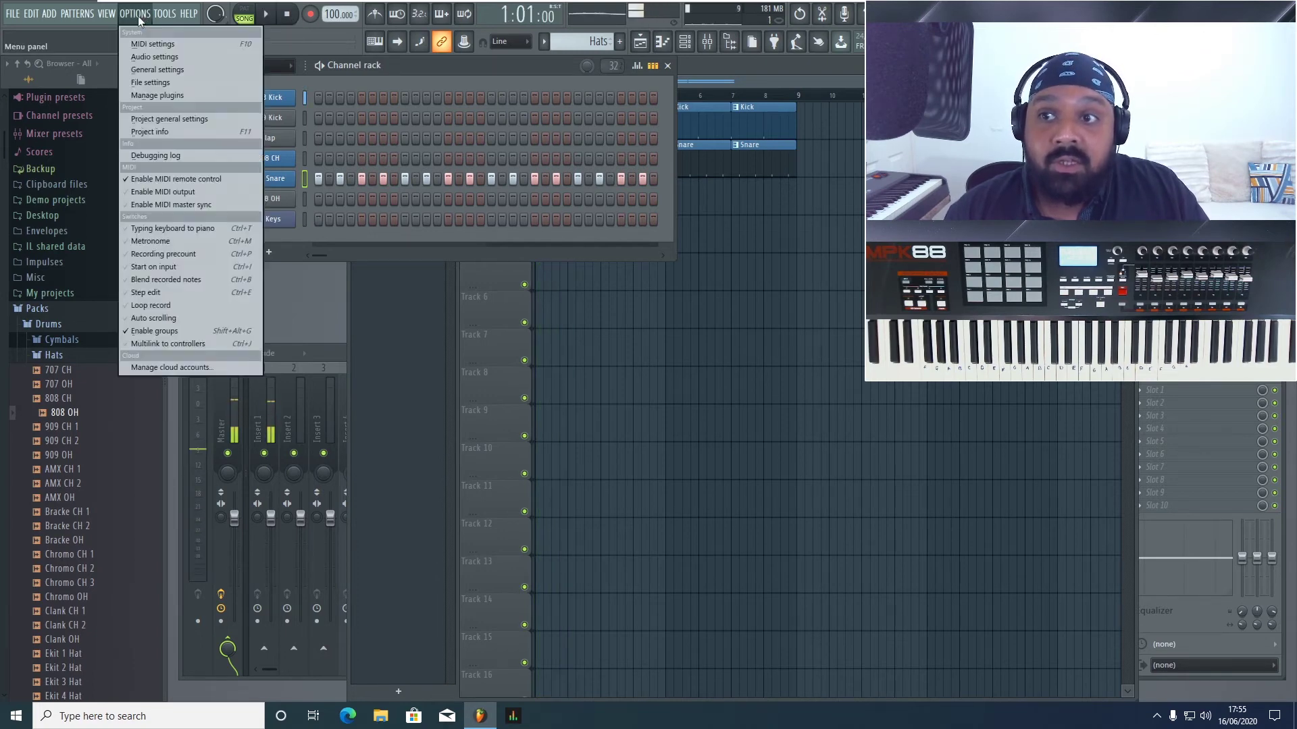
pyautogui.click(161, 59)
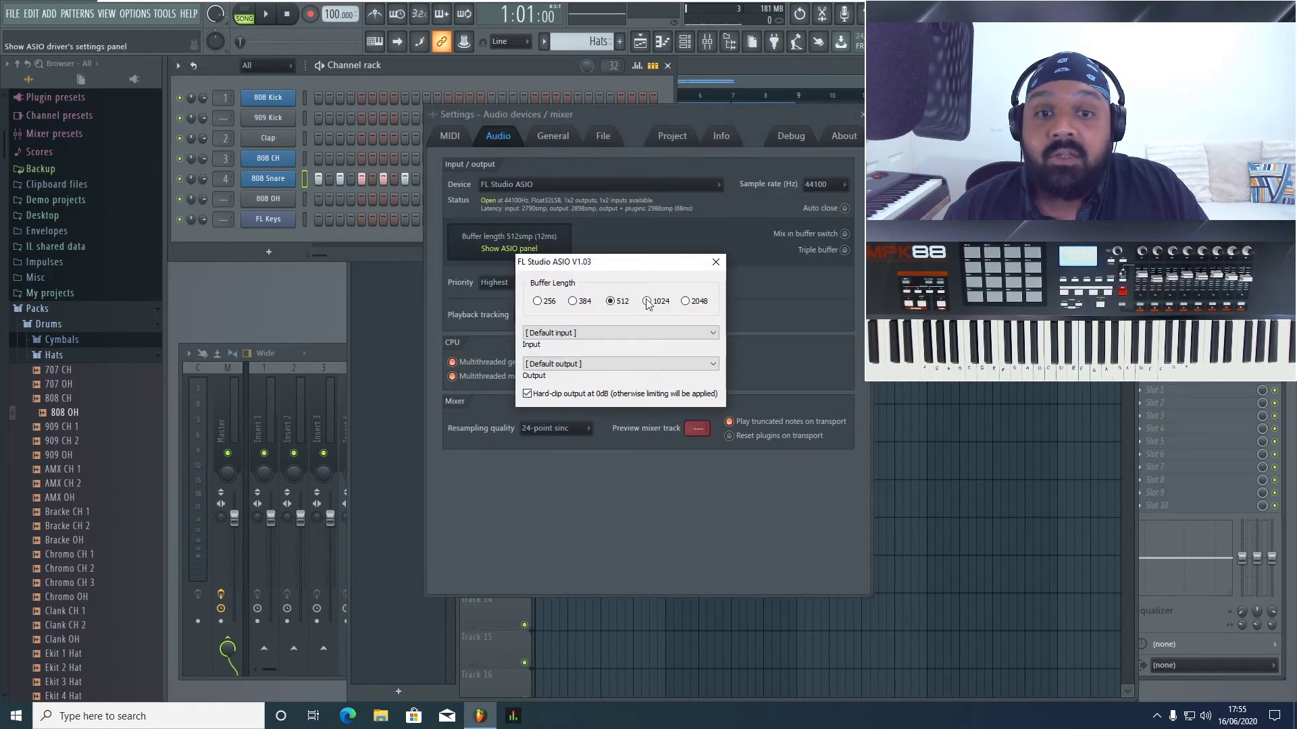
pyautogui.click(715, 264)
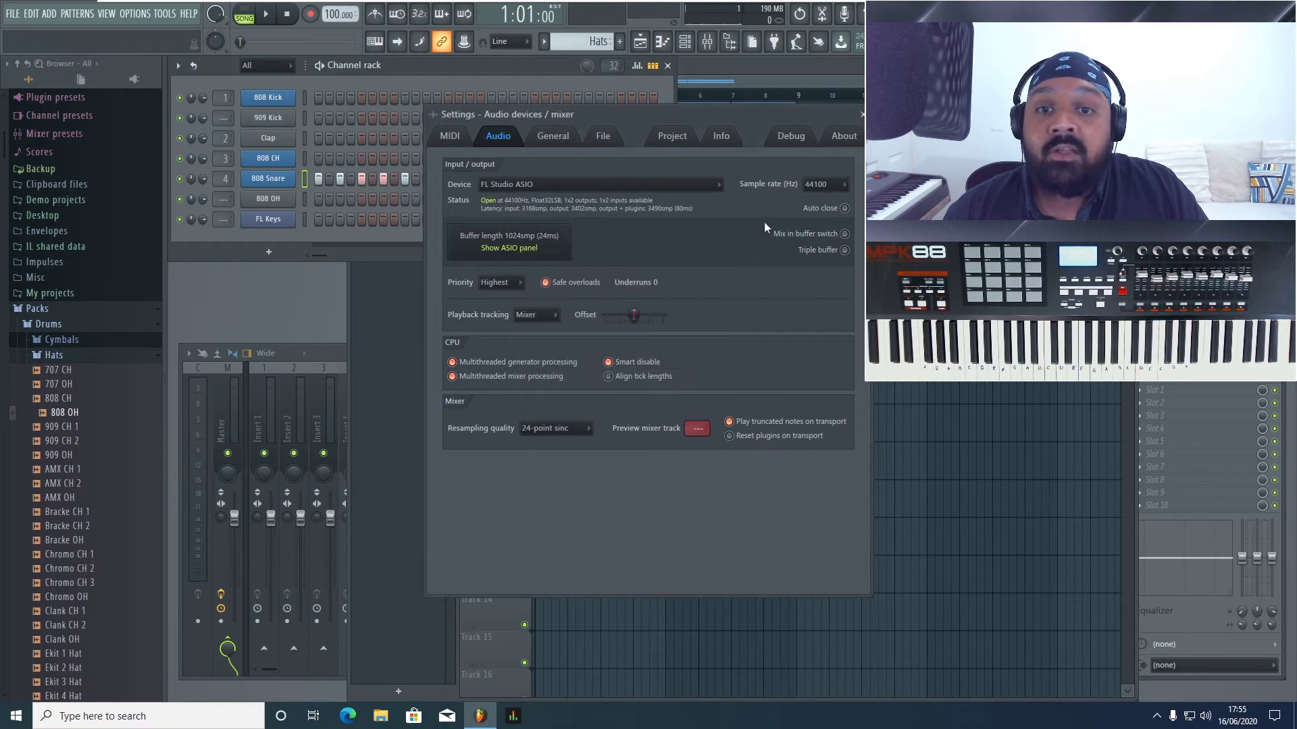
pyautogui.click(862, 115)
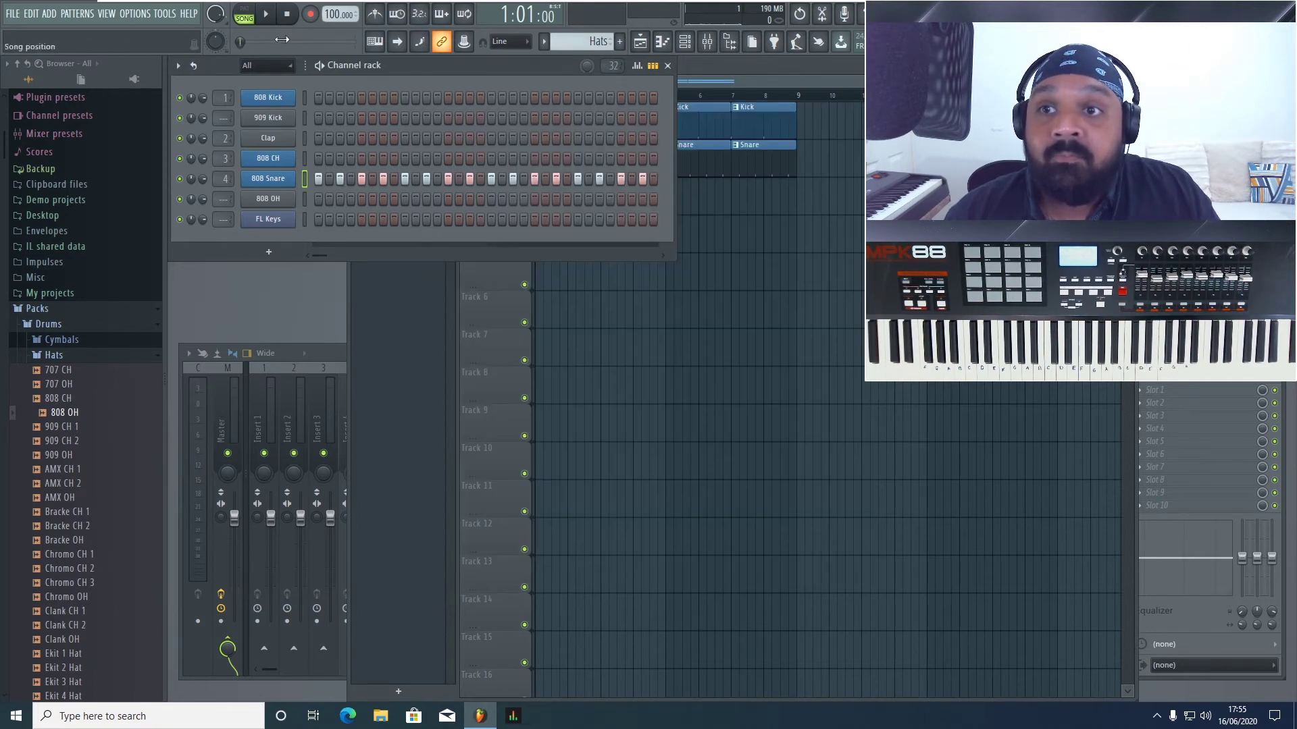
# - Test song playback before and after choosing 24-point sinc as the mixer's resampling quality in the audio settings
pyautogui.click(273, 17)
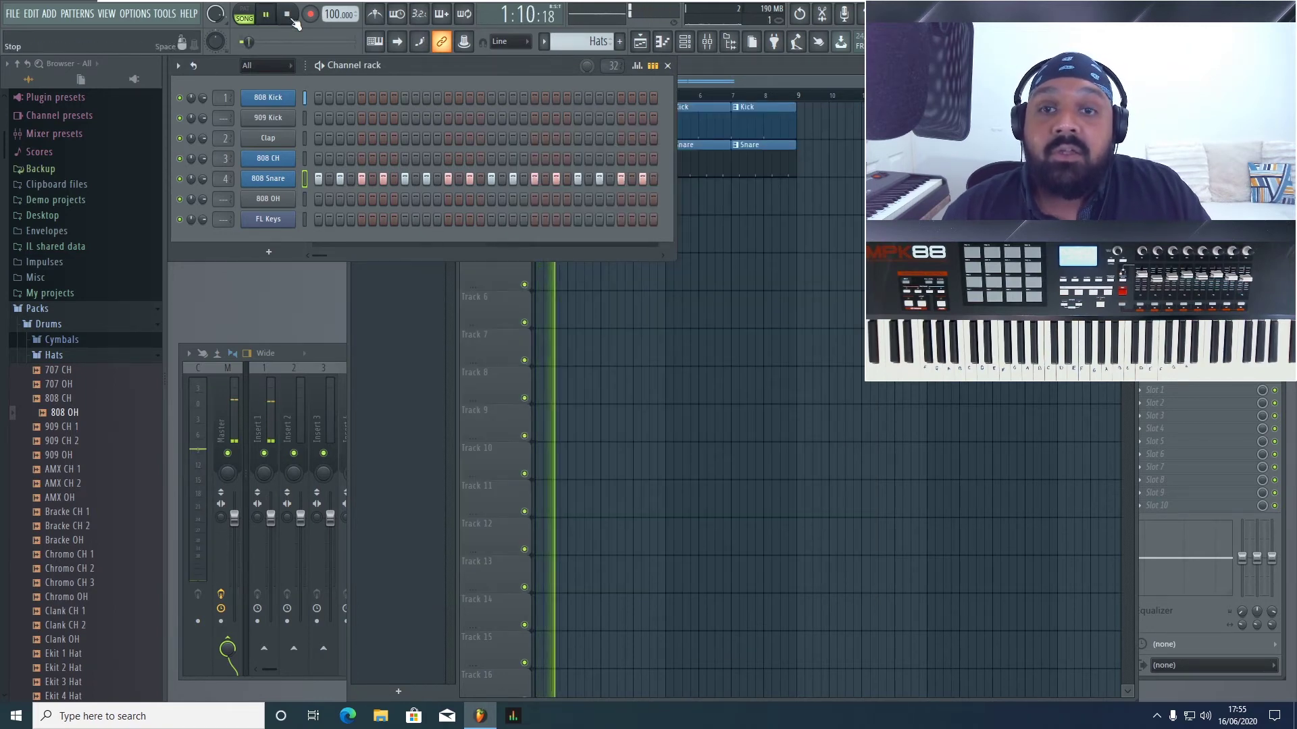
pyautogui.click(287, 15)
pyautogui.click(135, 13)
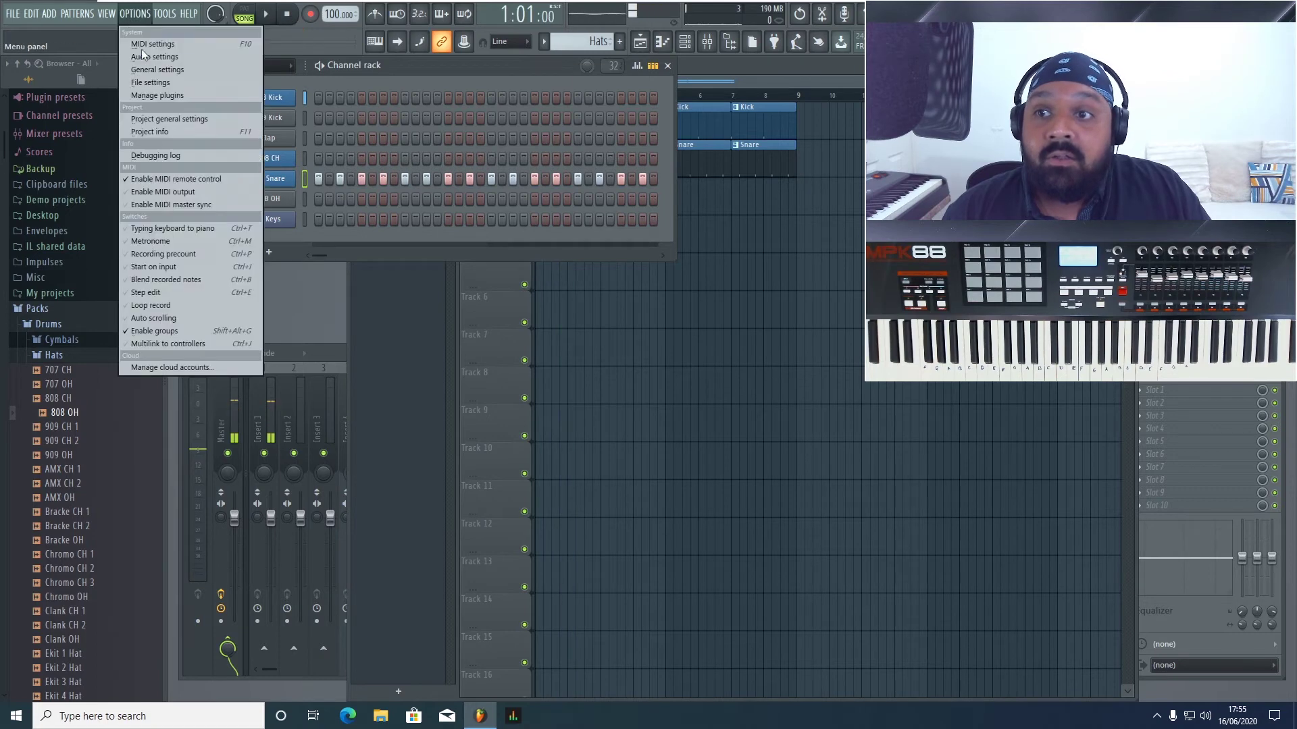
pyautogui.click(168, 59)
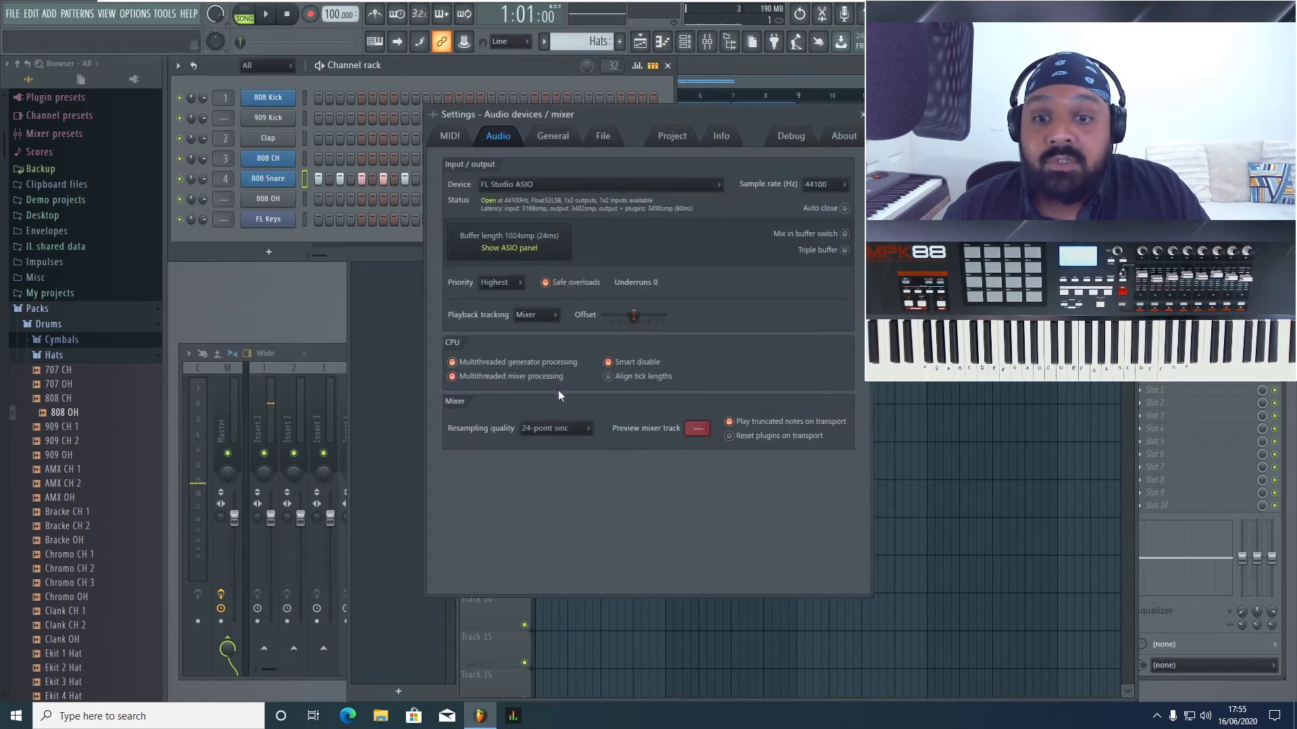
pyautogui.click(561, 430)
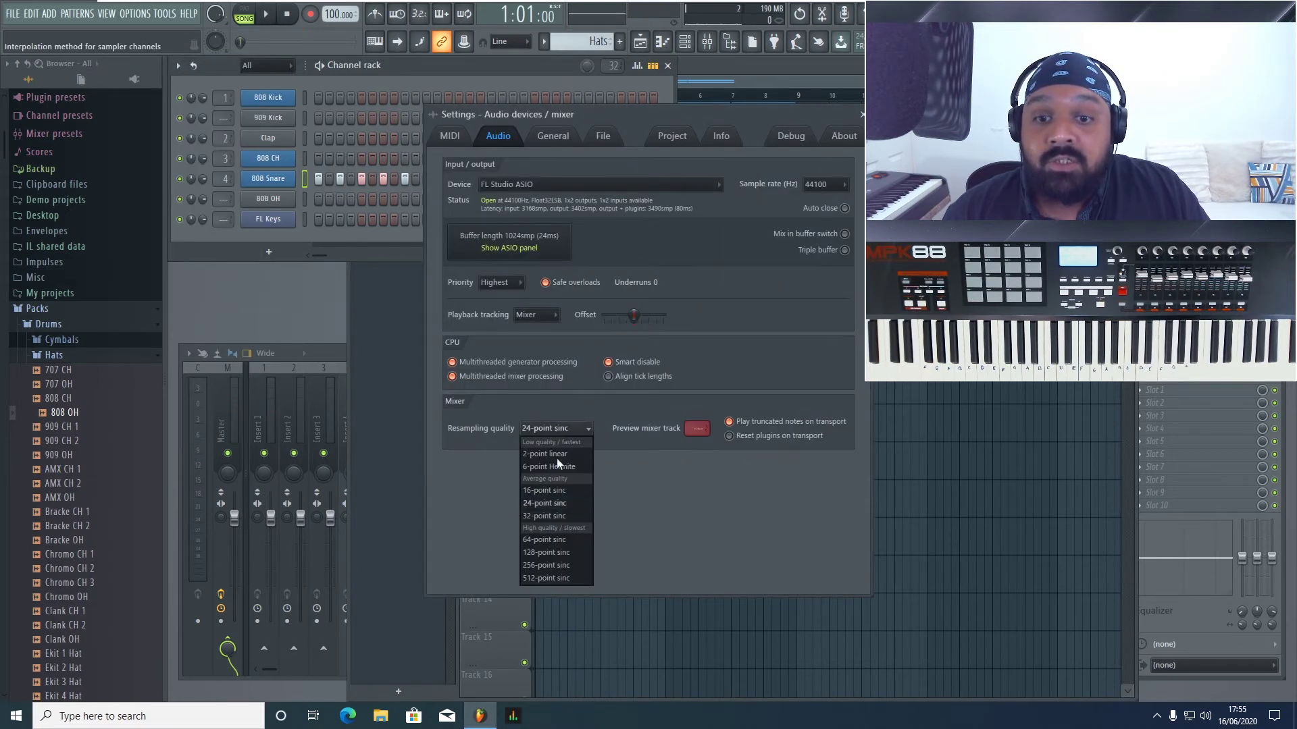
pyautogui.click(559, 502)
pyautogui.click(765, 119)
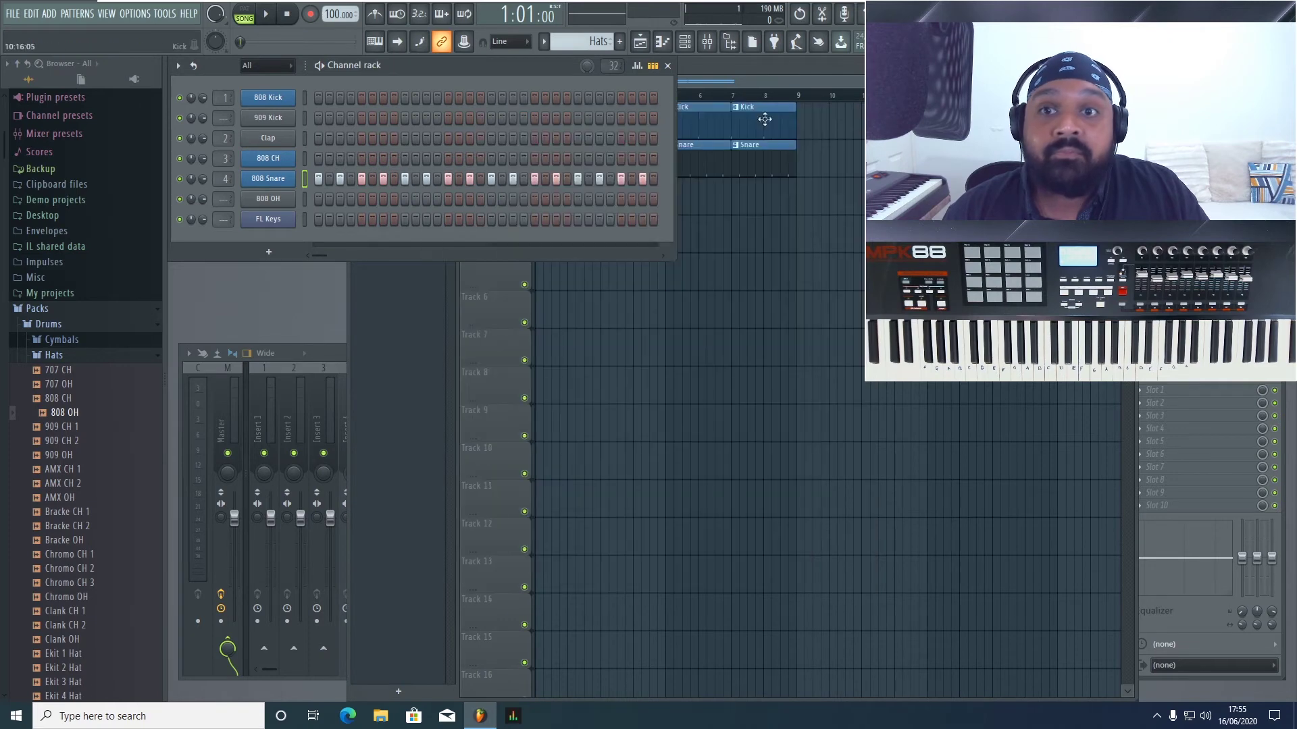
pyautogui.click(266, 14)
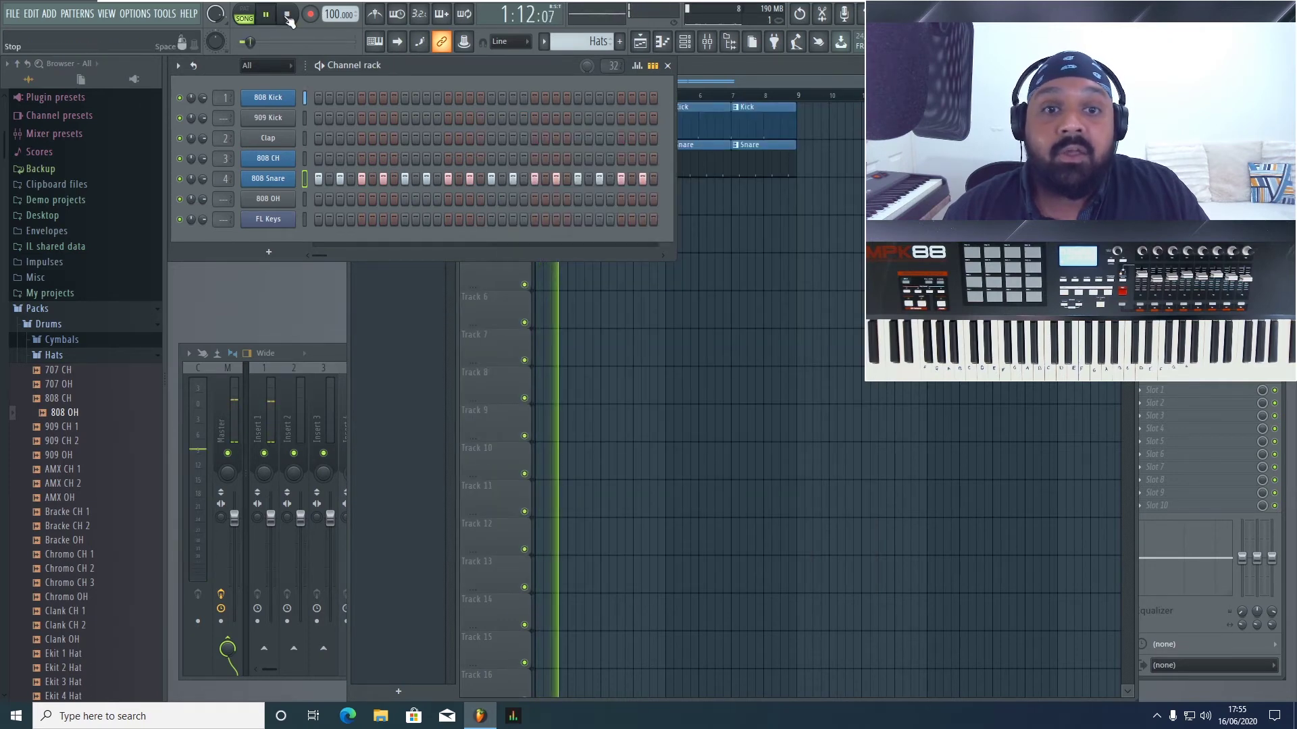
pyautogui.click(287, 17)
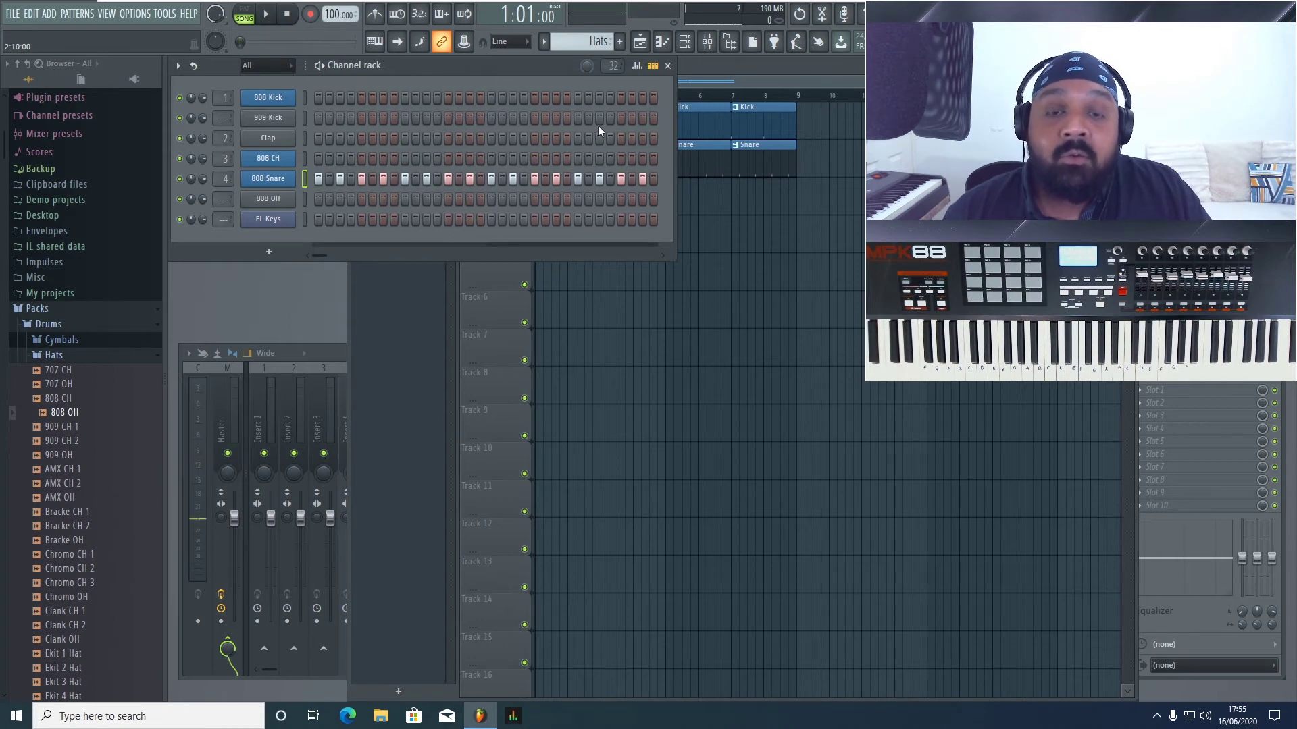
# - Draw four two-bar Hats clips back to back on playlist Track 3, filling bars 1 to 8
pyautogui.click(754, 78)
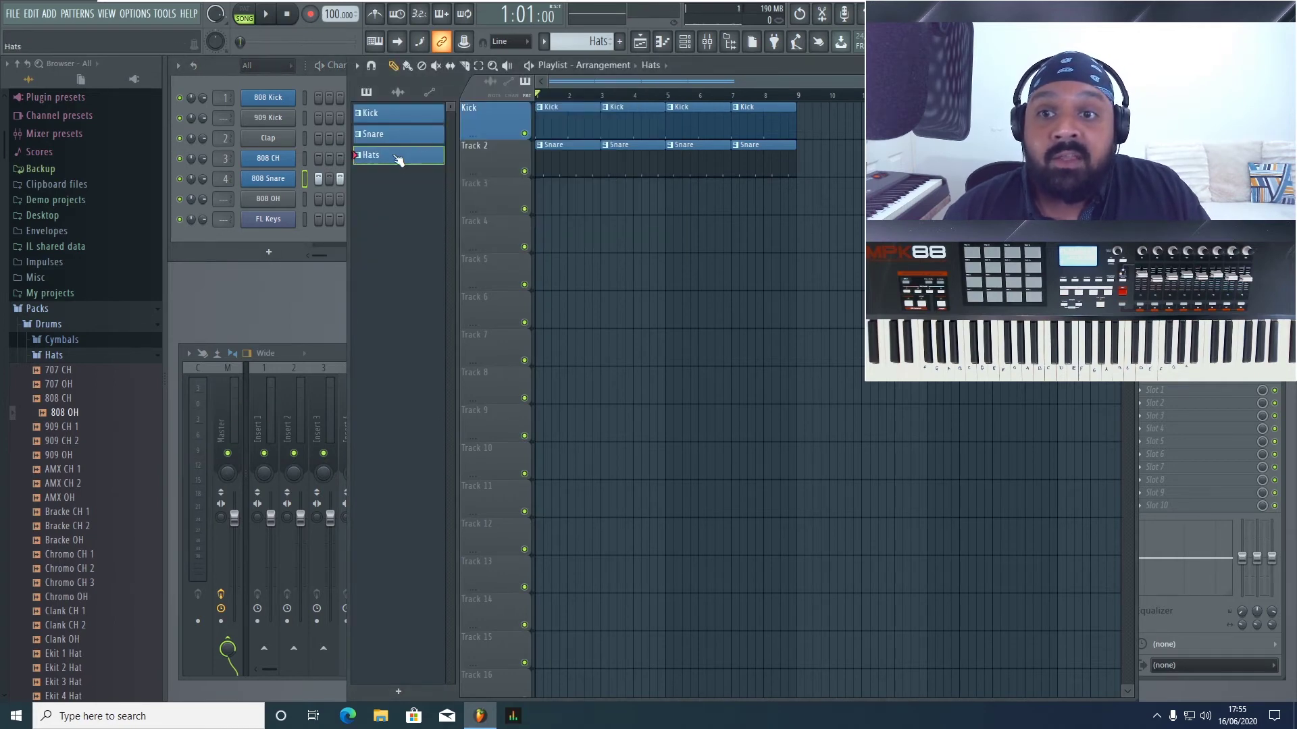
pyautogui.click(544, 202)
pyautogui.click(603, 204)
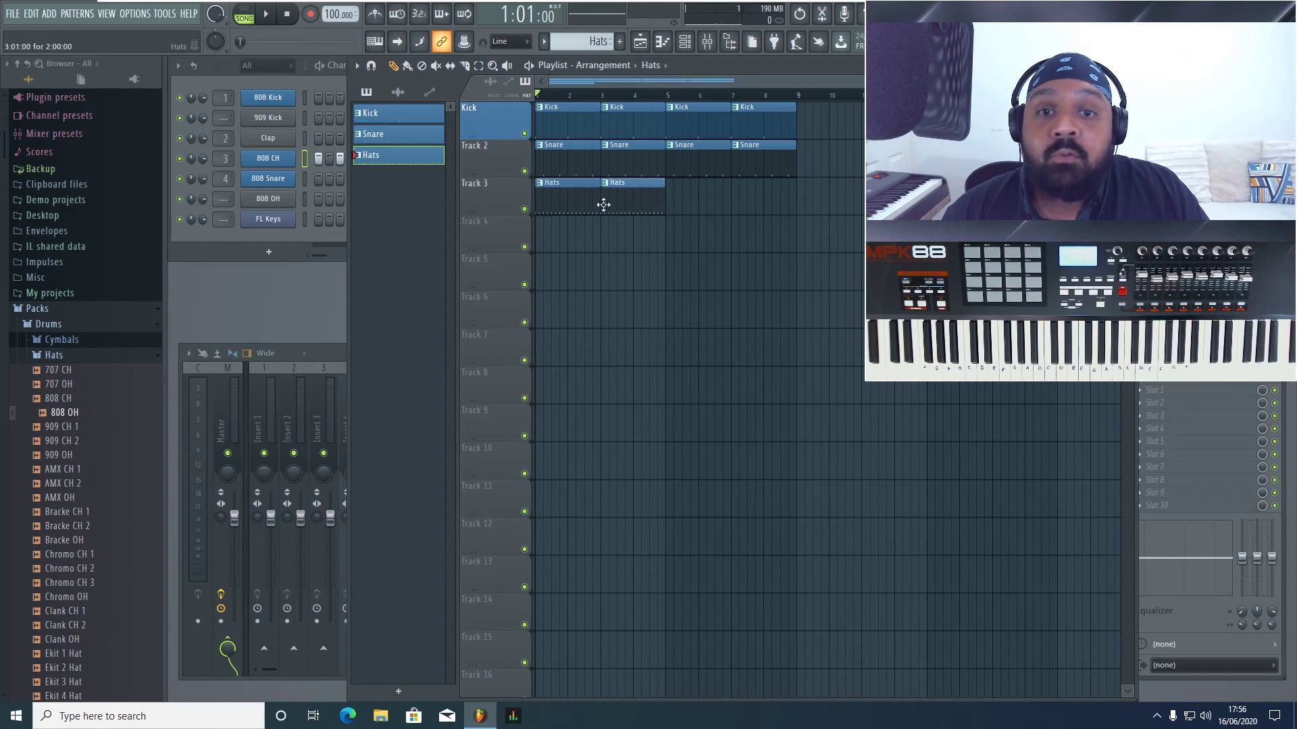
pyautogui.click(674, 204)
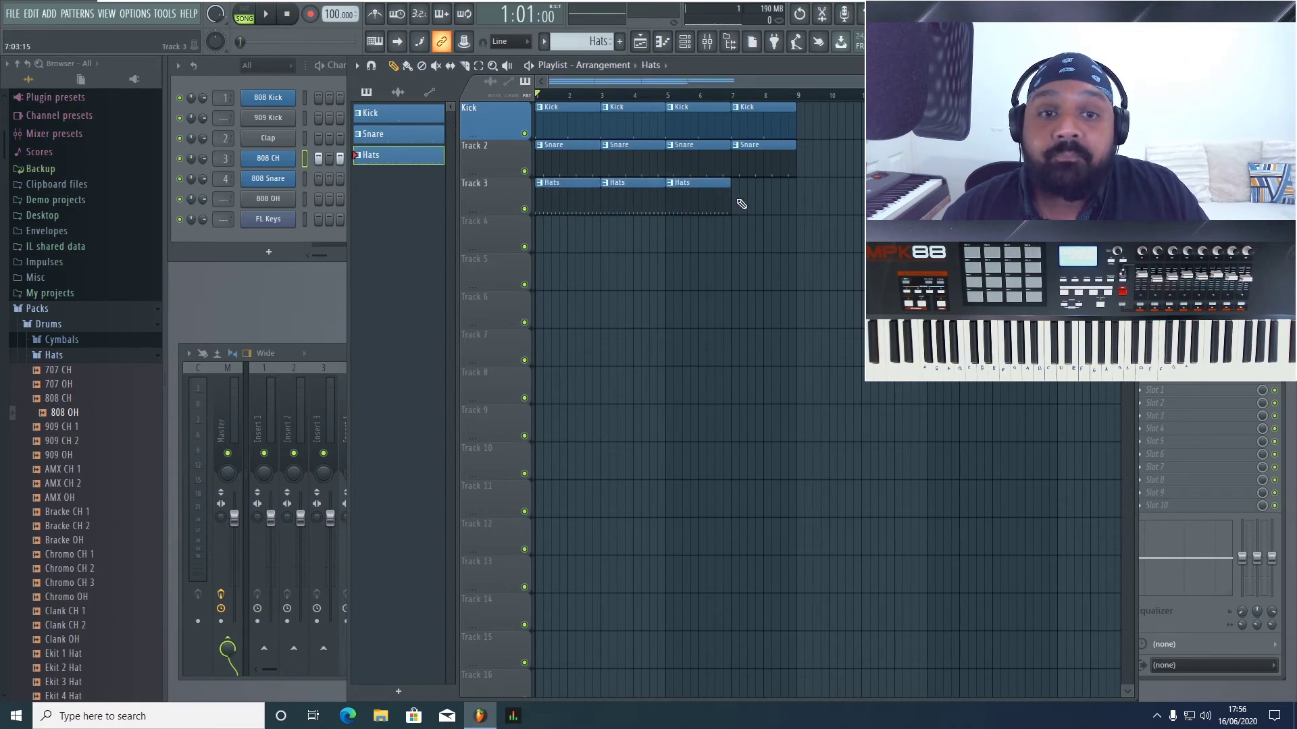
pyautogui.click(740, 204)
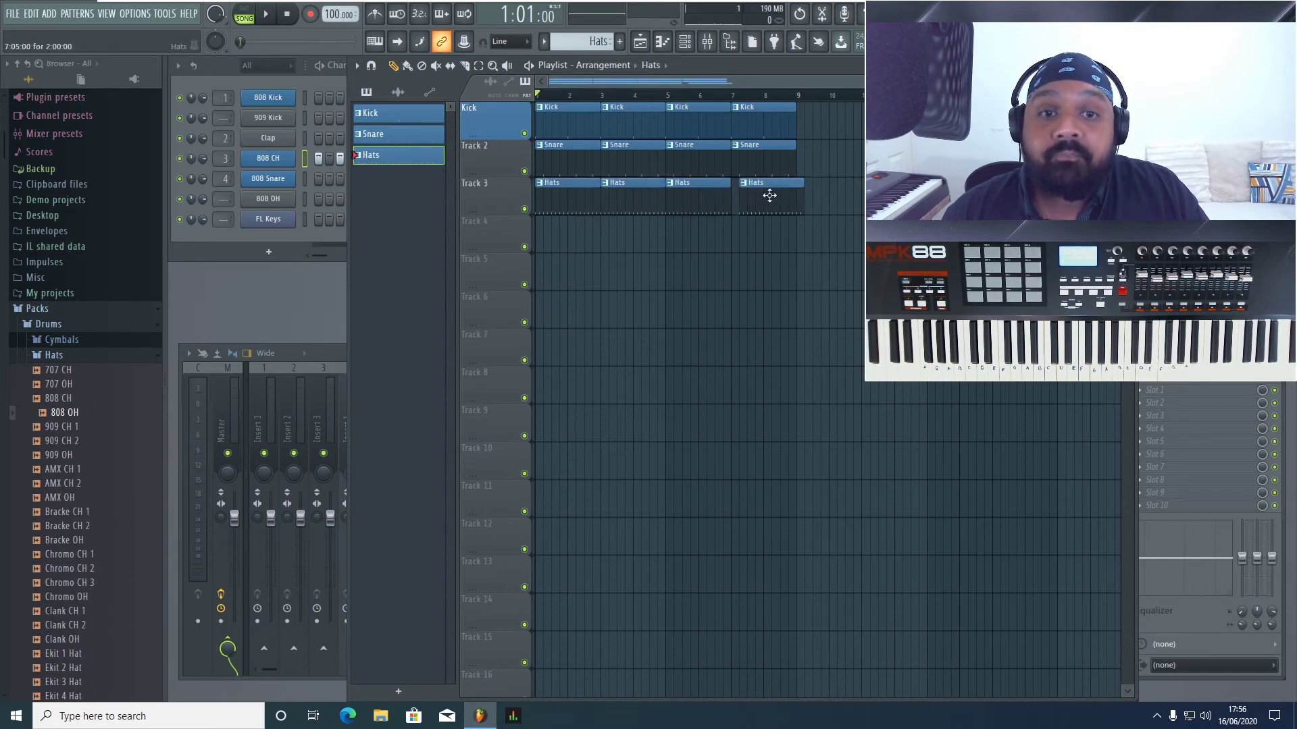
# - Play the Kick, Snare and Hats arrangement and bring the channel rack with the Hats pattern to the front
pyautogui.click(268, 15)
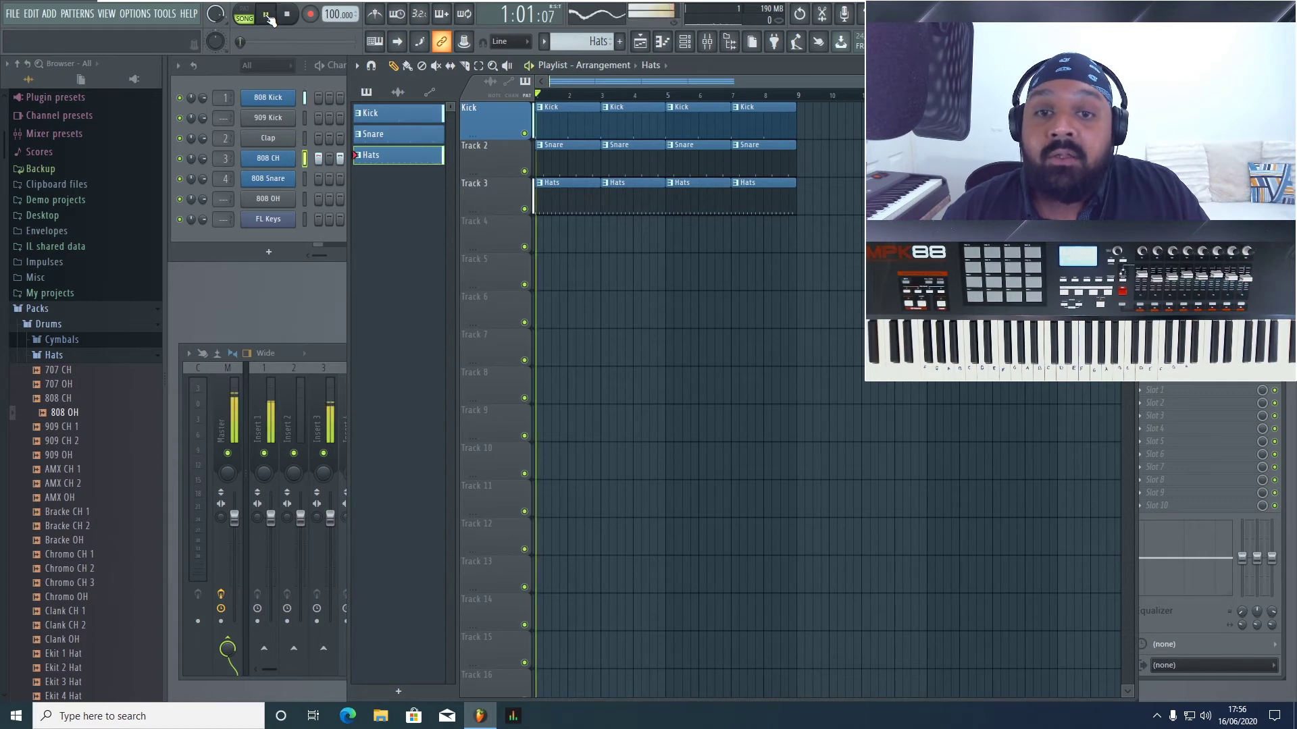
pyautogui.click(305, 235)
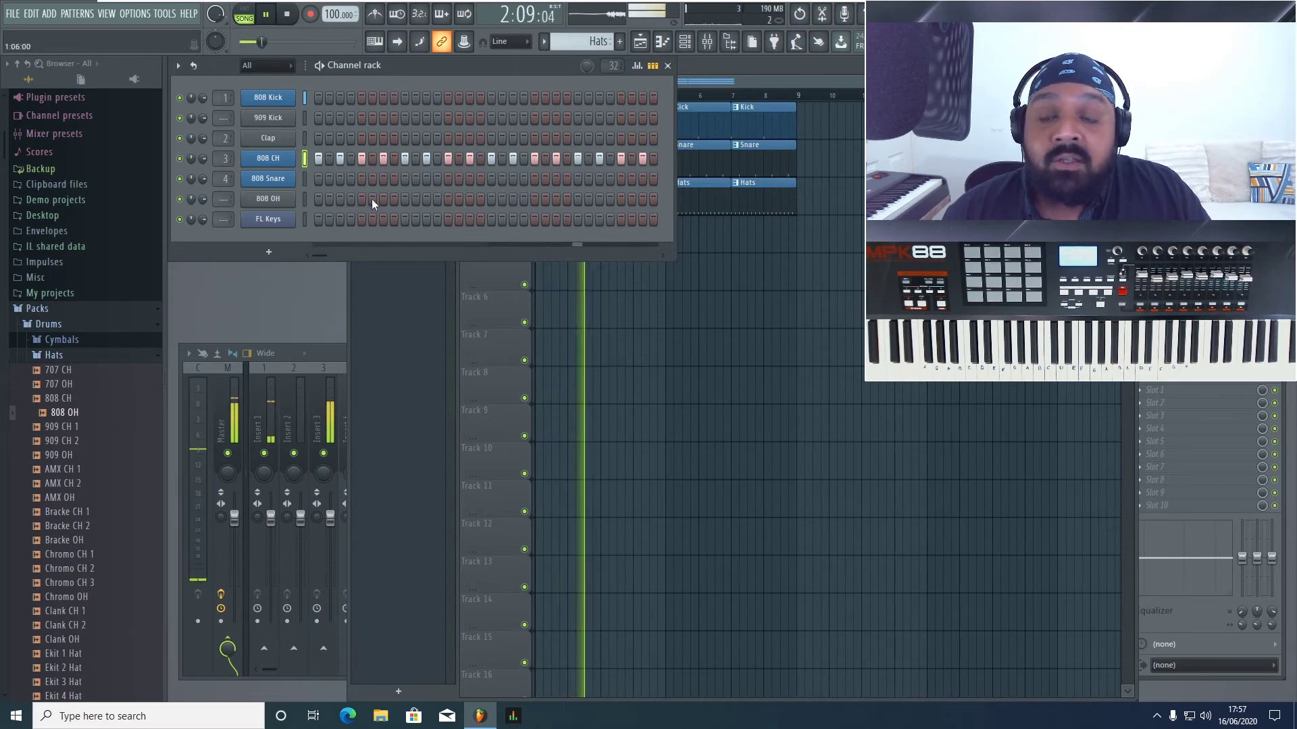
# - Add 808 OH hits on steps 3 and 19 of the Hats pattern and remove the step 3 hit
pyautogui.click(339, 201)
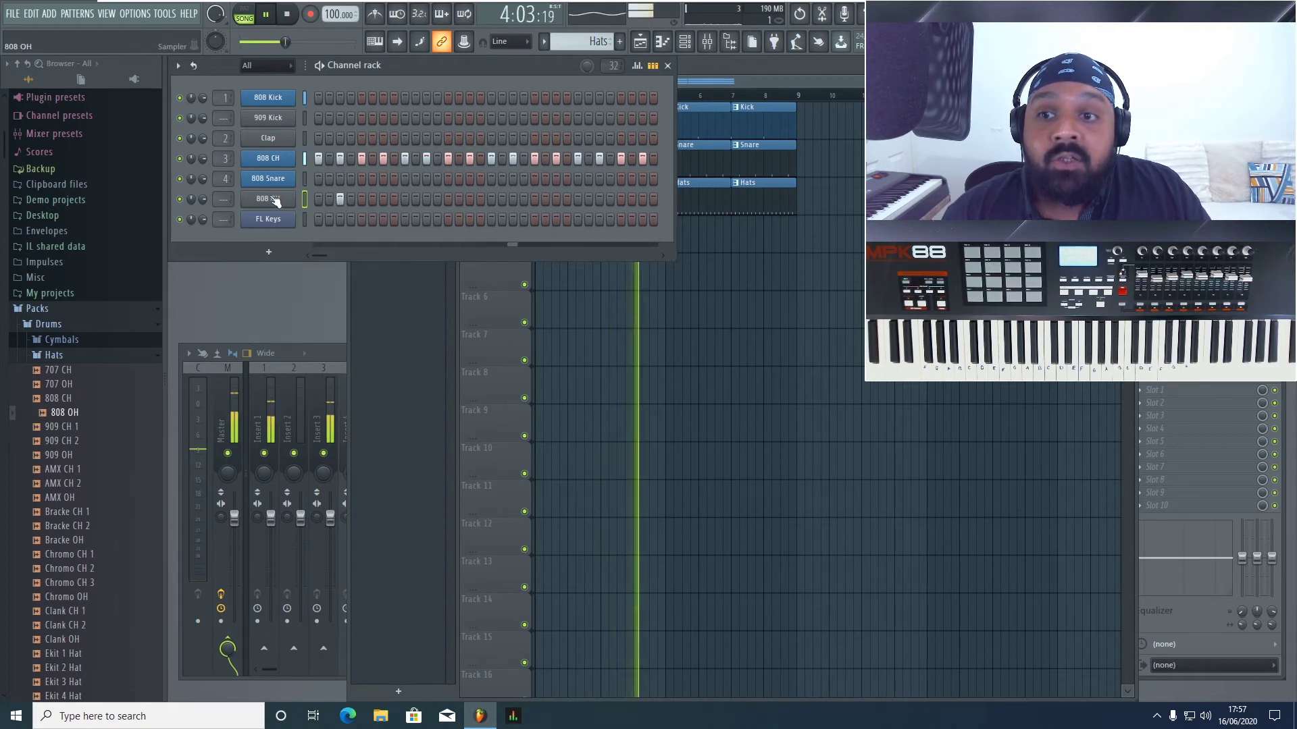
pyautogui.click(512, 199)
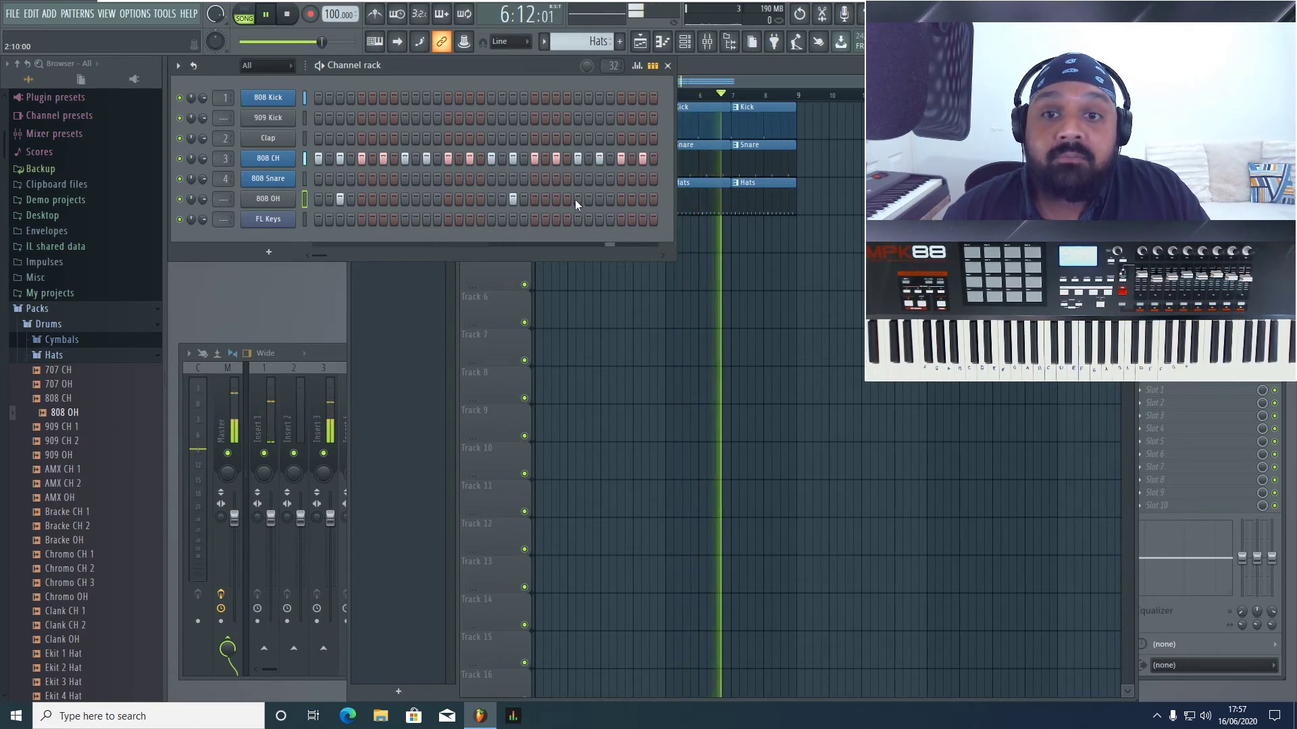
pyautogui.click(340, 199)
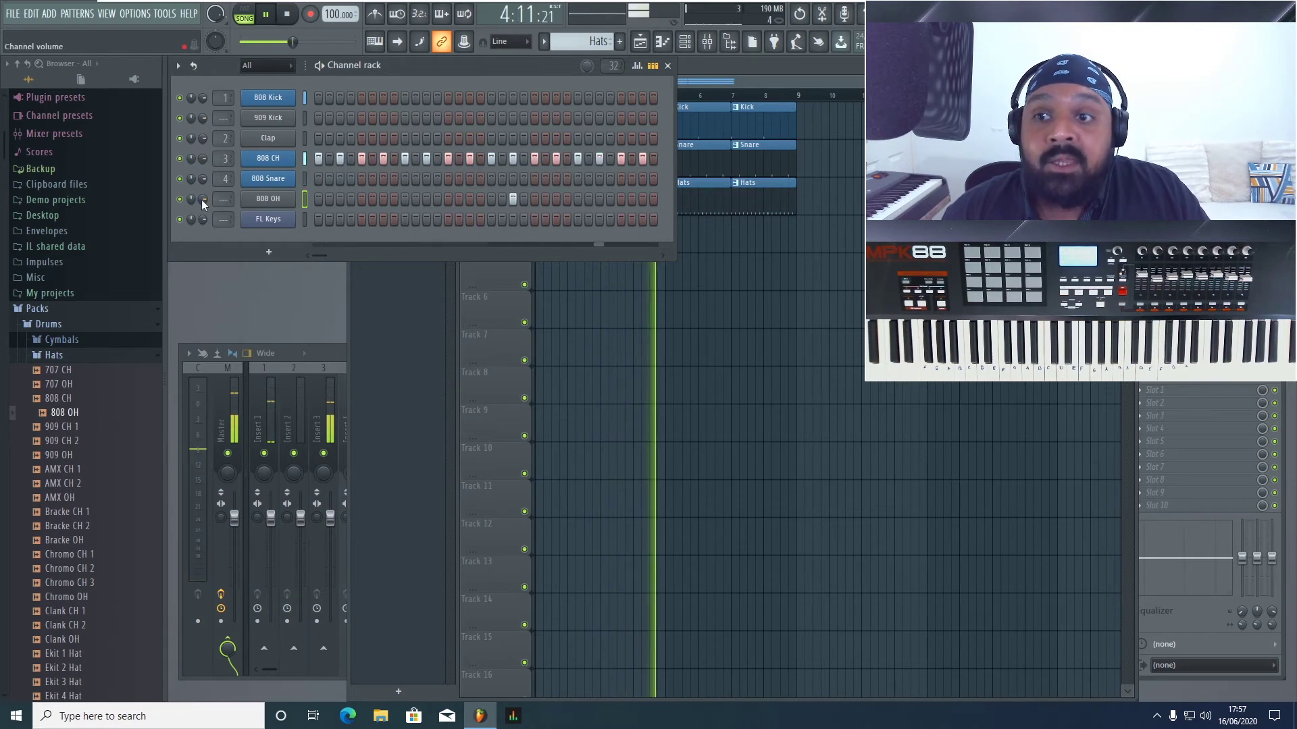
# - Lower the 808 OH channel's volume in the channel rack and further in its sampler settings
pyautogui.moveTo(201, 200); pyautogui.dragTo(201, 245)
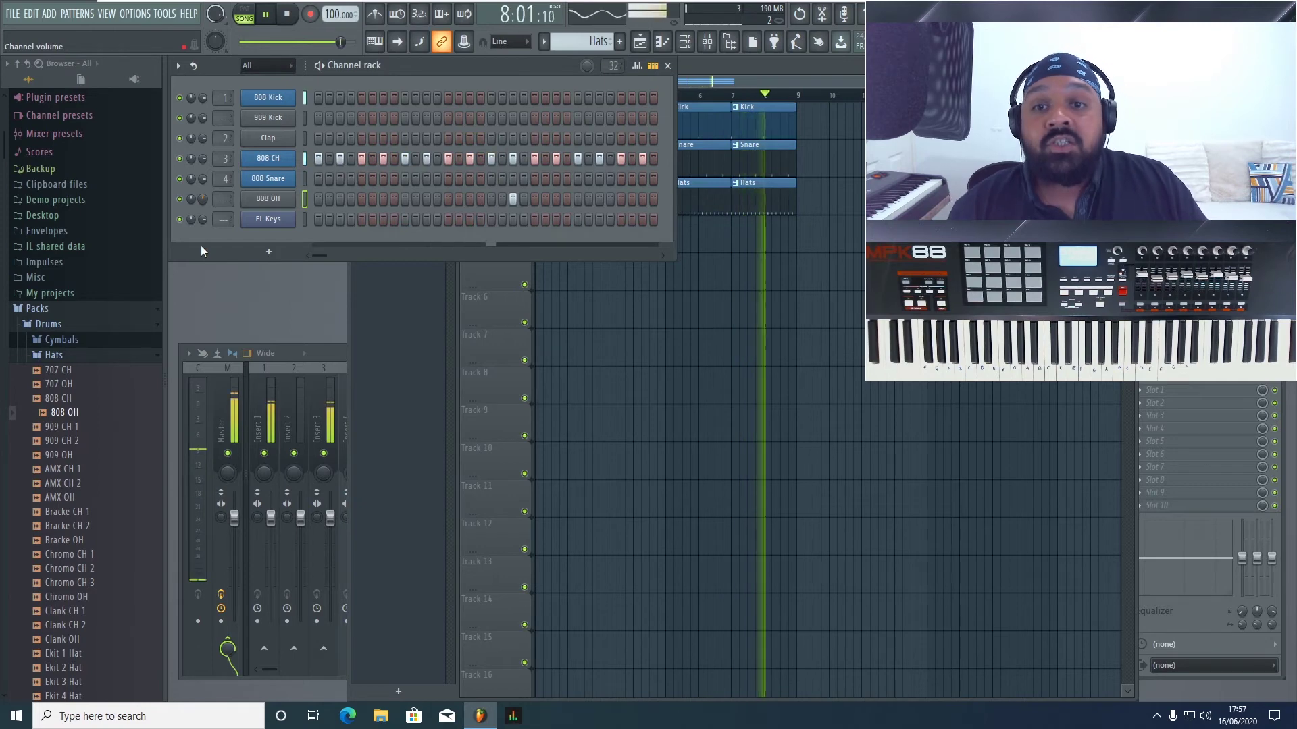
pyautogui.click(276, 198)
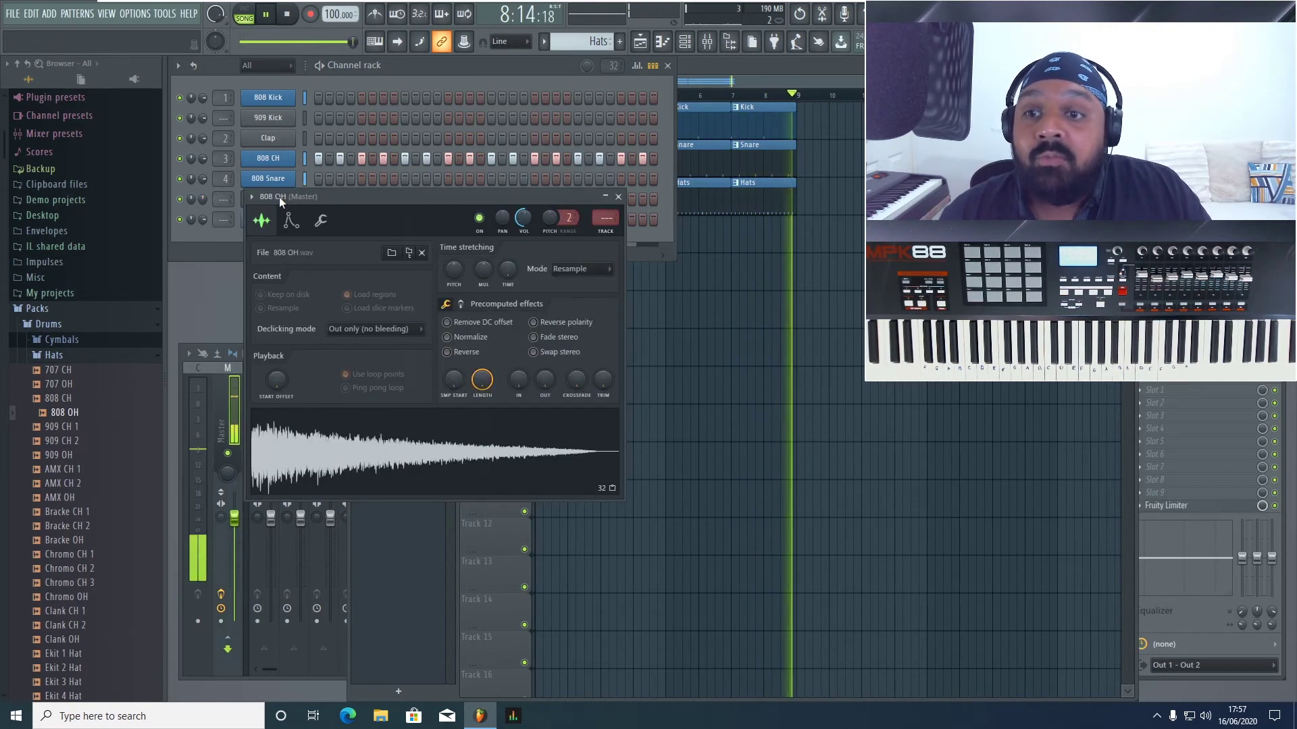
pyautogui.moveTo(332, 198); pyautogui.dragTo(378, 226)
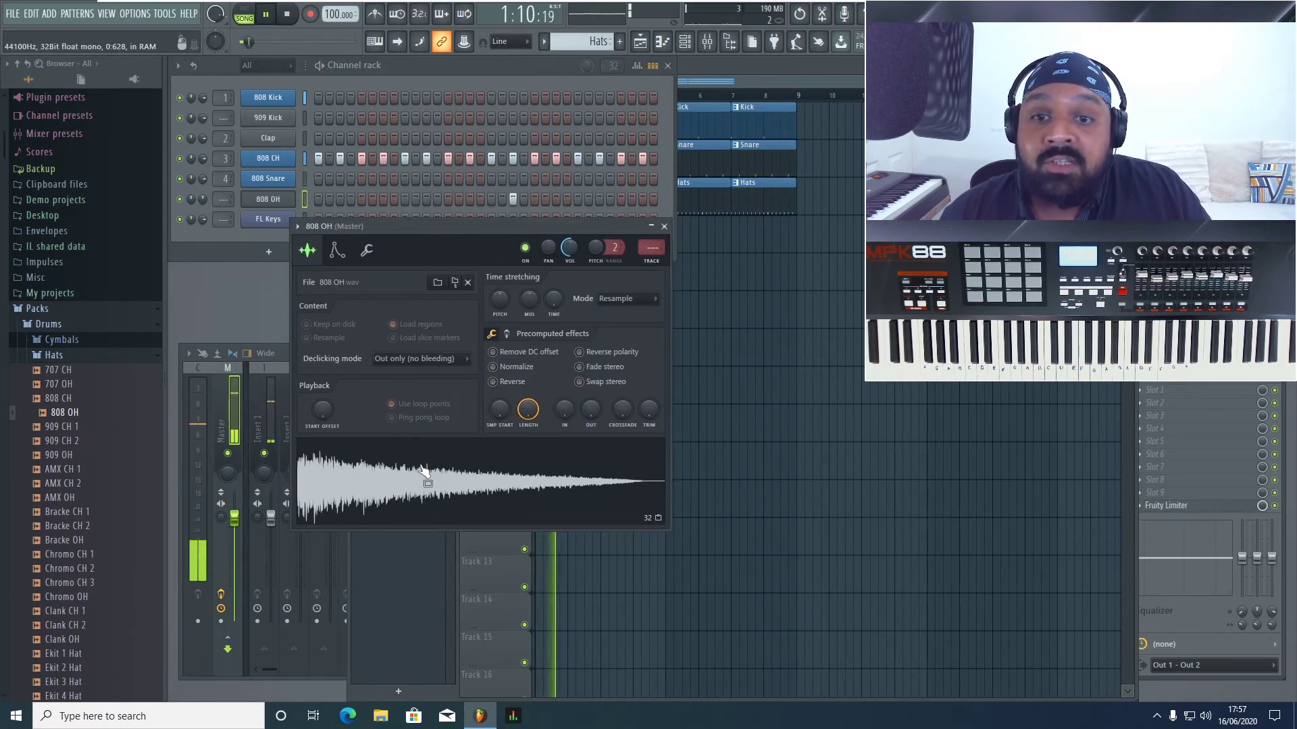
pyautogui.moveTo(570, 248)
pyautogui.mouseDown()
pyautogui.moveTo(570, 287)
pyautogui.moveTo(570, 267)
pyautogui.mouseUp()
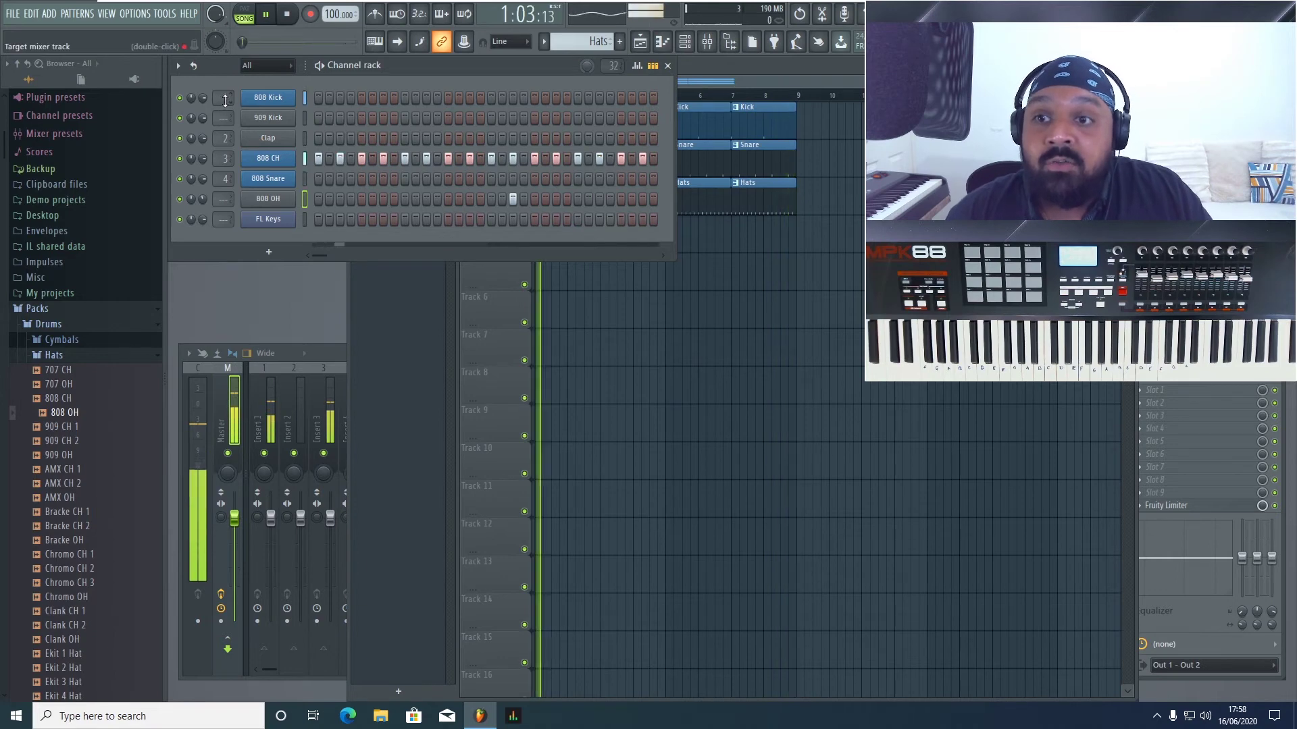
# - Bring the mixer to the front and rename mixer track Insert 1 as Kick
pyautogui.doubleClick(335, 349)
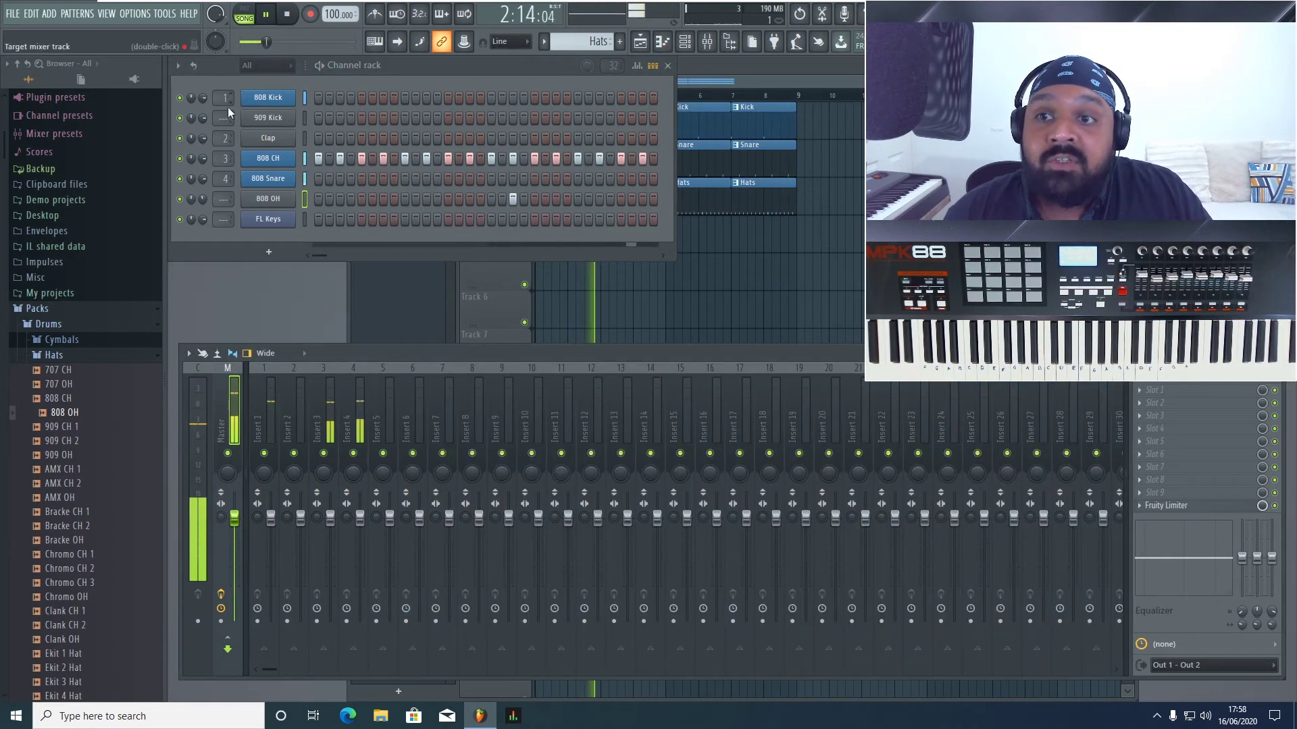
pyautogui.rightClick(274, 412)
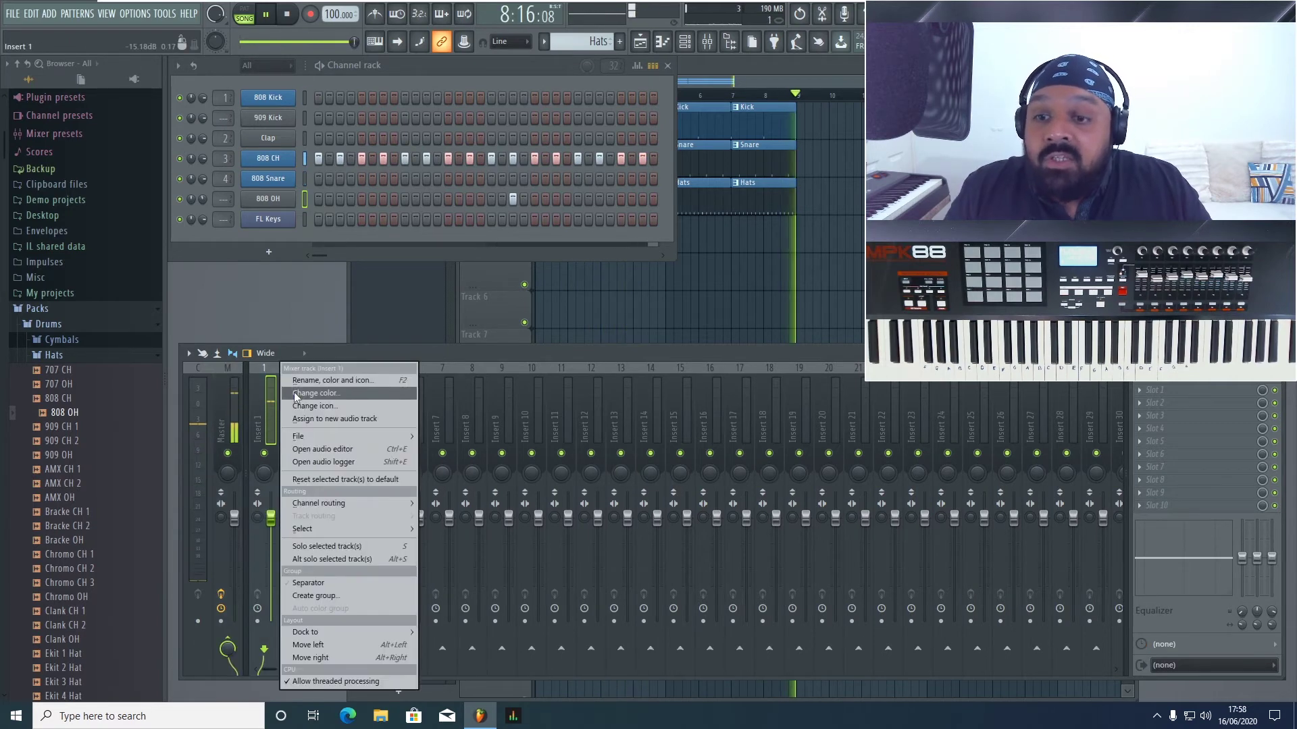
pyautogui.click(307, 382)
pyautogui.write('Kick')
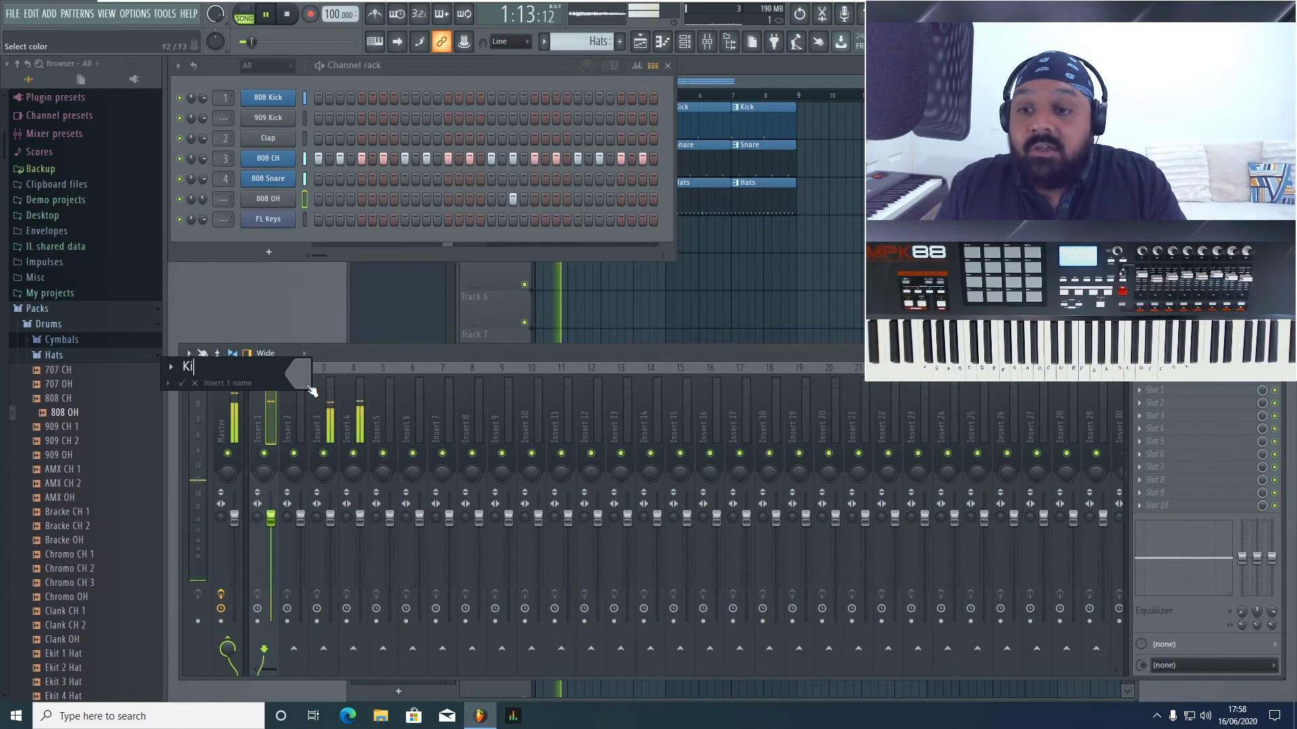
pyautogui.press('Return')
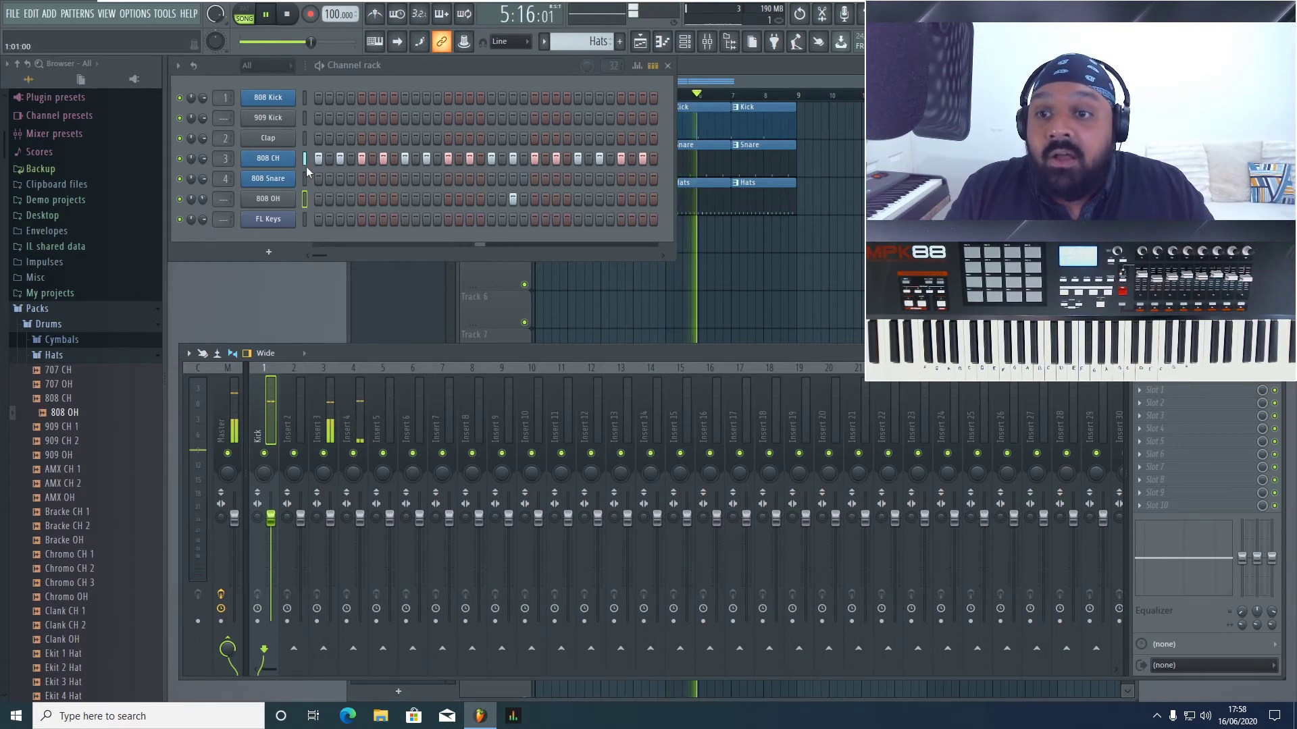
# - Rename mixer track Insert 3 as Hats
pyautogui.click(298, 428)
pyautogui.rightClick(331, 428)
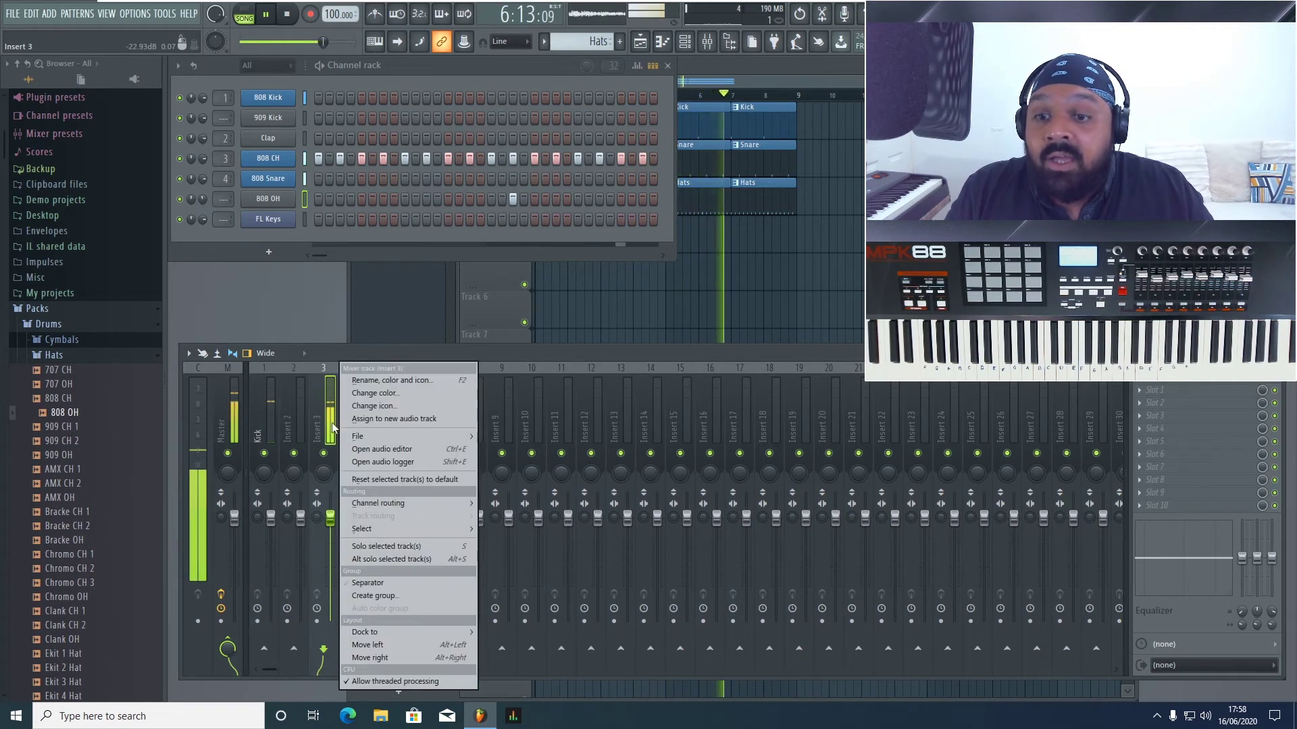
pyautogui.click(370, 377)
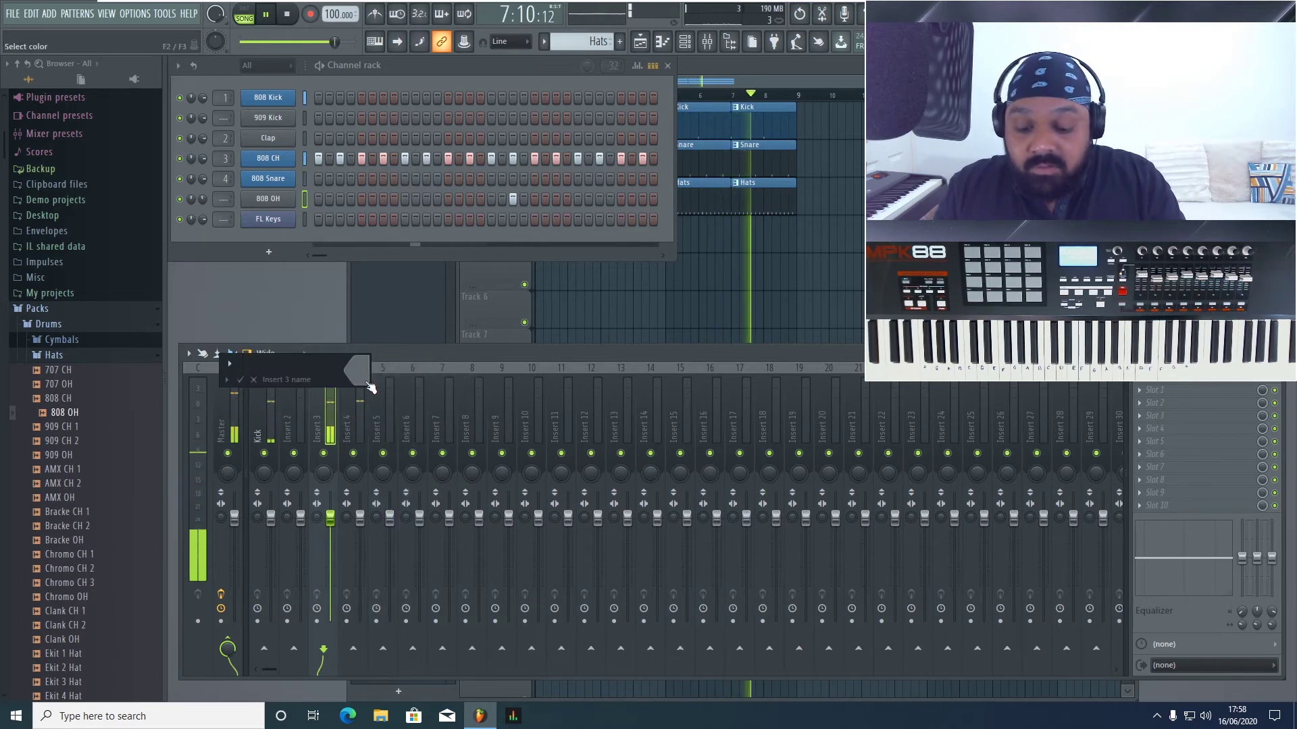
pyautogui.write('Hats')
pyautogui.press('Return')
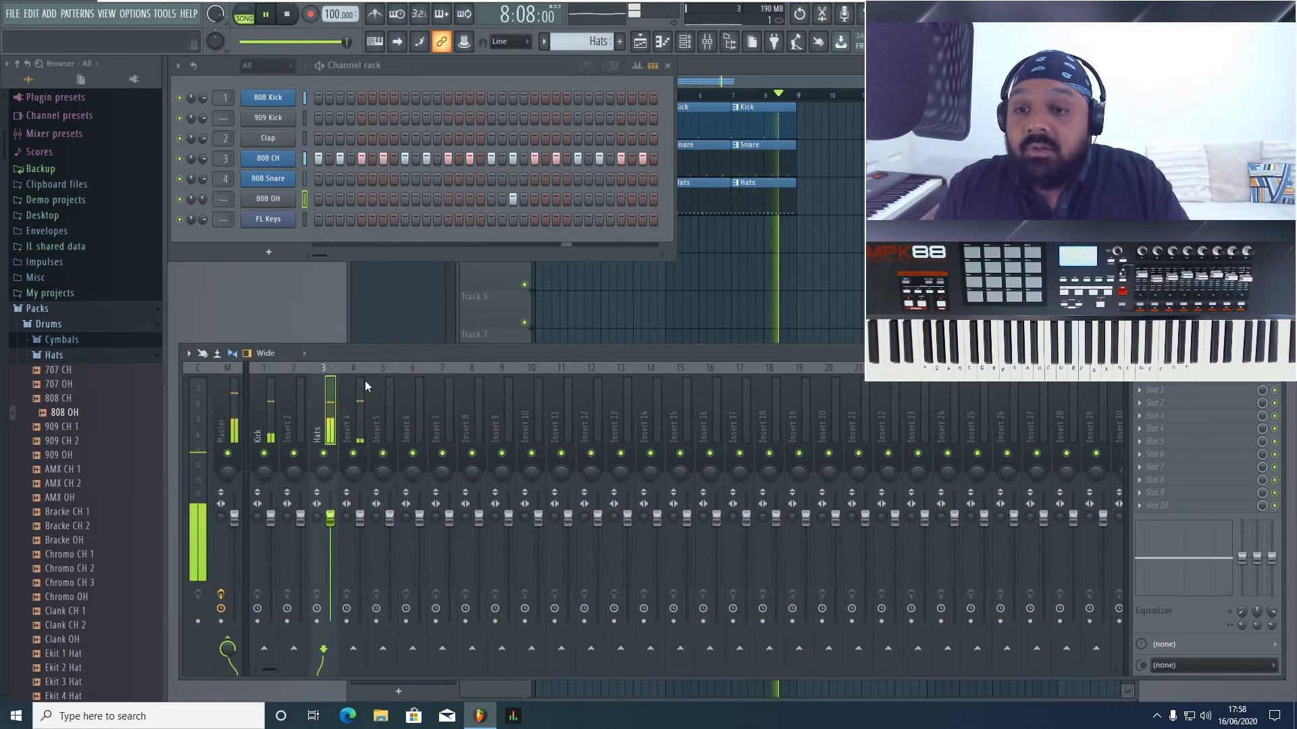
# - Rename mixer track Insert 4 as Snare
pyautogui.rightClick(363, 409)
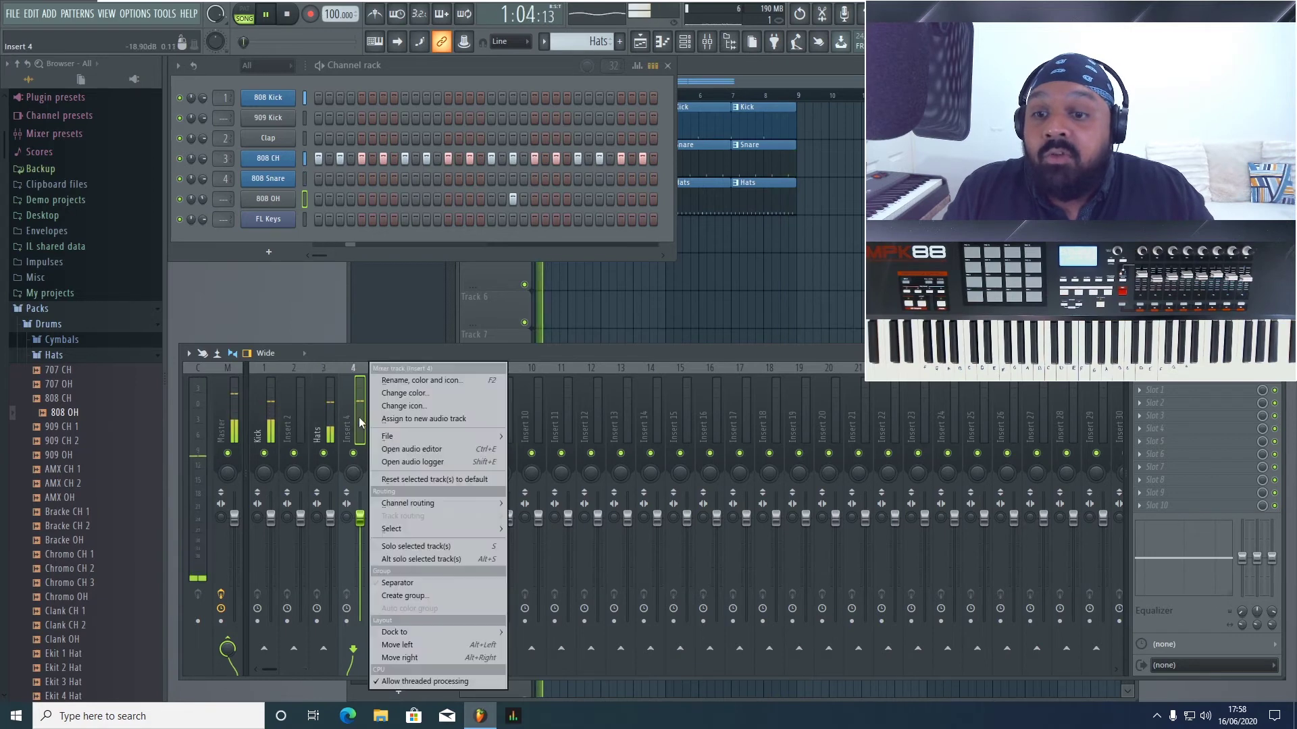
pyautogui.click(389, 380)
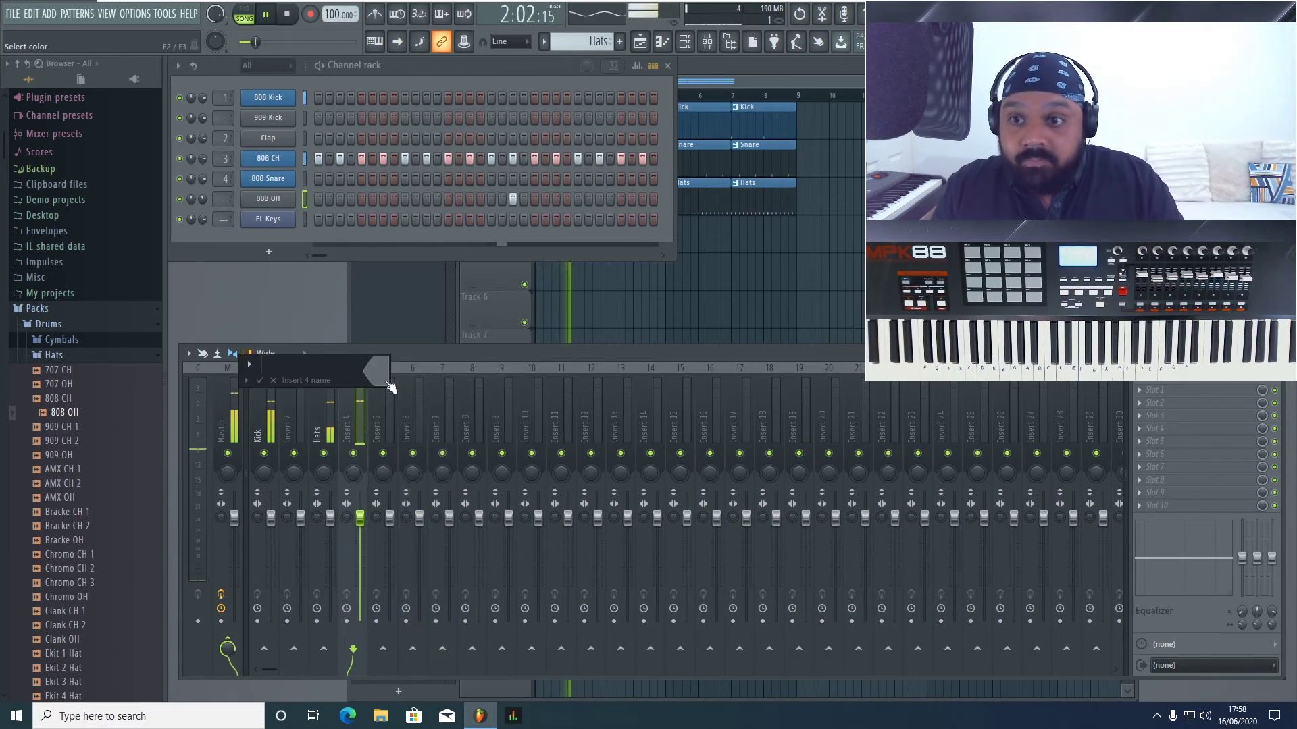
pyautogui.write('Open')
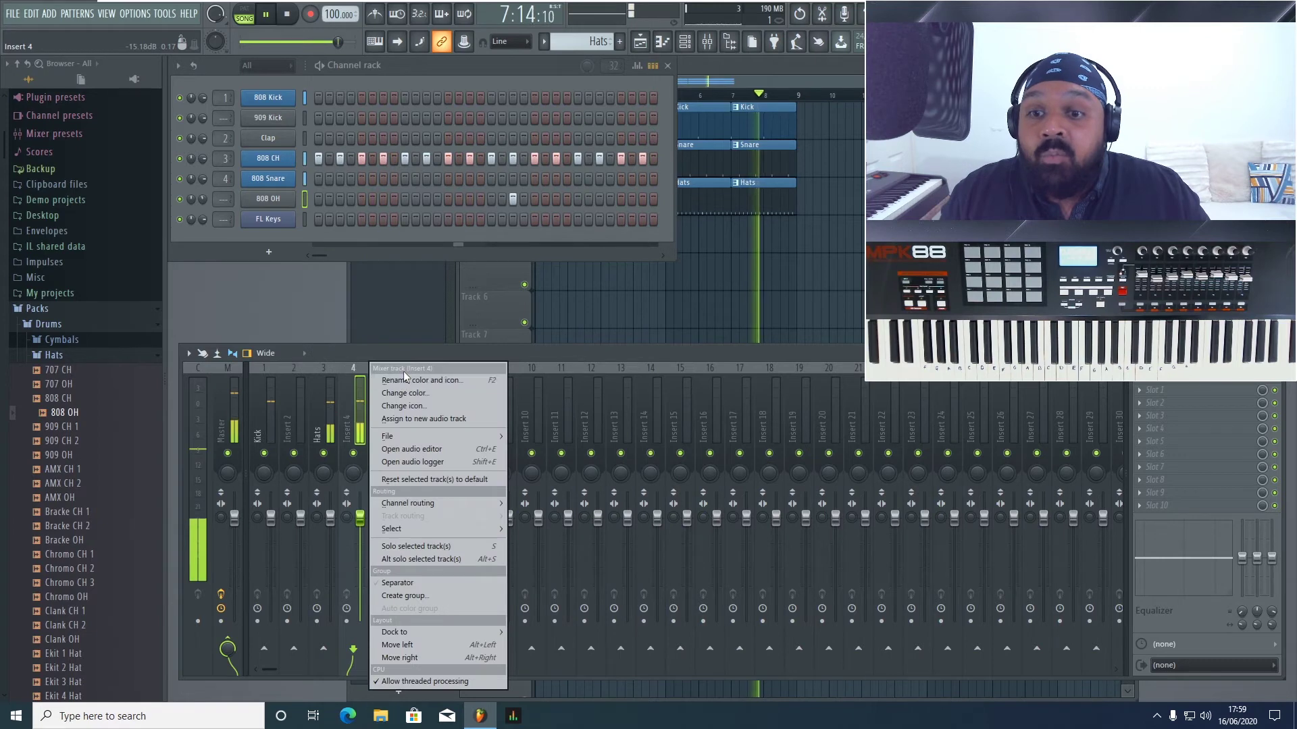
pyautogui.click(405, 382)
pyautogui.click(404, 381)
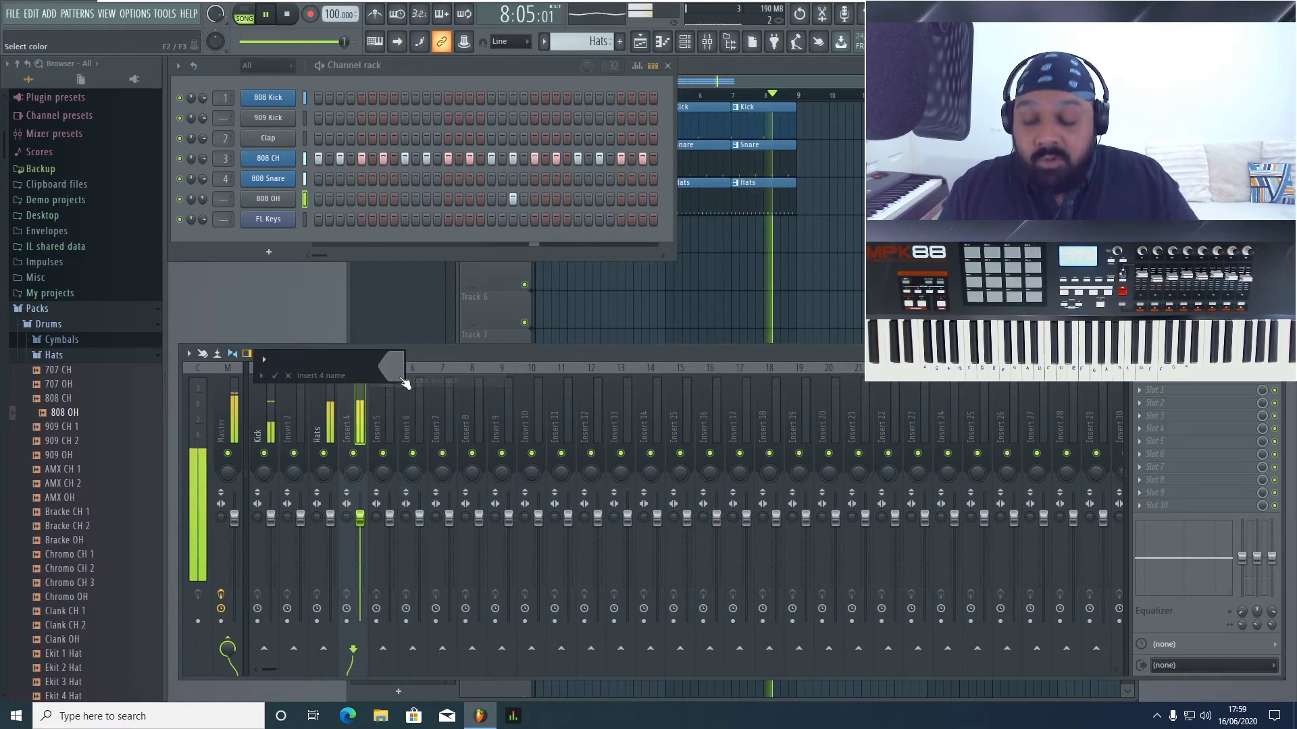
pyautogui.write('Snare')
pyautogui.press('Return')
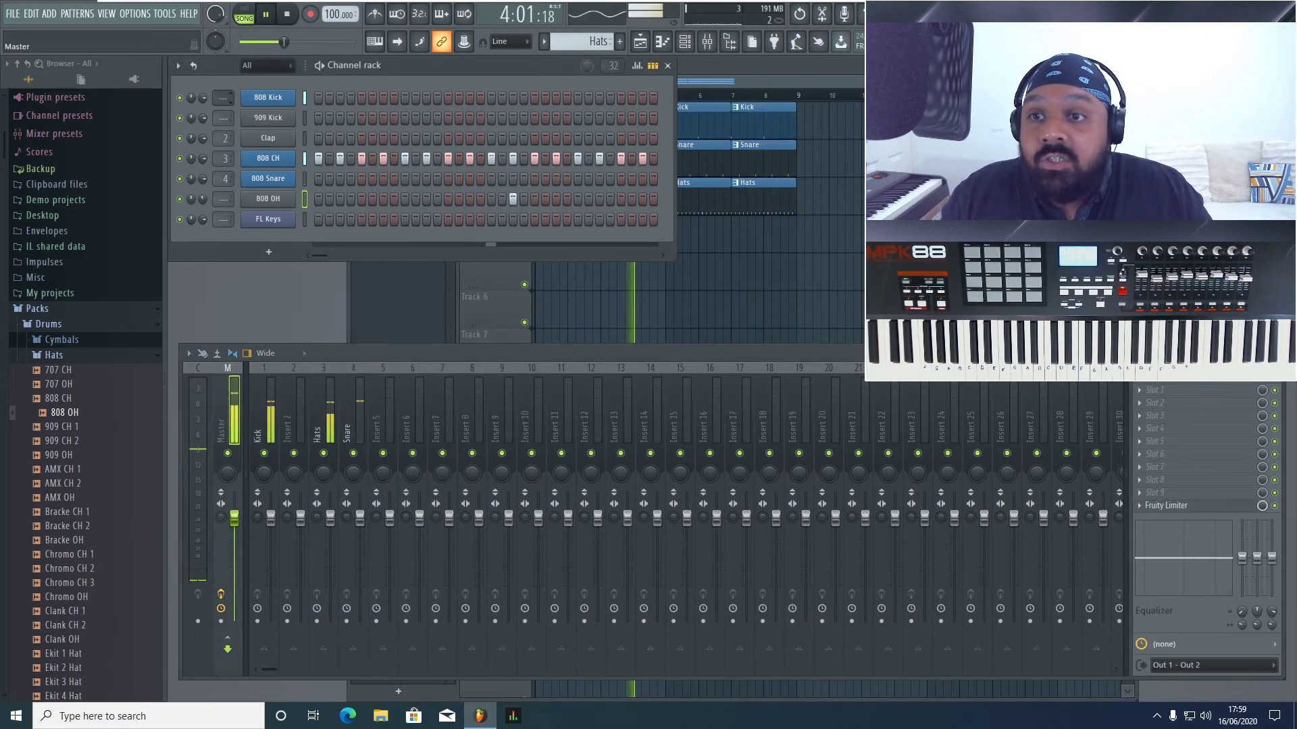
# - Try other target mixer tracks for the 808 Kick channel in the channel rack, up to track 11
pyautogui.scroll(1, 225, 97)
pyautogui.scroll(4, 225, 97)
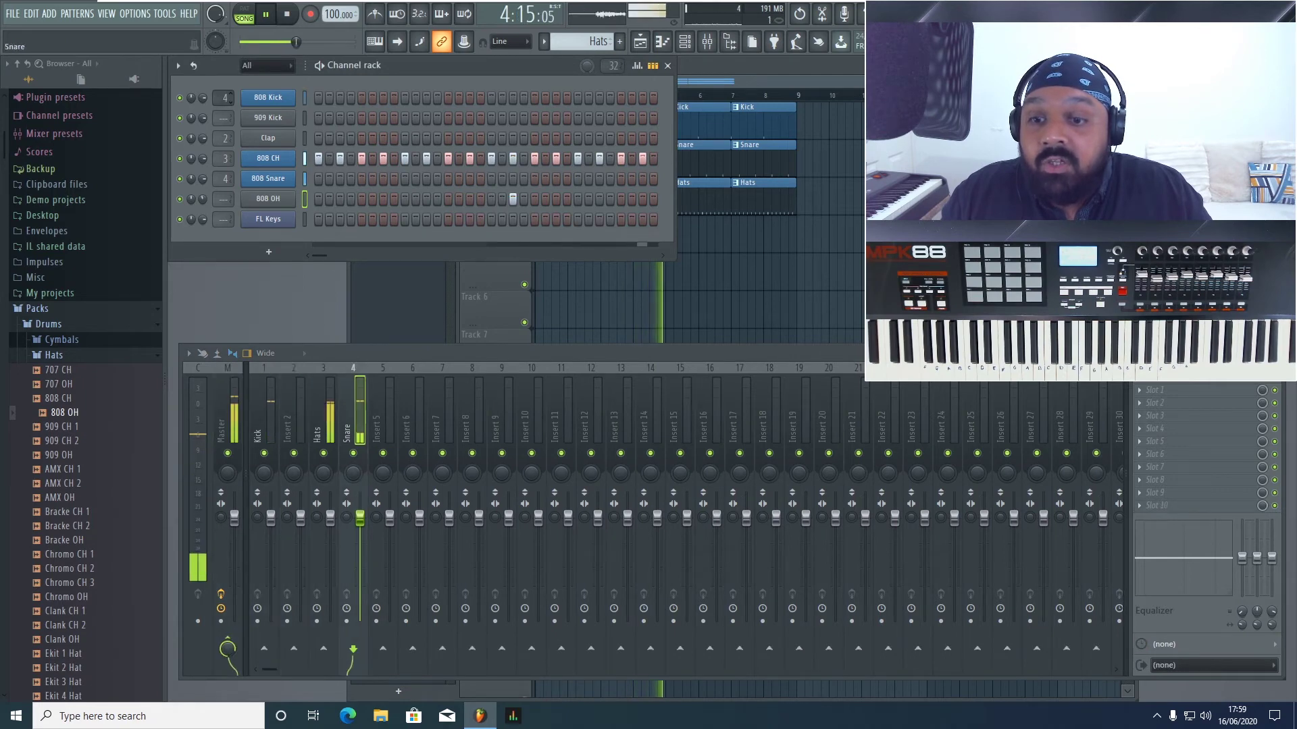
pyautogui.scroll(5, 224, 98)
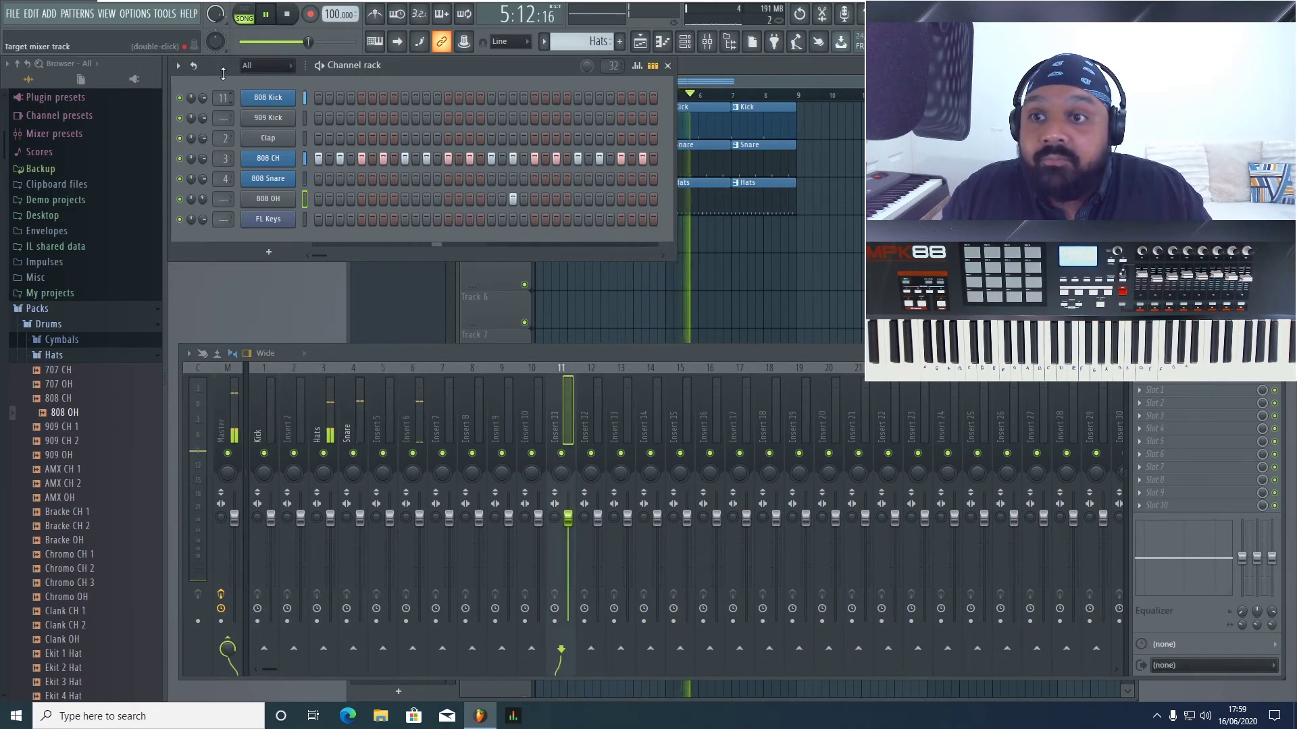
# - Reset the 808 Kick channel's target mixer track to 1 through its sampler settings
pyautogui.click(268, 97)
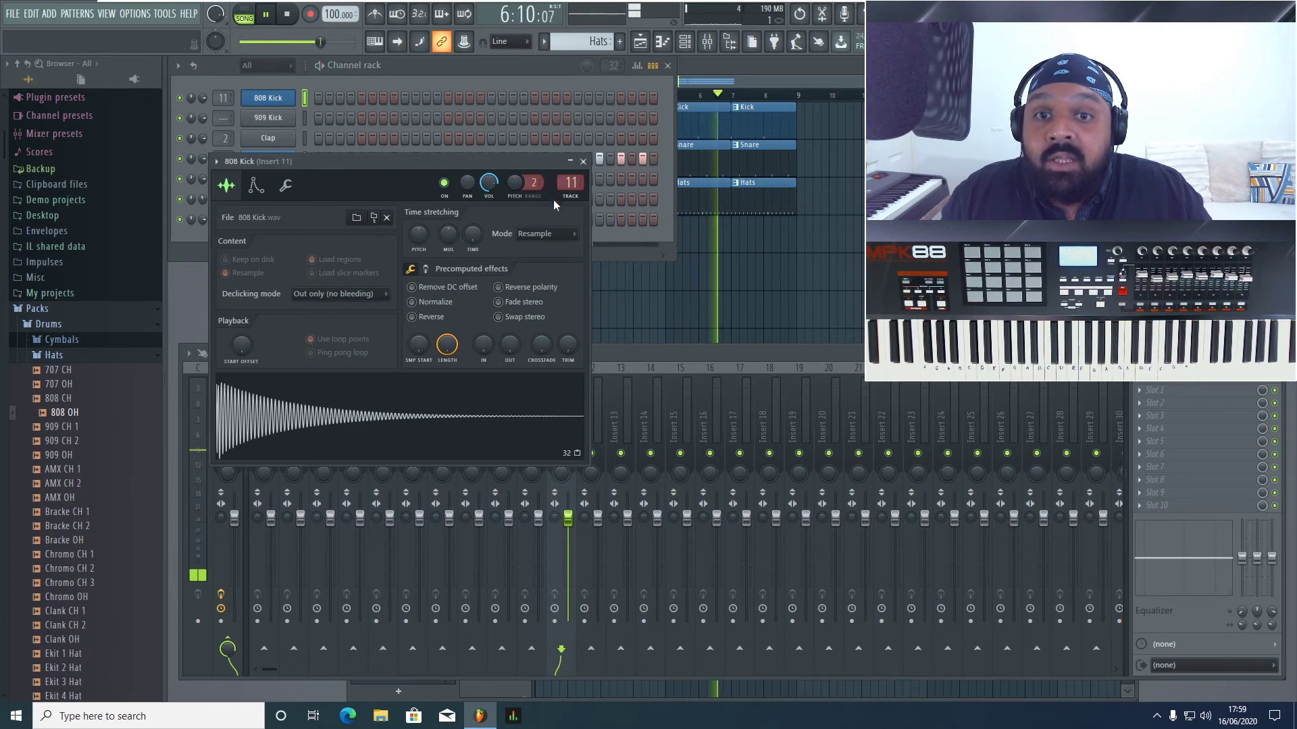
pyautogui.scroll(-3, 570, 192)
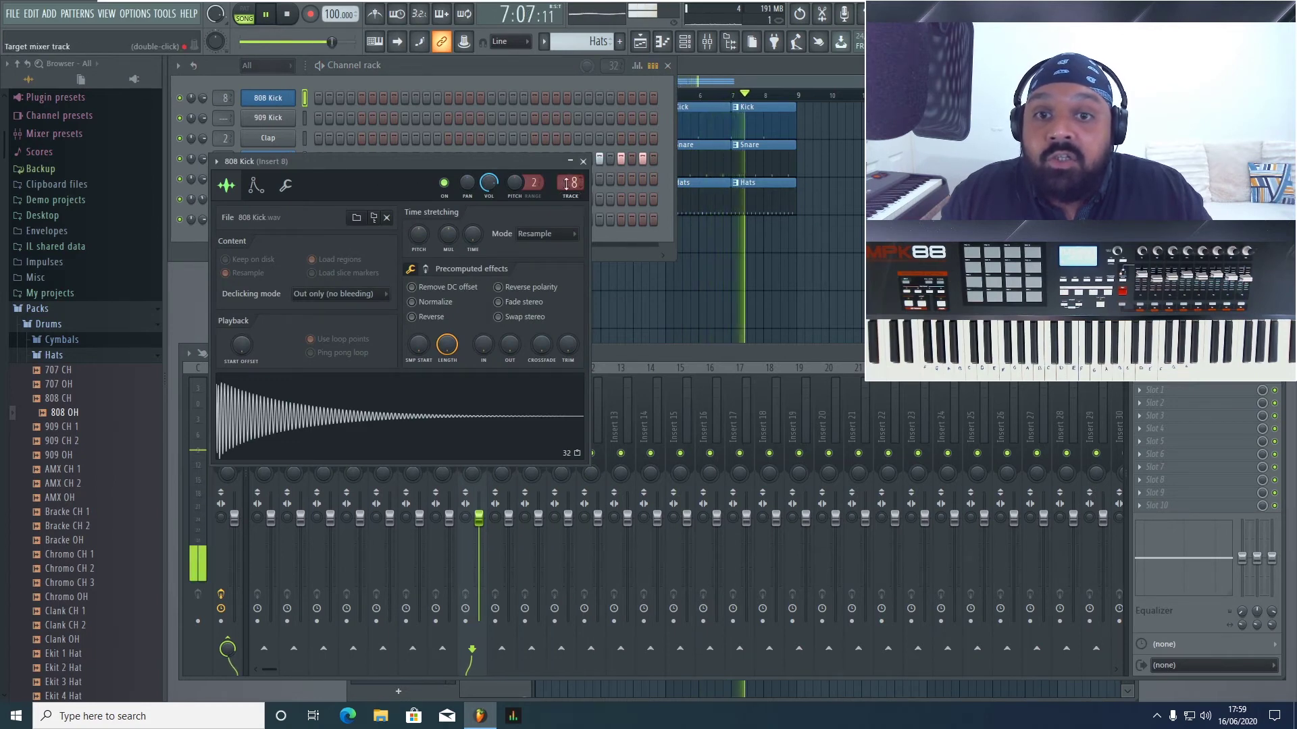
pyautogui.rightClick(570, 196)
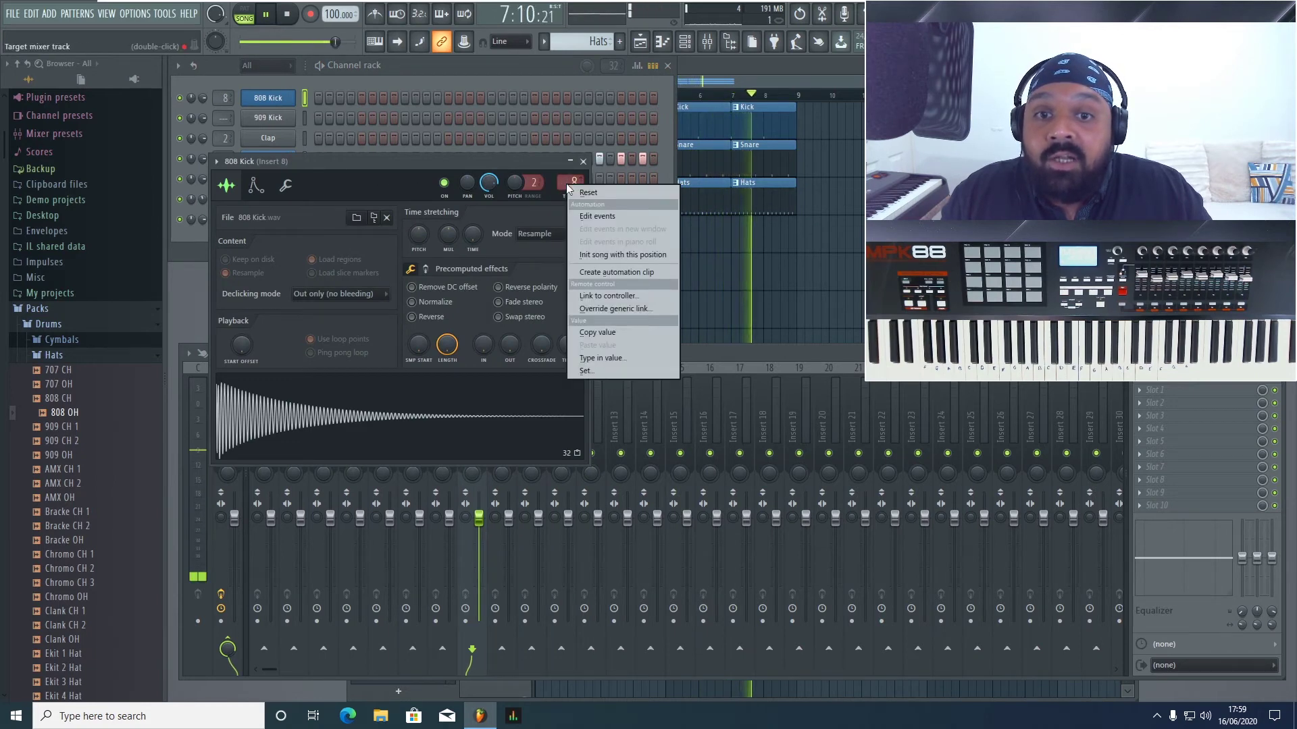
pyautogui.click(626, 358)
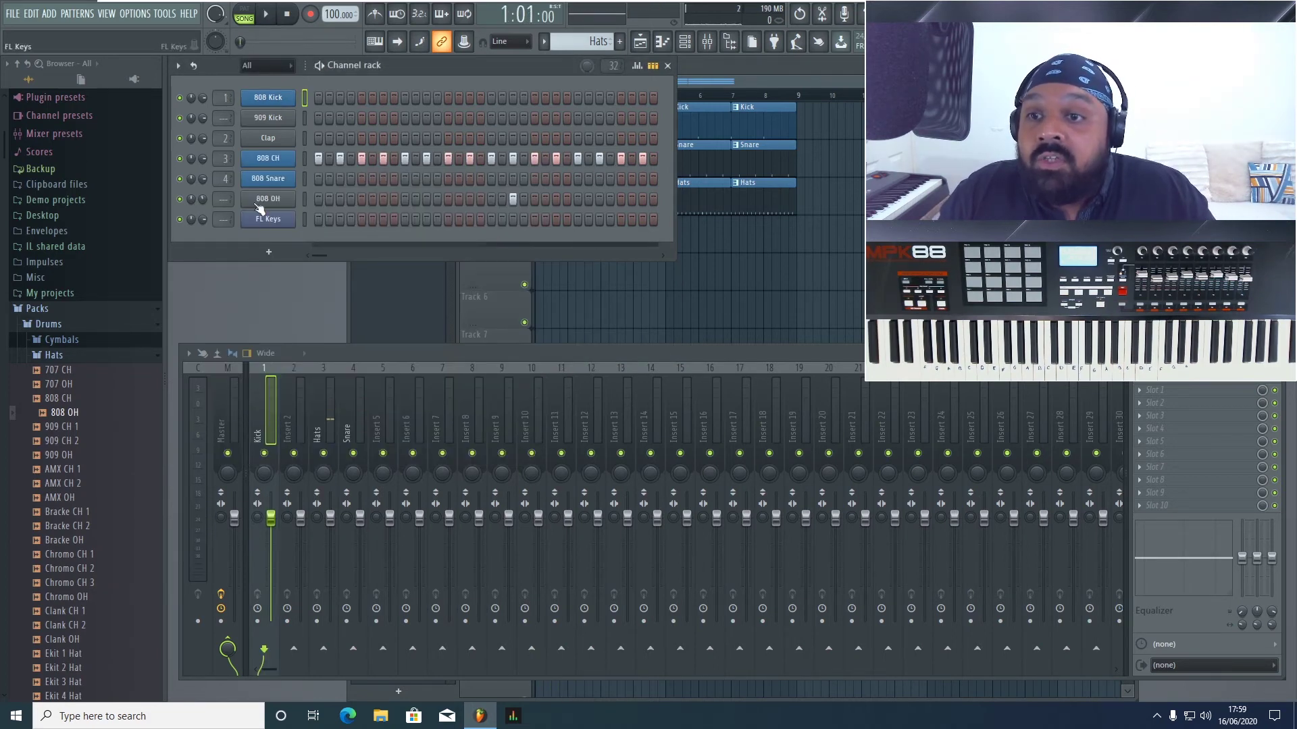
# - Assign the 909 Kick channel to a free mixer track from its sampler settings and close them
pyautogui.click(271, 120)
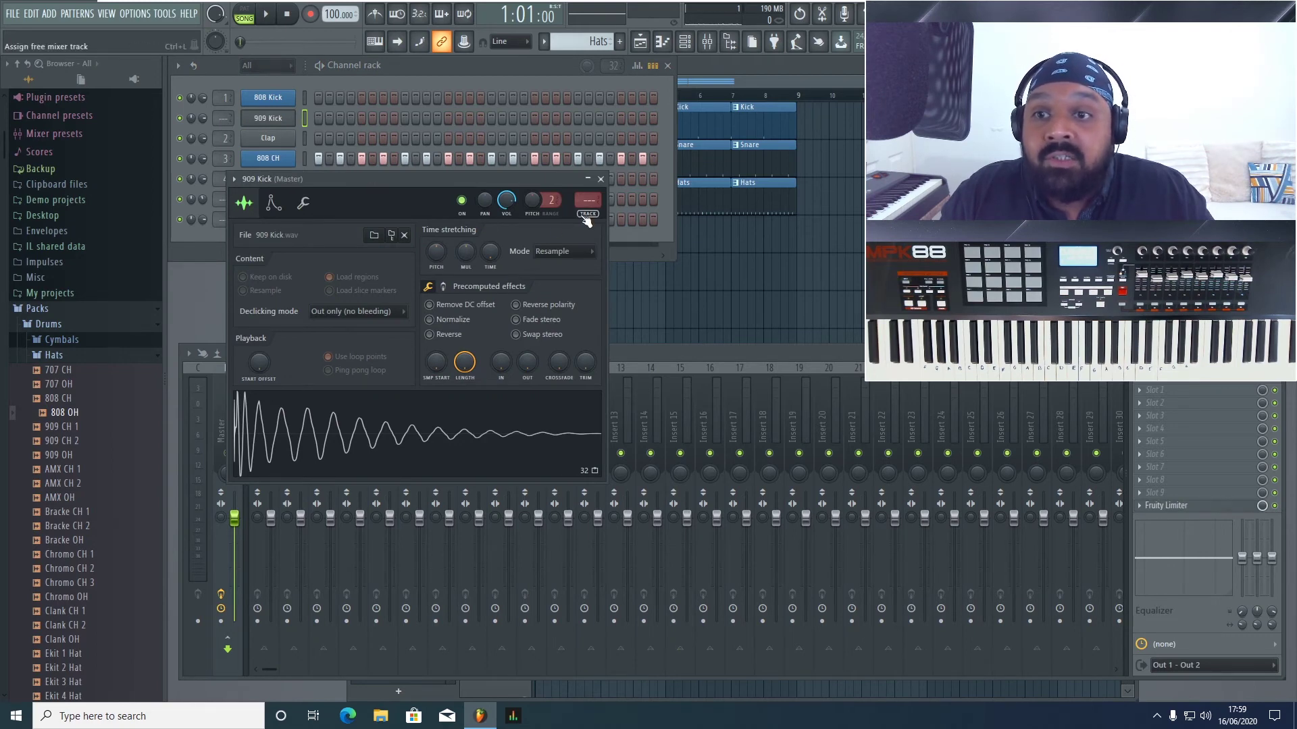
pyautogui.hotkey('ctrl', 'l')
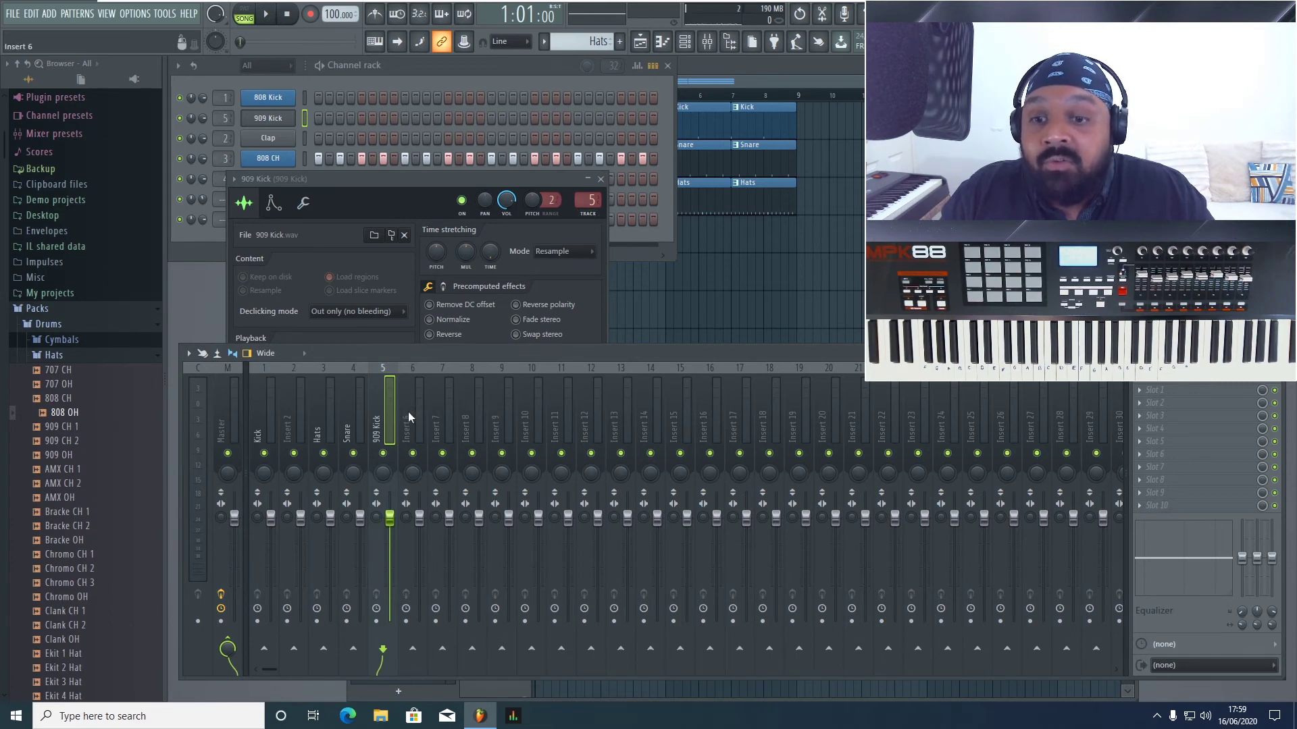
pyautogui.click(601, 180)
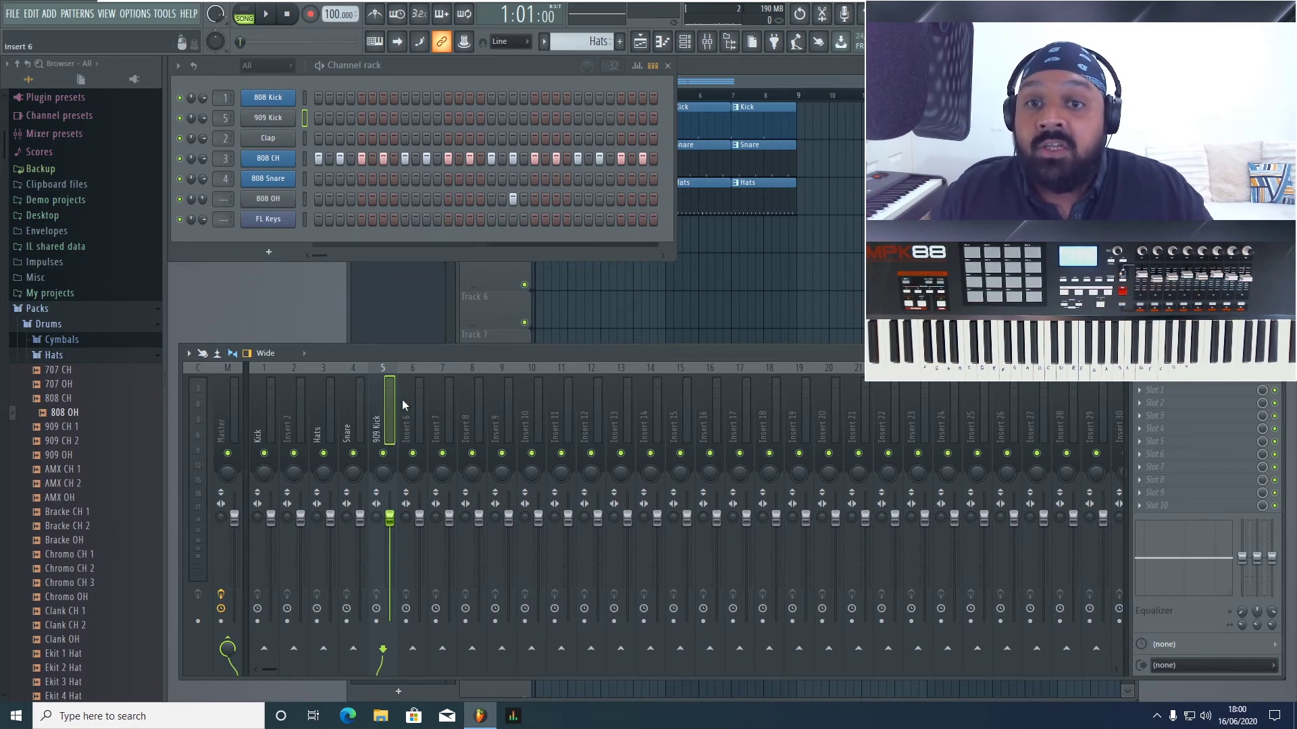
# - Bring the playlist, the mixer and the channel rack to the front in turn
pyautogui.press('F5')
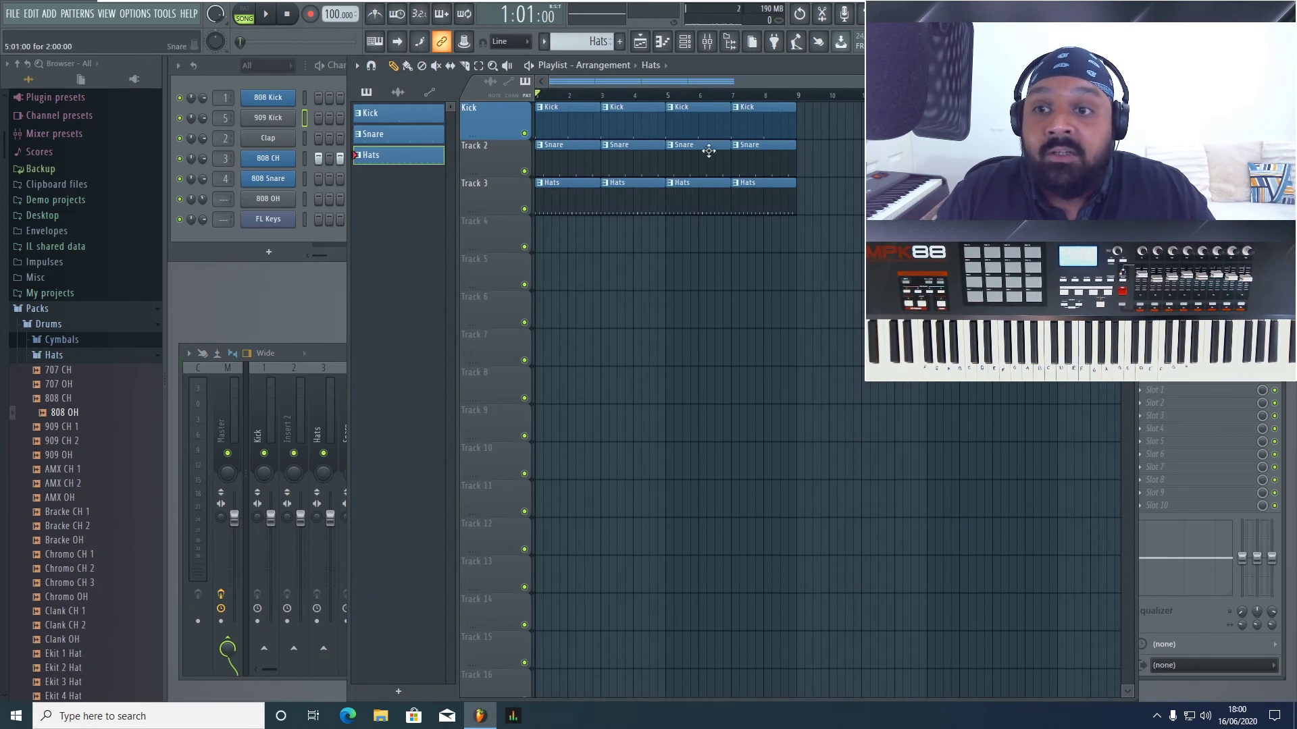
pyautogui.click(338, 352)
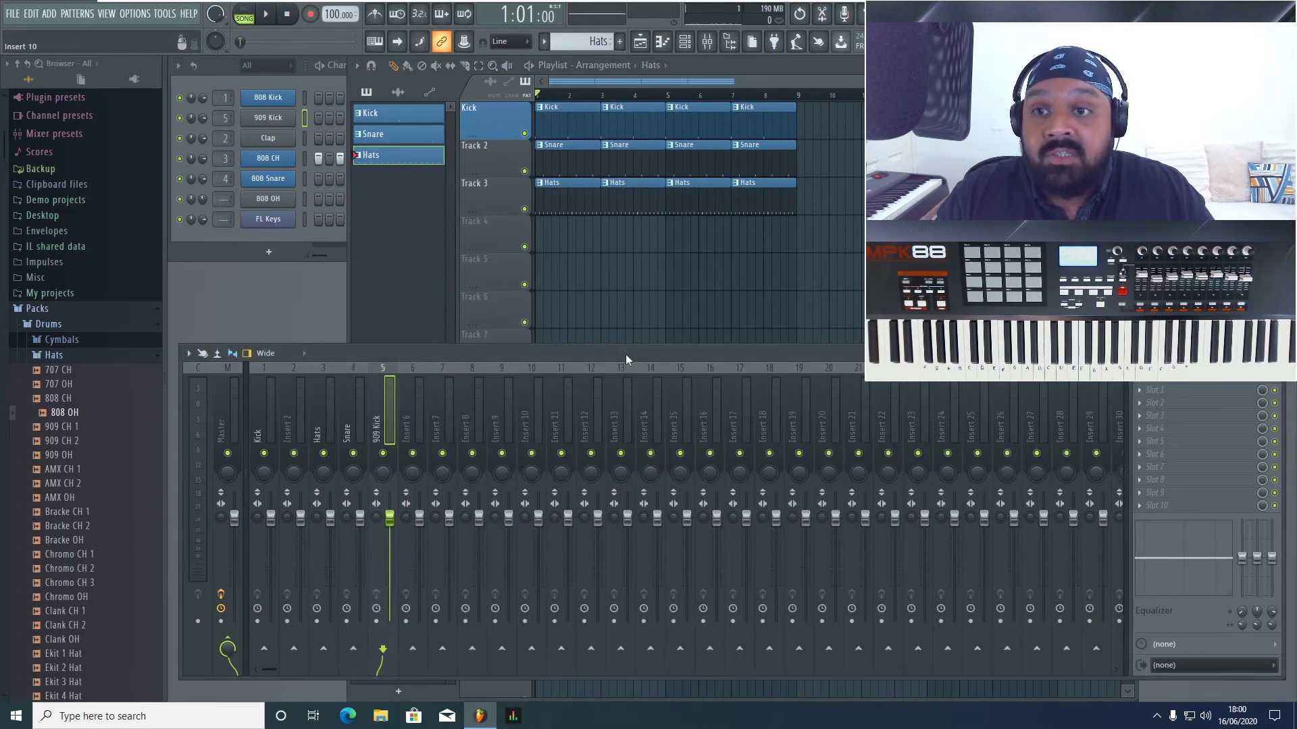
pyautogui.click(288, 233)
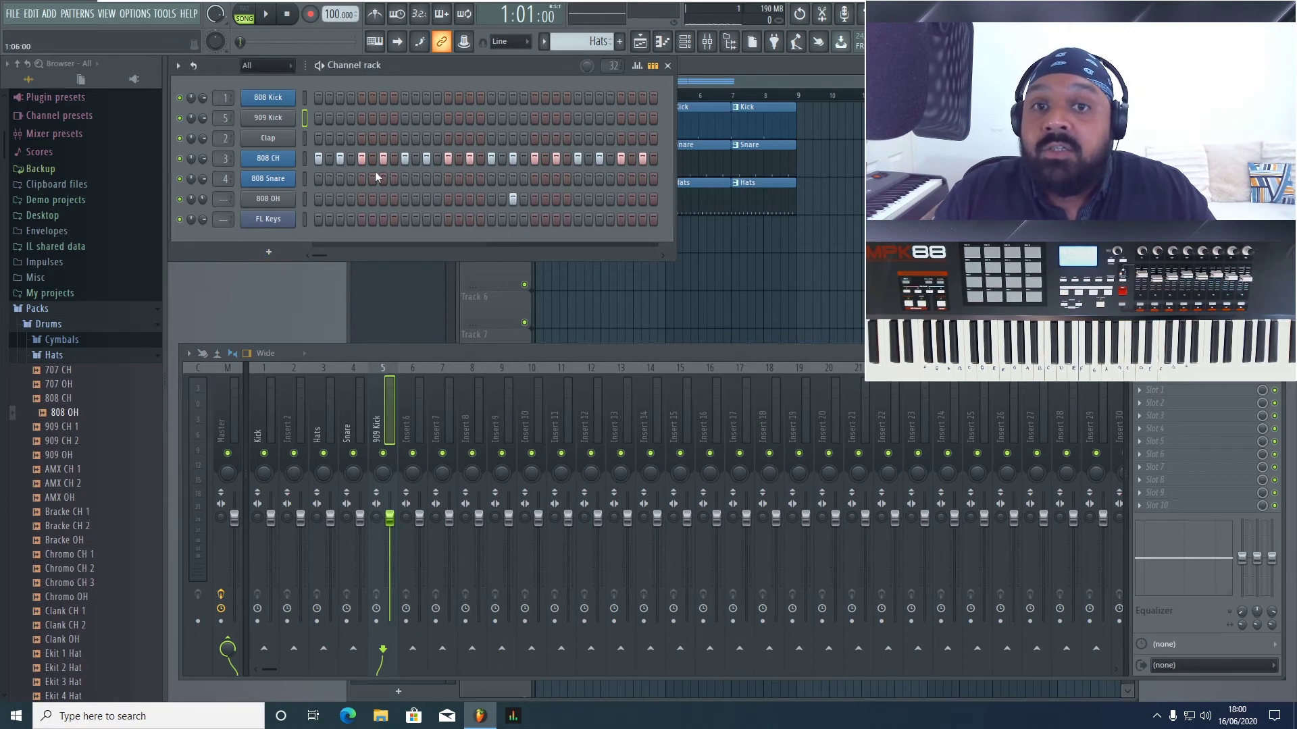
# - Create a new pattern named Piano and add an FL Keys instrument channel to the channel rack
pyautogui.click(619, 41)
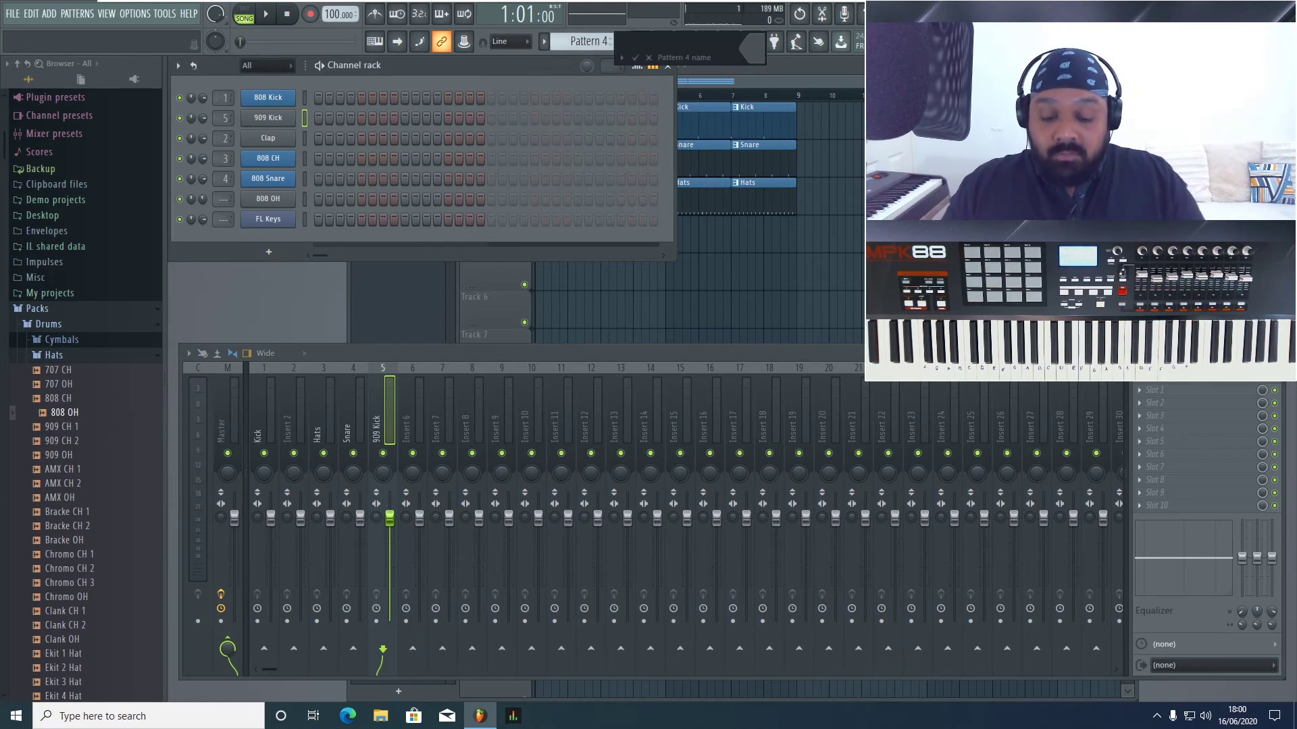
pyautogui.press('Return')
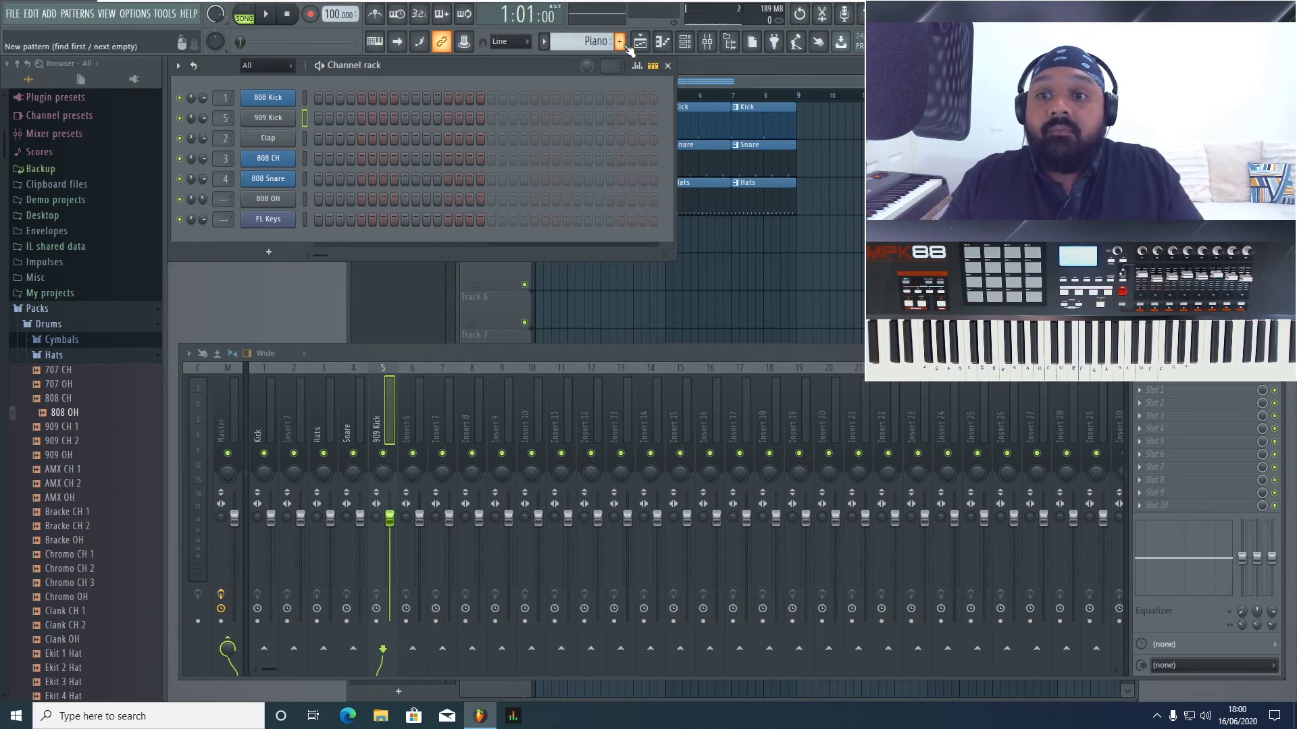
pyautogui.click(274, 253)
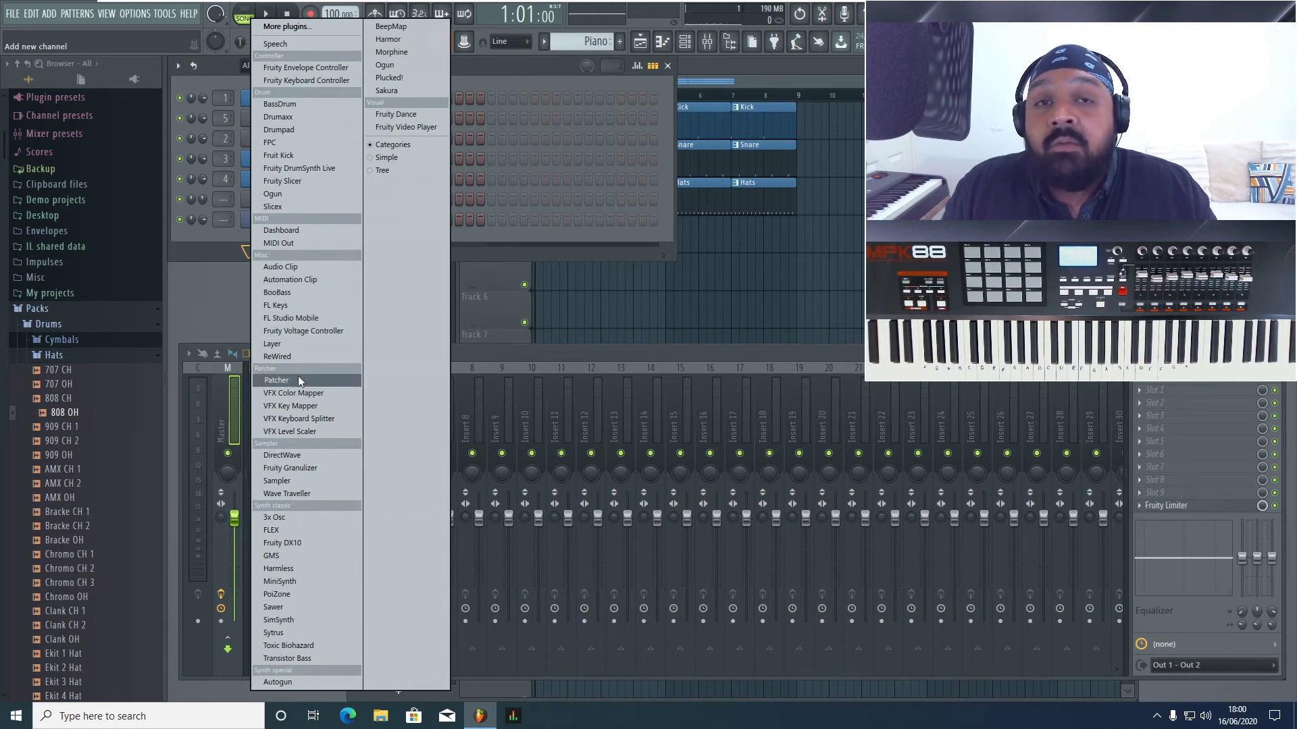
pyautogui.click(306, 304)
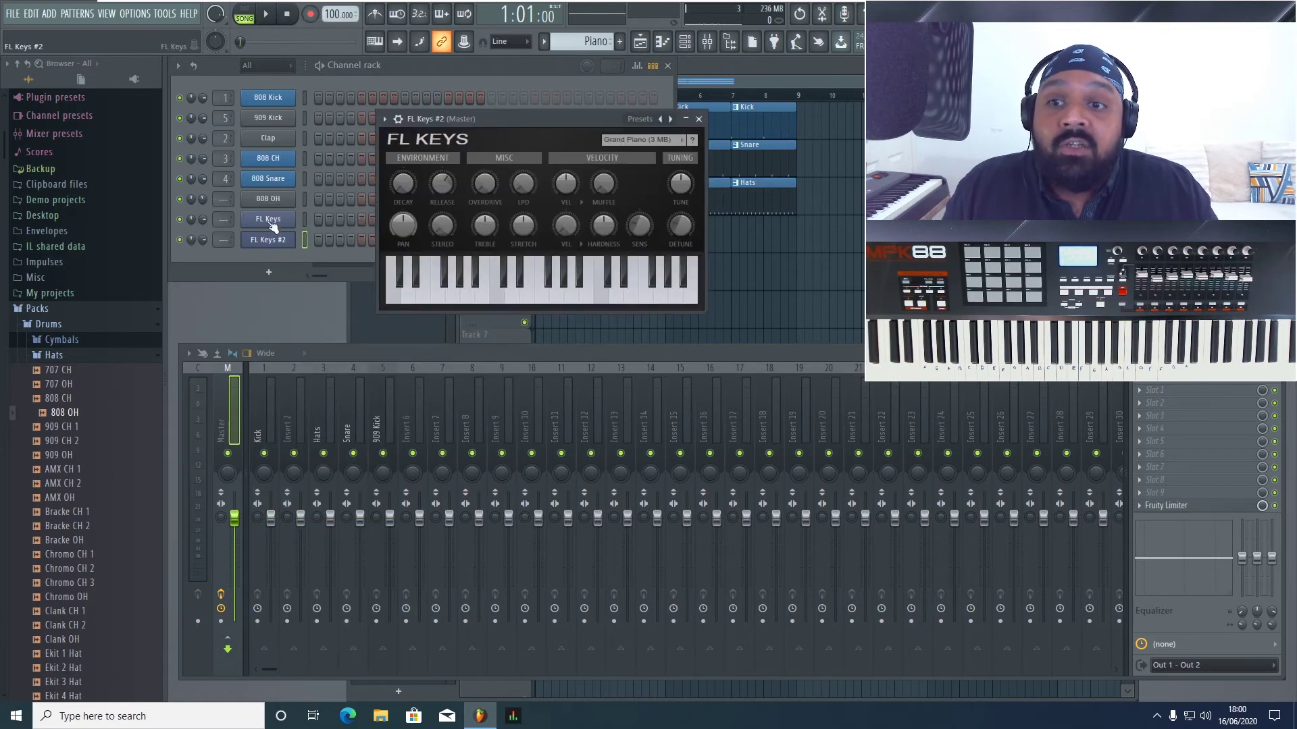
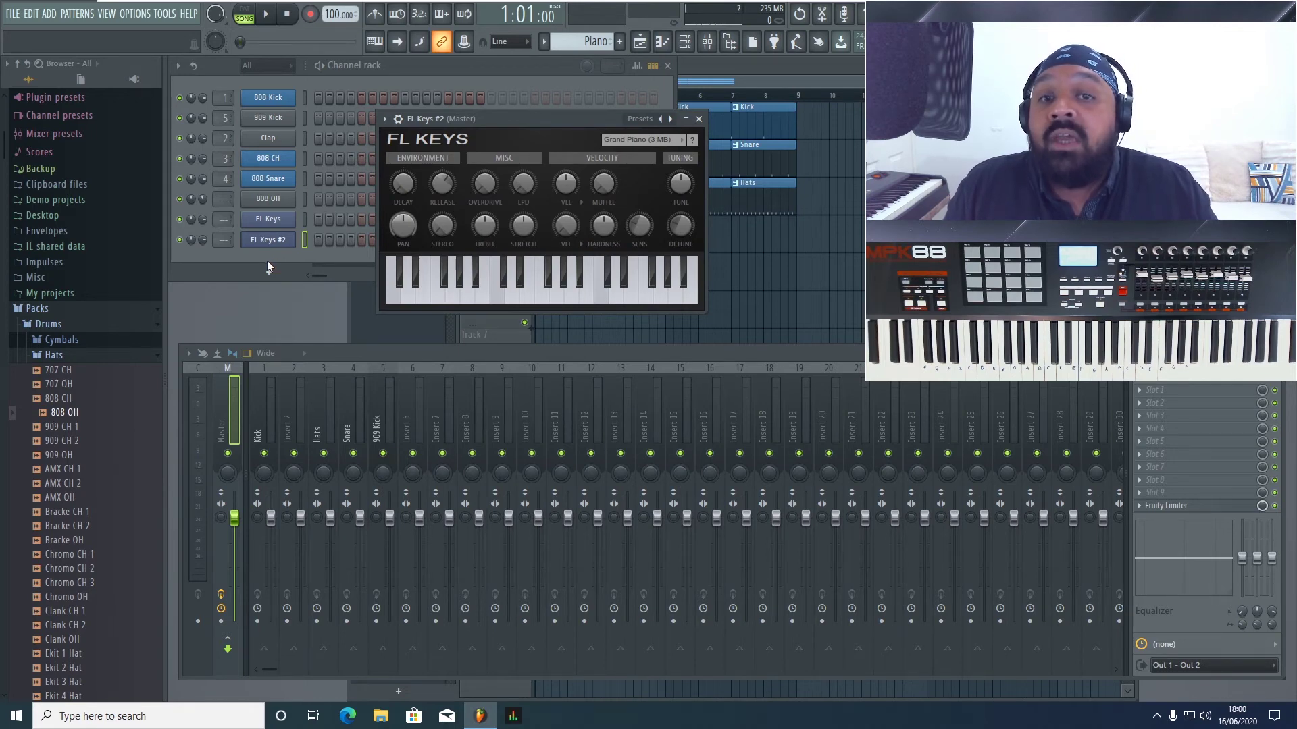
# - Open the FL Keys #2 channel's piano roll, maximize it, and place a C5 note at the start of bar 1
pyautogui.rightClick(270, 240)
pyautogui.click(275, 245)
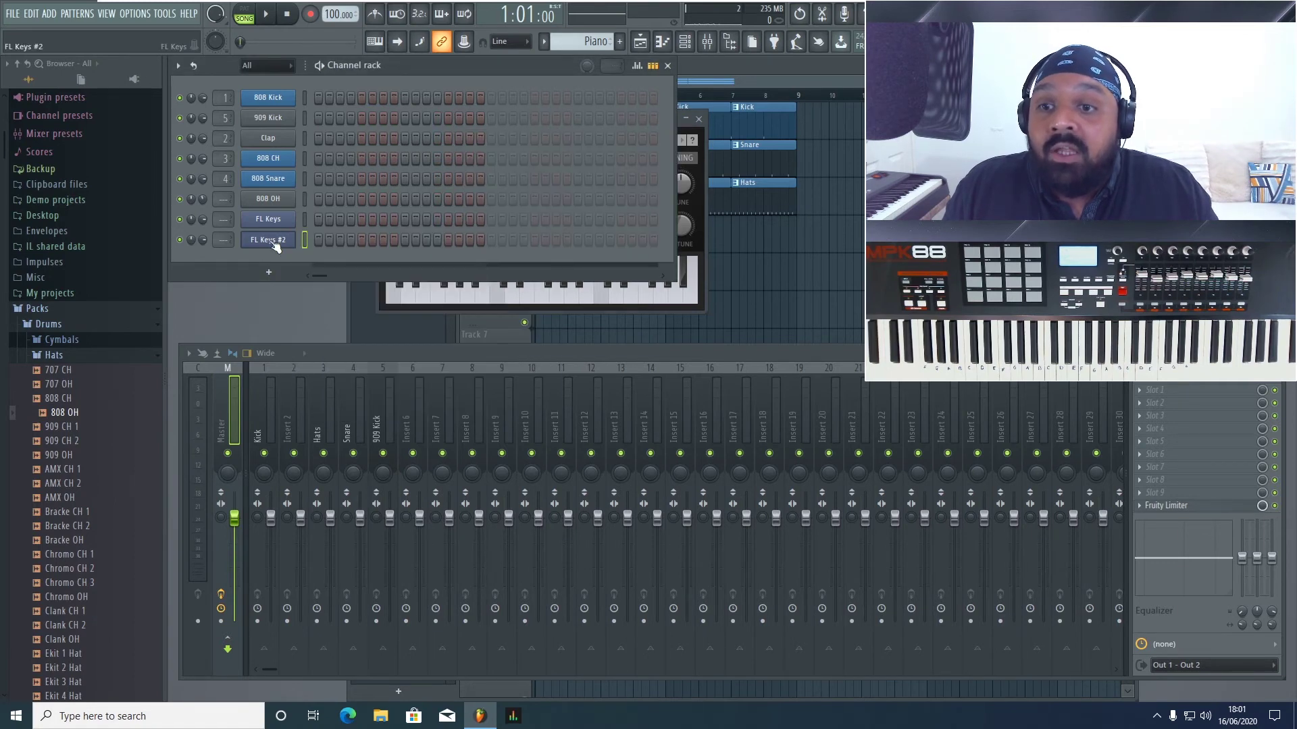
pyautogui.rightClick(270, 243)
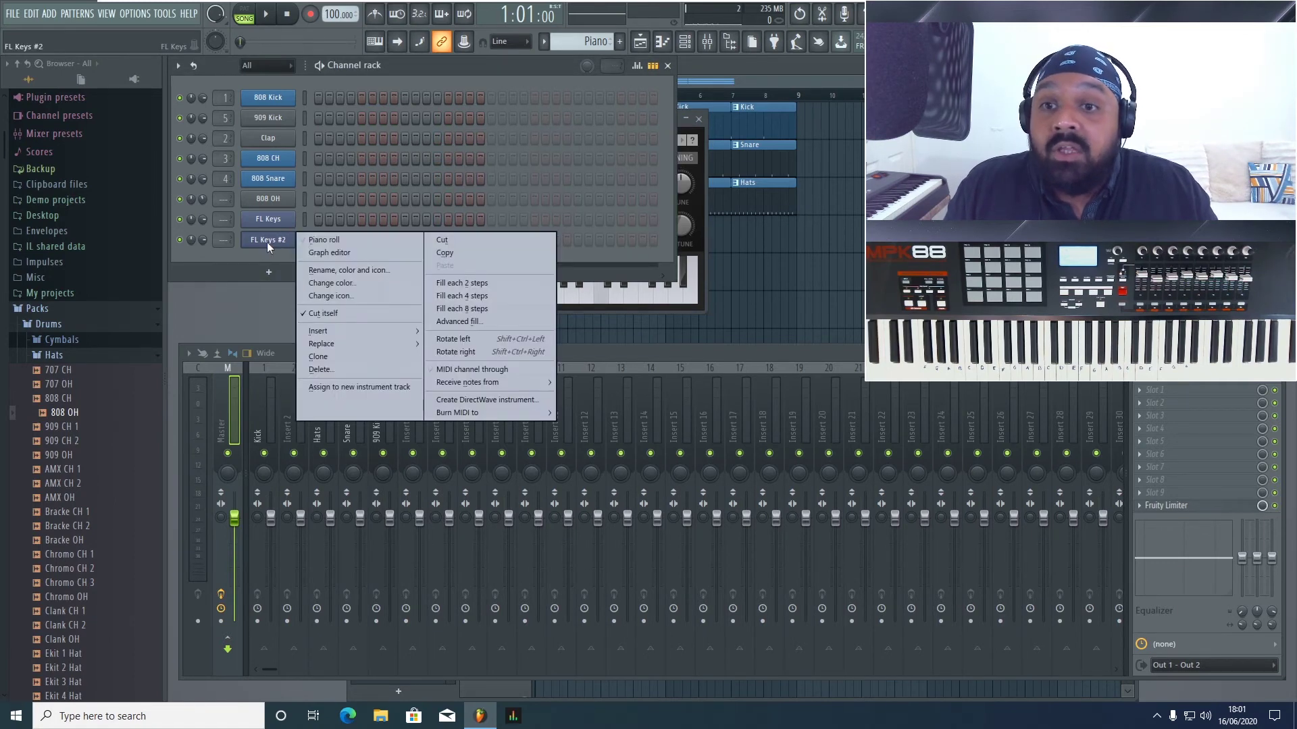
pyautogui.click(312, 239)
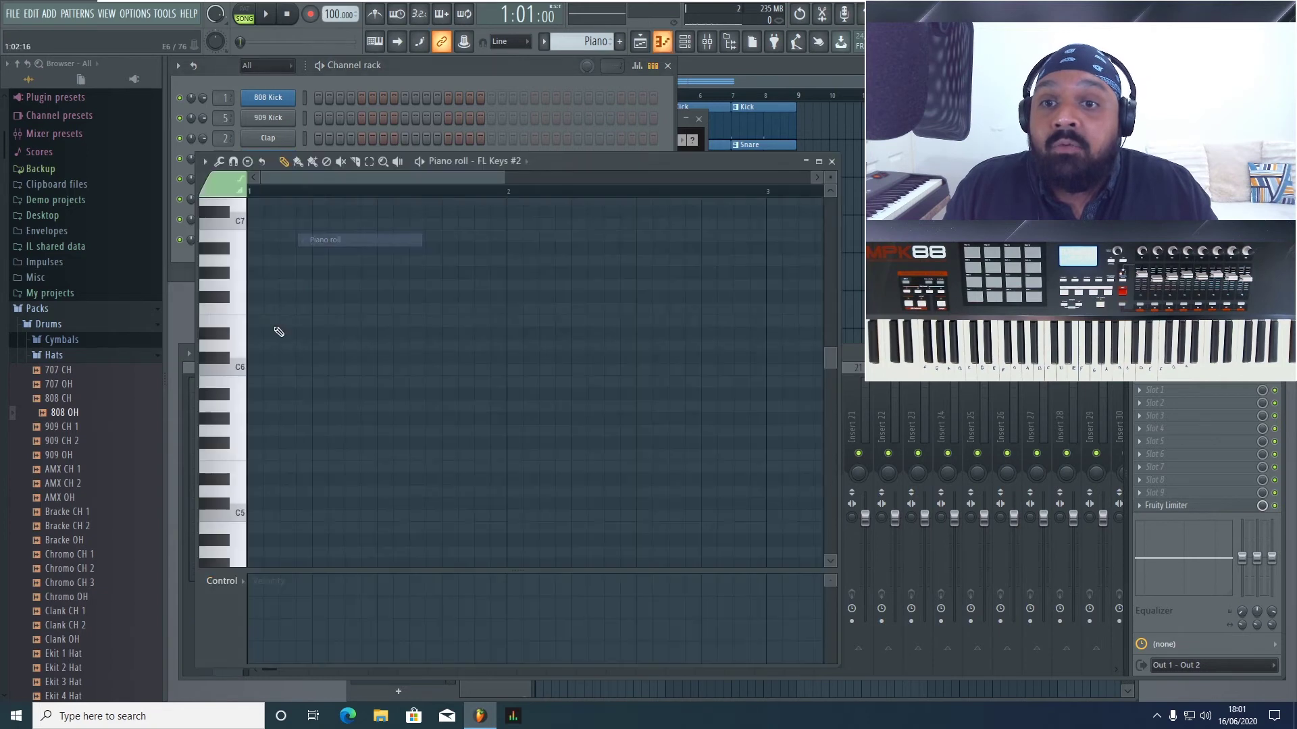
pyautogui.moveTo(595, 165); pyautogui.dragTo(578, 125)
pyautogui.doubleClick(578, 124)
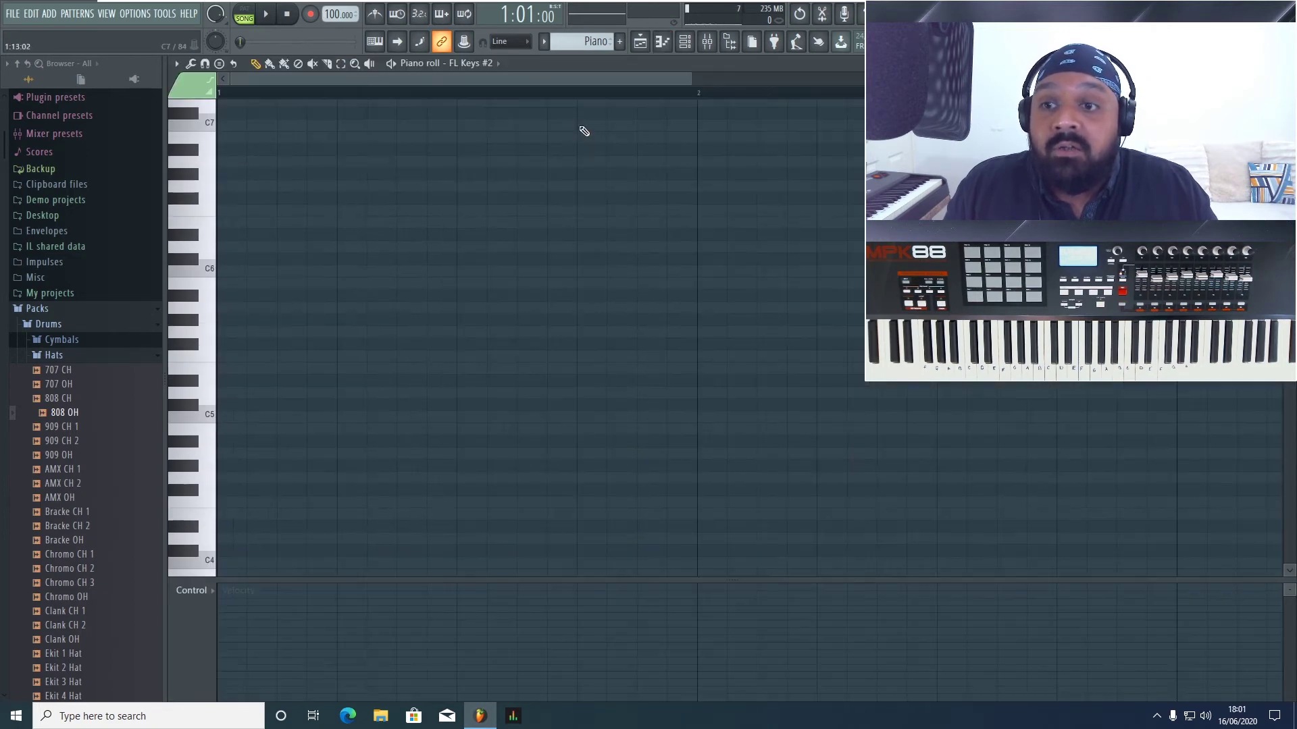
pyautogui.click(221, 417)
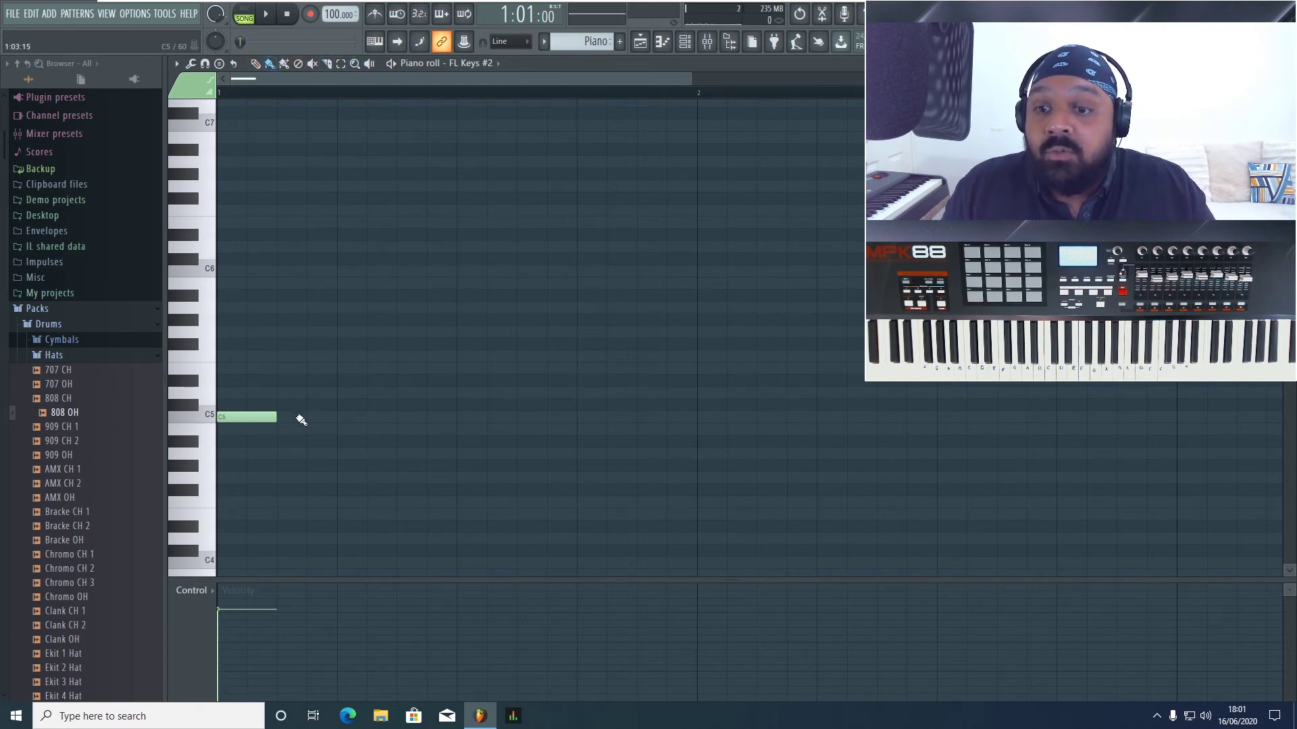
# - Paint a row of extra C5 notes after the first one and erase them again
pyautogui.moveTo(309, 417); pyautogui.dragTo(728, 412)
pyautogui.rightClick(741, 414)
pyautogui.rightClick(702, 419)
pyautogui.rightClick(325, 420)
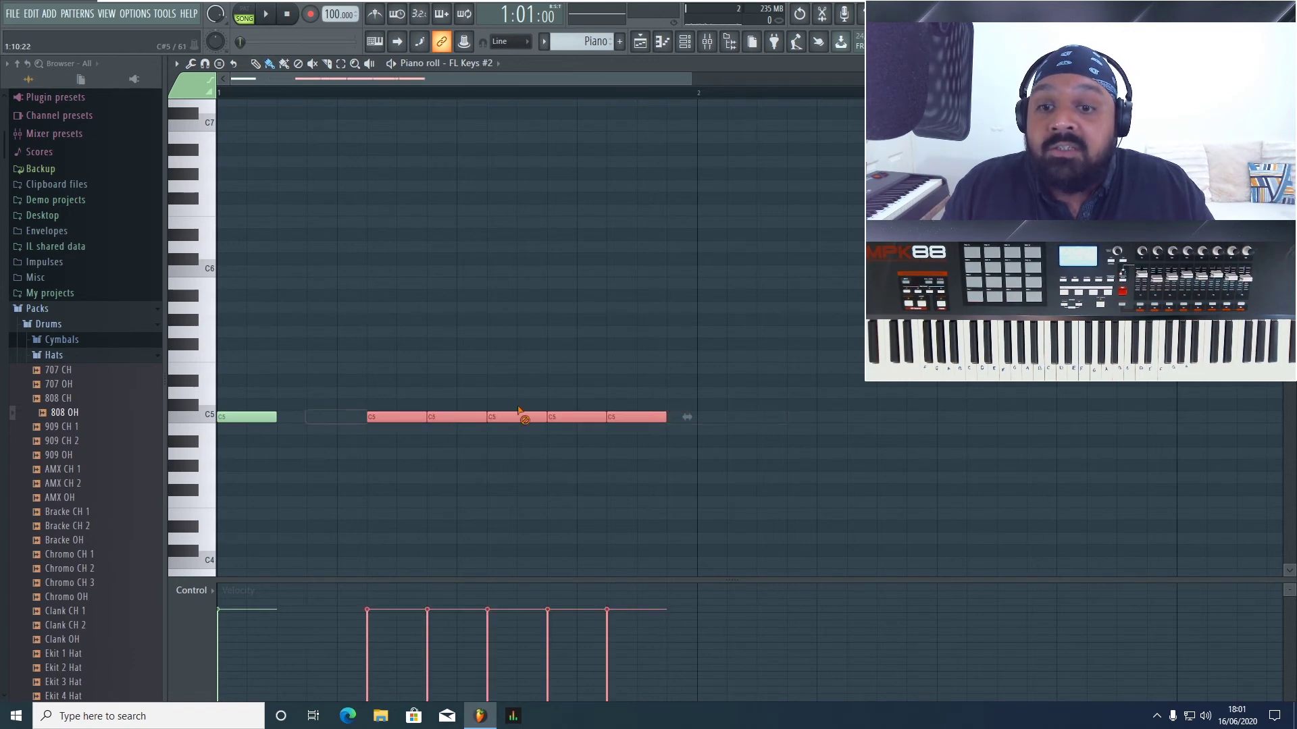
pyautogui.rightClick(628, 417)
pyautogui.rightClick(574, 417)
pyautogui.rightClick(513, 416)
pyautogui.rightClick(452, 417)
pyautogui.rightClick(398, 417)
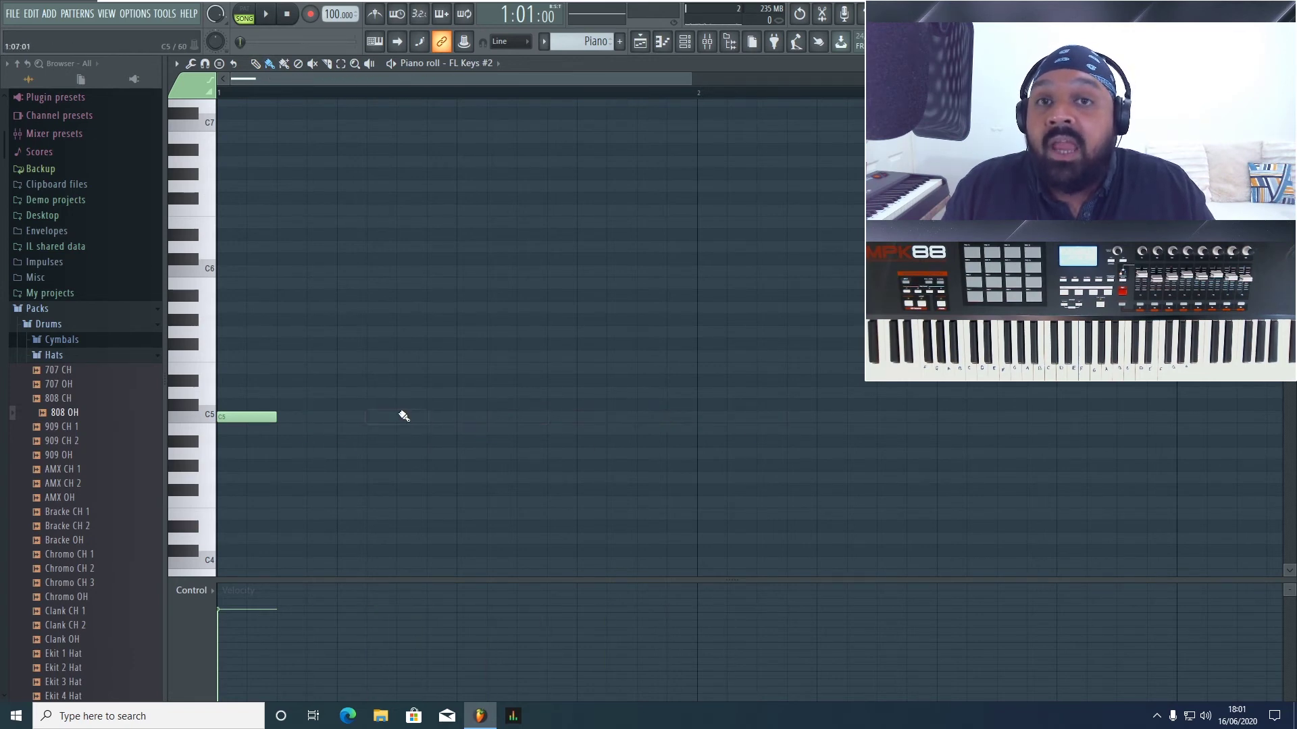
# - Using the Draw tool, lengthen the C5 note to one full bar and add one-bar E5 and G5 notes above it
pyautogui.click(258, 63)
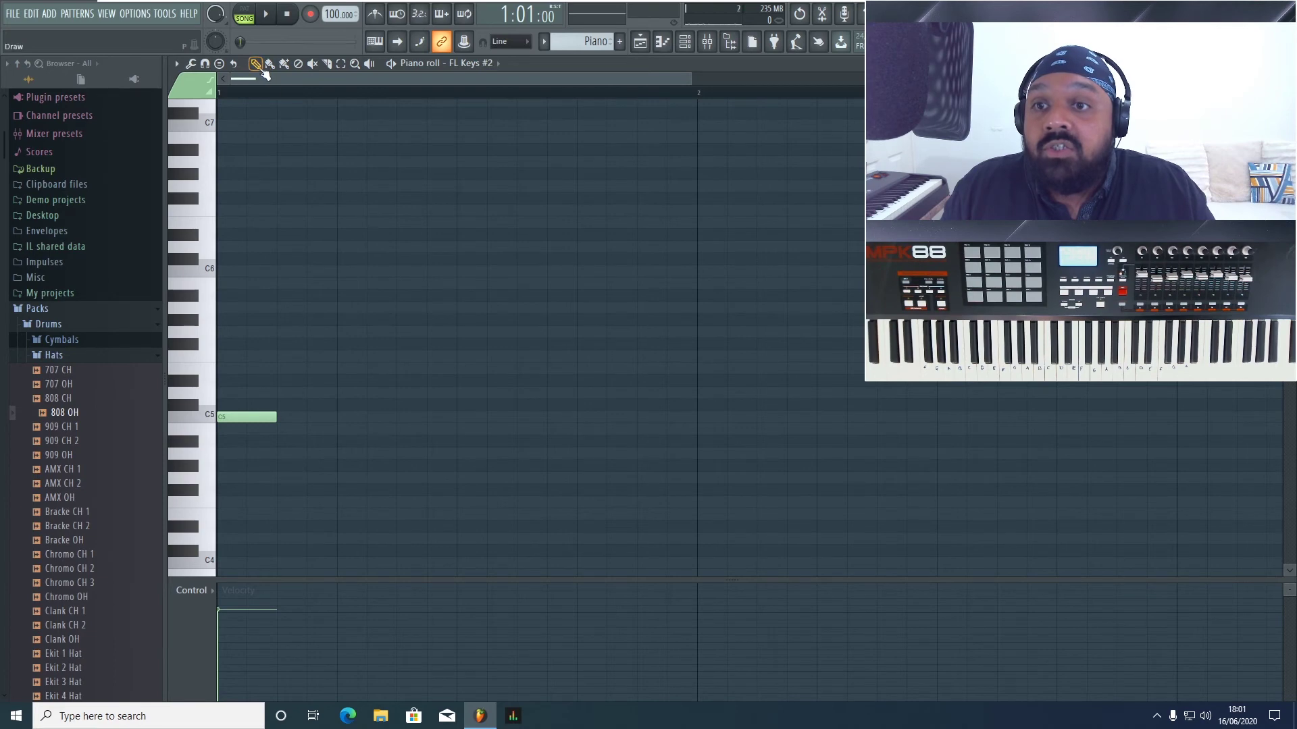
pyautogui.moveTo(278, 417); pyautogui.dragTo(697, 416)
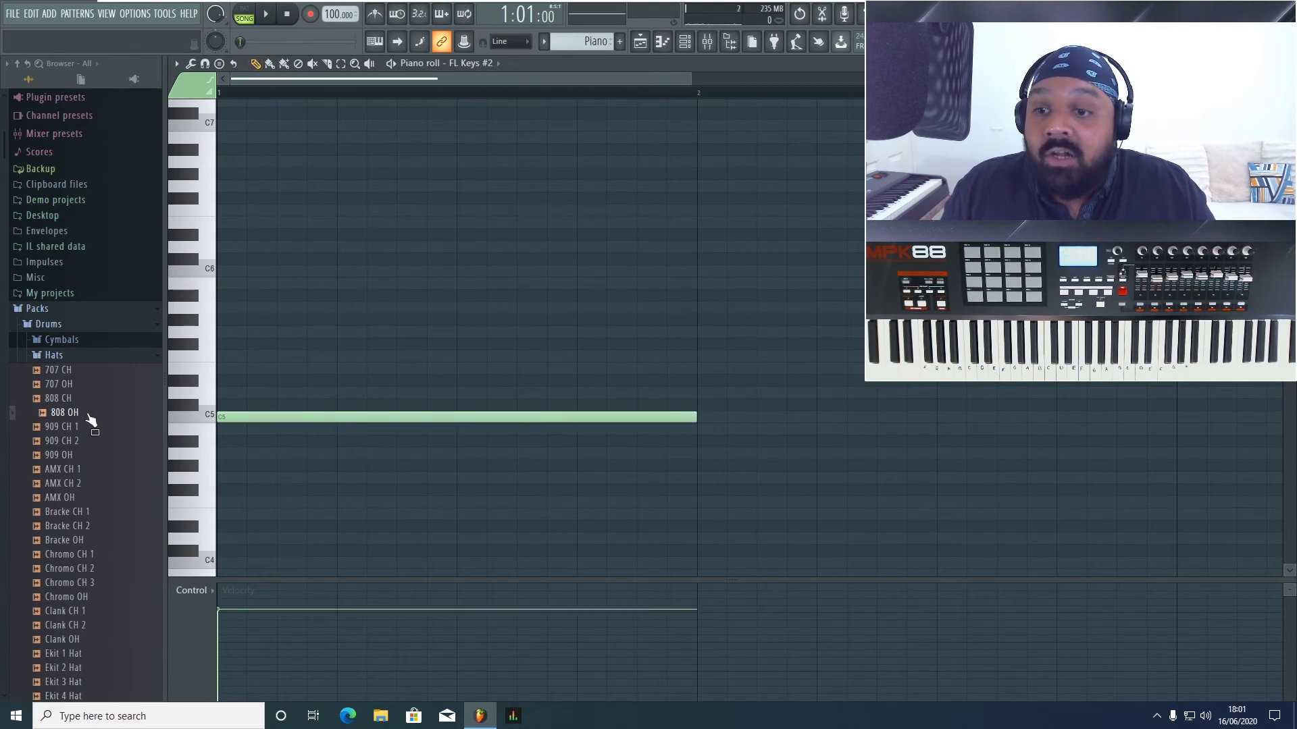
pyautogui.click(205, 414)
pyautogui.click(208, 392)
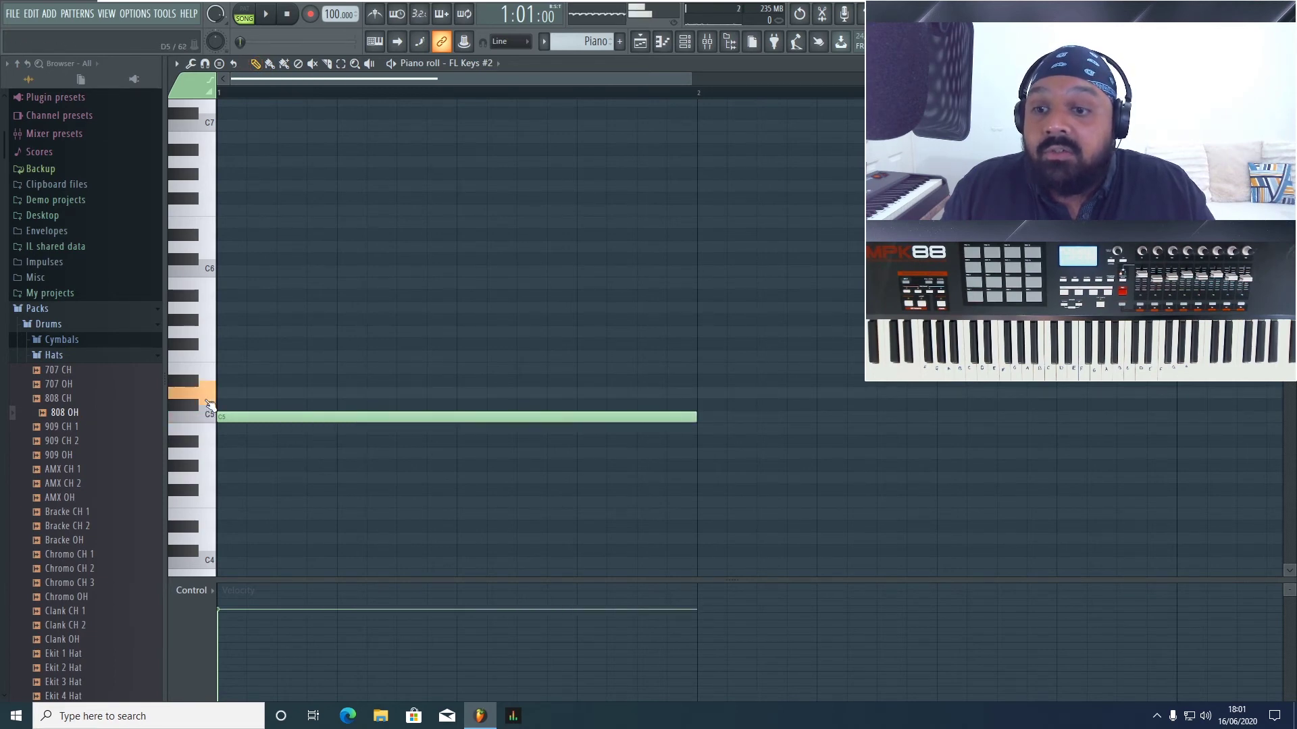
pyautogui.click(209, 375)
pyautogui.click(217, 368)
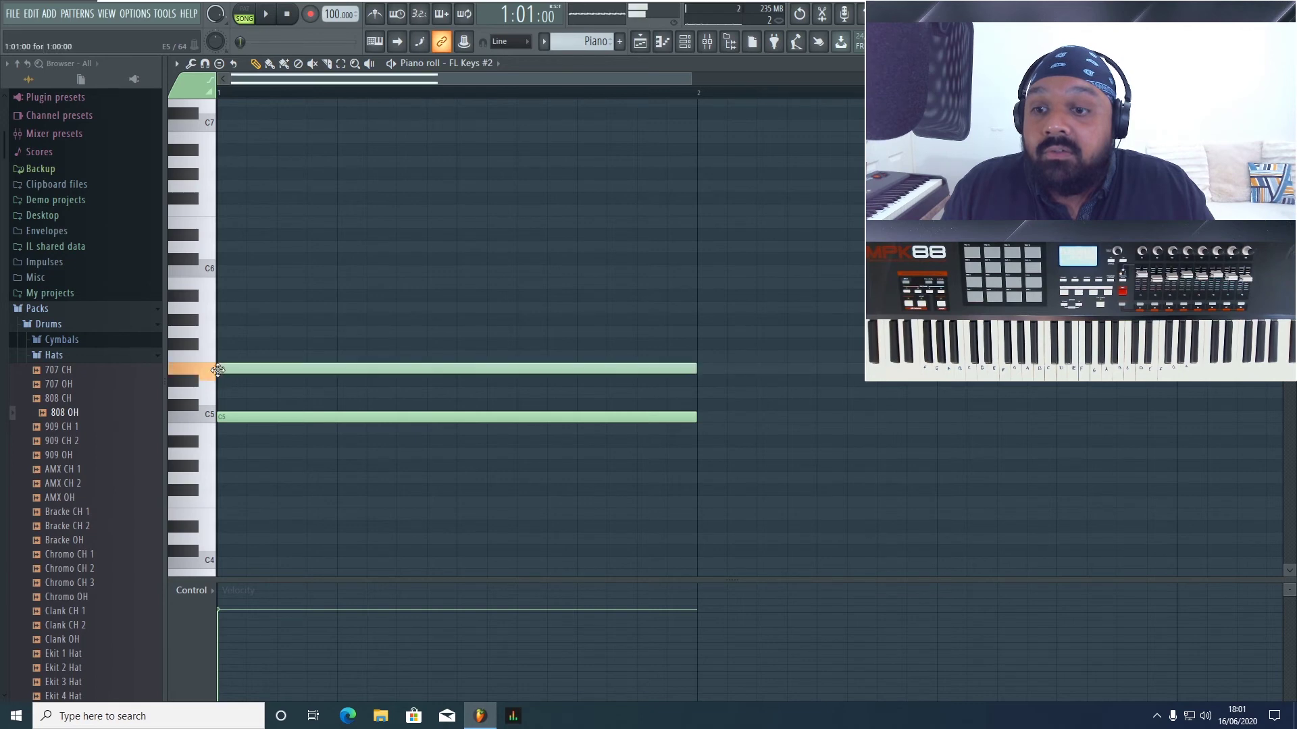
pyautogui.click(220, 331)
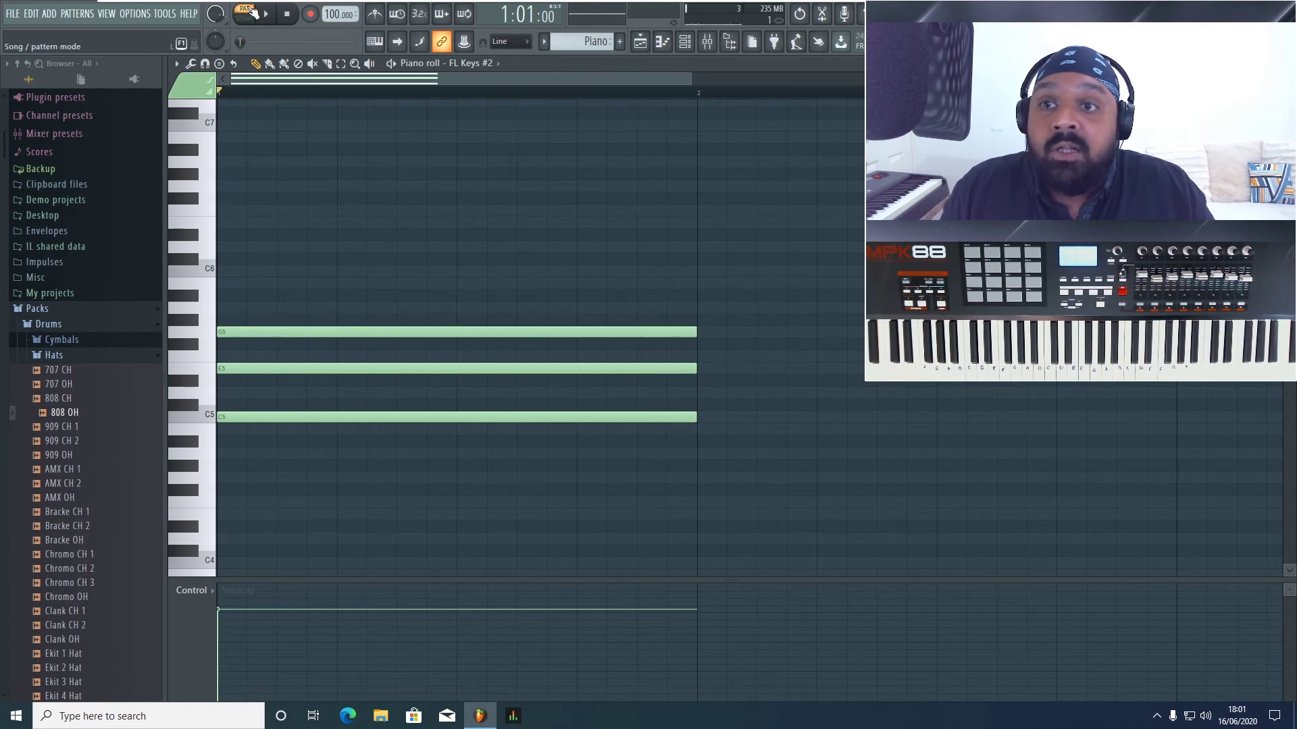
# - Play the chord in pattern mode twice, stopping playback each time
pyautogui.press('space')
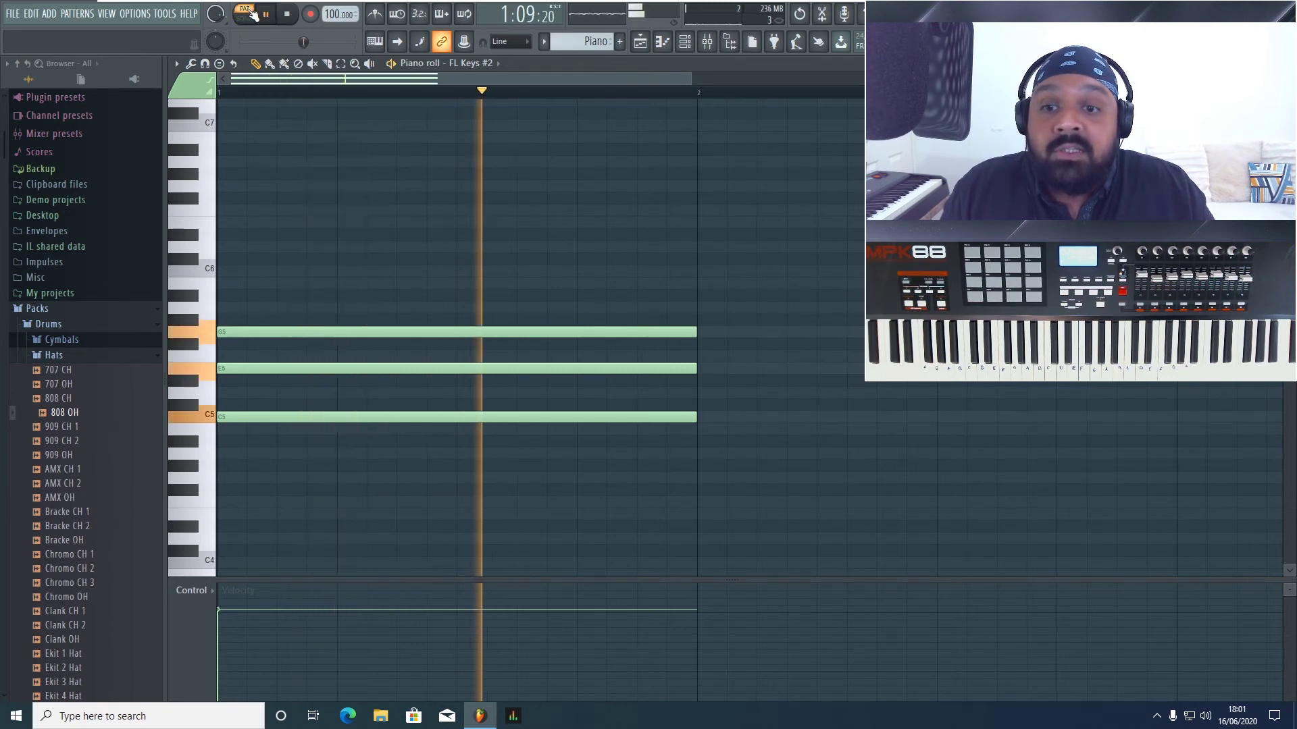
pyautogui.press('space')
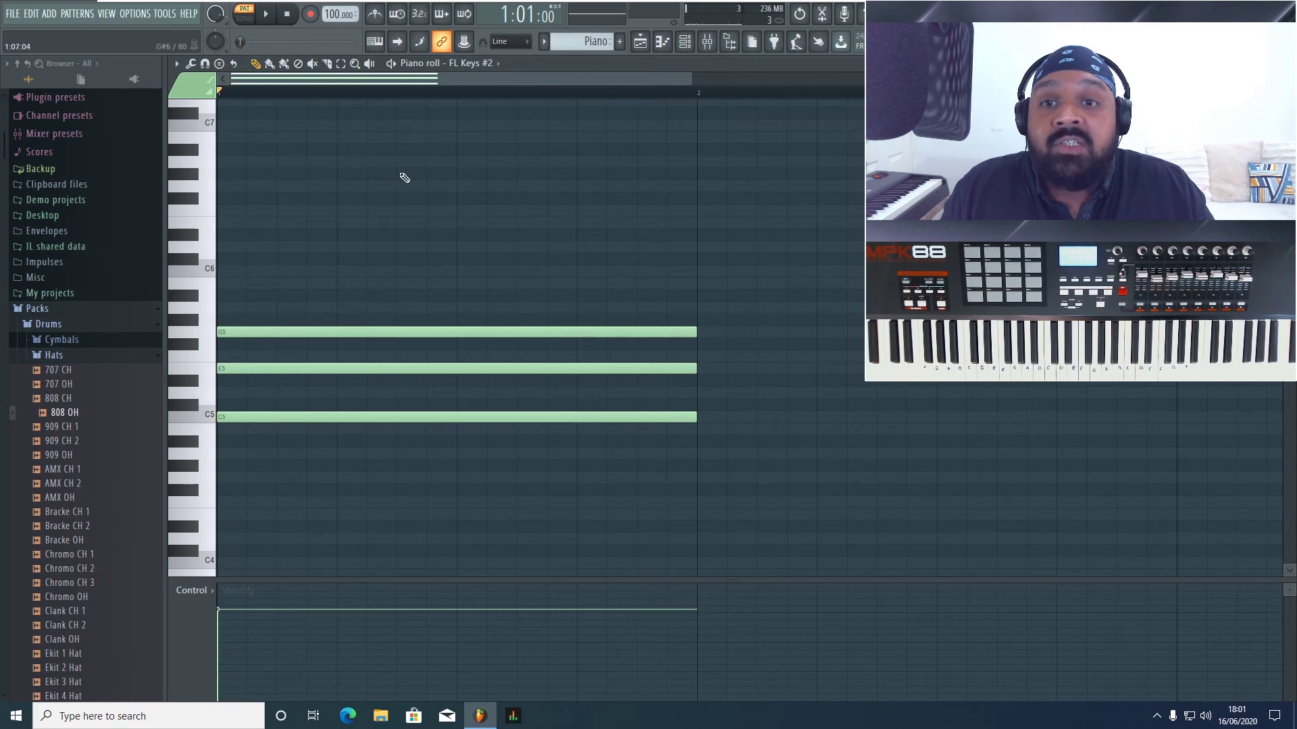
pyautogui.press('space')
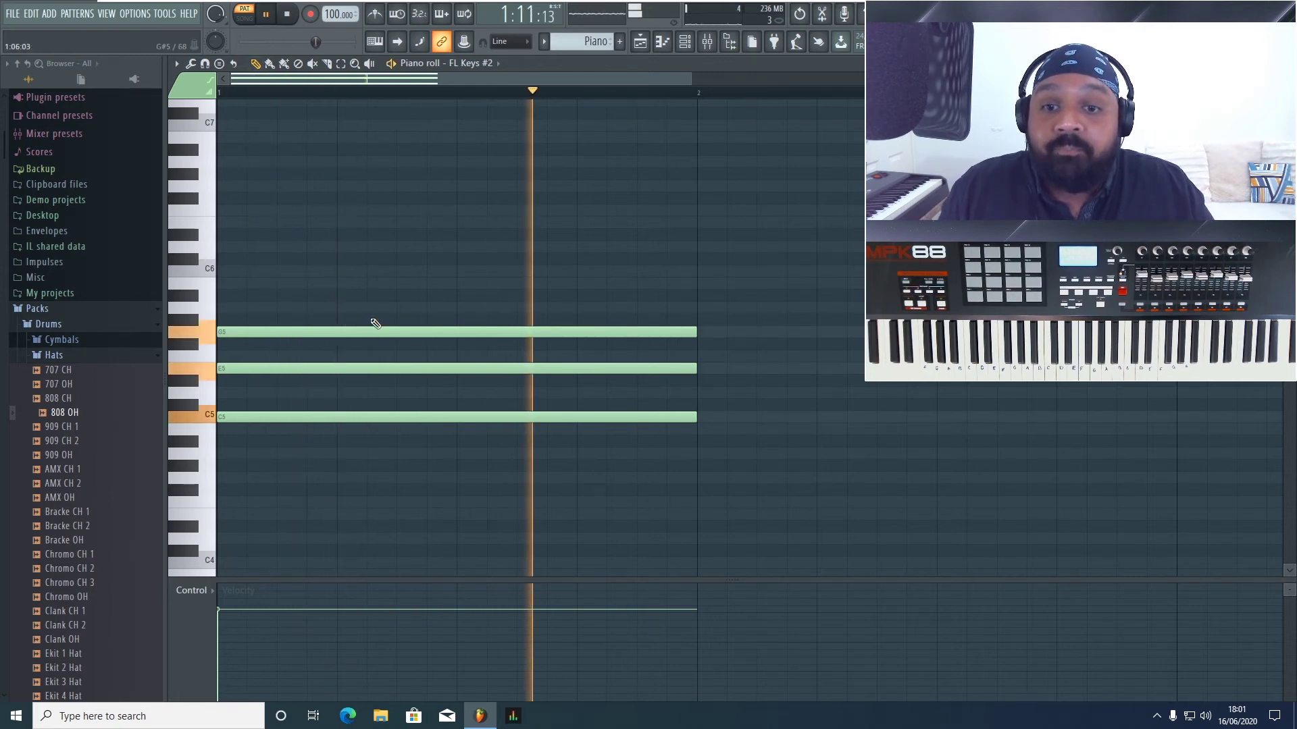
pyautogui.press('space')
# - Return to the playlist, place Piano pattern clips on Track 4 at bars 1, 3, 5 and 7, and play the song
pyautogui.press('F7')
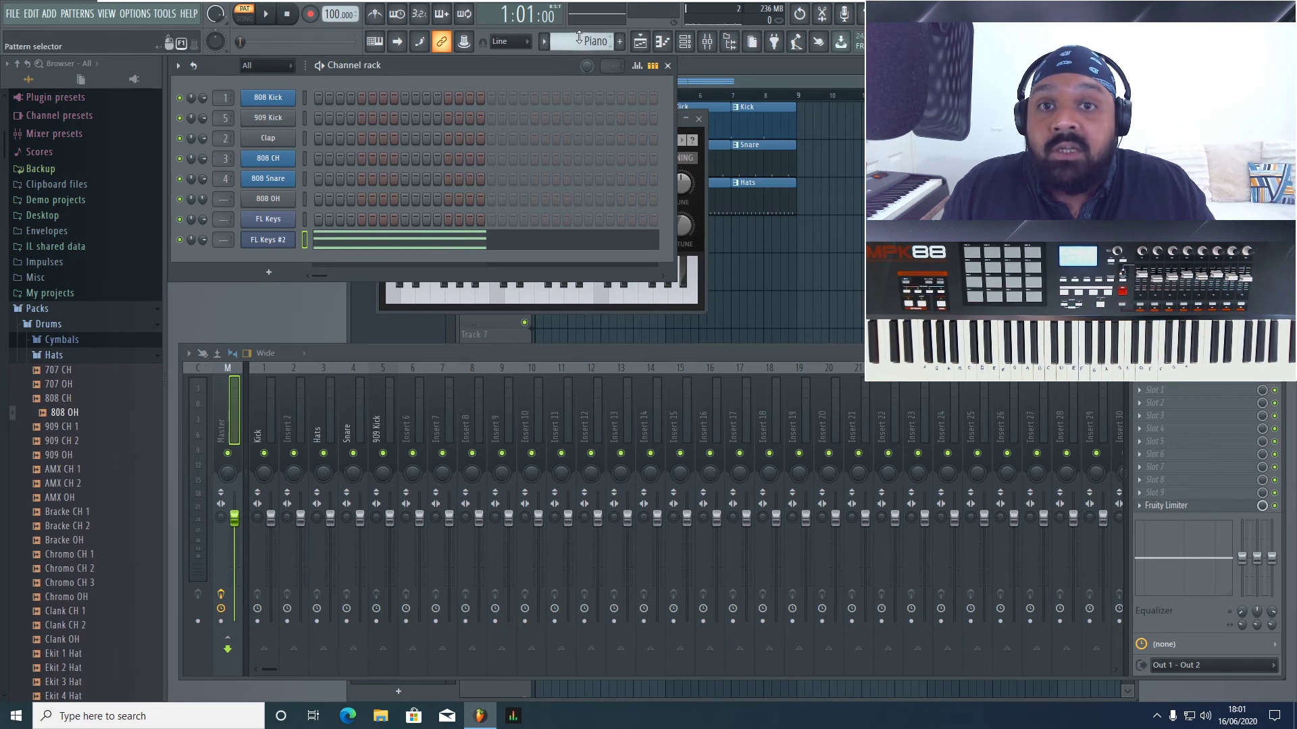
pyautogui.press('F5')
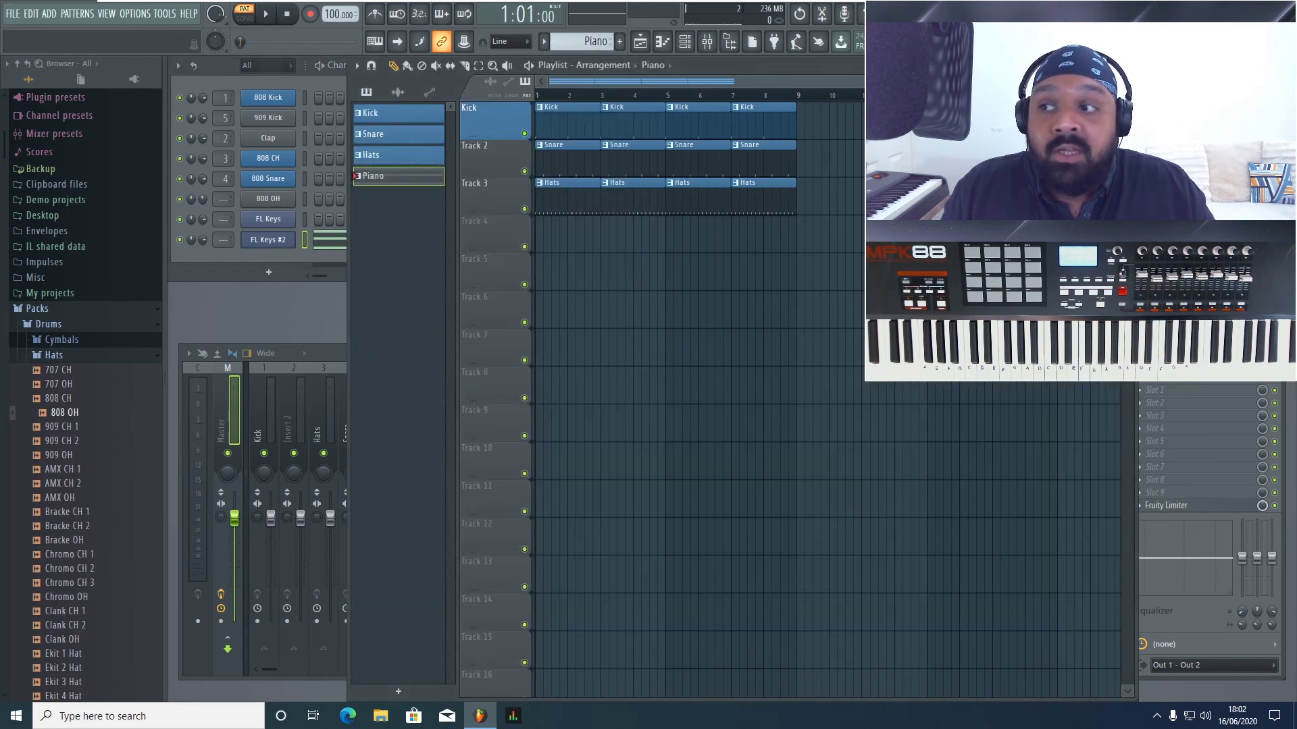
pyautogui.click(539, 233)
pyautogui.click(603, 242)
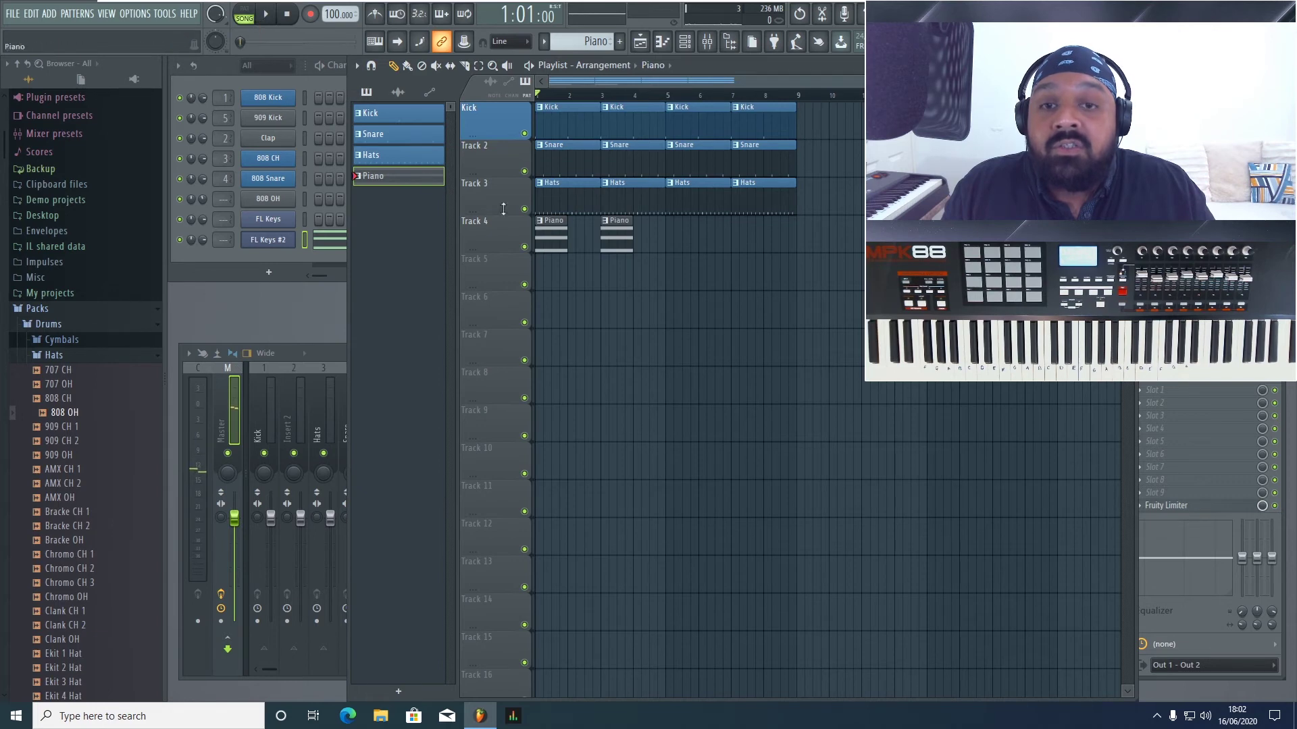
pyautogui.press('space')
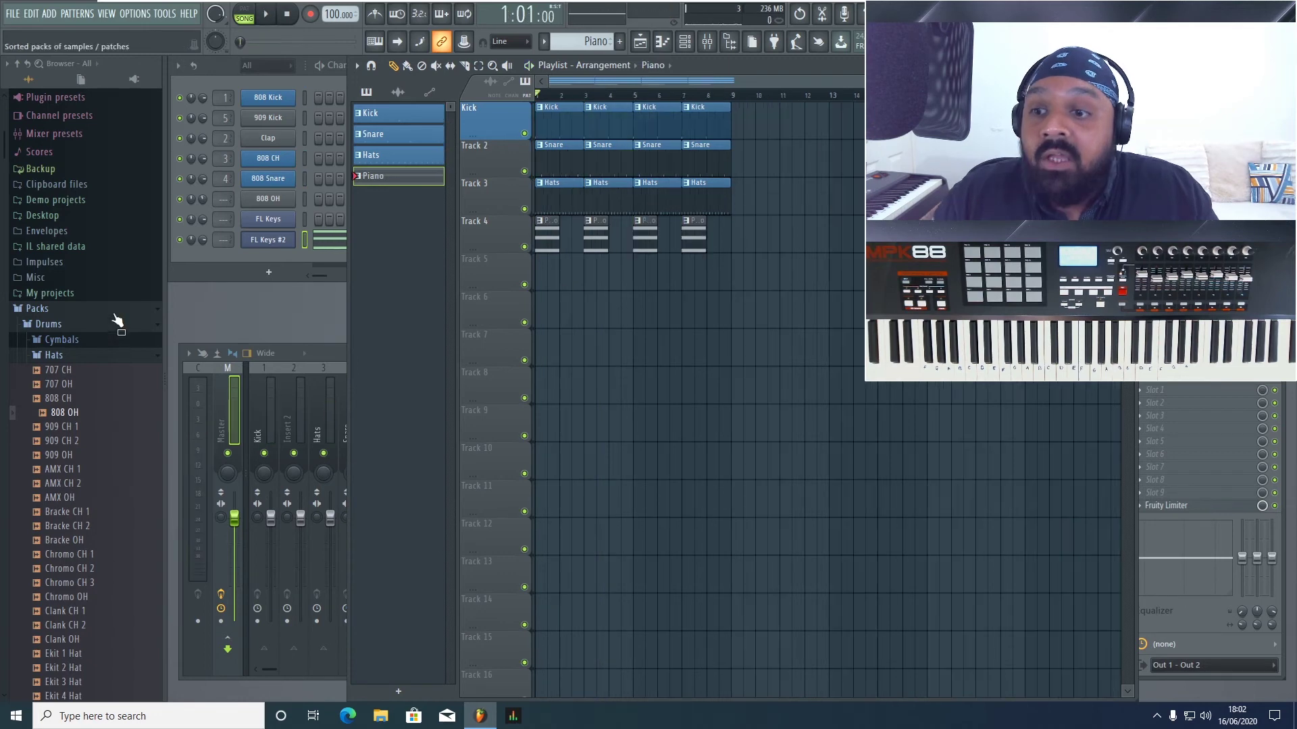
# - Browse the drum packs' SFX folder and preview its first samples, from Alb Lazer SFX to Alb Zap SFX
pyautogui.click(109, 355)
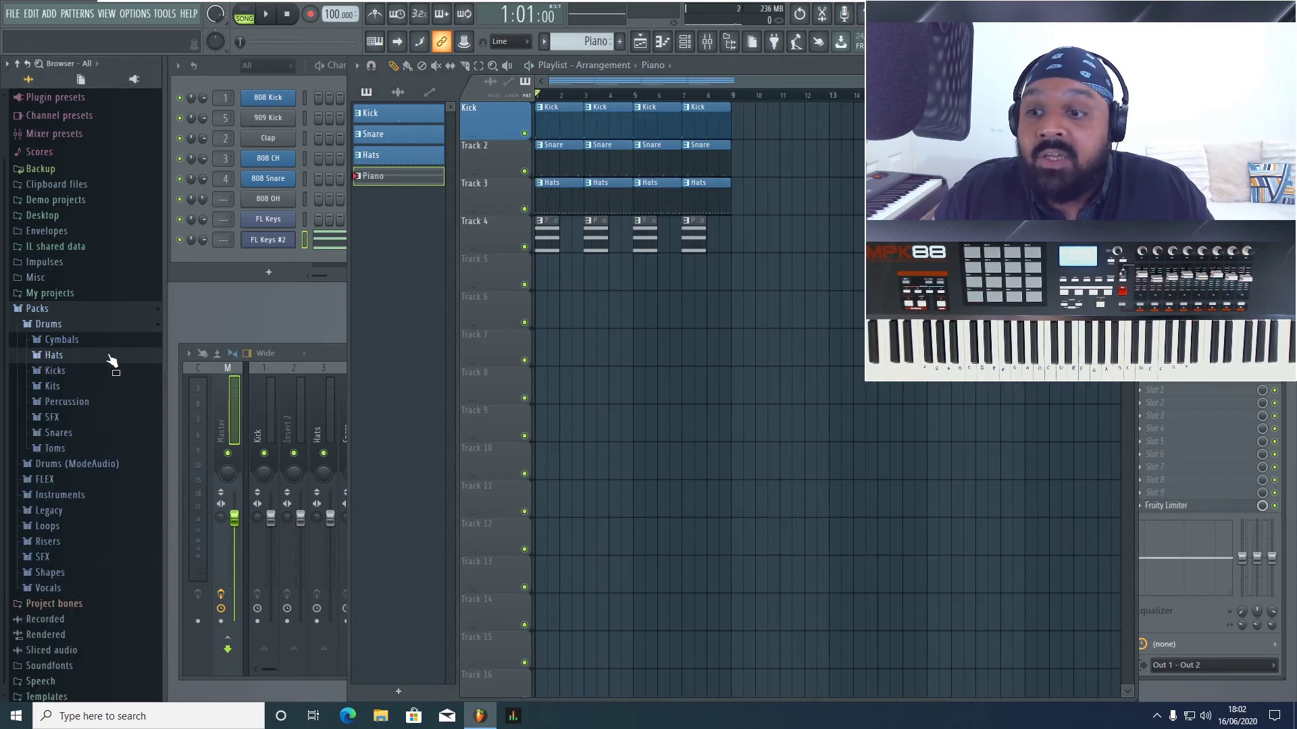
pyautogui.click(111, 419)
pyautogui.scroll(-3, 114, 412)
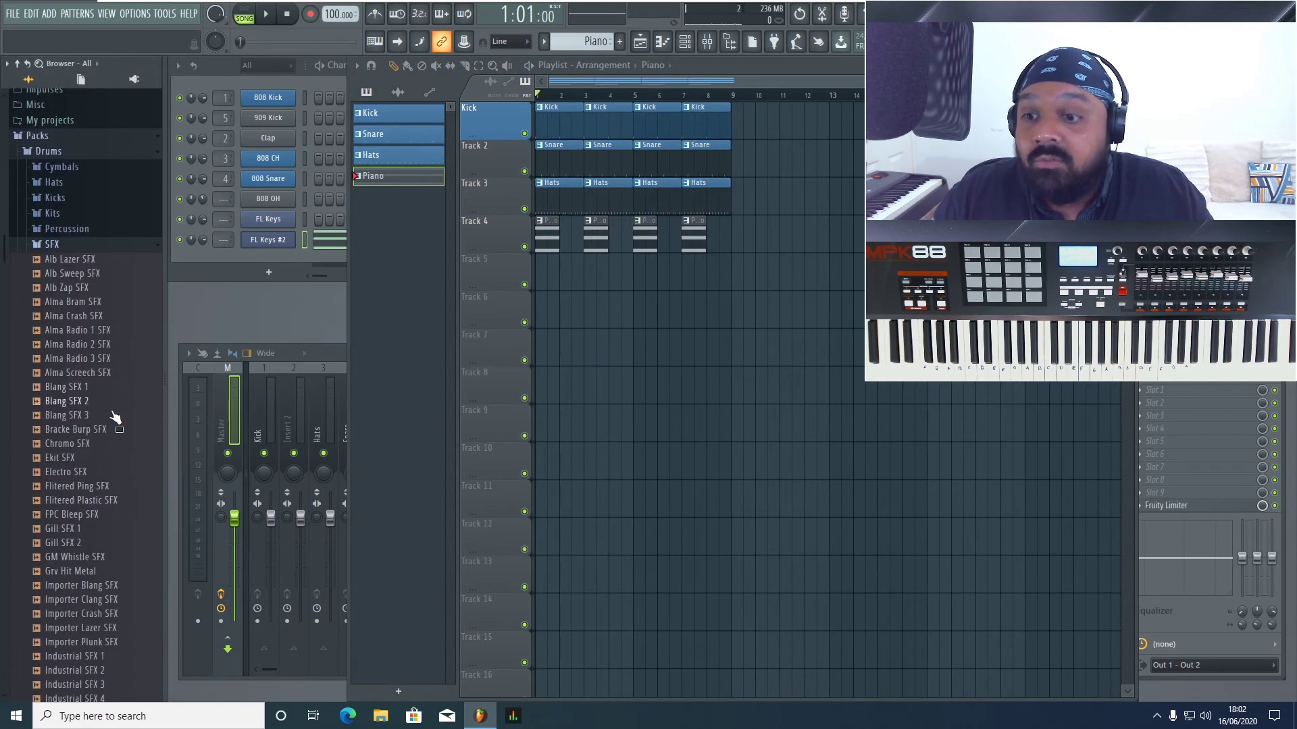
pyautogui.click(126, 259)
pyautogui.press('Down')
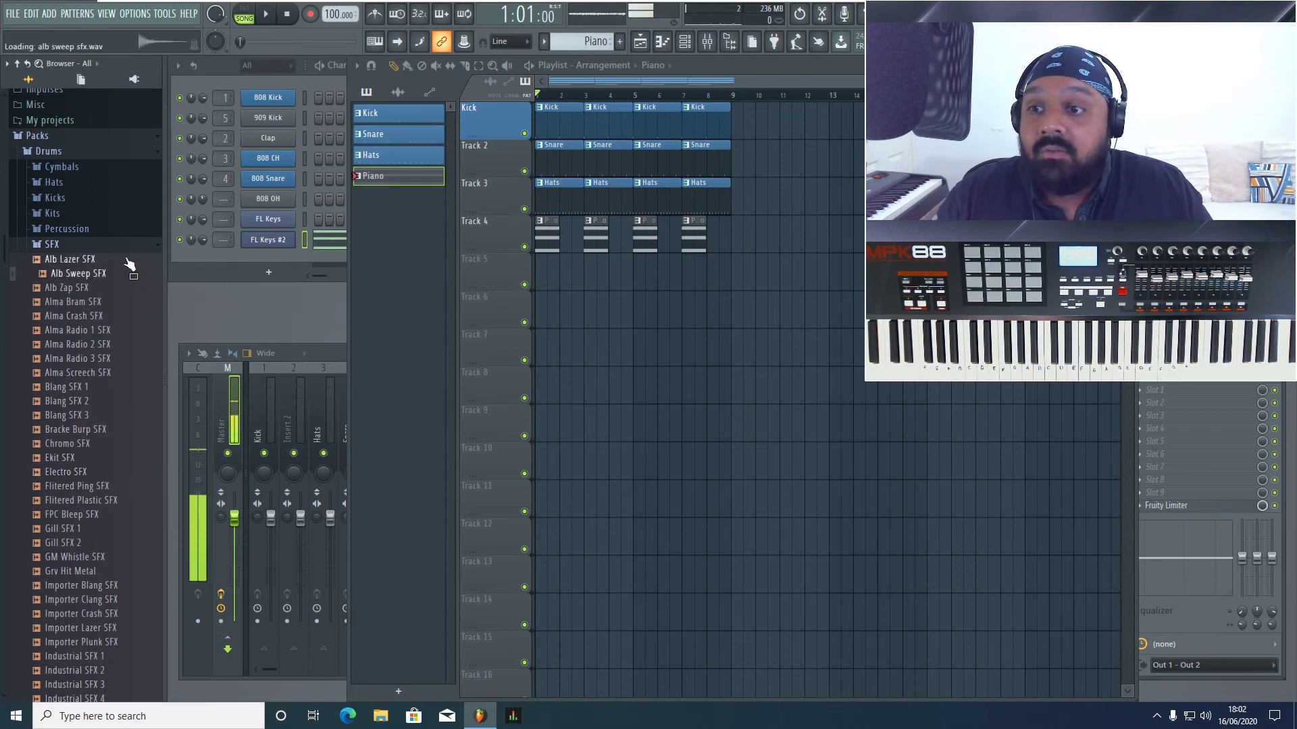
pyautogui.press('Down')
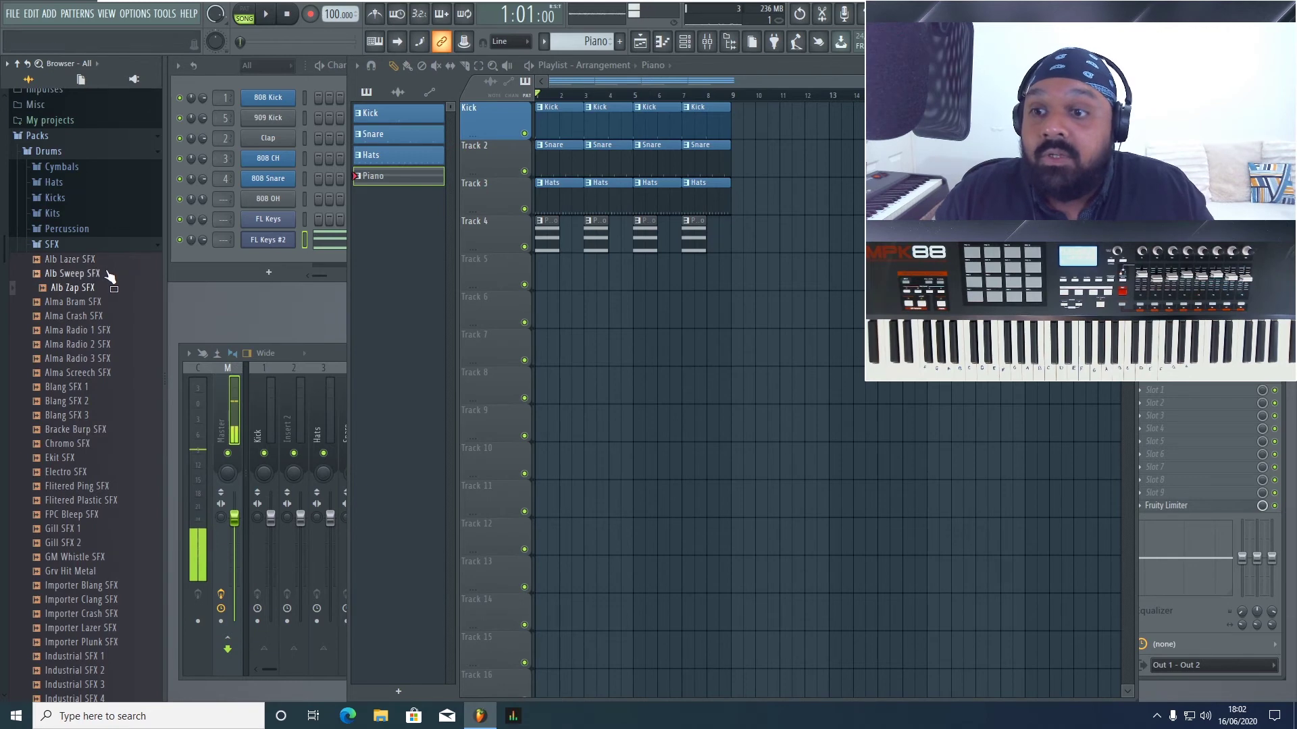
# - Add Alb Sweep SFX as a new channel in the channel rack and as an audio clip at the start of playlist Track 5
pyautogui.moveTo(108, 274); pyautogui.dragTo(270, 269)
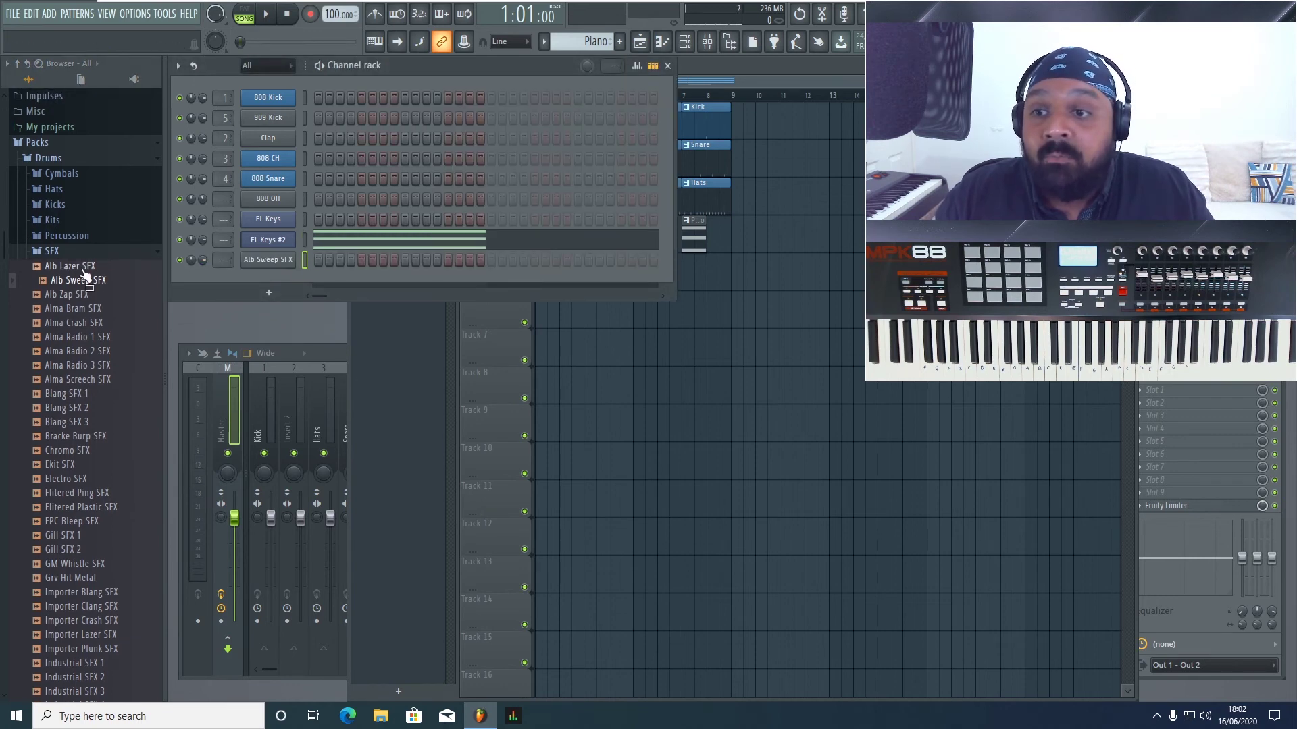
pyautogui.moveTo(88, 287); pyautogui.dragTo(543, 281)
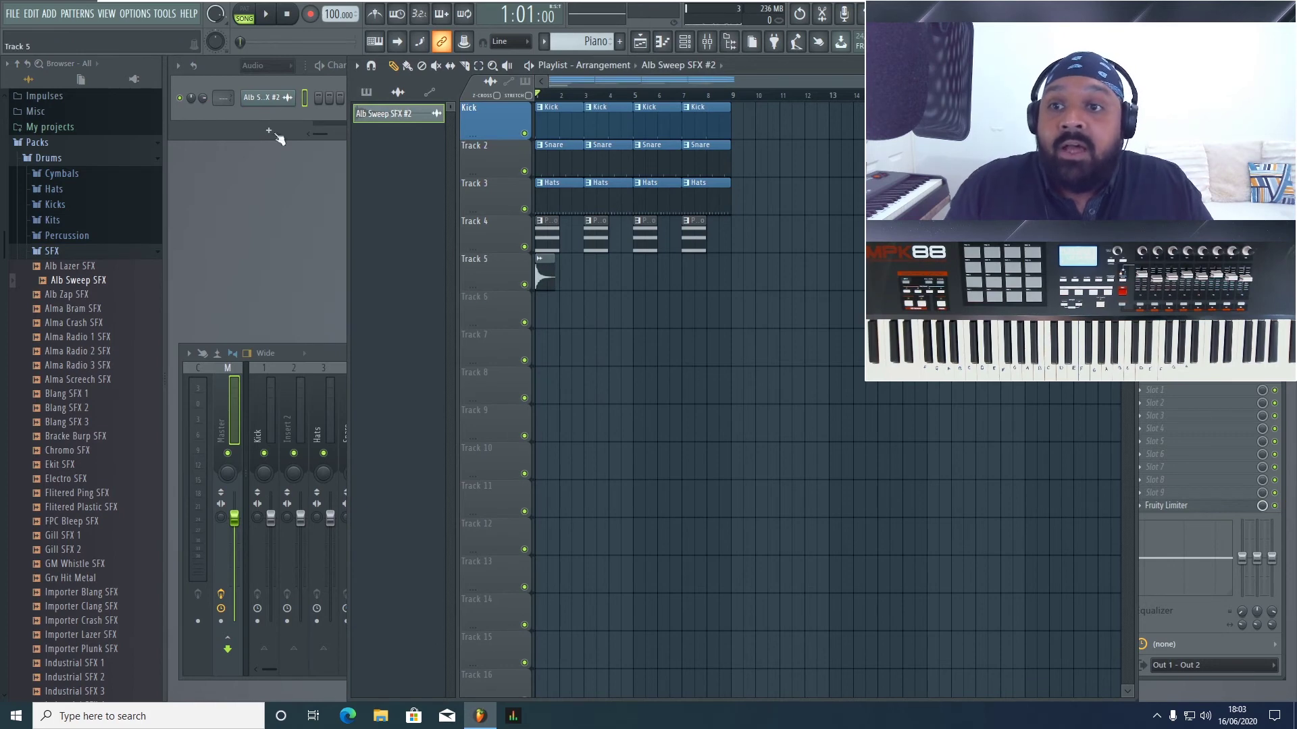
pyautogui.click(271, 65)
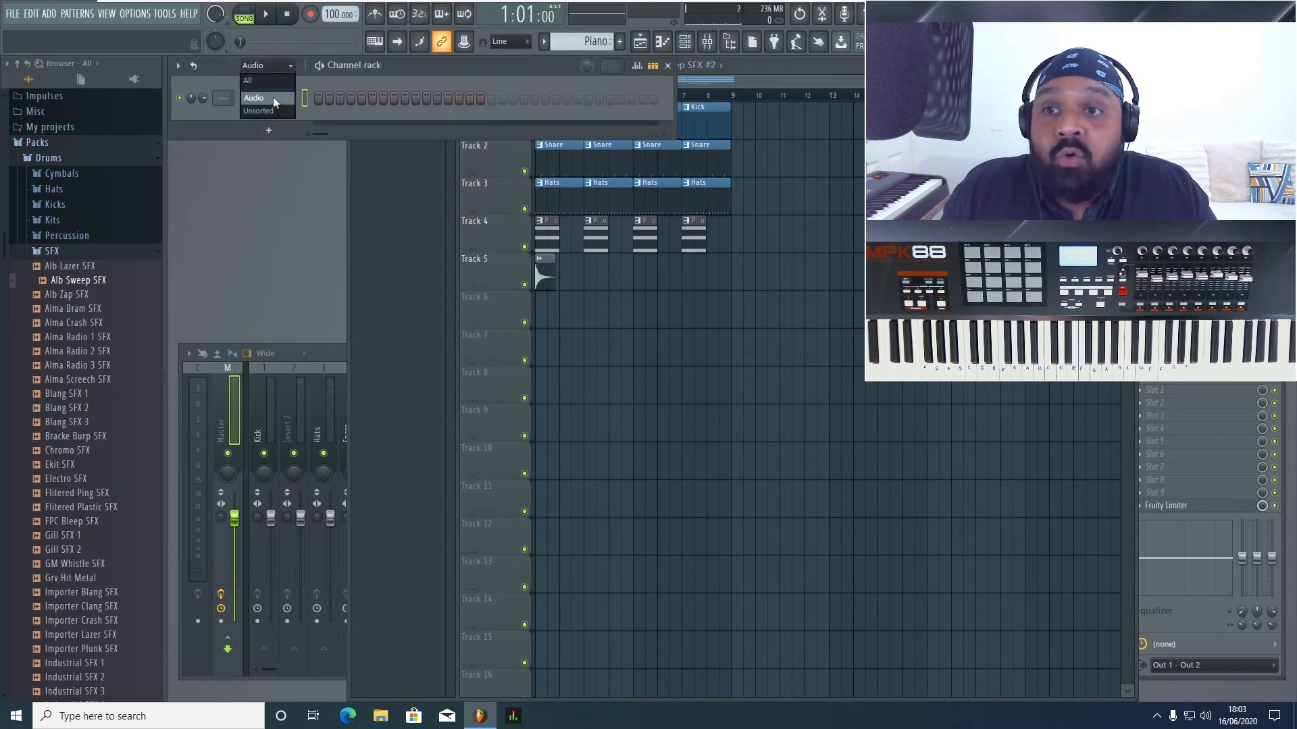
pyautogui.click(503, 278)
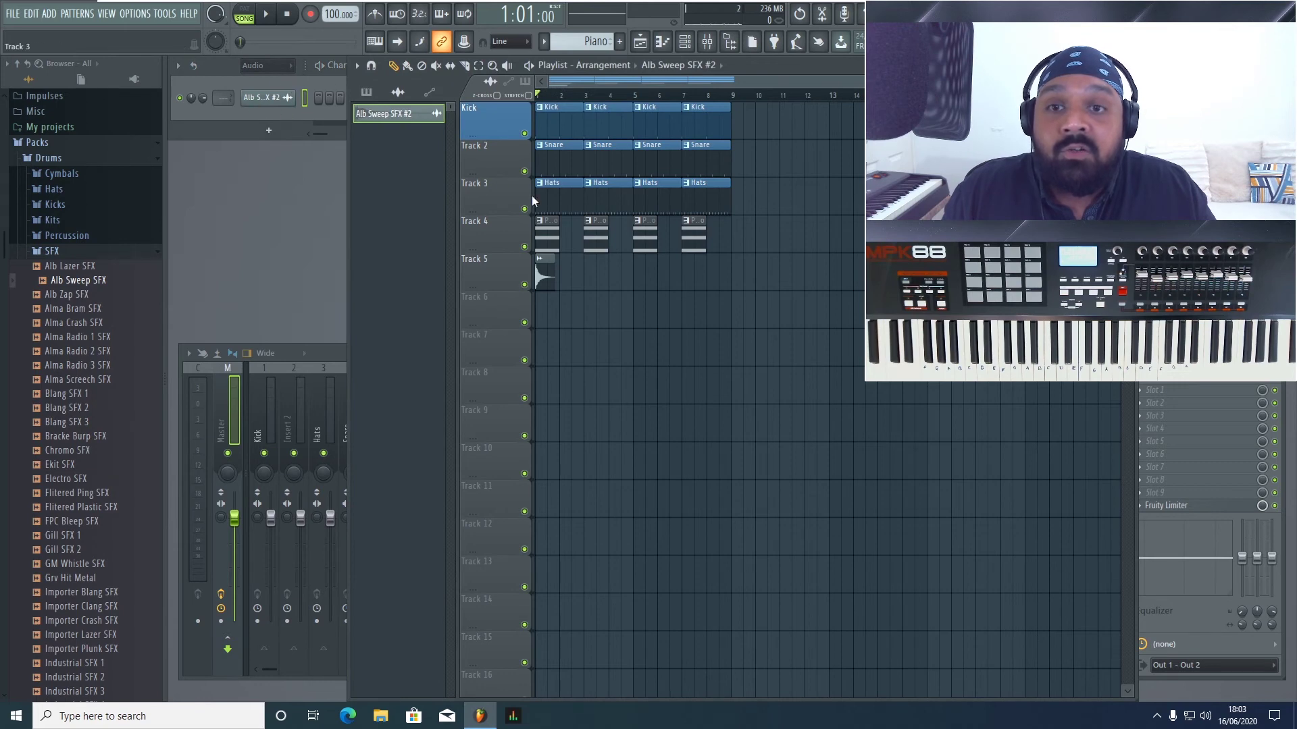
# - Pan the Alb Sweep SFX #2 audio clip channel about 31% left and play the song before and after the change
pyautogui.press('space')
pyautogui.press('space')
pyautogui.moveTo(191, 98); pyautogui.dragTo(191, 102)
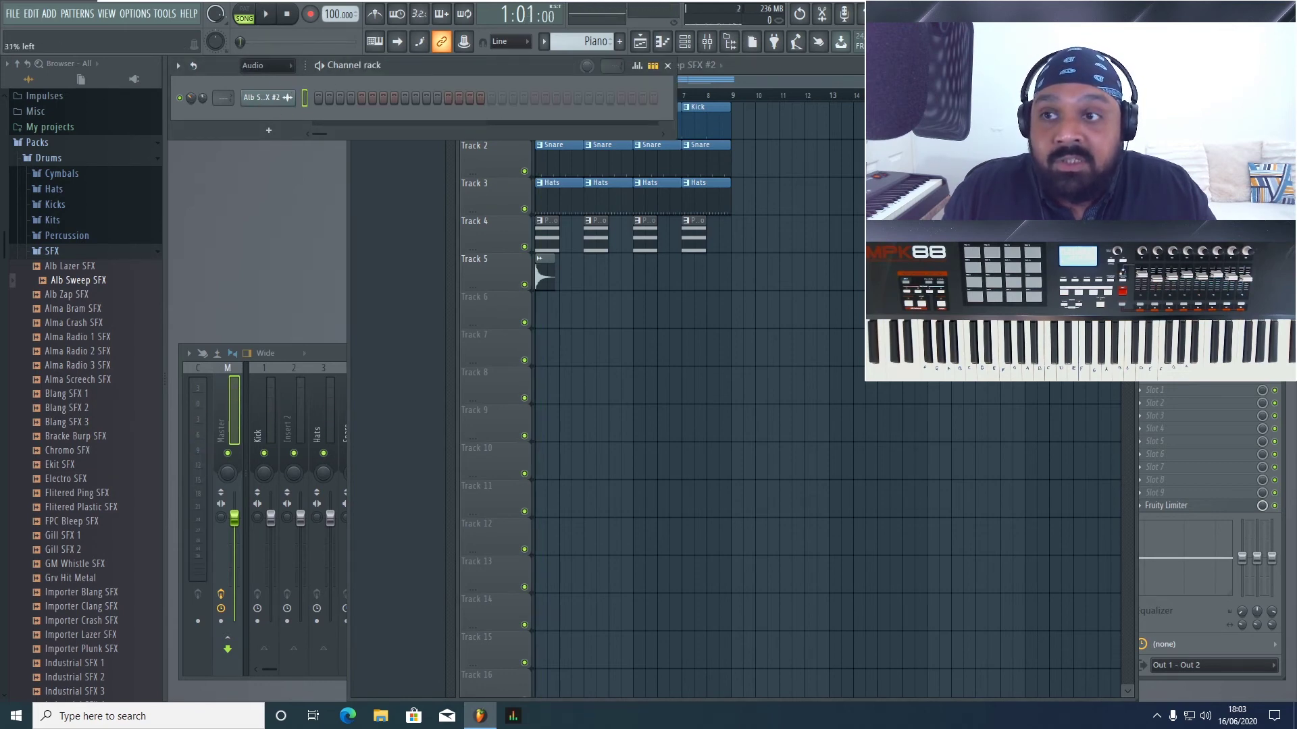
pyautogui.press('space')
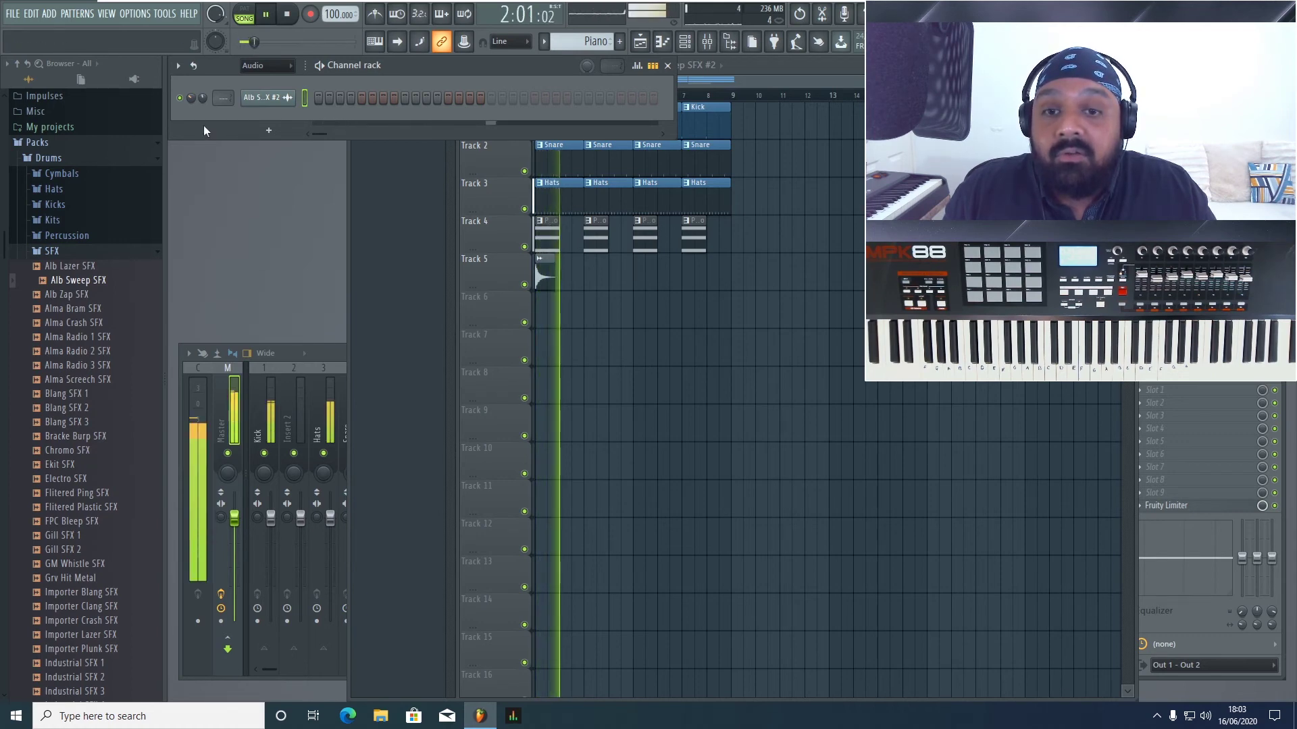
pyautogui.press('space')
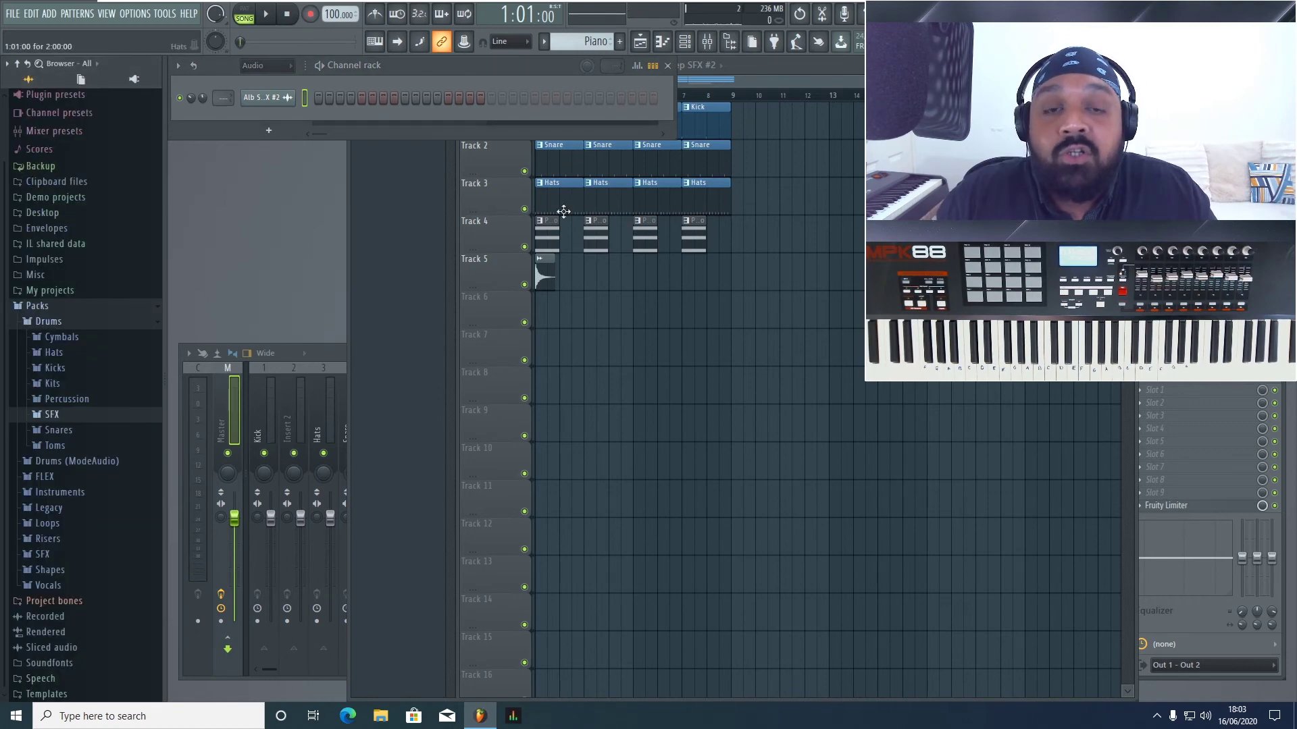
# - Set the channel rack filter to show all channels and open the mixer at the 808 Snare channel's track
pyautogui.click(819, 67)
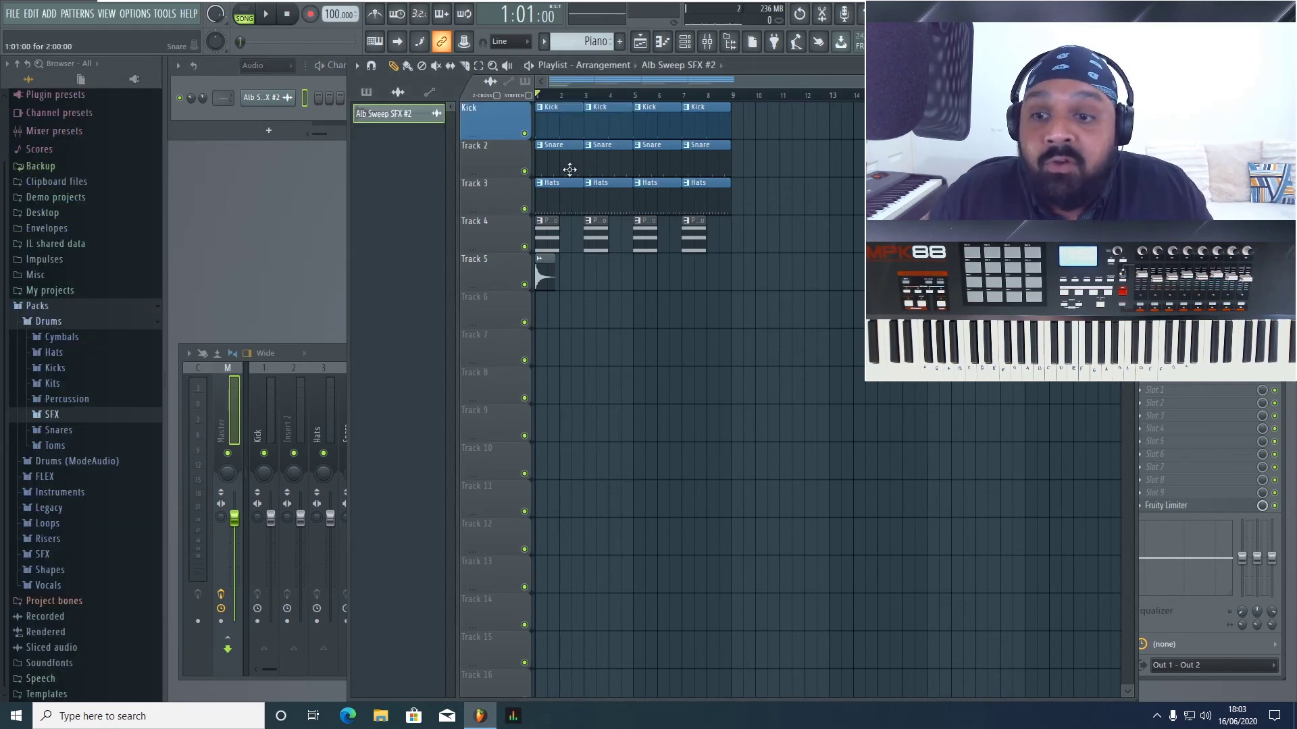
pyautogui.click(286, 69)
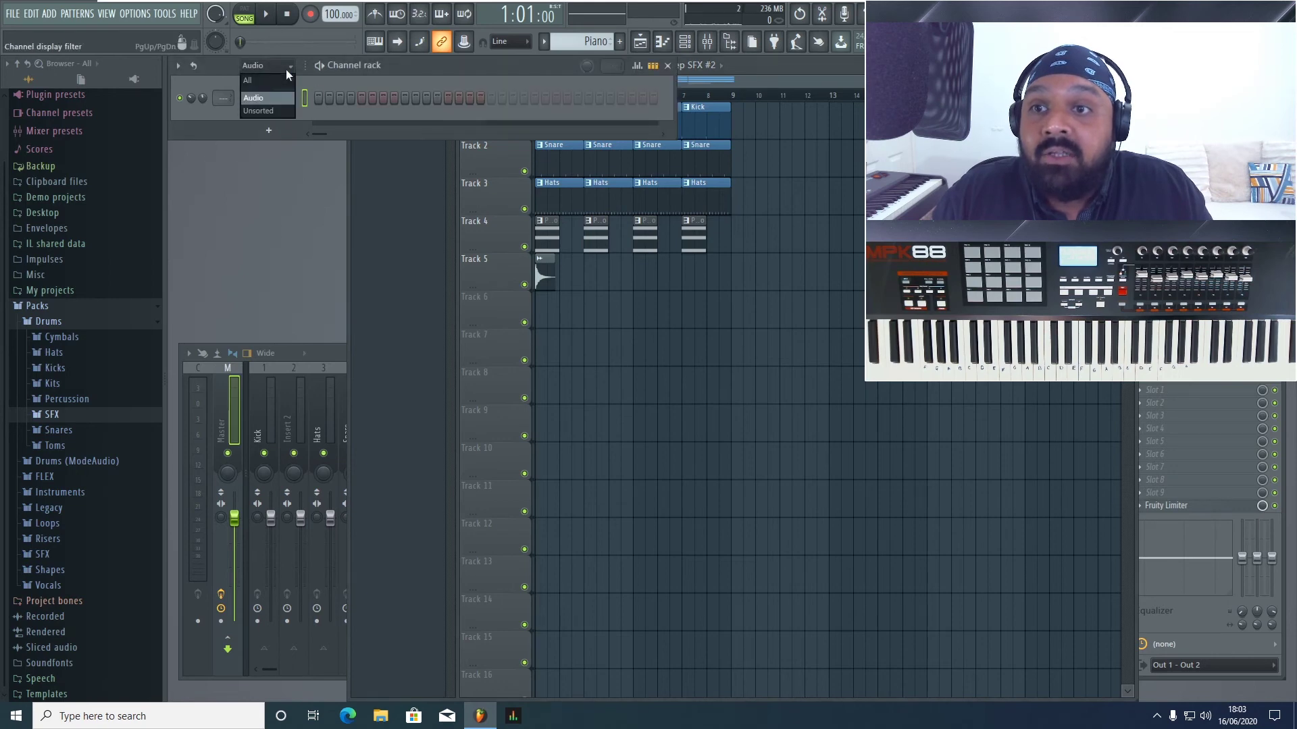
pyautogui.click(285, 79)
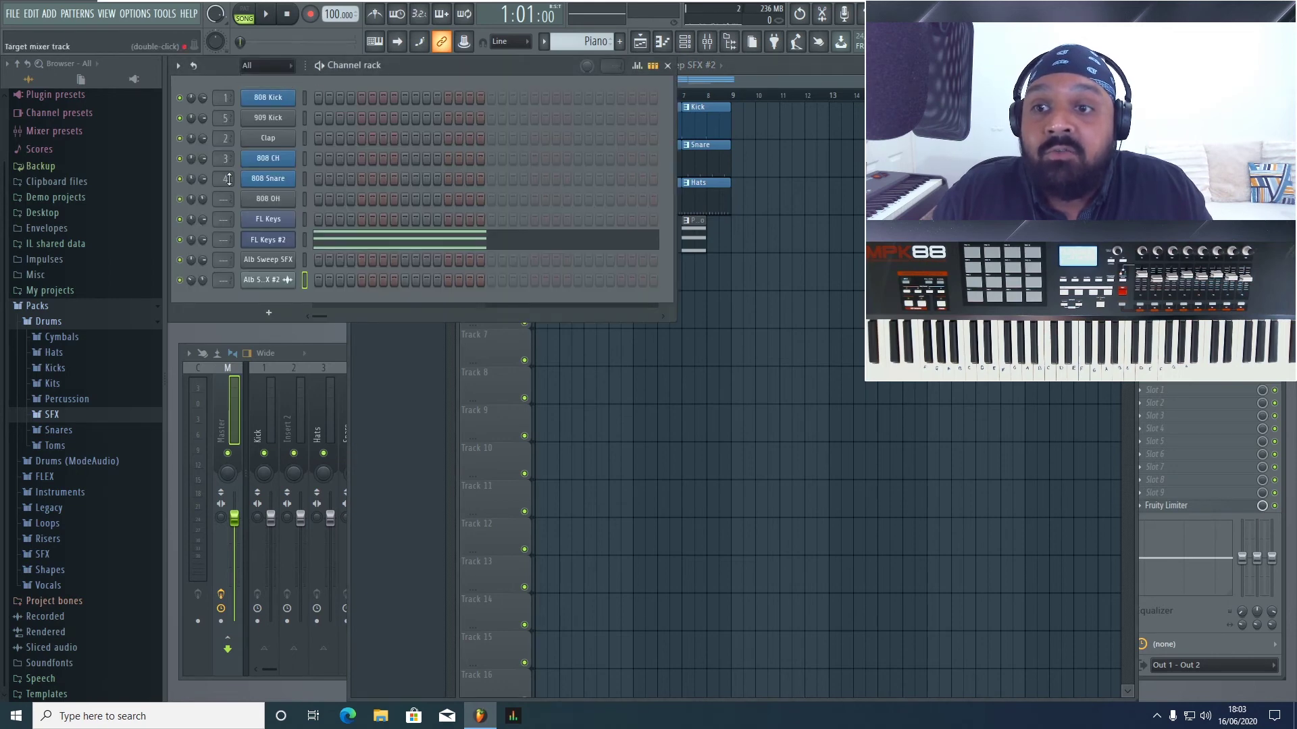
pyautogui.doubleClick(229, 179)
pyautogui.click(350, 393)
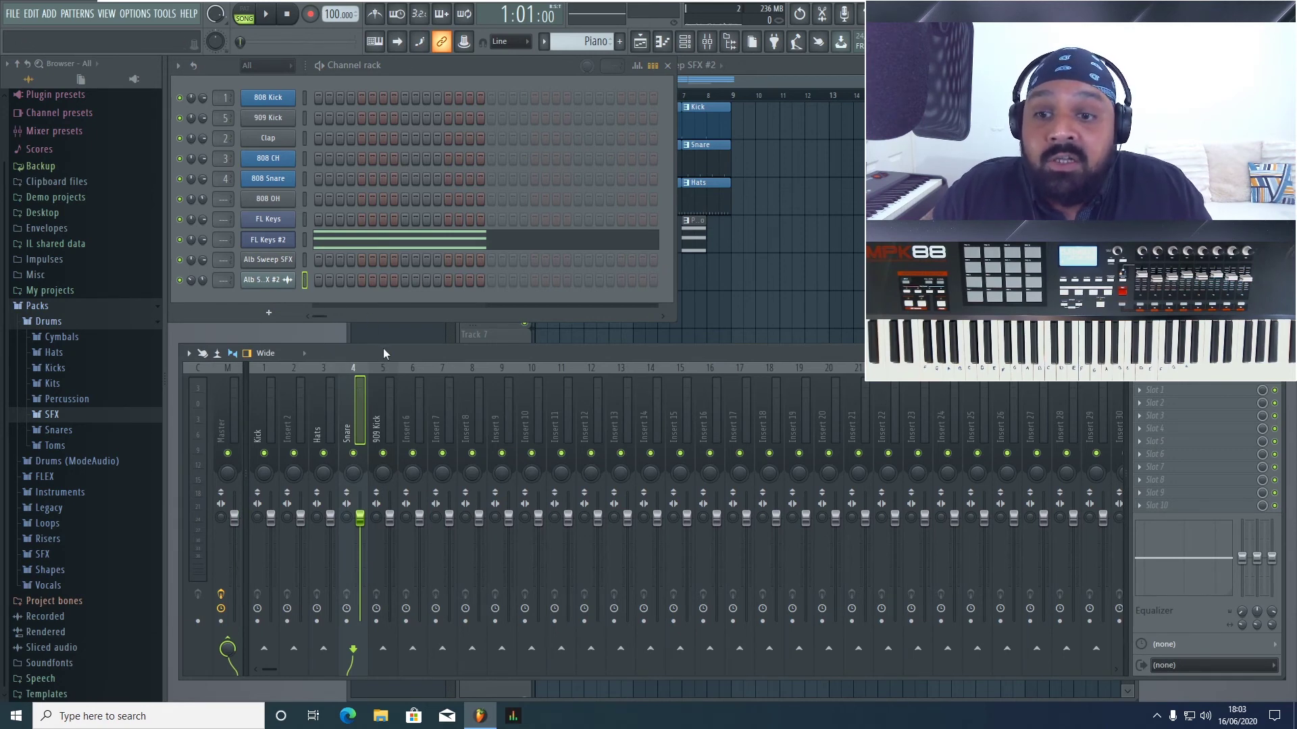
# - Move the mixer's effect slots beside the master track and load Fruity parametric EQ 2 into slot 1 of the 909 Kick track
pyautogui.click(247, 354)
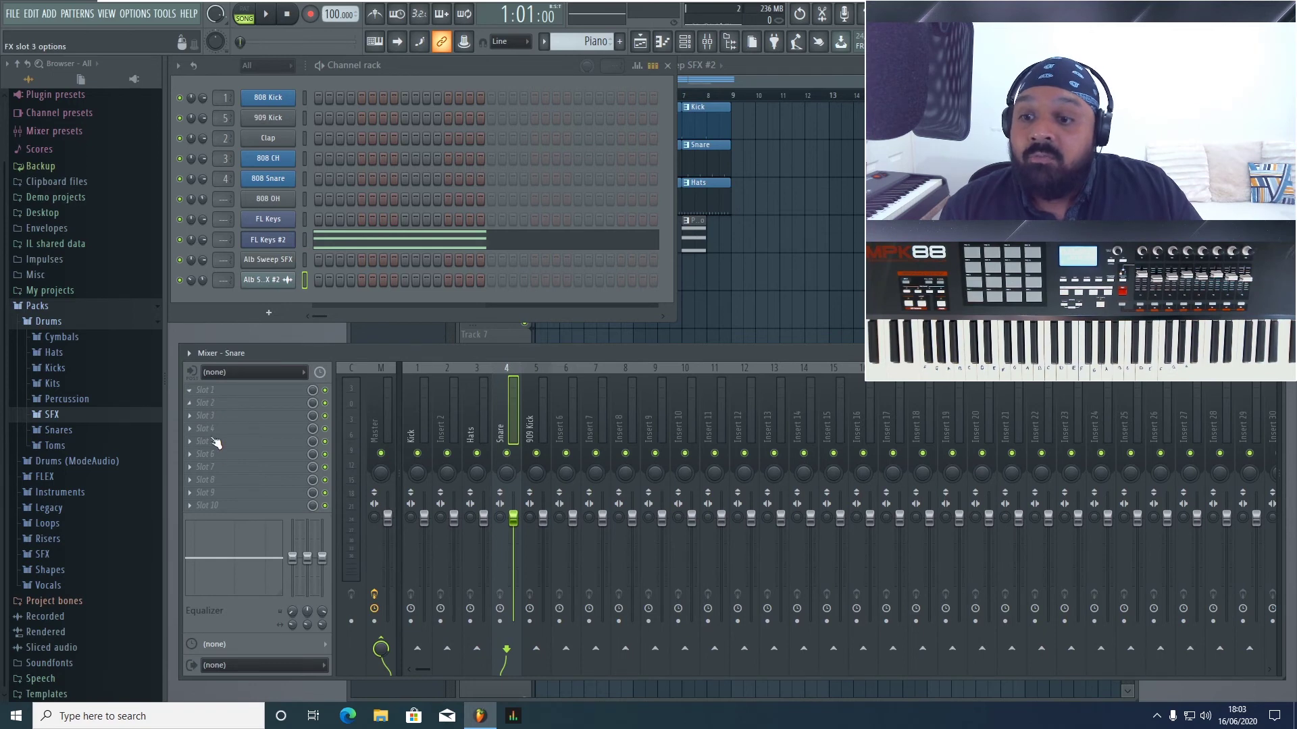
pyautogui.click(531, 403)
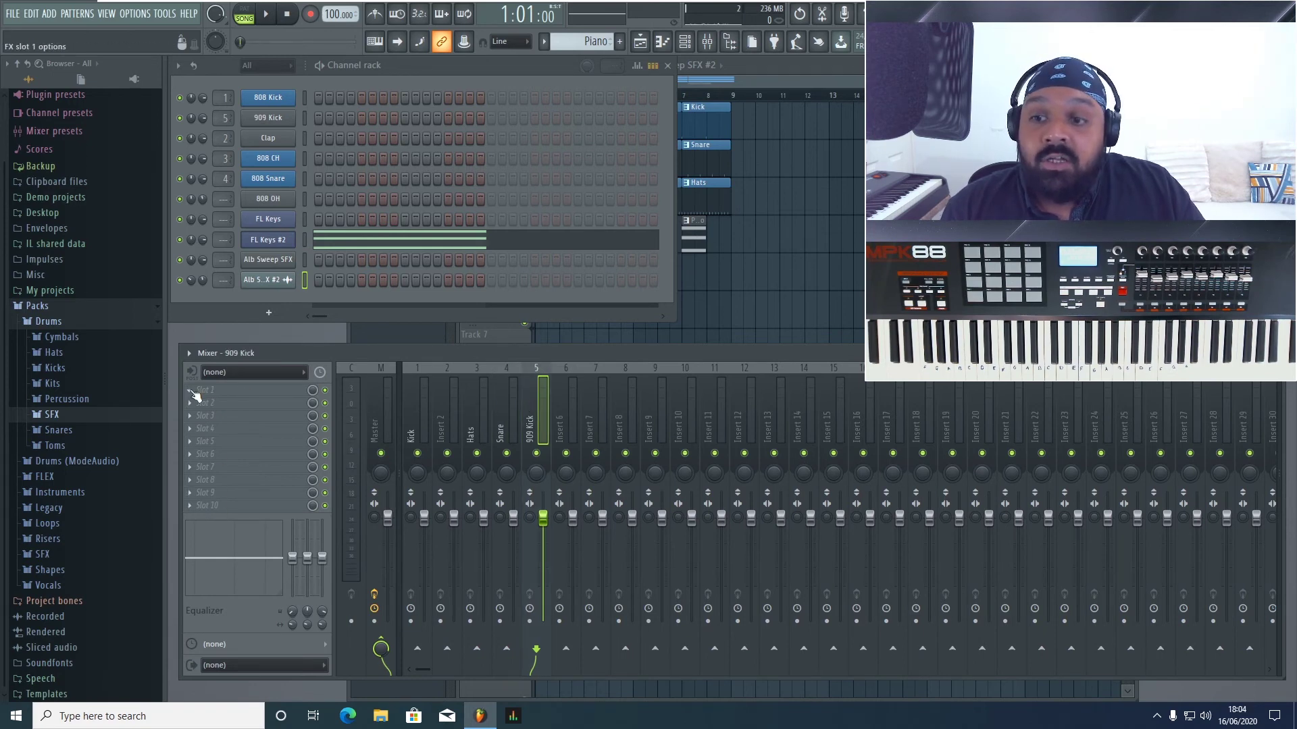
pyautogui.click(194, 395)
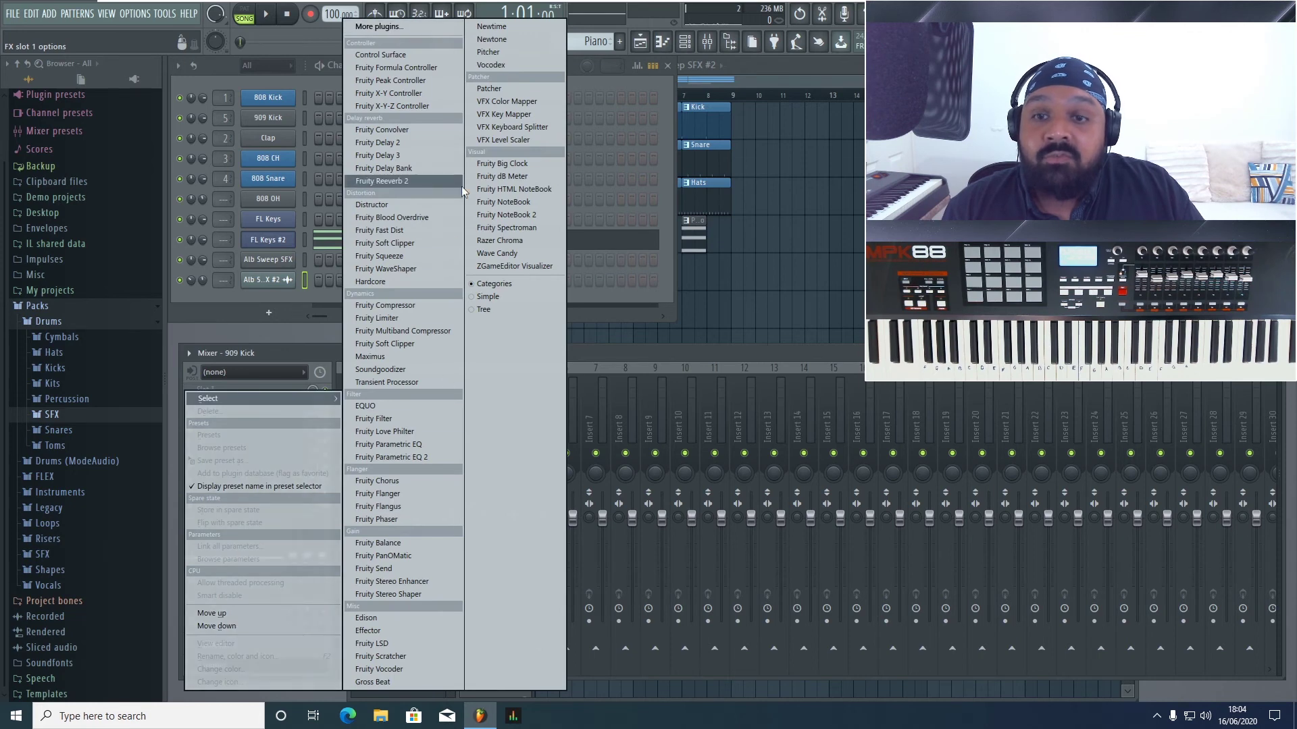
pyautogui.click(270, 308)
pyautogui.click(268, 312)
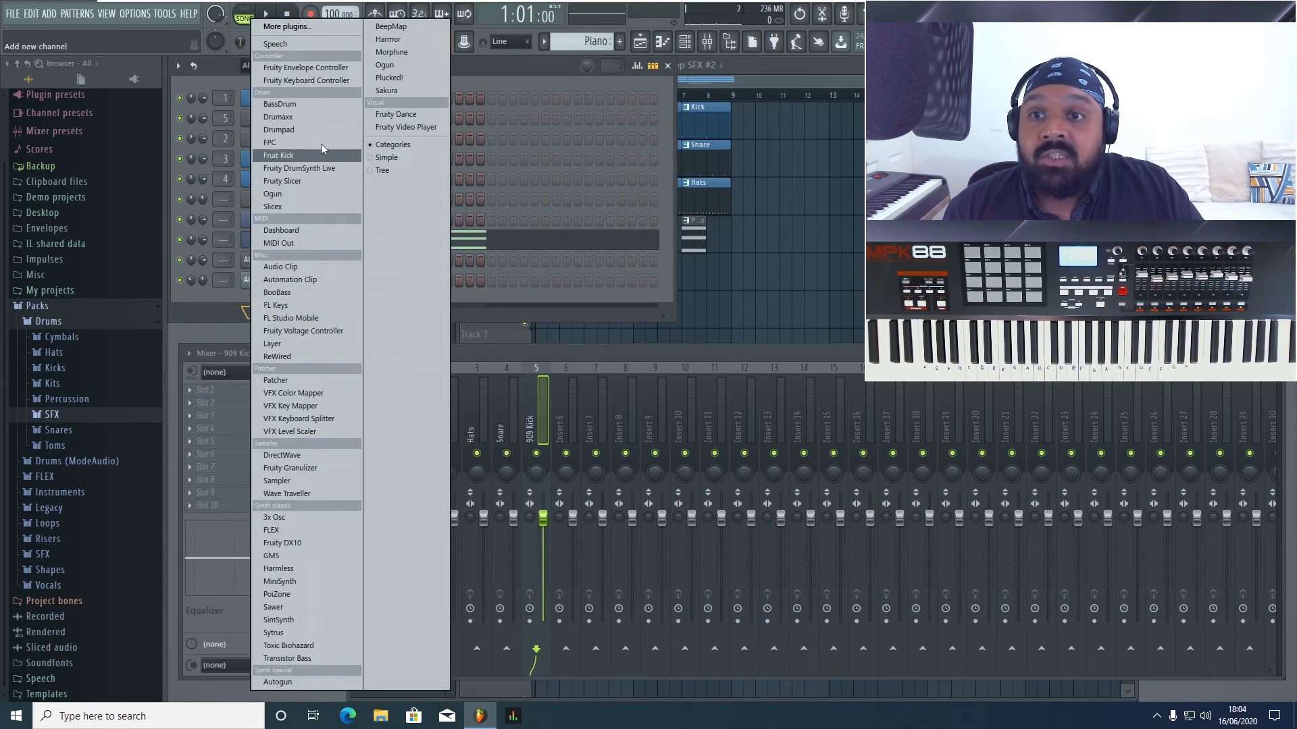
pyautogui.click(220, 298)
pyautogui.click(197, 396)
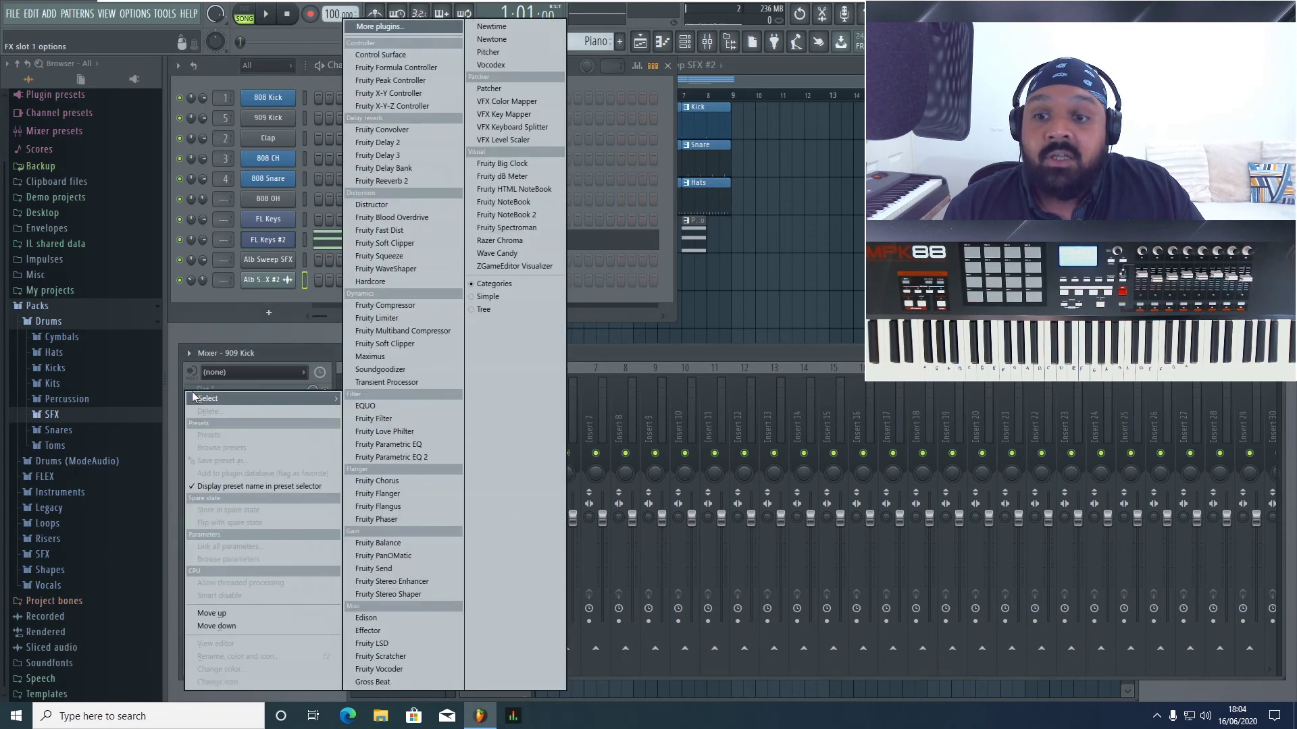
pyautogui.click(402, 458)
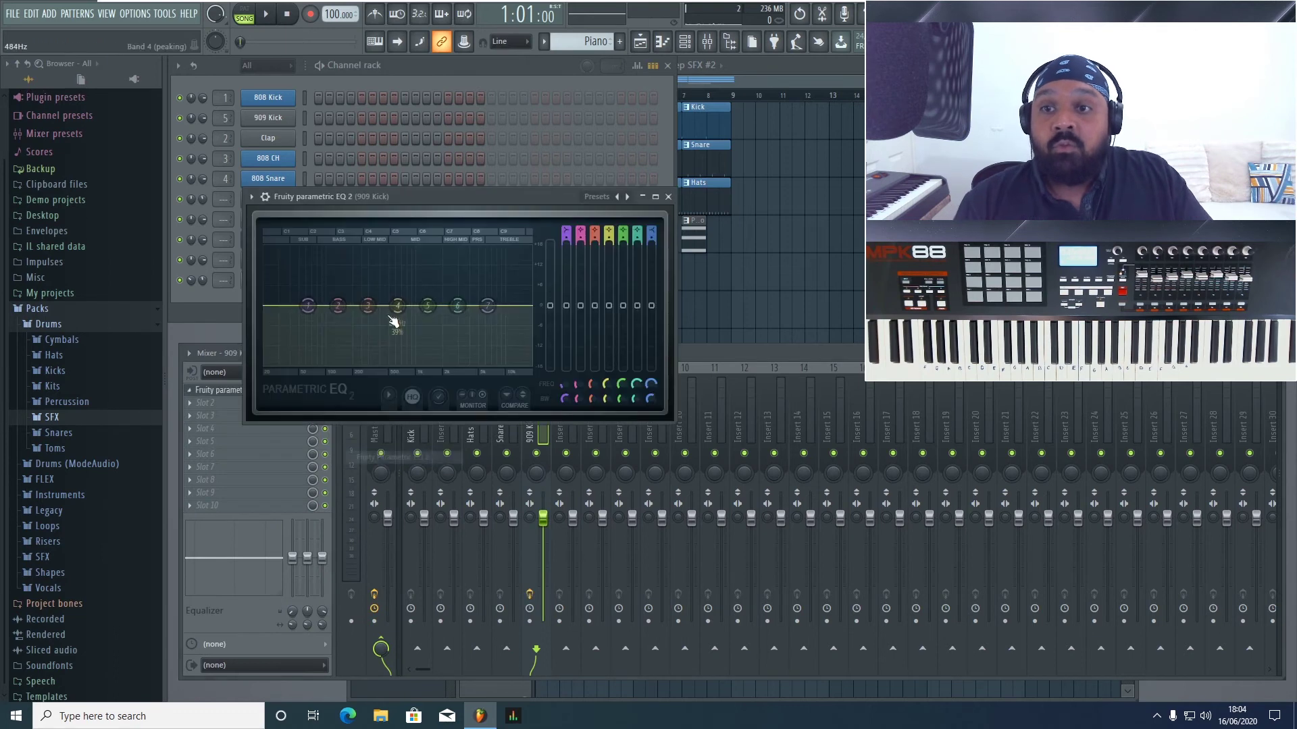
# - Play the song in song mode and solo the Snare mixer track, keeping the EQ window clear of the mixer
pyautogui.scroll(2, 580, 42)
pyautogui.click(257, 15)
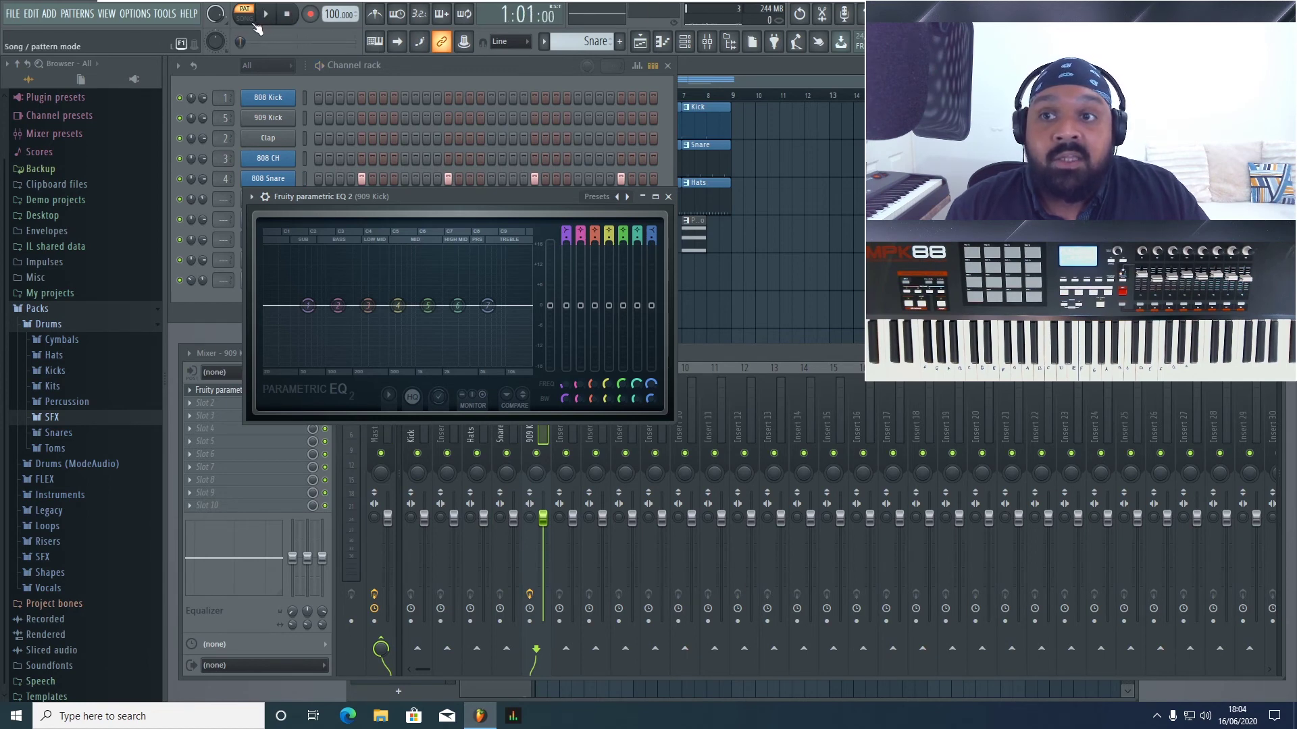
pyautogui.click(266, 19)
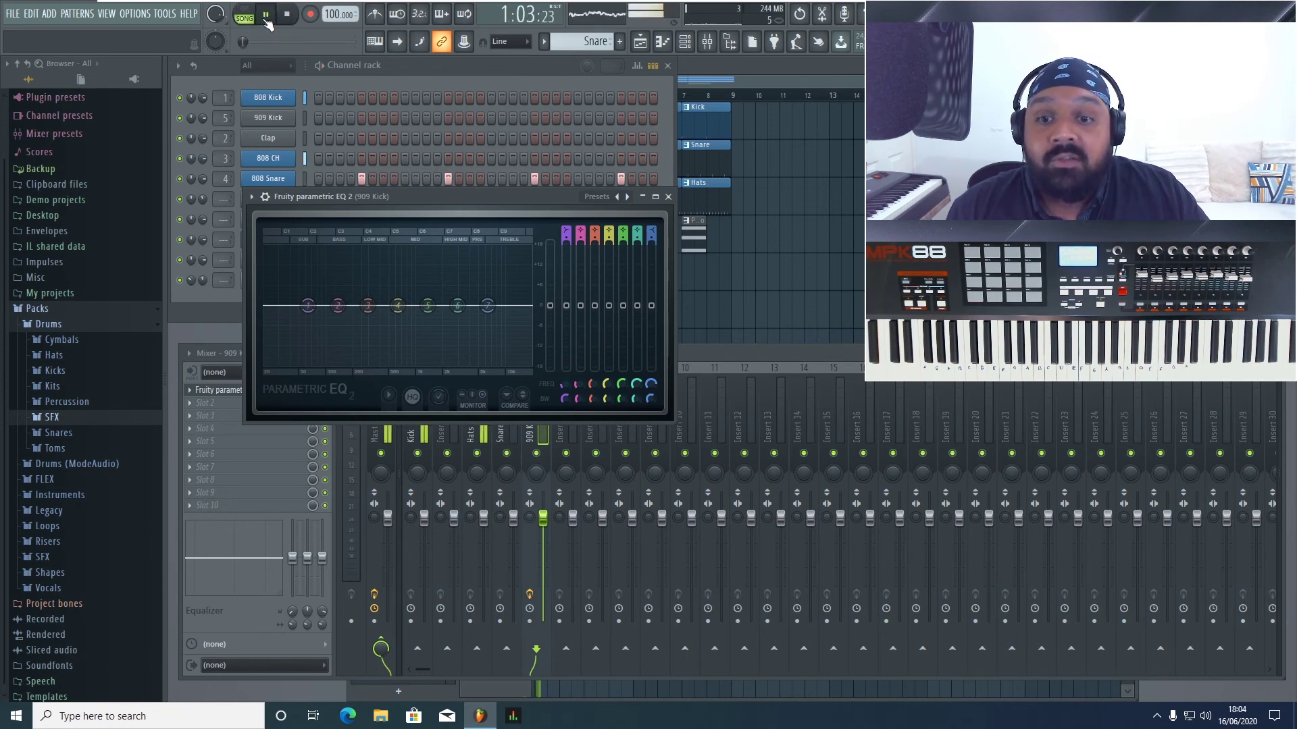
pyautogui.moveTo(451, 203); pyautogui.dragTo(500, 90)
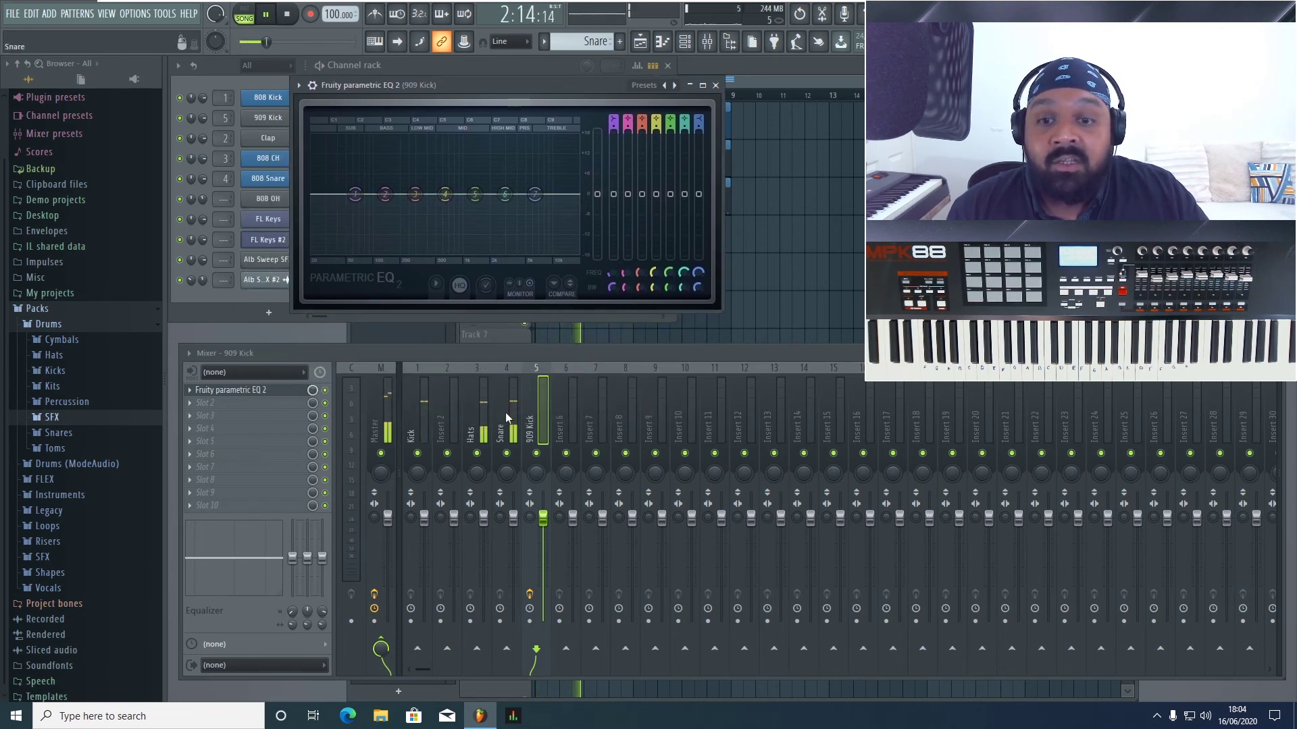
pyautogui.rightClick(507, 454)
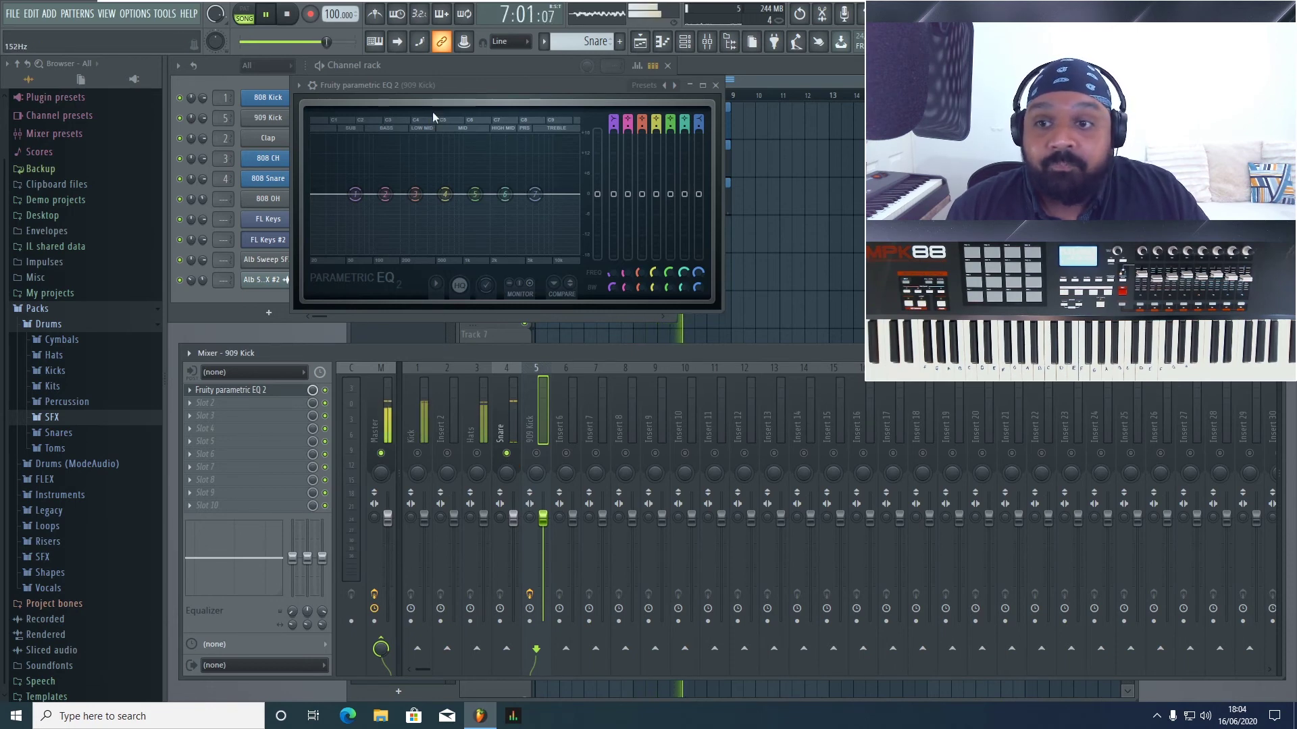
pyautogui.moveTo(443, 88); pyautogui.dragTo(482, 88)
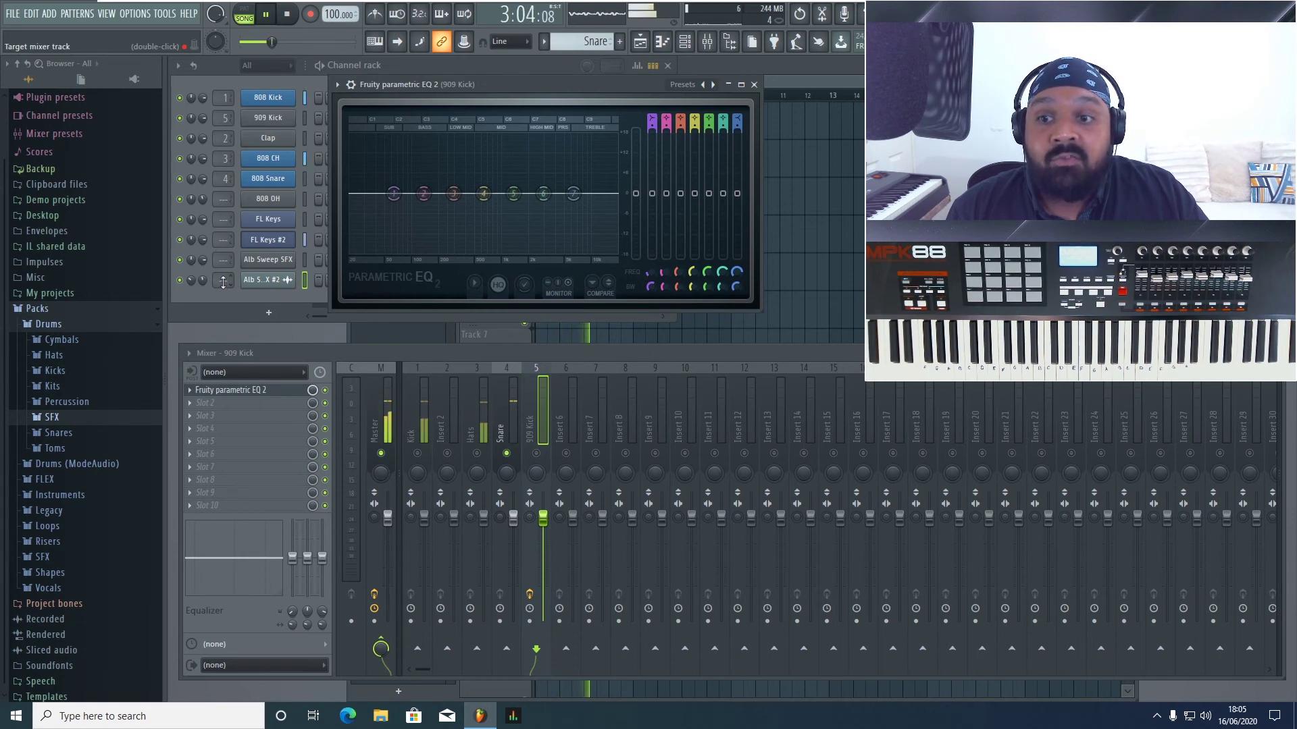
# - Route the Alb Sweep SFX #2 channel to mixer track 8 and the FL Keys #2 channel to track 9
pyautogui.scroll(7, 223, 280)
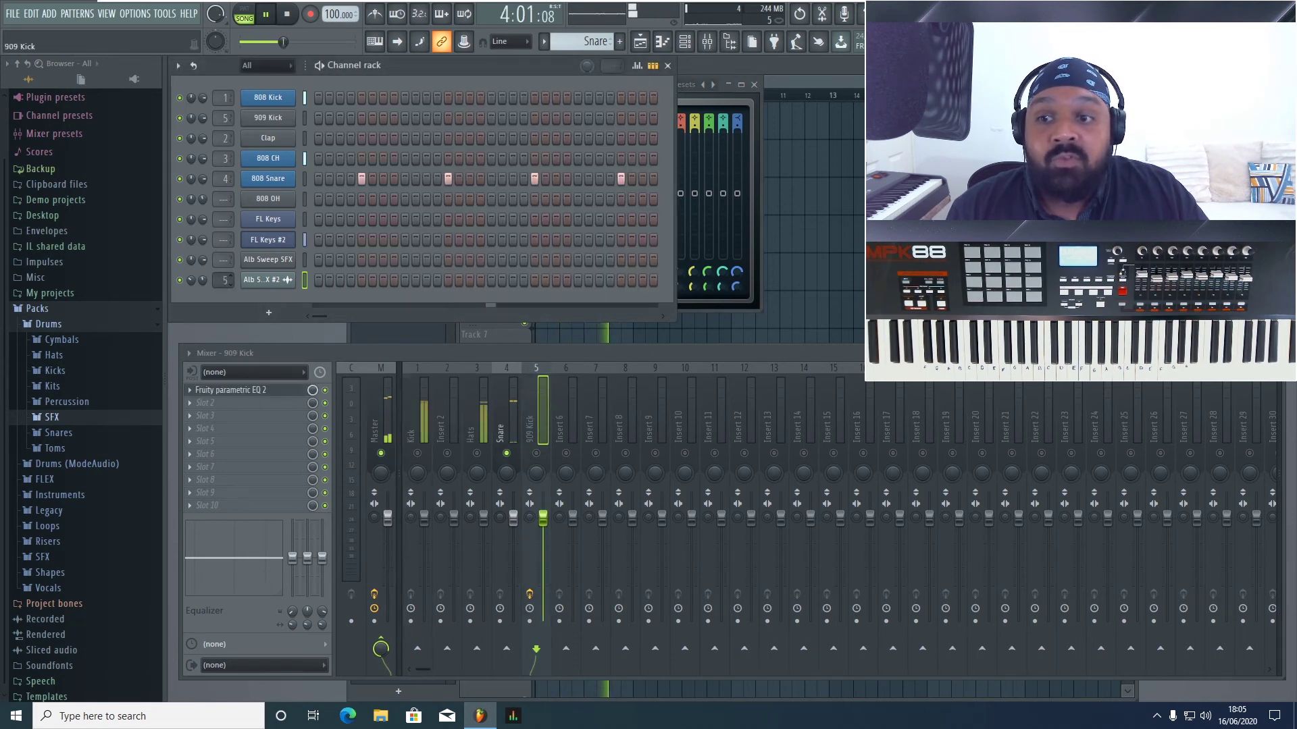
pyautogui.scroll(1, 225, 279)
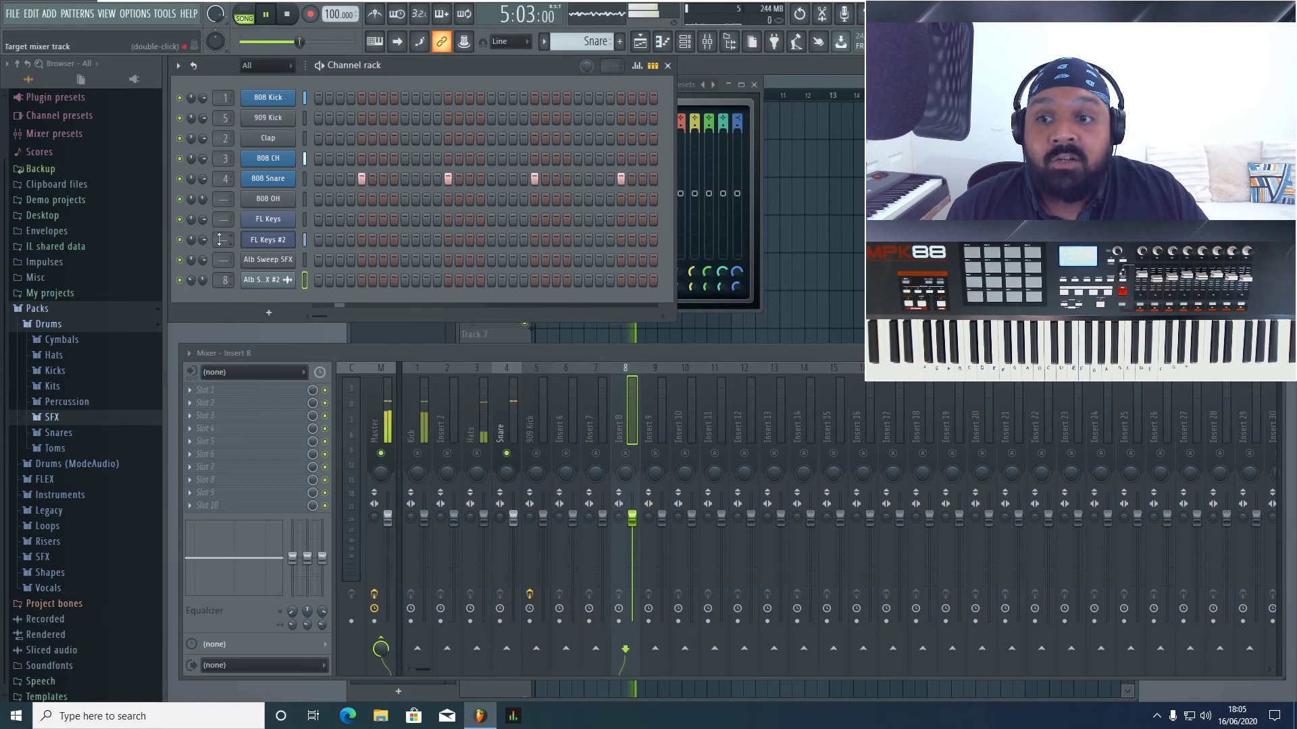
pyautogui.scroll(2, 225, 240)
pyautogui.scroll(7, 225, 239)
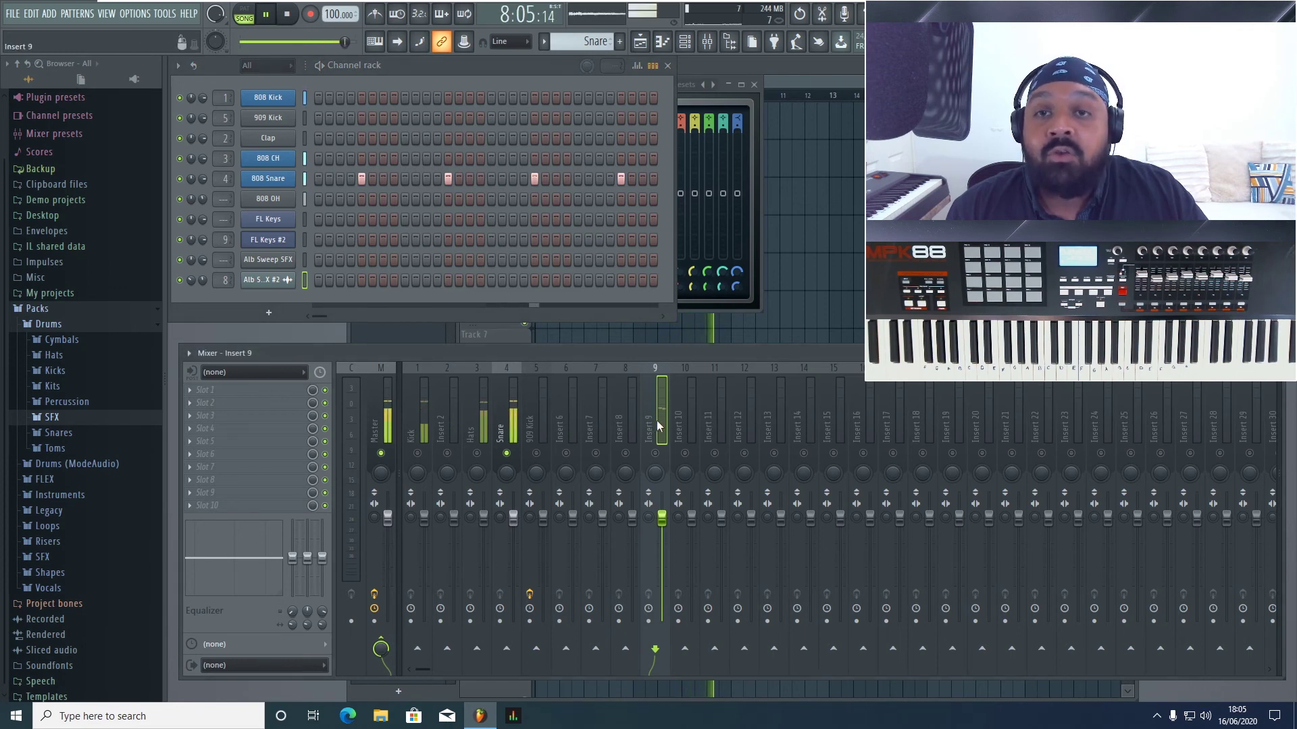
# - Load Fruity parametric EQ 2 into slot 1 of the Snare mixer track
pyautogui.click(506, 424)
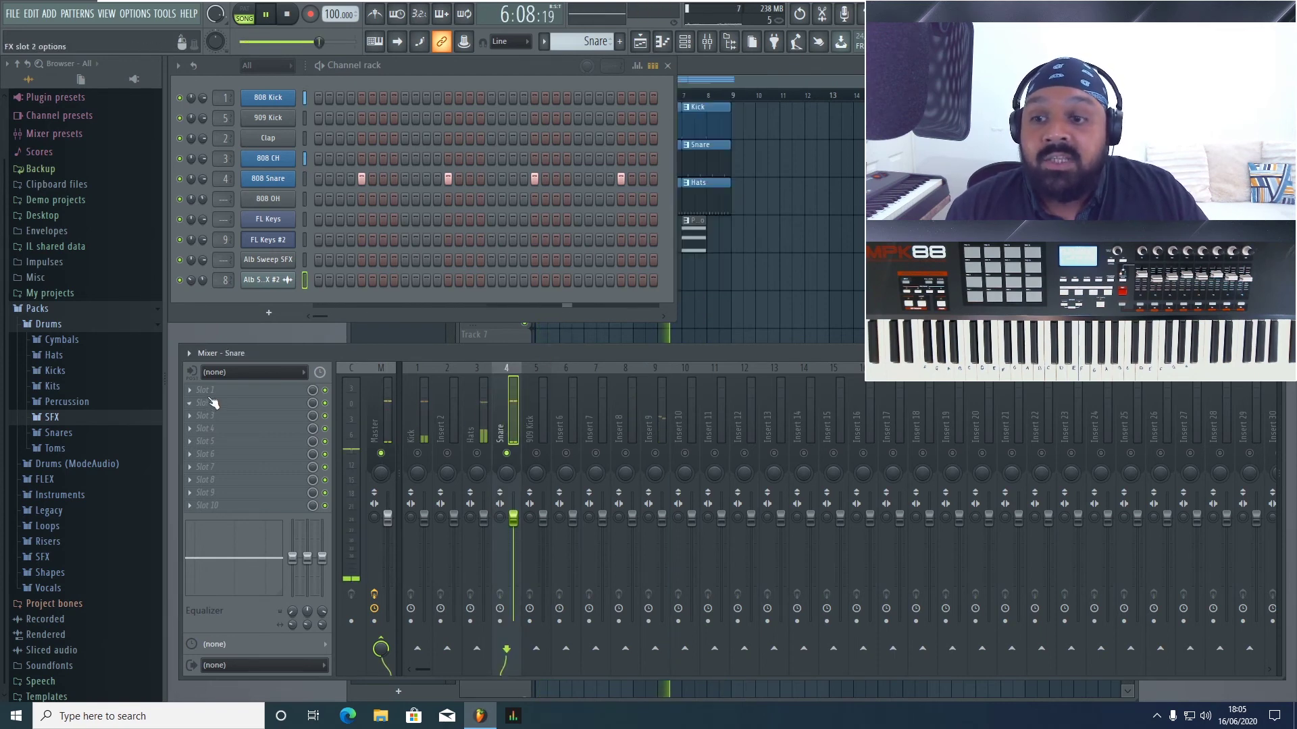
pyautogui.click(196, 390)
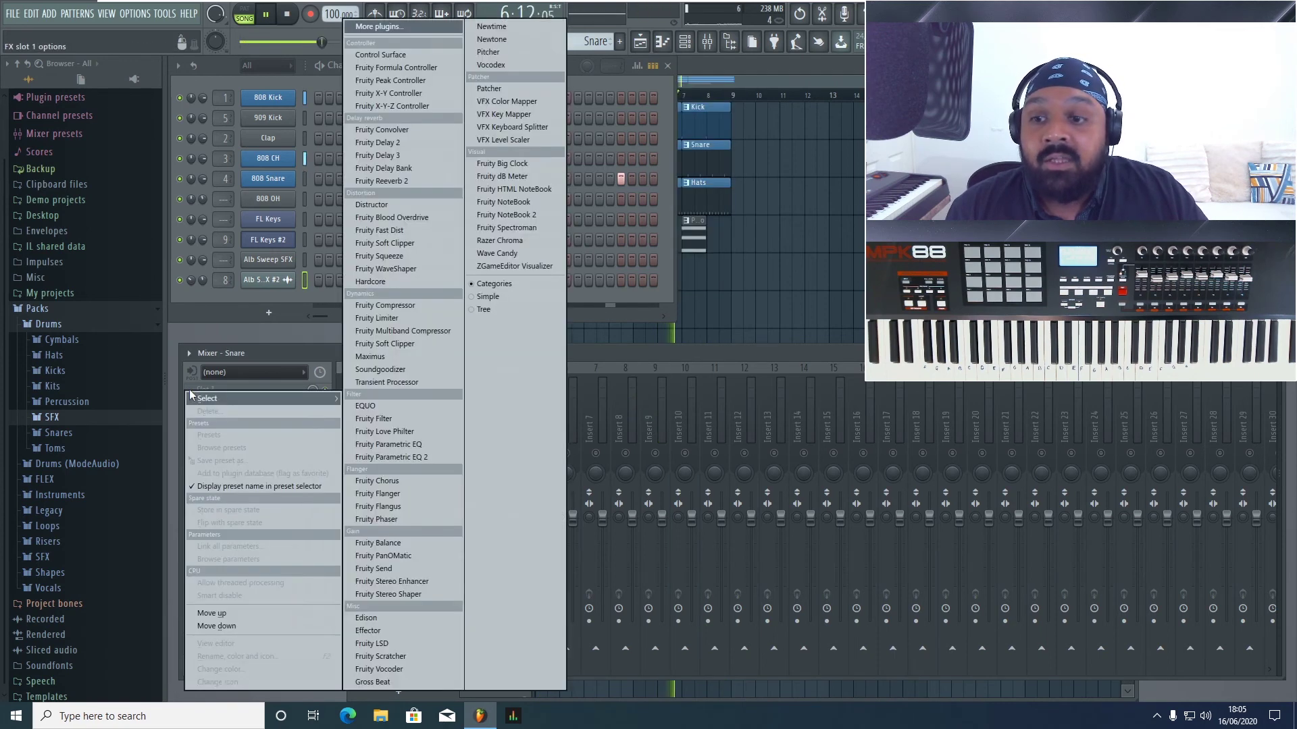
pyautogui.click(402, 457)
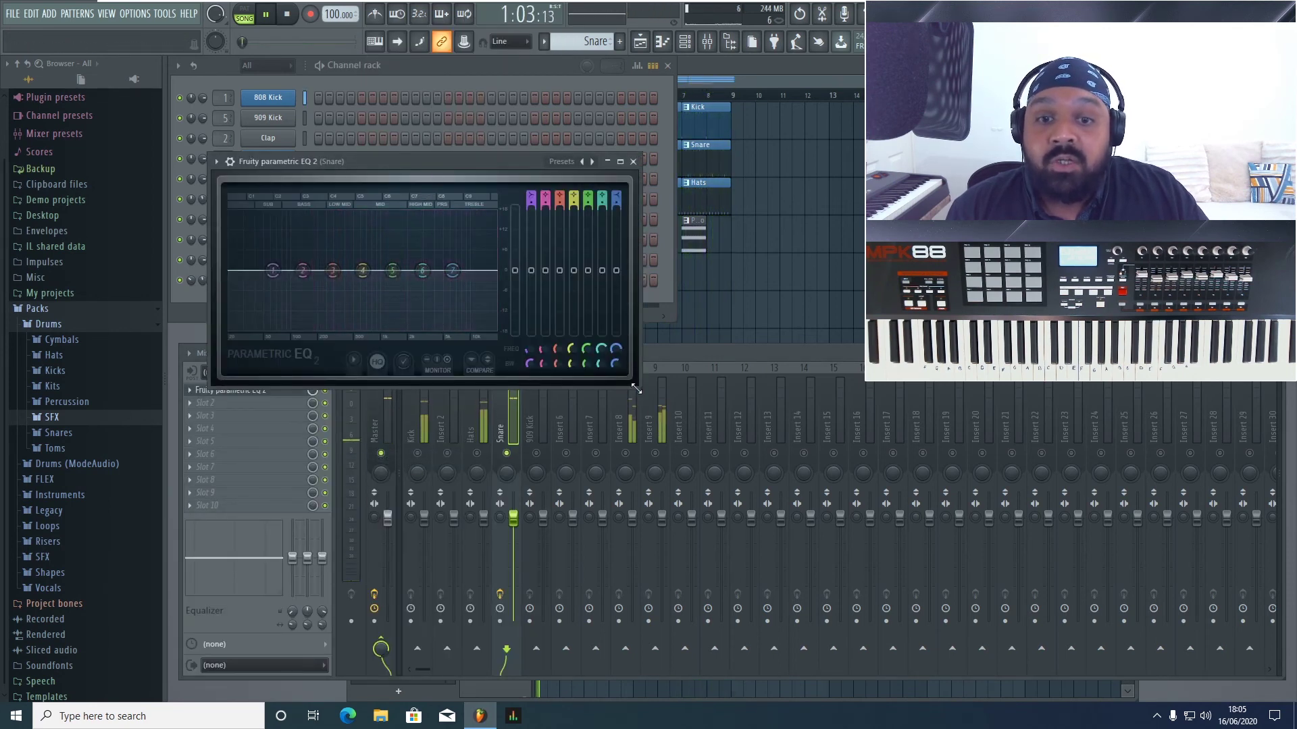
# - Enlarge the Snare track's EQ window and pull bands 1 and 7 down to cut the lowest and highest frequencies
pyautogui.moveTo(636, 388); pyautogui.dragTo(951, 598)
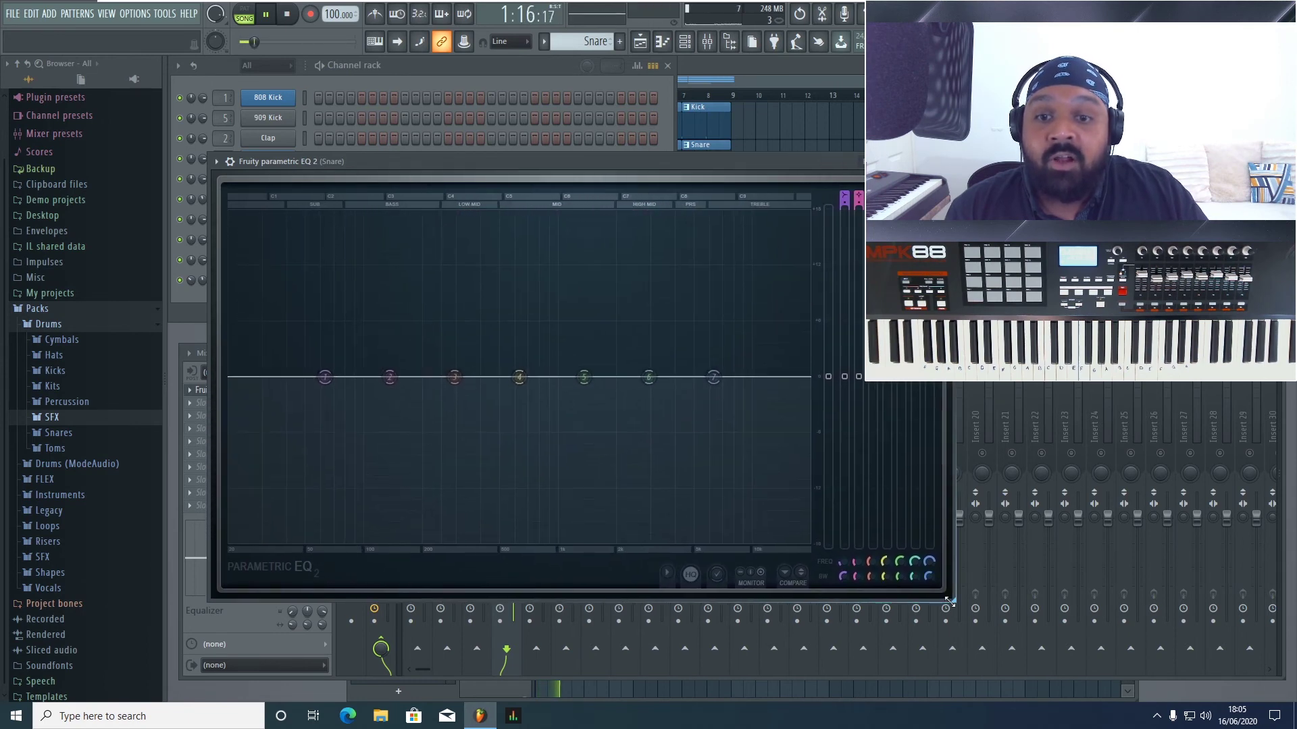
pyautogui.doubleClick(597, 165)
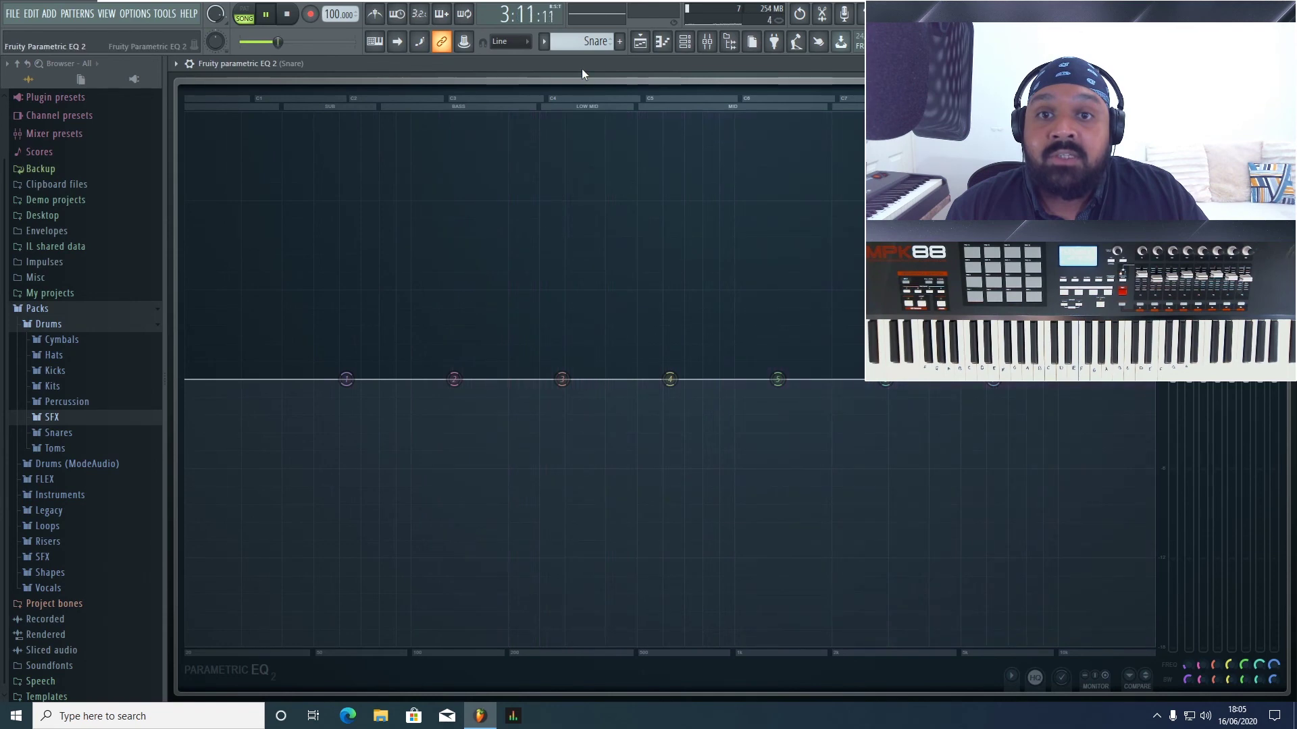
pyautogui.doubleClick(582, 67)
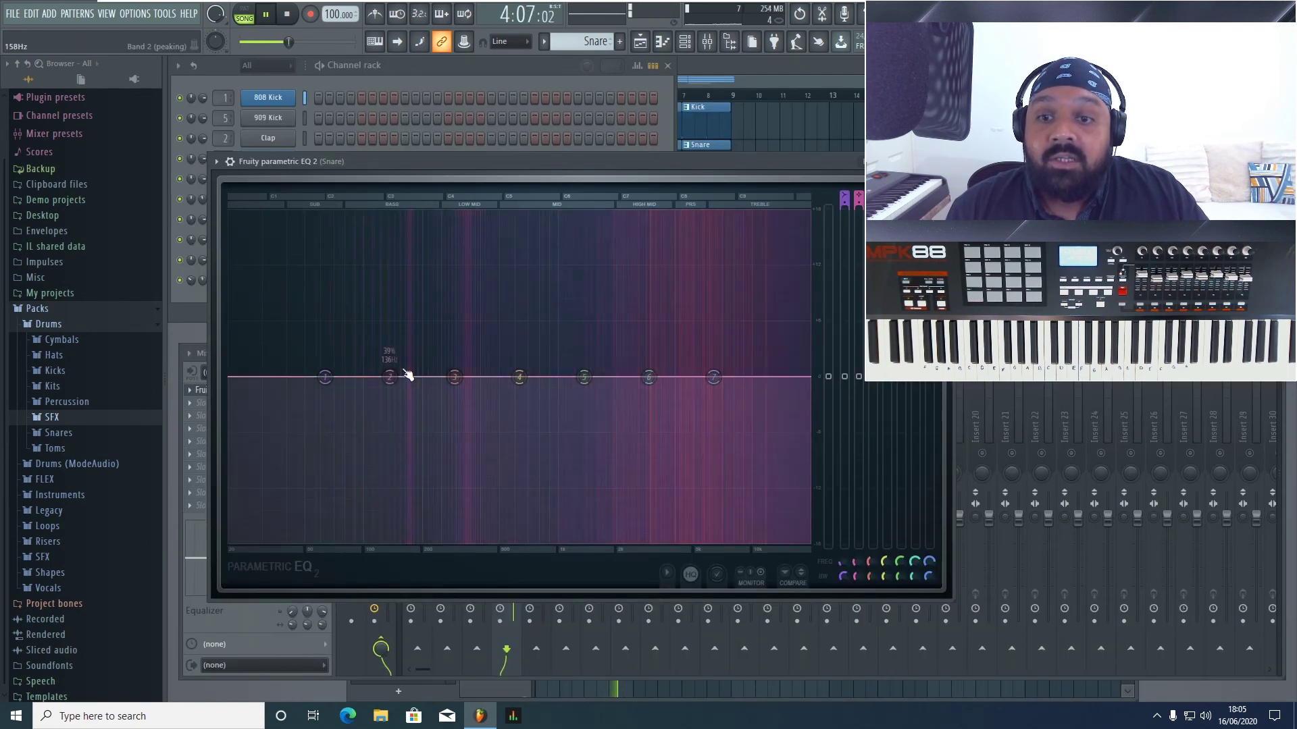
pyautogui.moveTo(326, 377); pyautogui.dragTo(328, 541)
pyautogui.moveTo(713, 376); pyautogui.dragTo(778, 541)
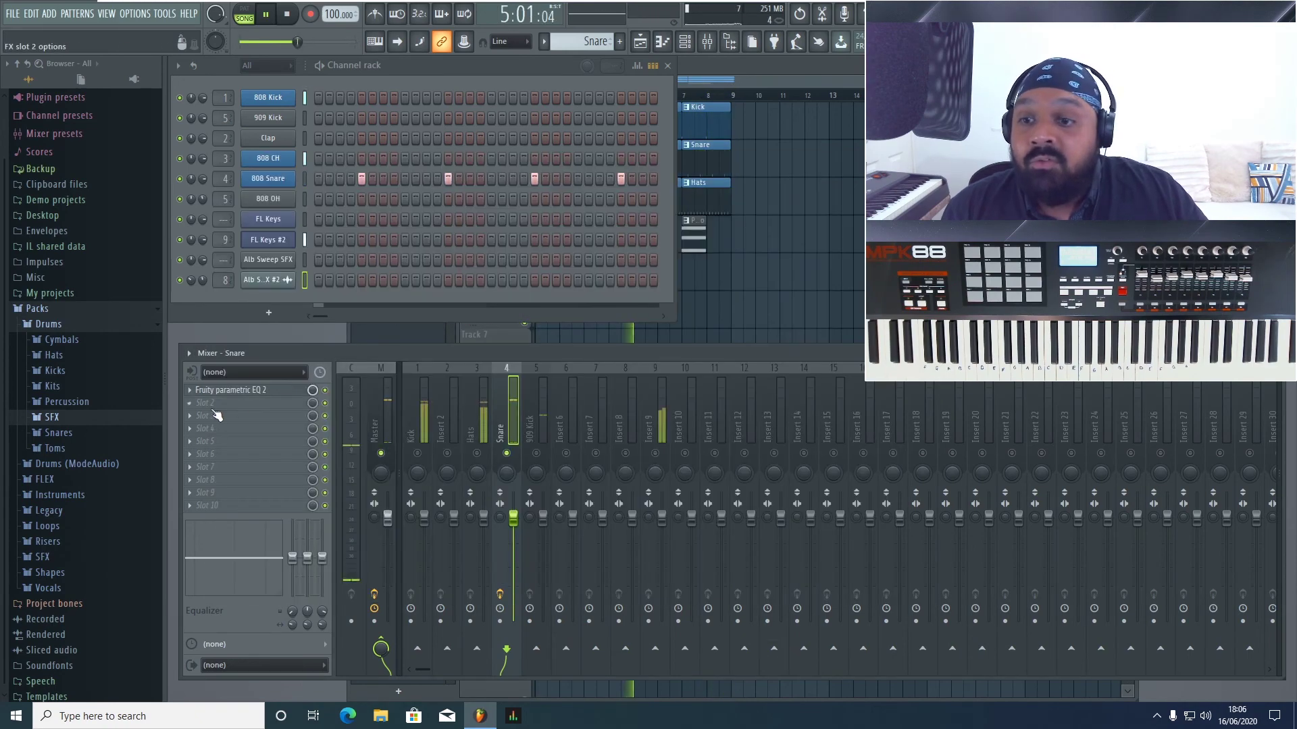
# - Load Fruity Reeverb 2 into slot 2 of the Snare mixer track and apply its Drum Room preset
pyautogui.click(189, 403)
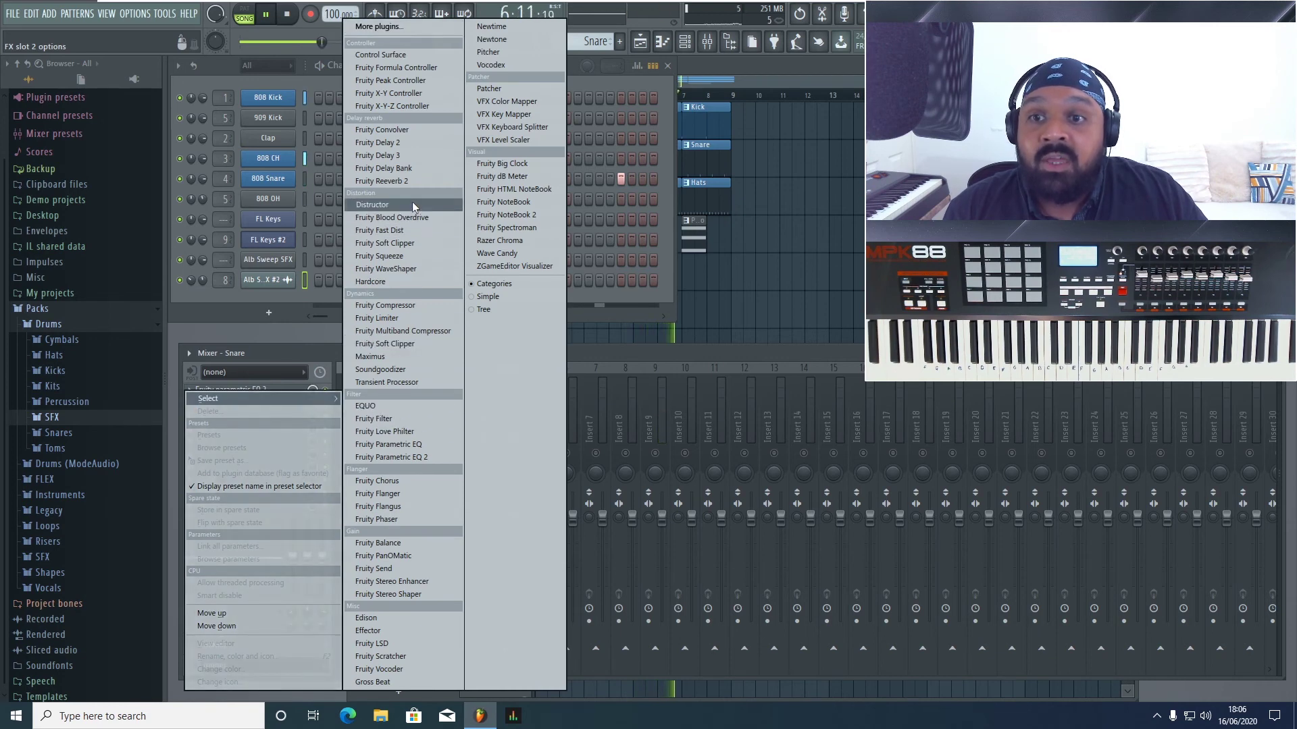
pyautogui.click(416, 180)
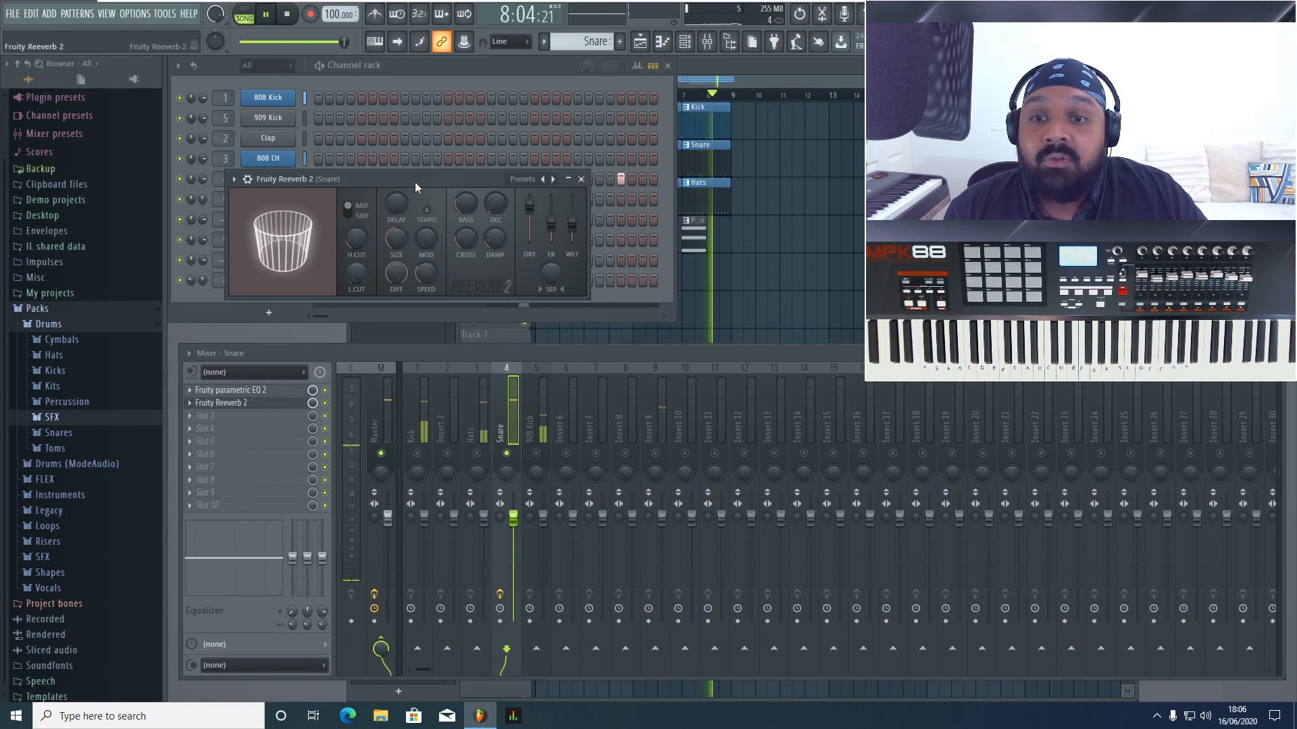
pyautogui.click(521, 181)
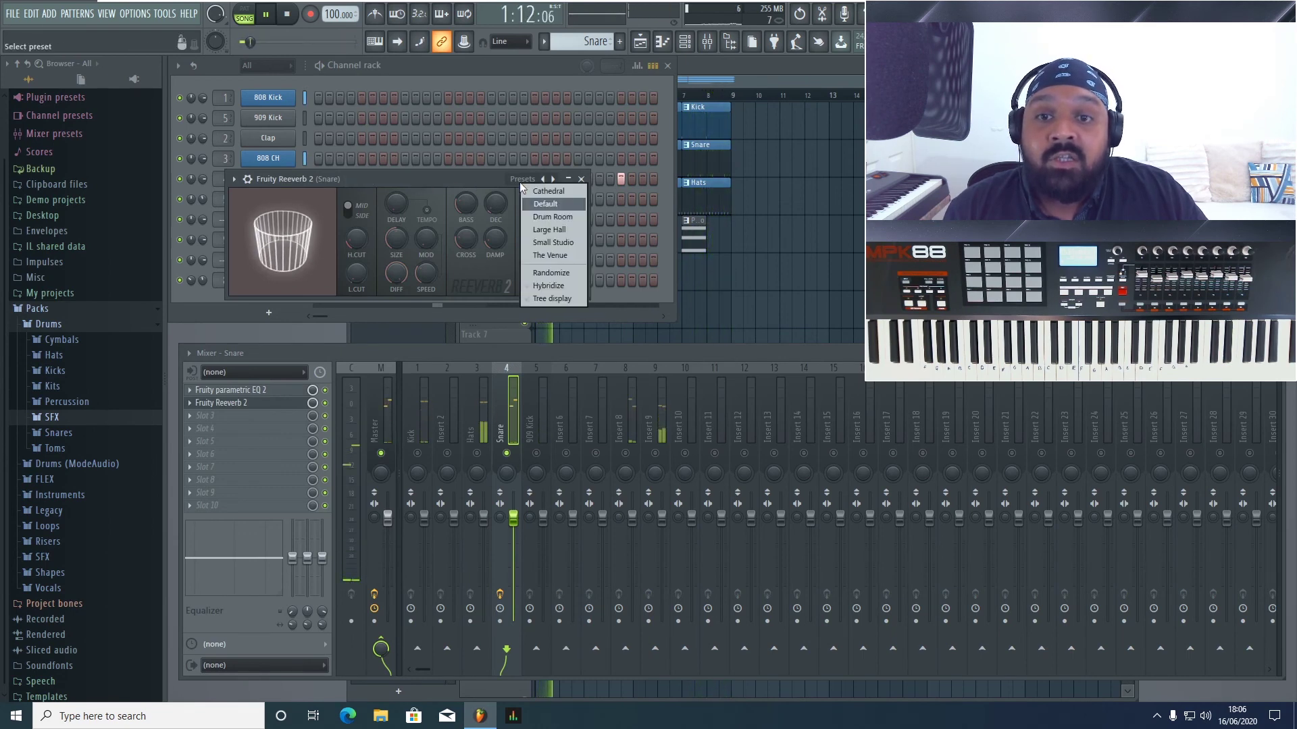
pyautogui.click(532, 216)
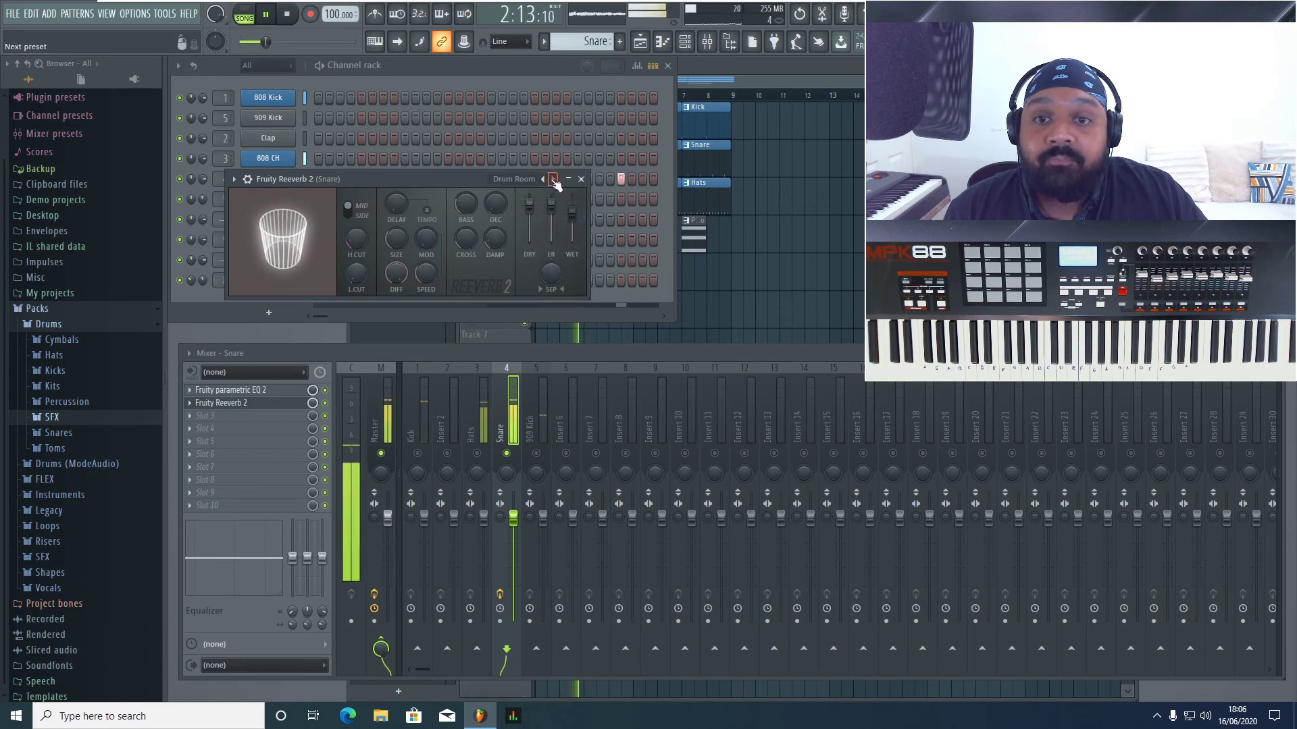
# - Audition the reverb's Cathedral, Drum Room, Large Hall, Small Studio and The Venue presets during playback, and settle on Default
pyautogui.click(526, 181)
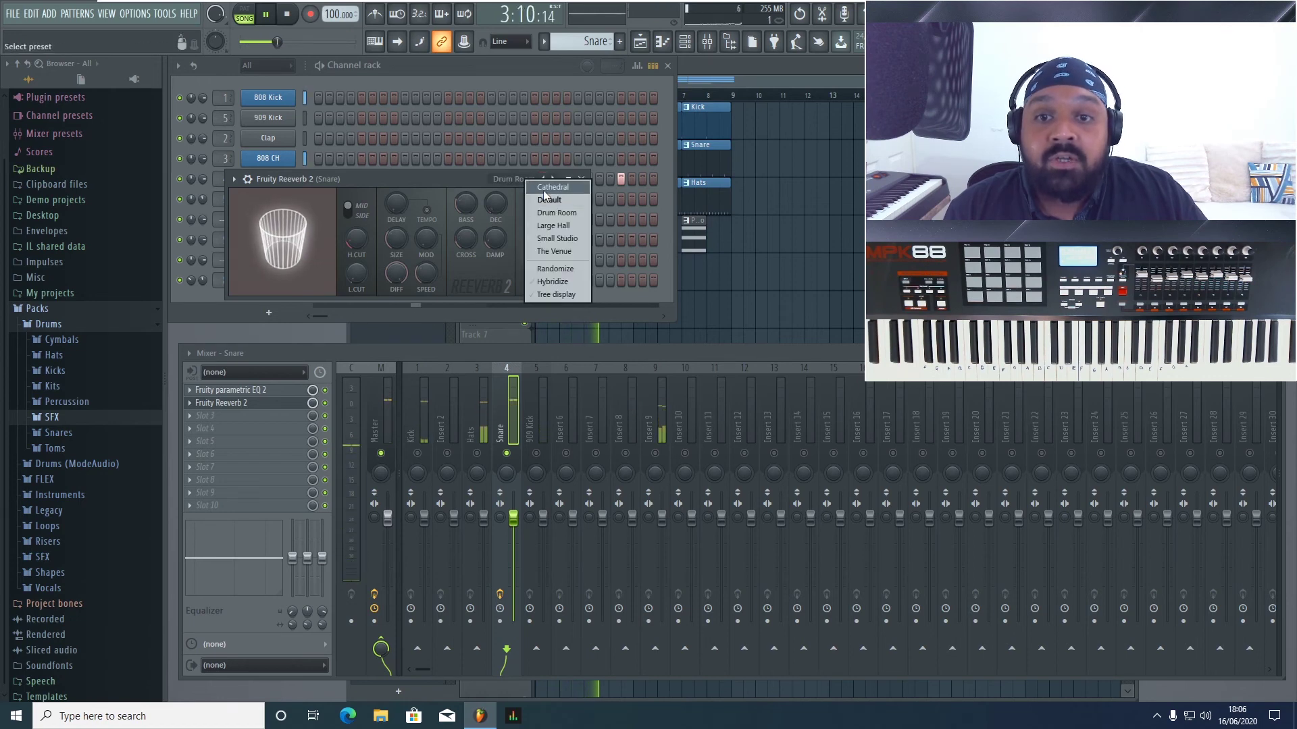
pyautogui.click(545, 190)
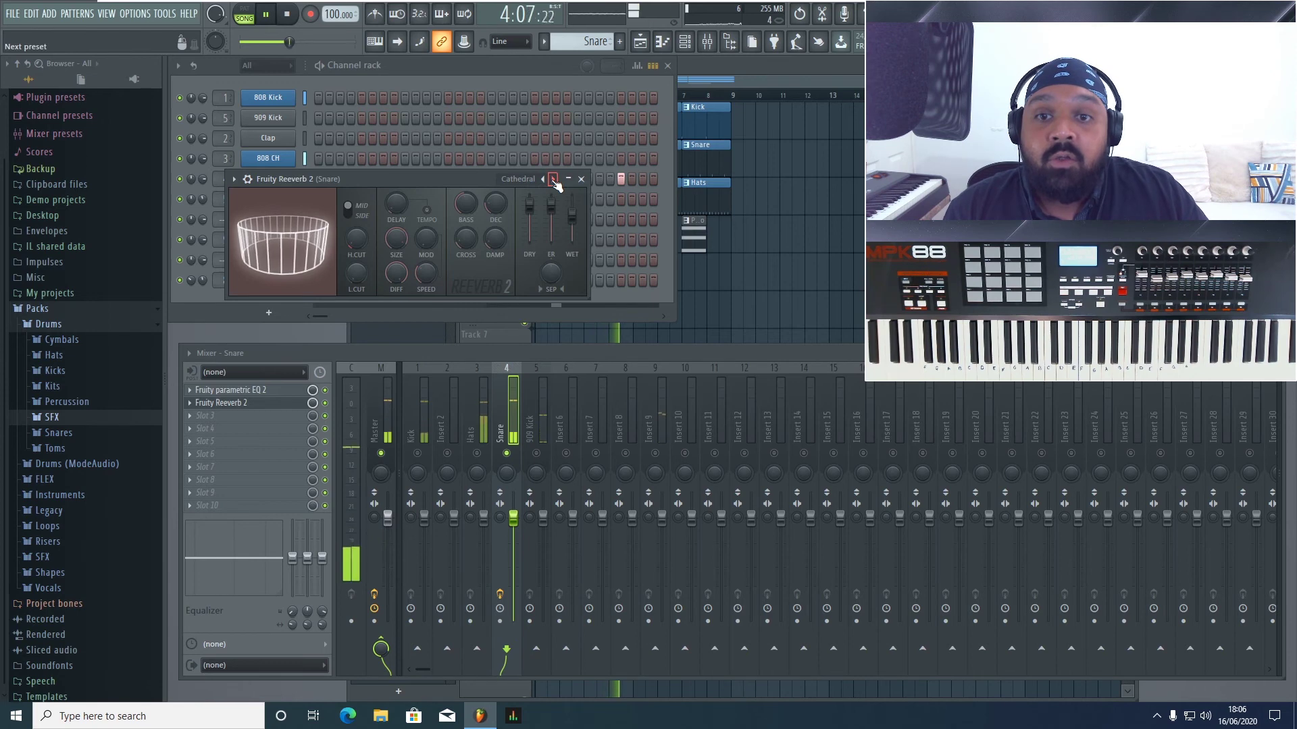
pyautogui.click(552, 180)
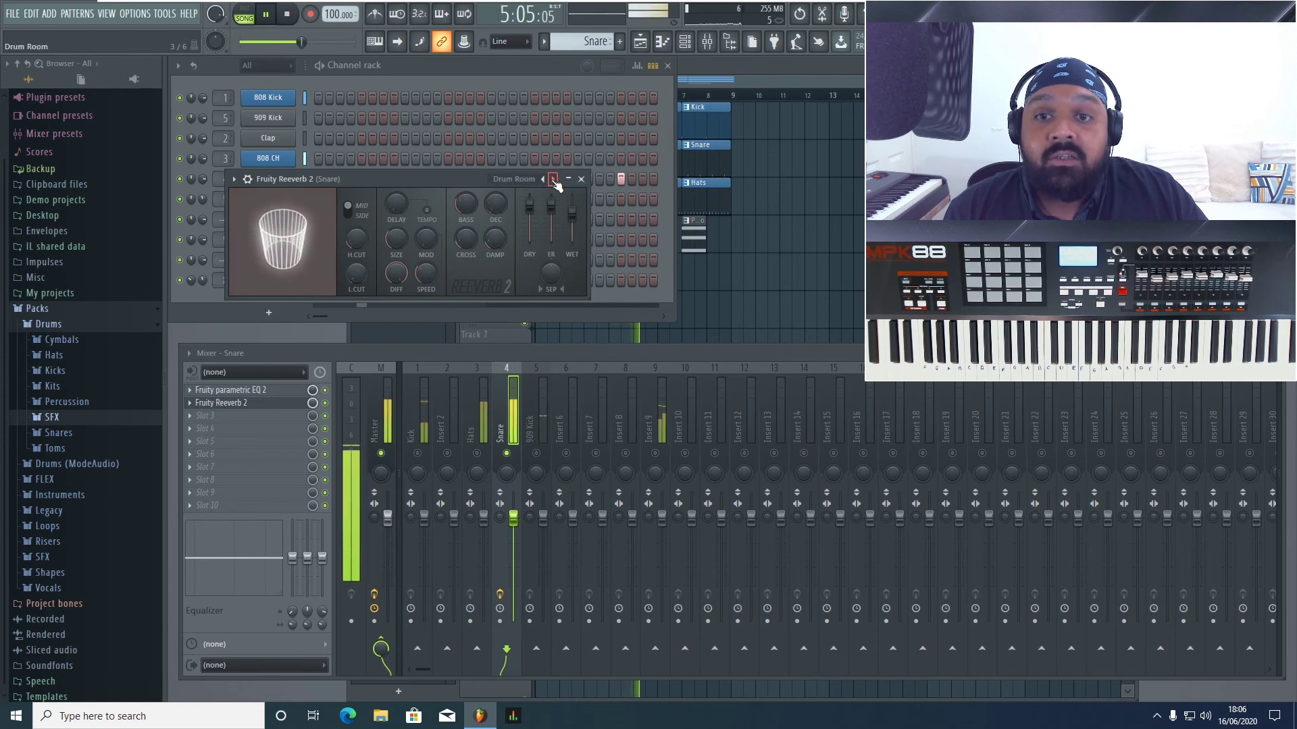
pyautogui.click(552, 180)
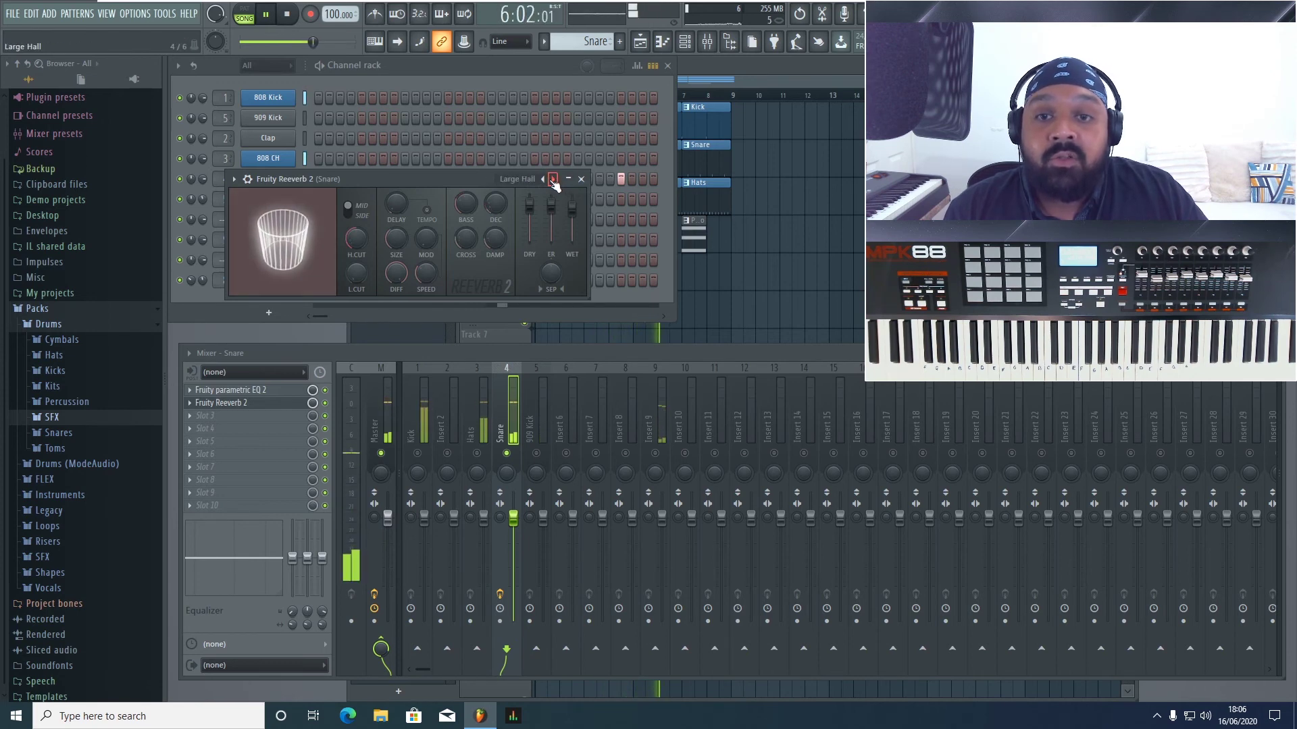
pyautogui.click(553, 179)
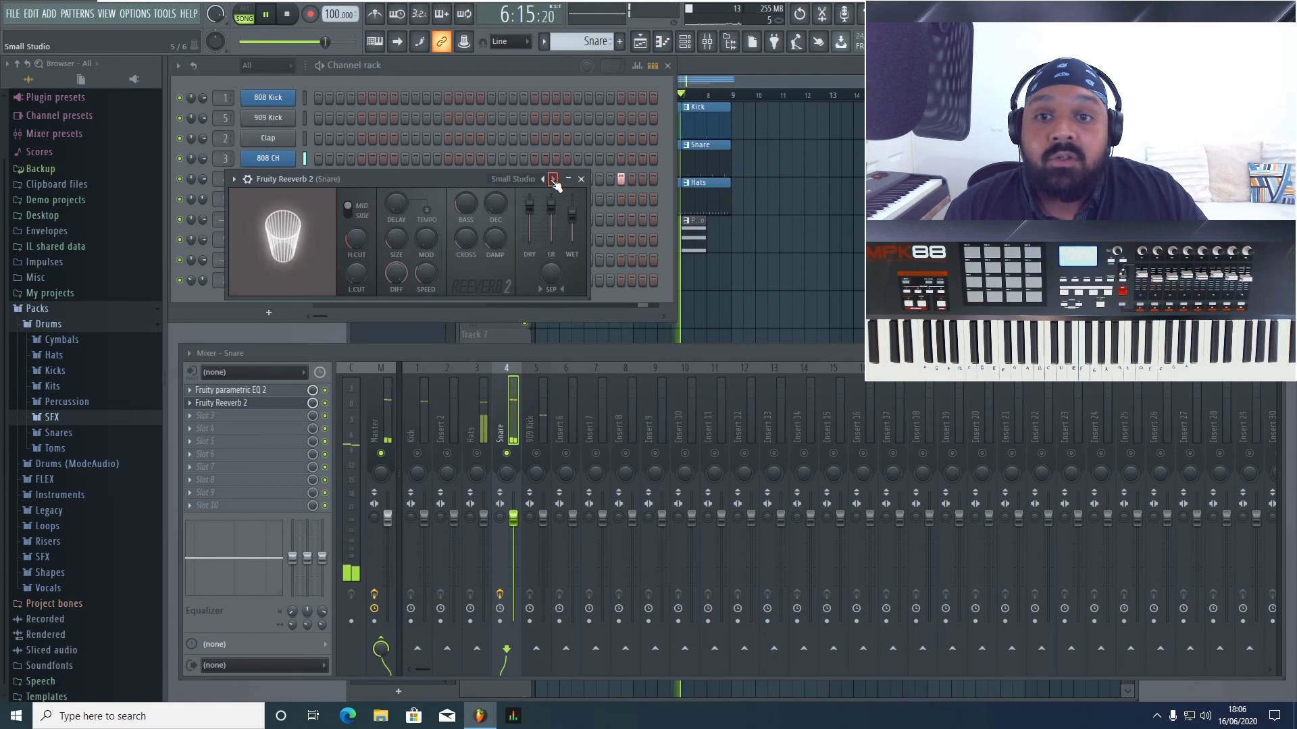
pyautogui.click(552, 179)
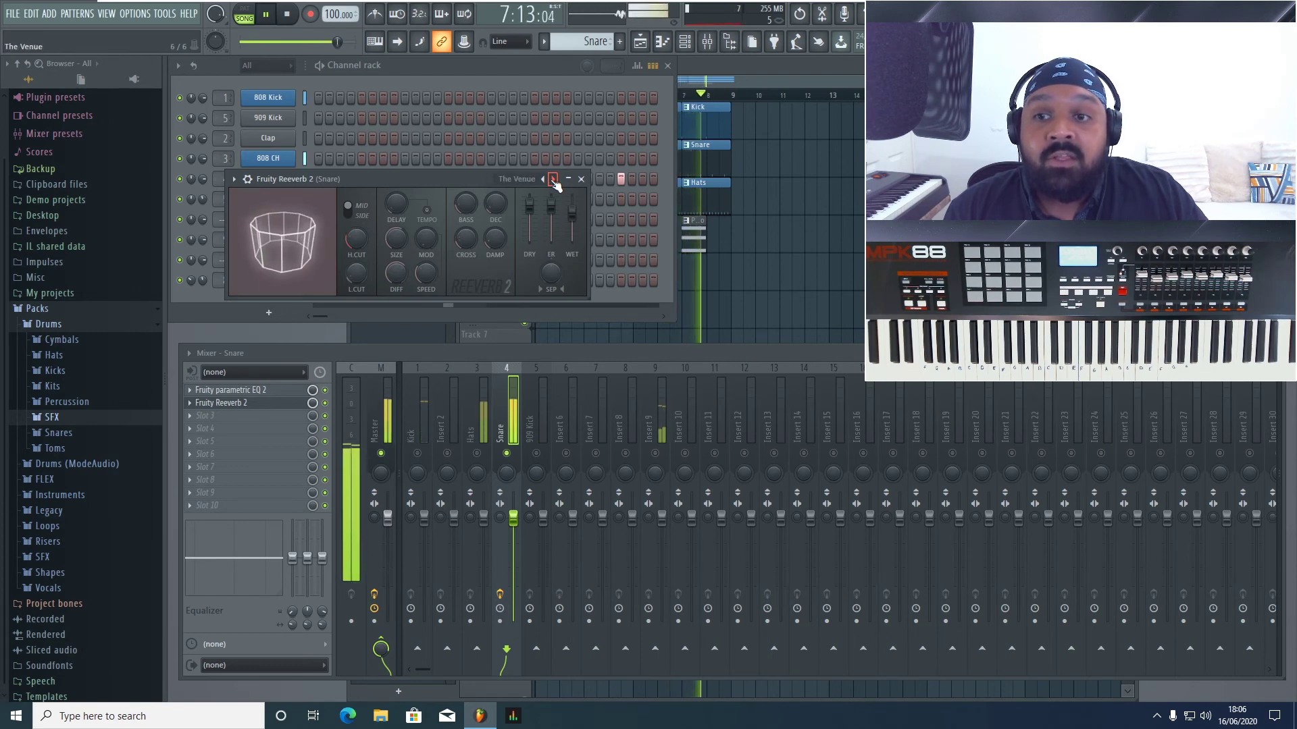
pyautogui.click(553, 180)
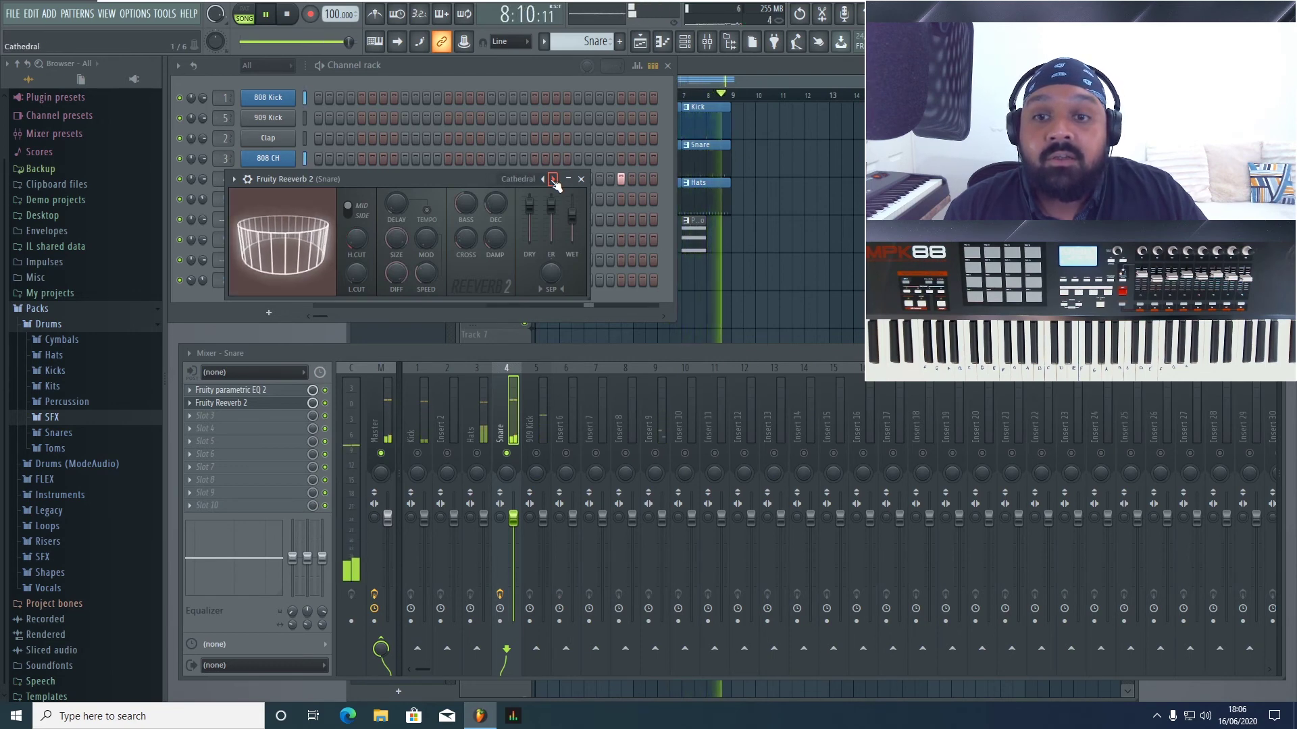
pyautogui.click(553, 180)
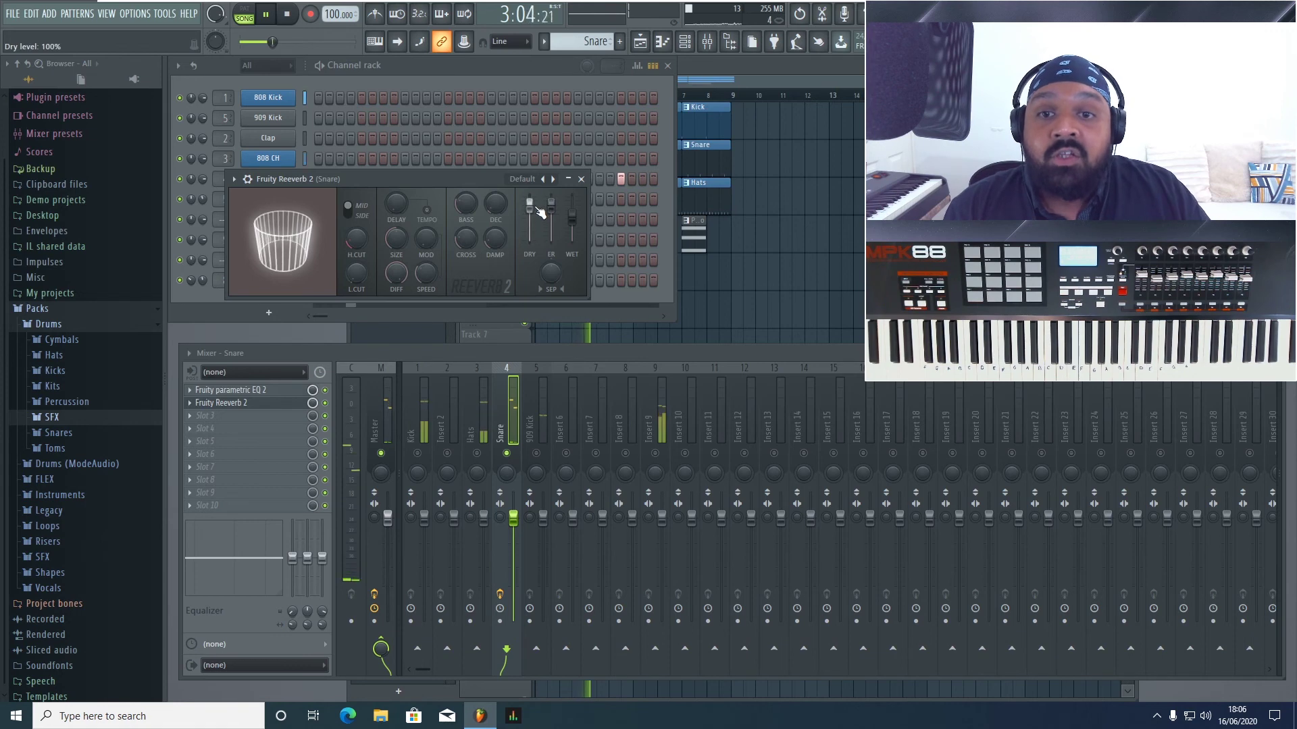
# - Try lower and higher wet levels on the Snare's reverb during playback, and set its dry level to 94%
pyautogui.moveTo(539, 212); pyautogui.dragTo(571, 240)
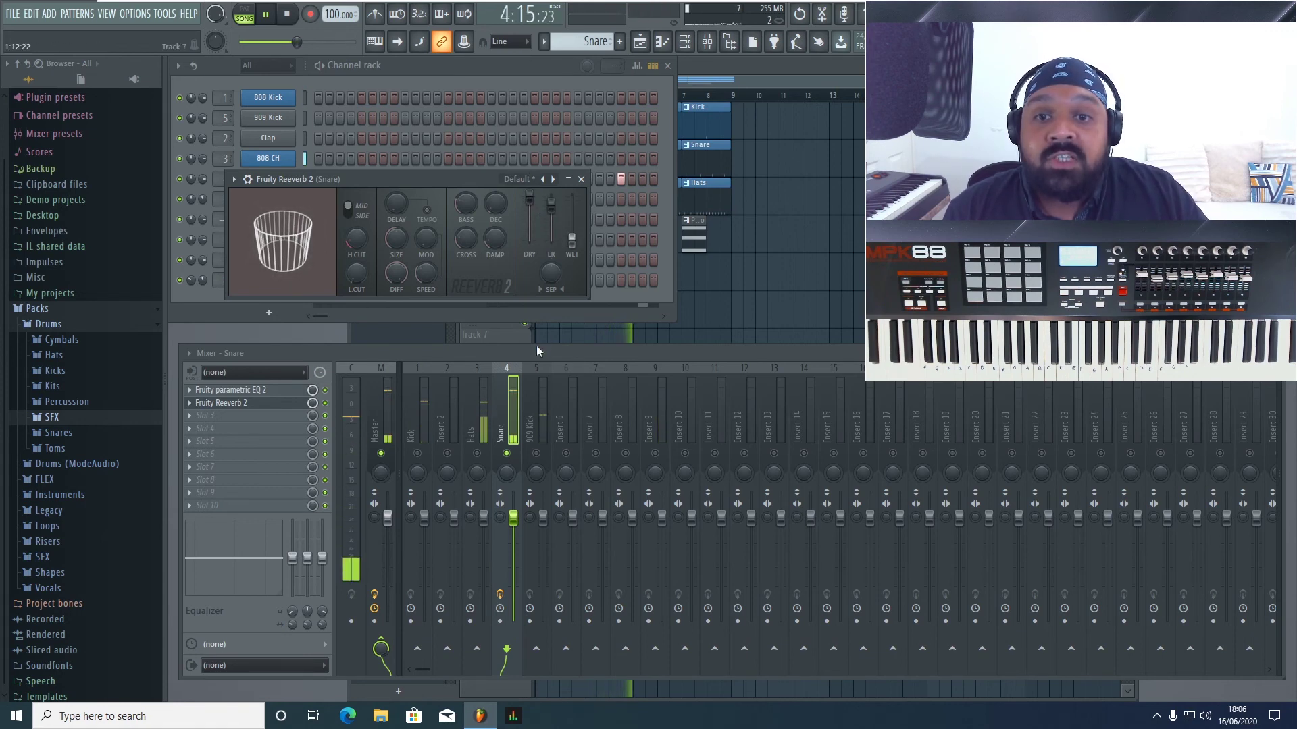
pyautogui.moveTo(531, 201); pyautogui.dragTo(531, 198)
pyautogui.moveTo(572, 240); pyautogui.dragTo(530, 240)
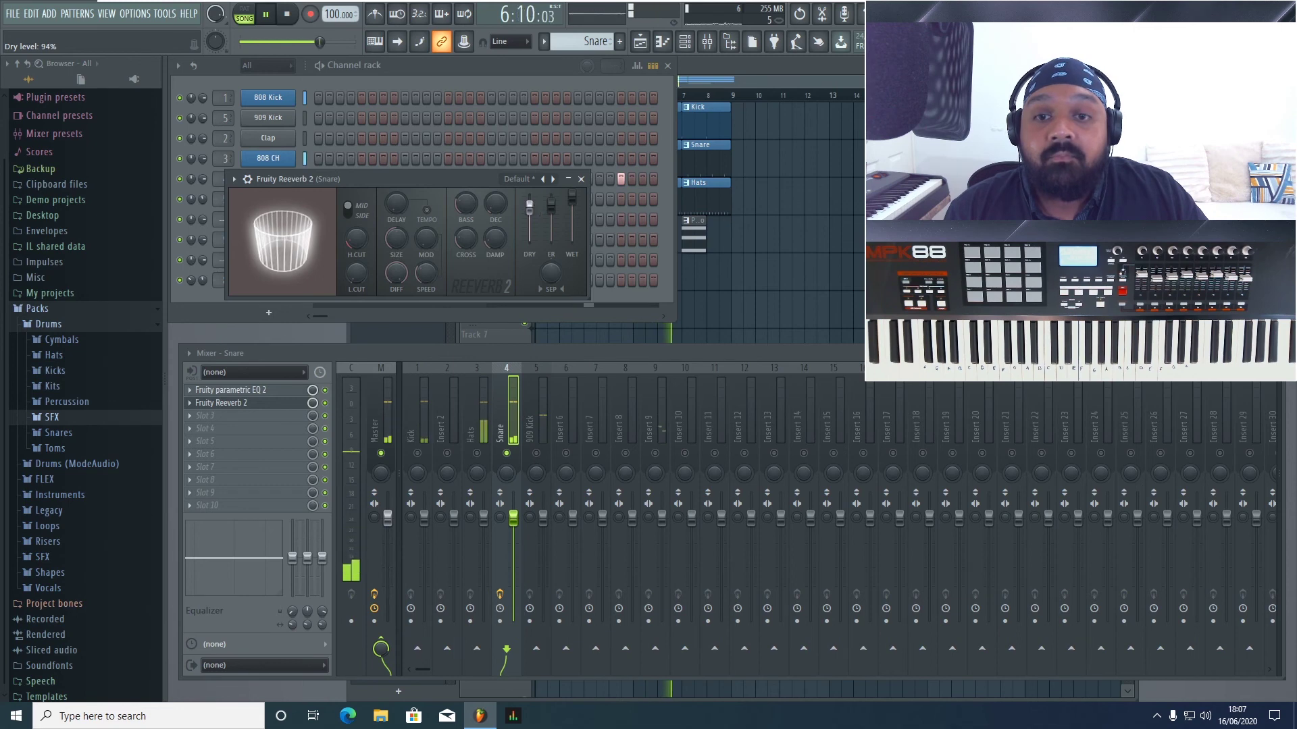
# - Rebalance the Snare's Fruity Reeverb 2 by reducing the wet level and setting the dry level to 100%, and close its window
pyautogui.moveTo(530, 206); pyautogui.dragTo(531, 144)
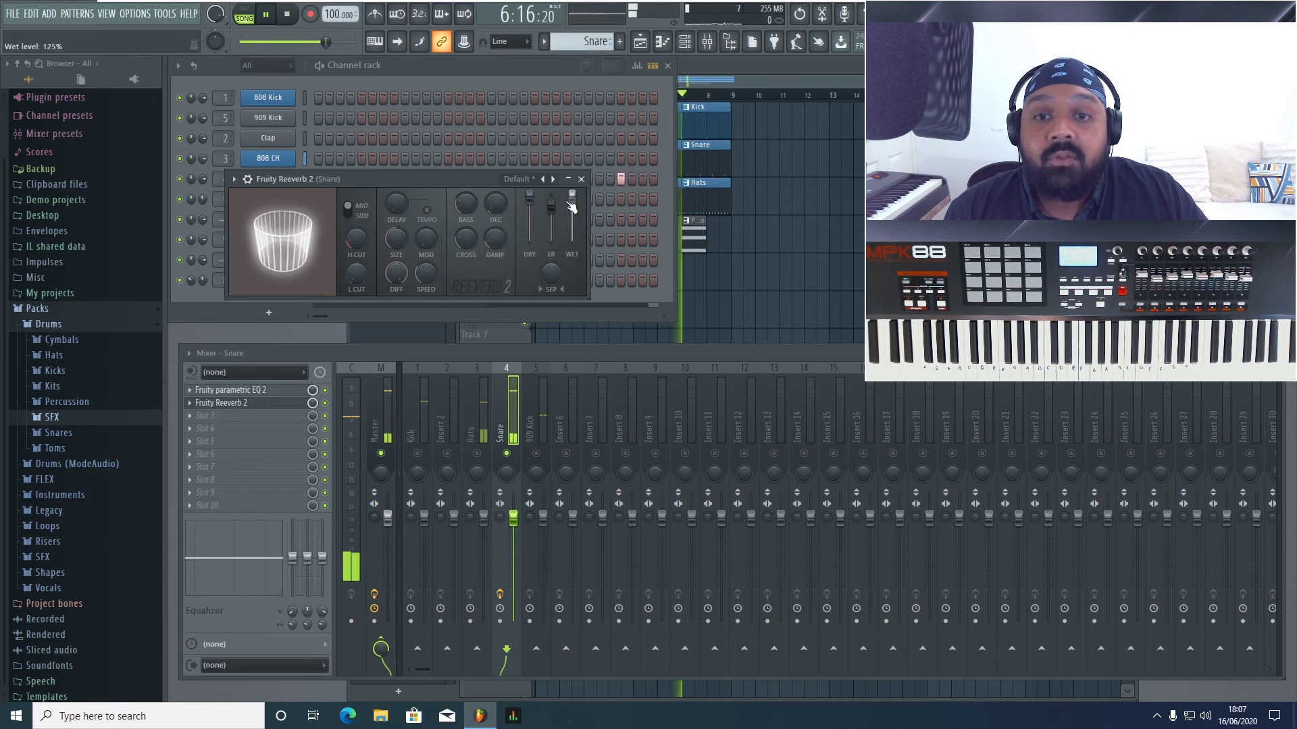
pyautogui.moveTo(575, 206); pyautogui.dragTo(572, 223)
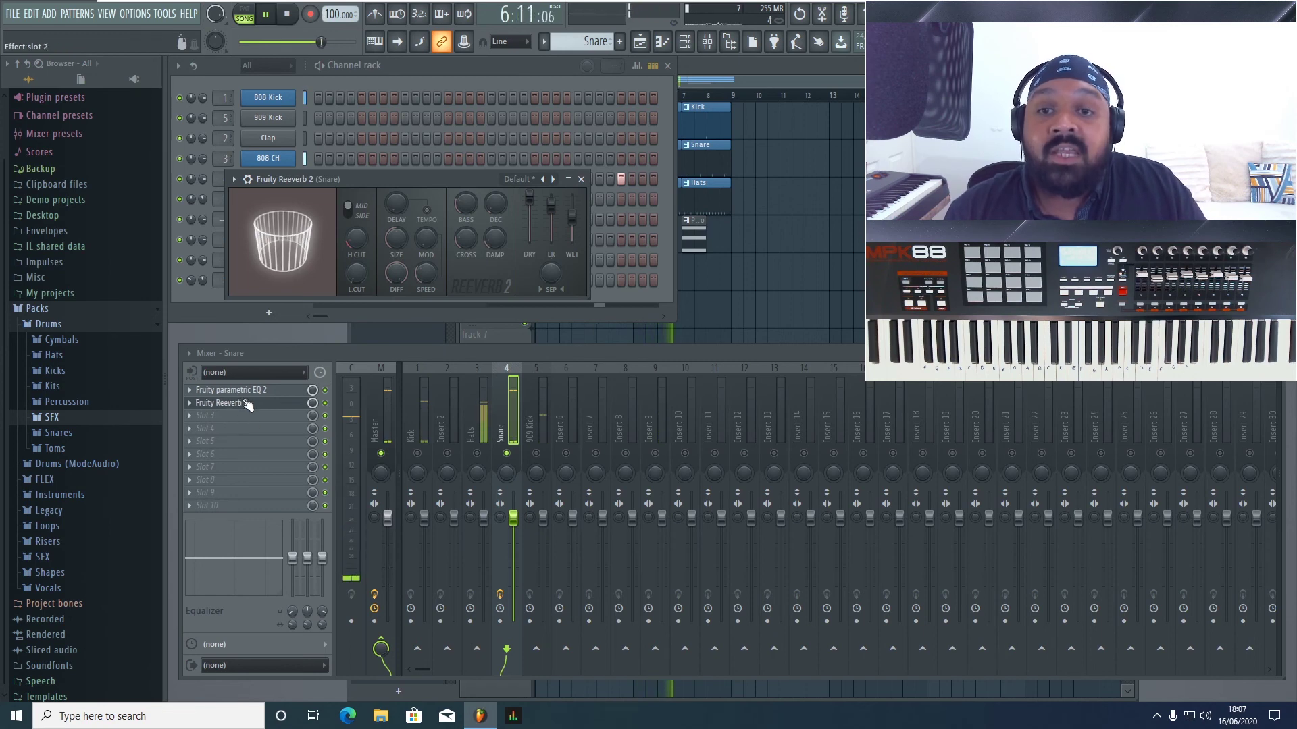
pyautogui.click(581, 179)
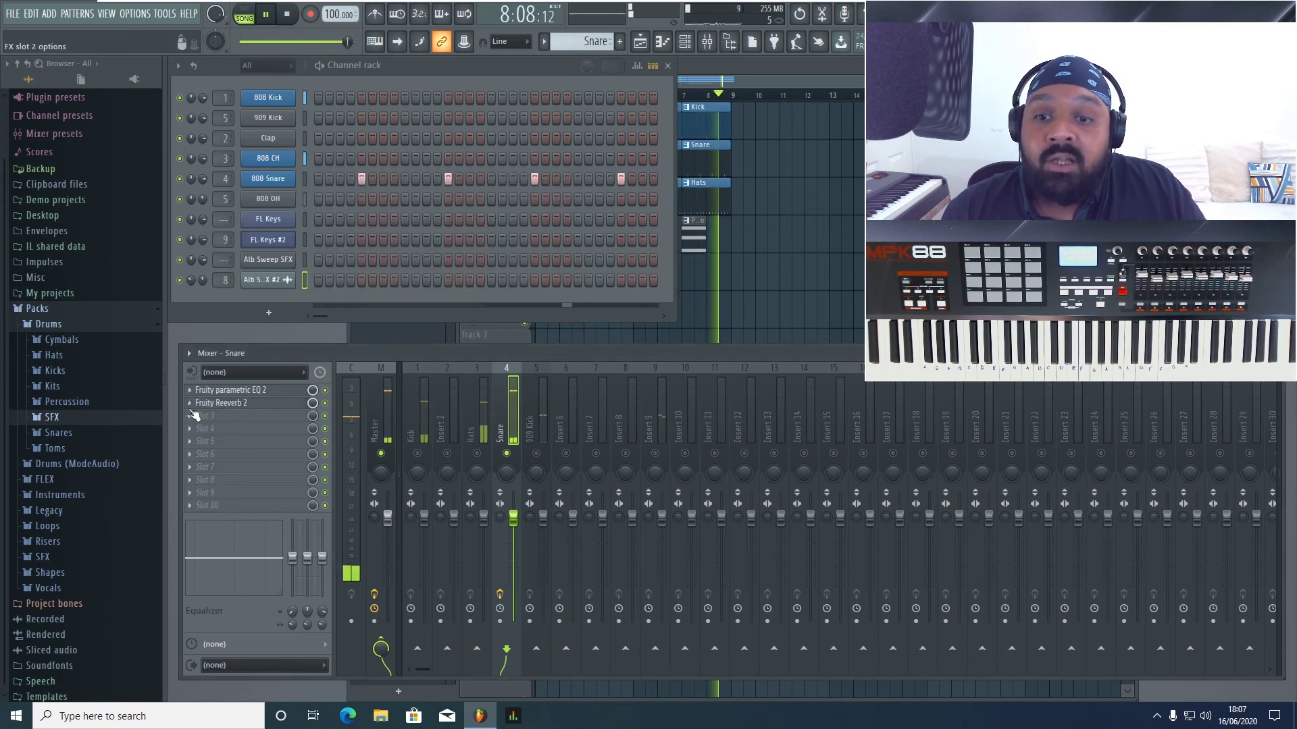
pyautogui.click(301, 408)
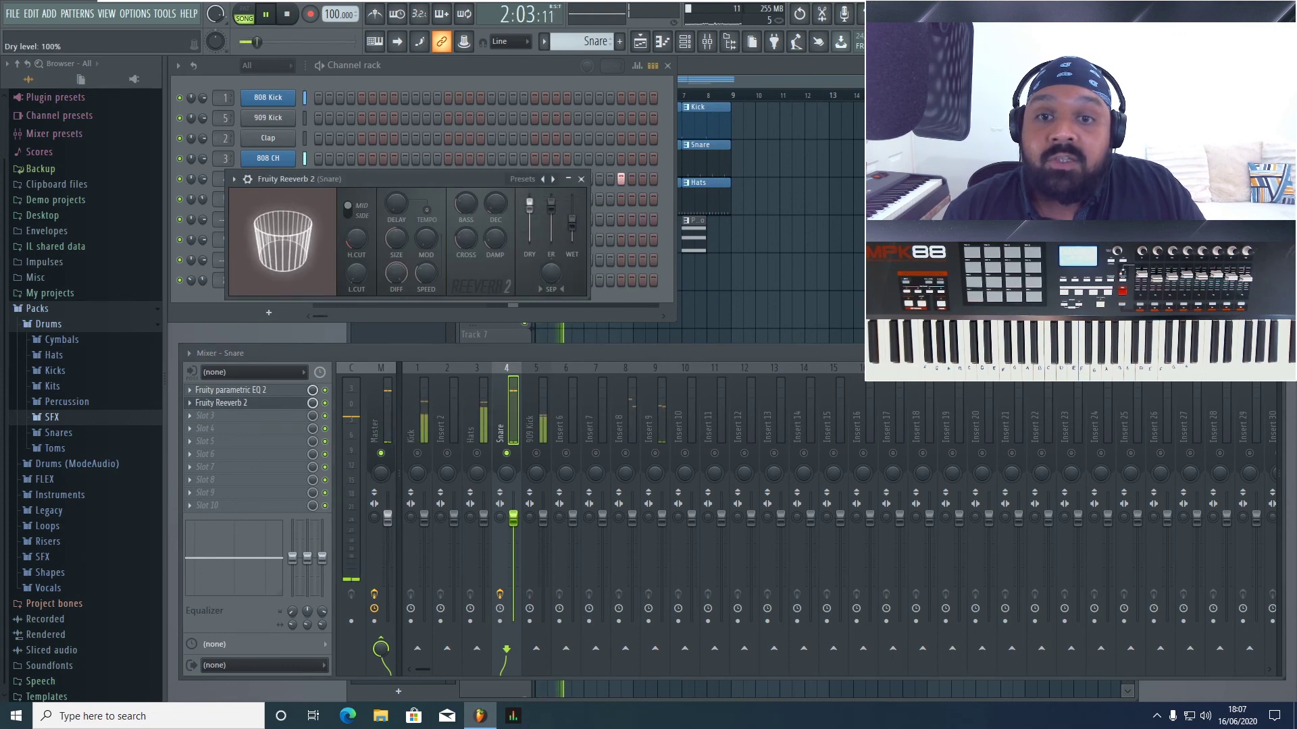
pyautogui.click(581, 179)
# - Unsolo the Snare mixer track so every track sounds again, and stop playback
pyautogui.rightClick(508, 454)
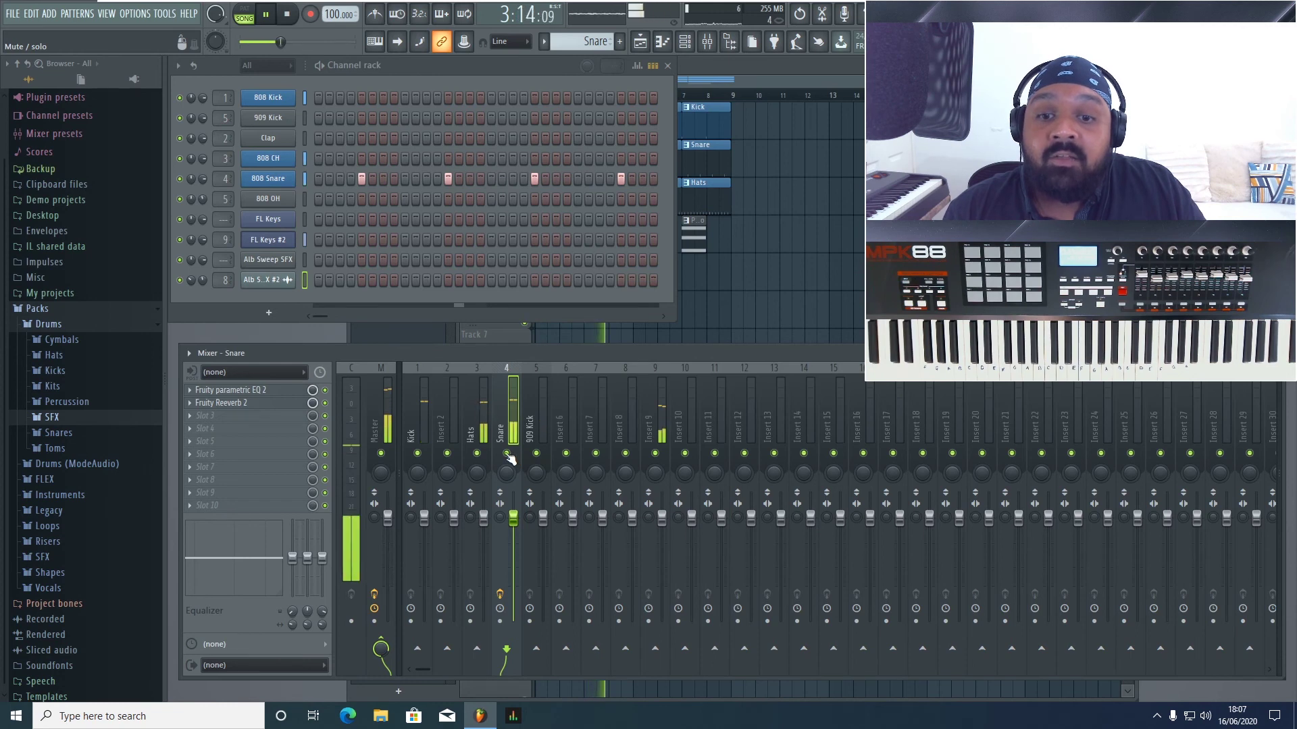
pyautogui.click(288, 16)
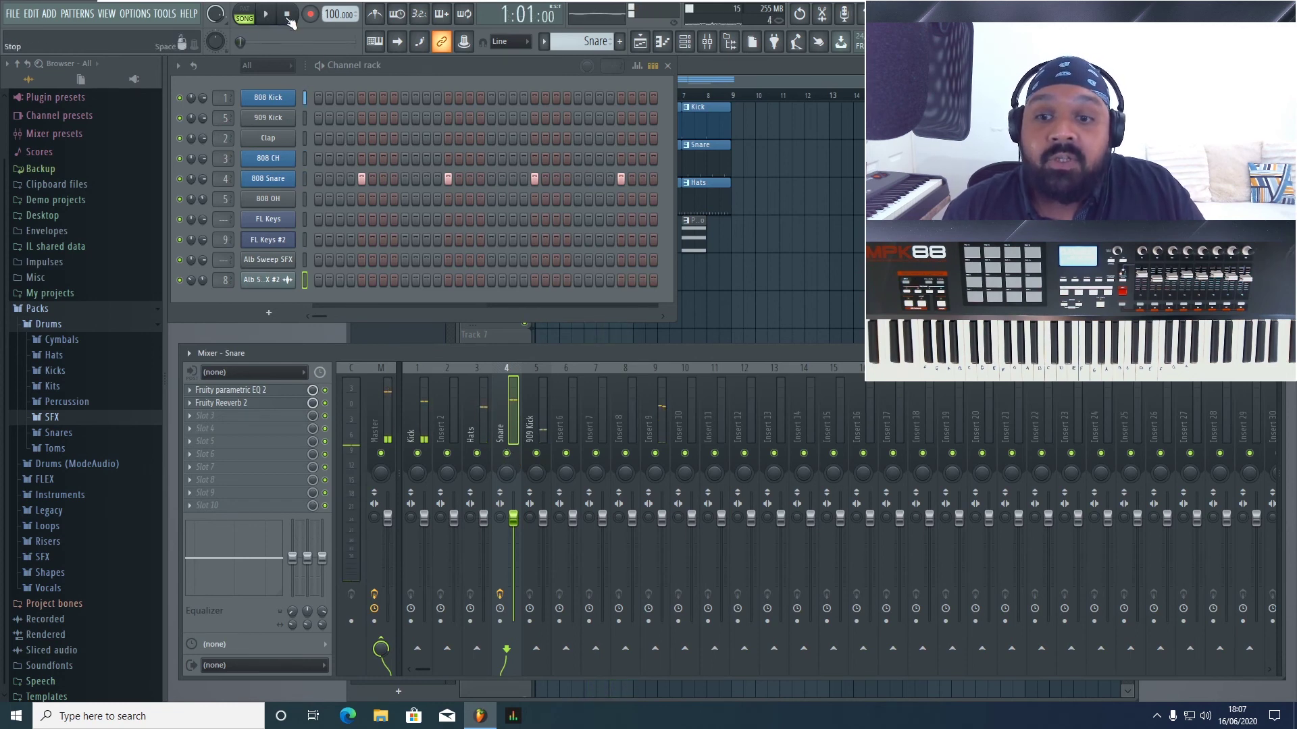
# - Look through several mixer tracks, including 909 Kick and Kick, to compare their separate effect slots
pyautogui.click(411, 415)
pyautogui.click(443, 413)
pyautogui.click(536, 410)
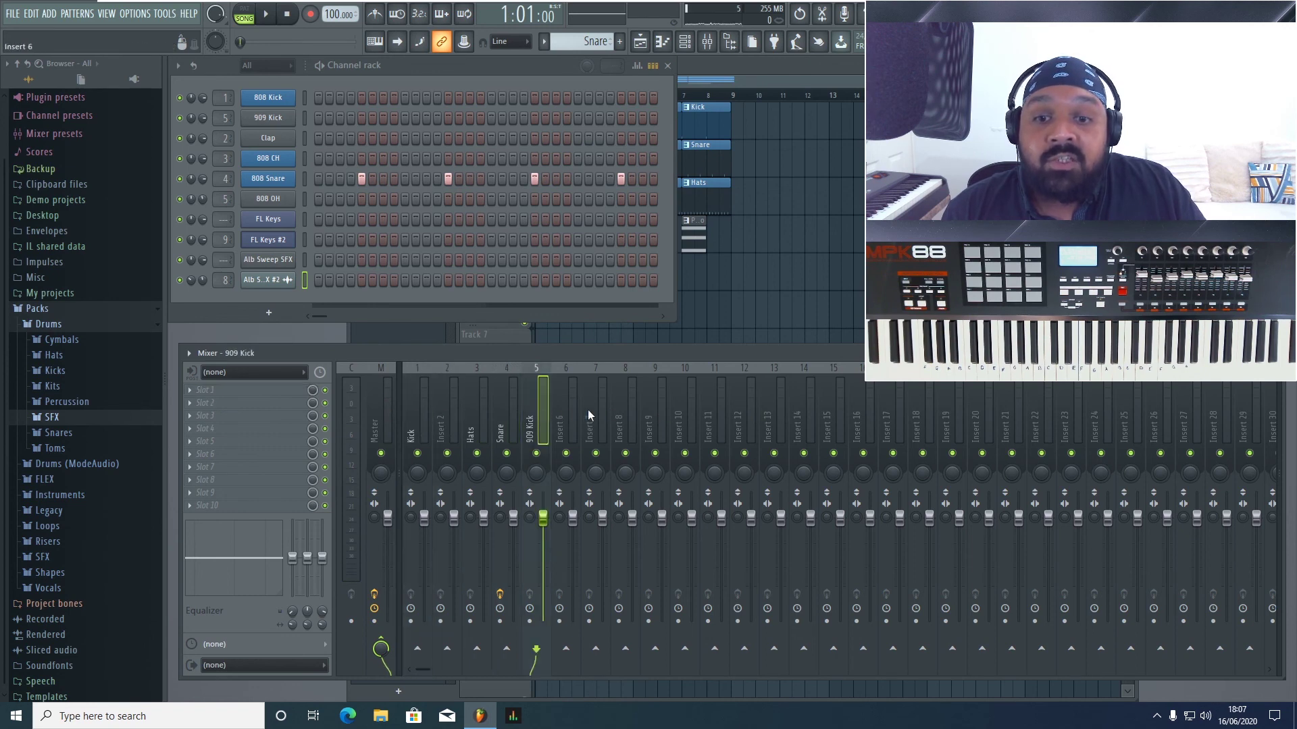
pyautogui.click(686, 411)
pyautogui.click(528, 410)
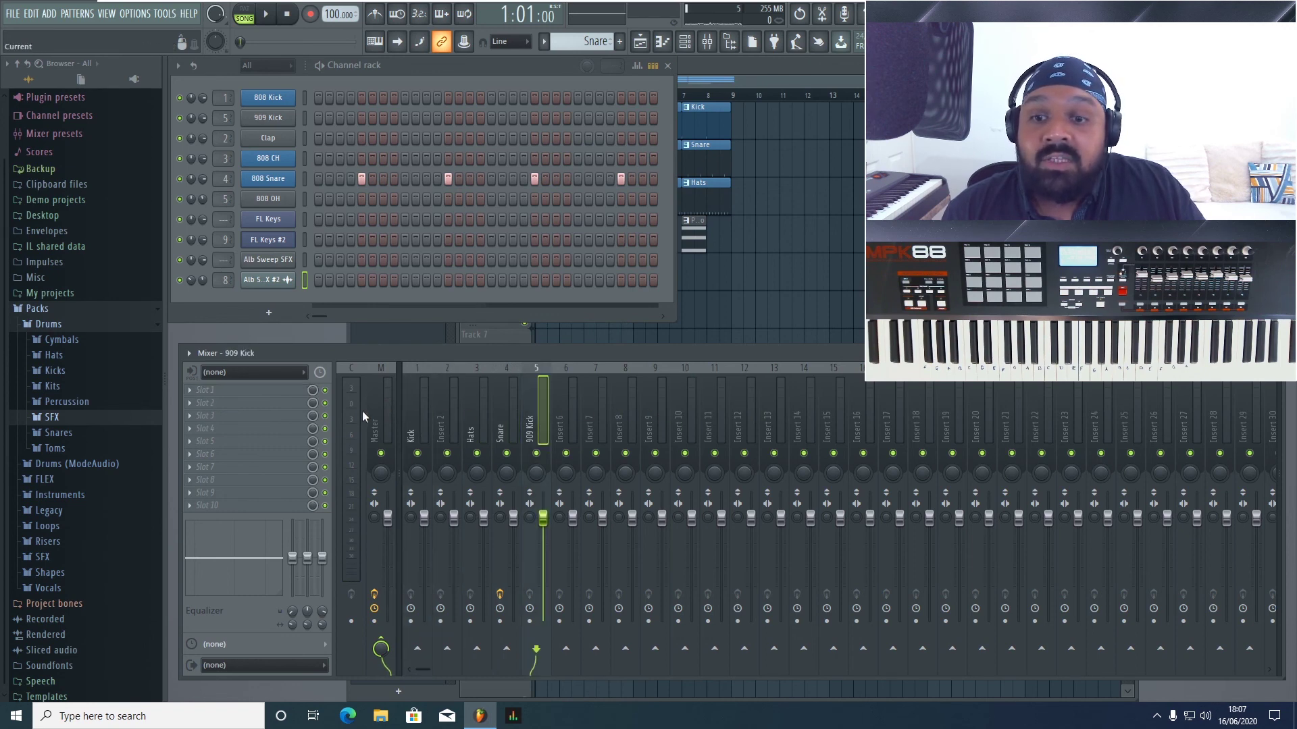
pyautogui.click(444, 414)
pyautogui.click(428, 411)
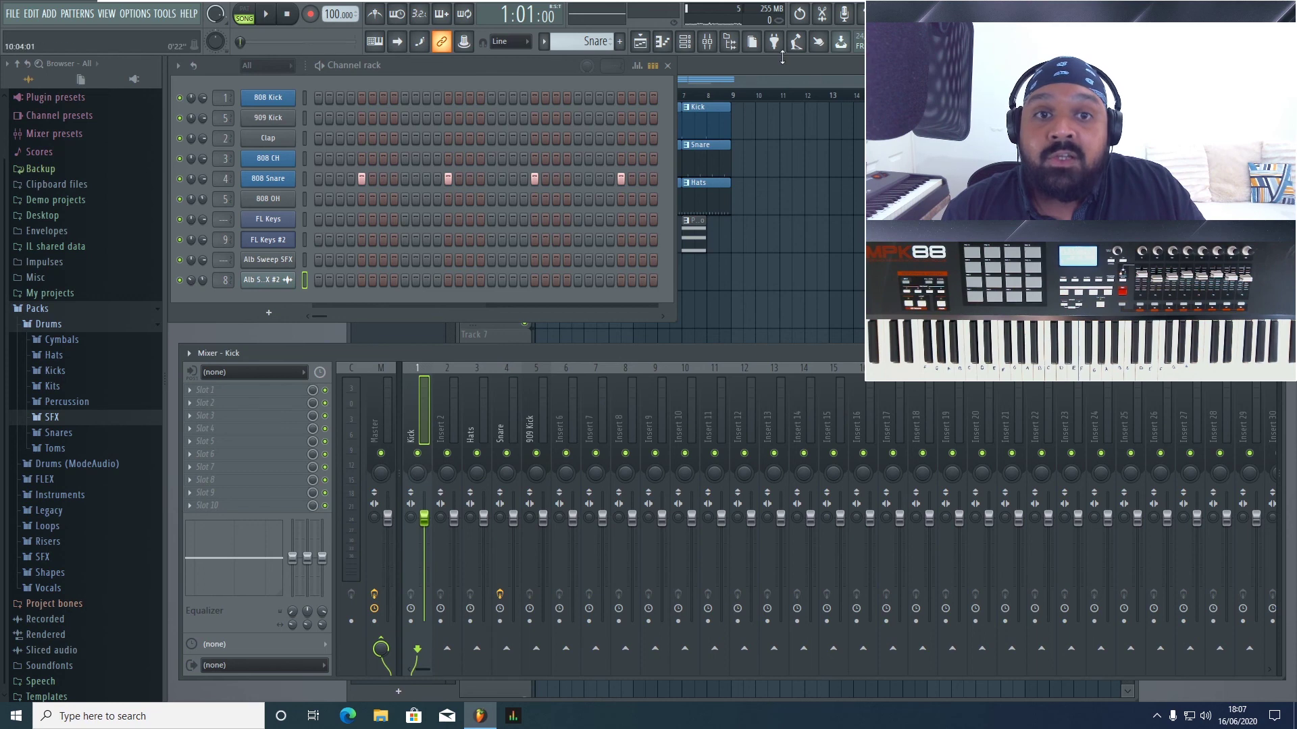
# - Bring up the playlist and export the song as a wave file named Tutorial on the Desktop
pyautogui.press('F5')
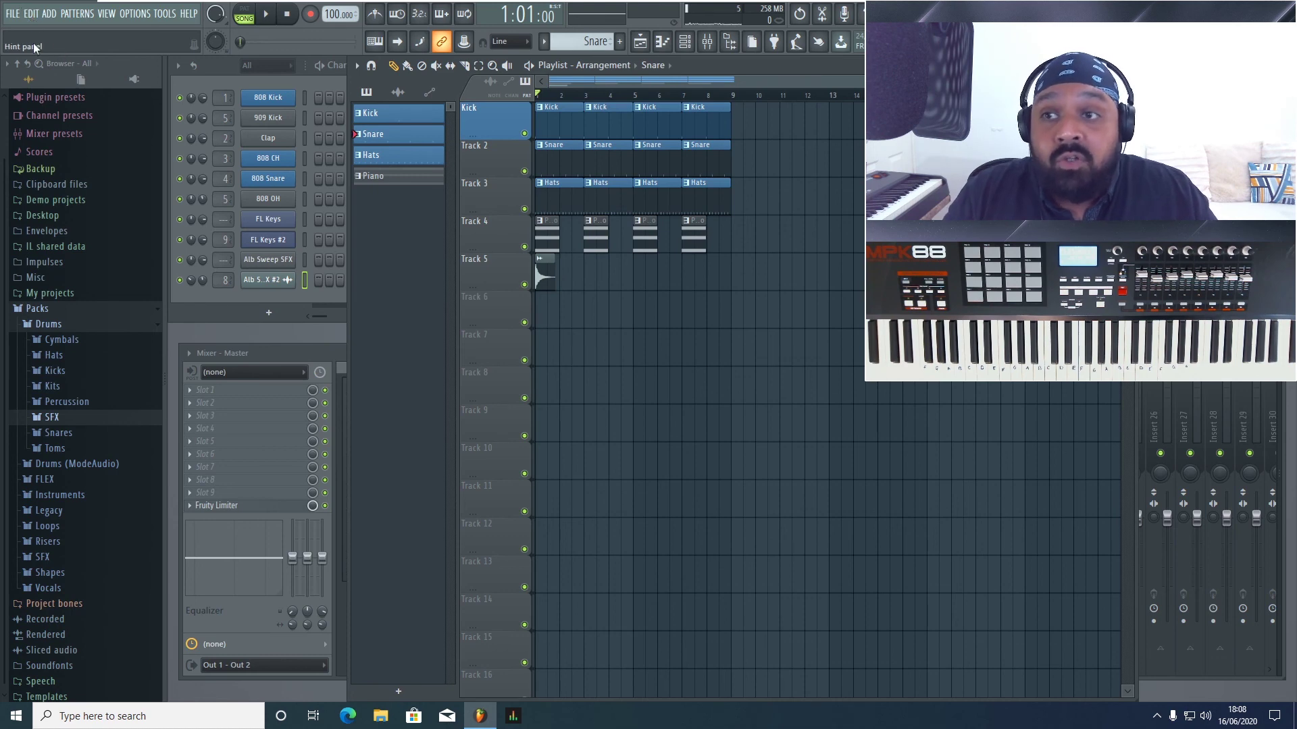
pyautogui.click(12, 13)
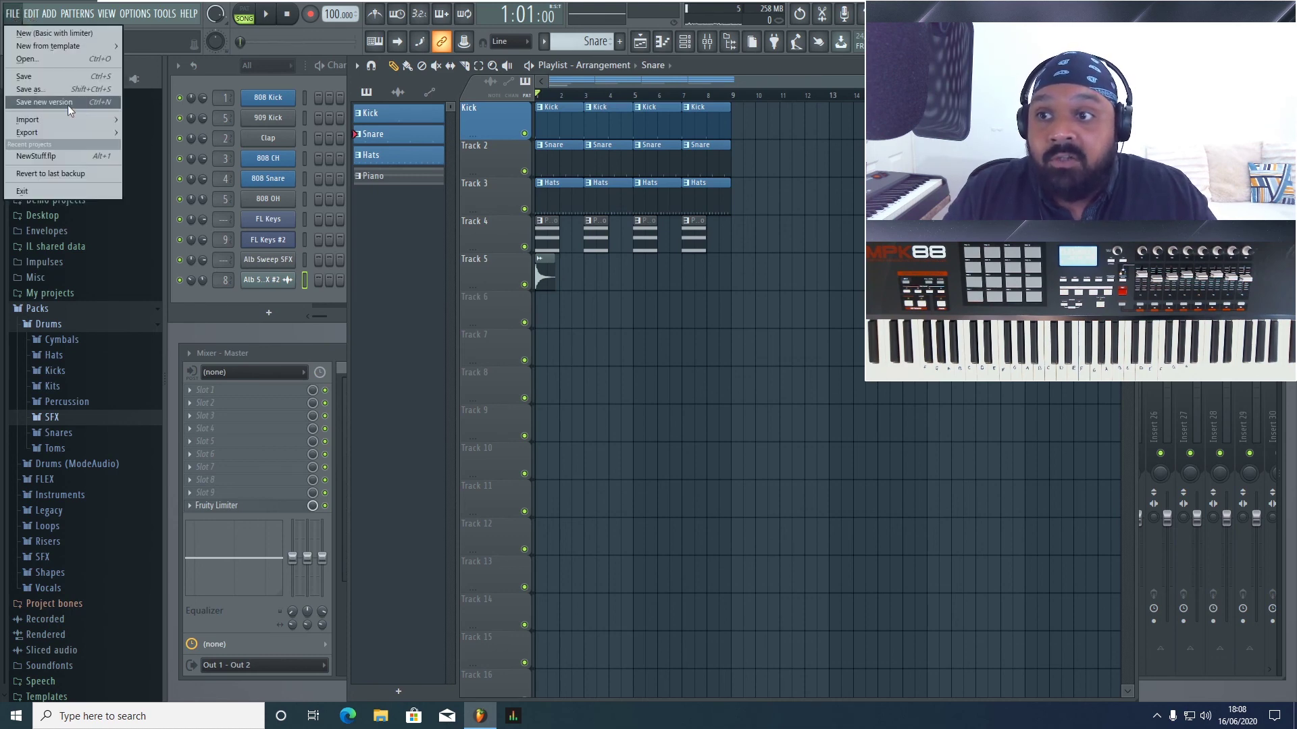
pyautogui.moveTo(87, 137)
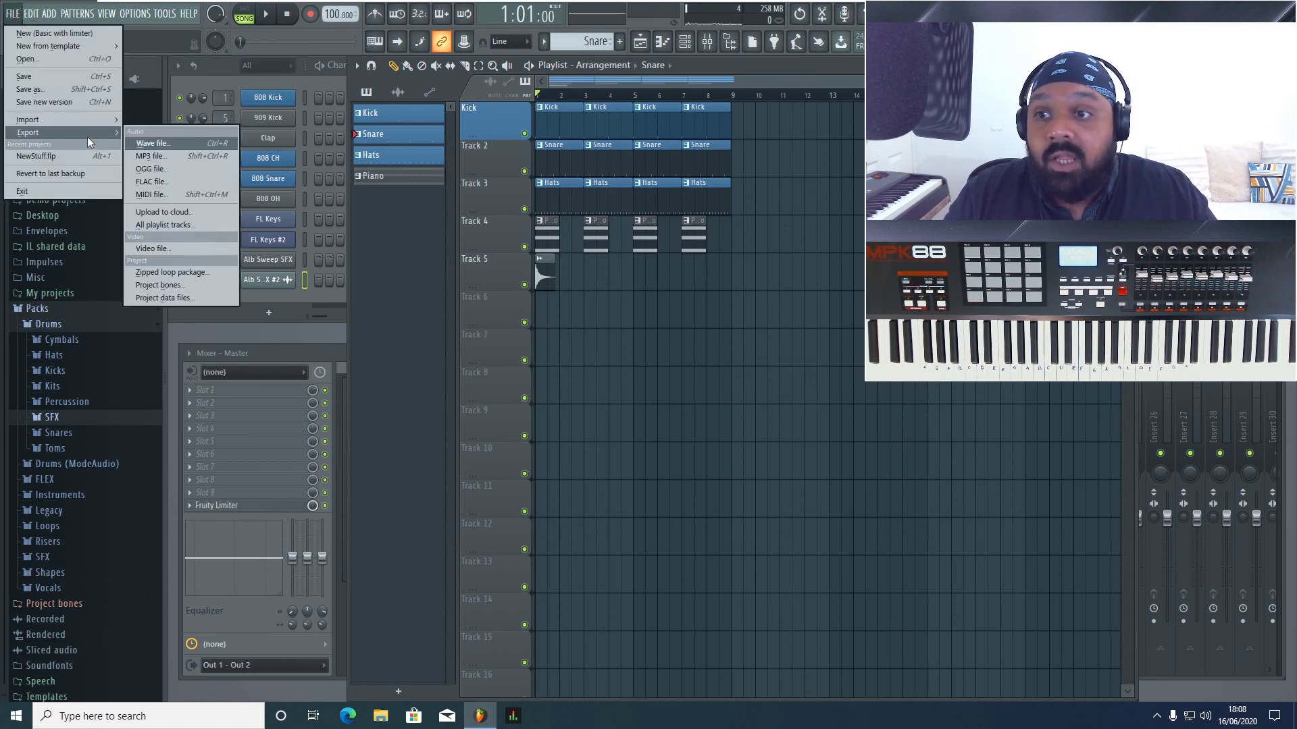
pyautogui.click(209, 143)
pyautogui.doubleClick(280, 392)
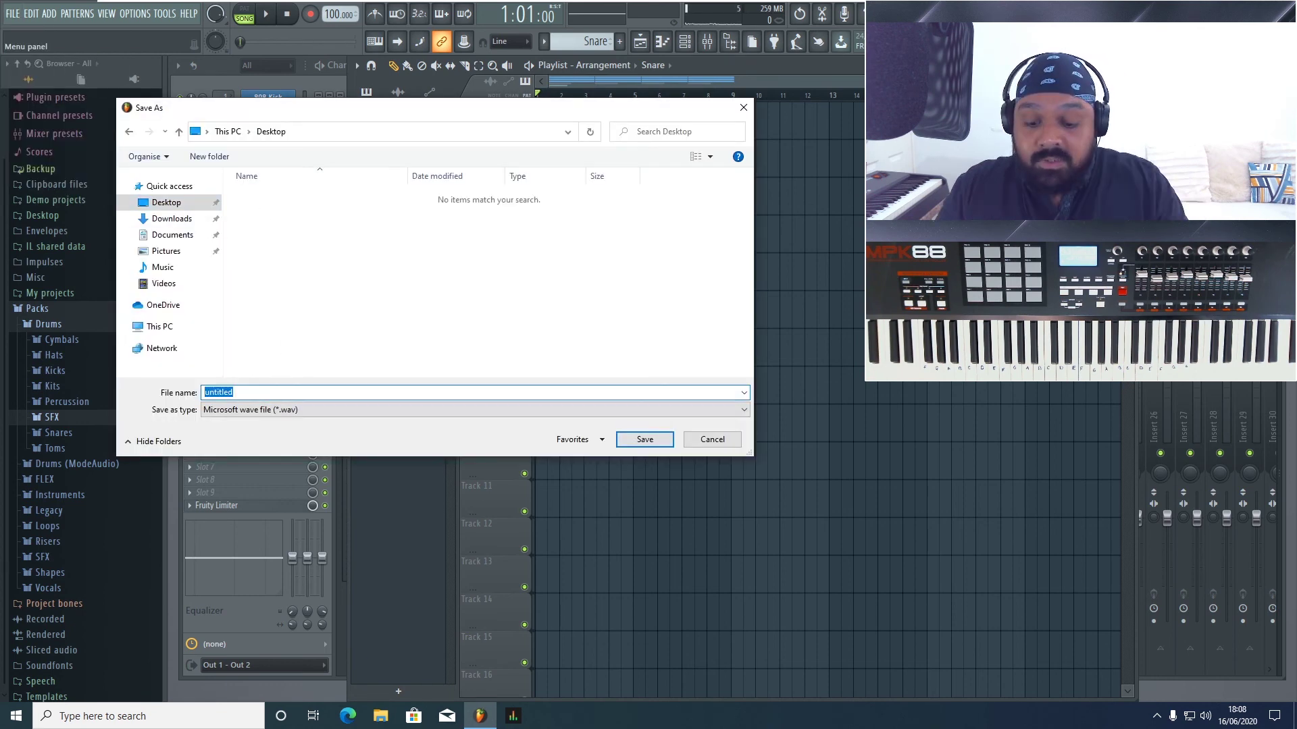
pyautogui.write('Tutoria')
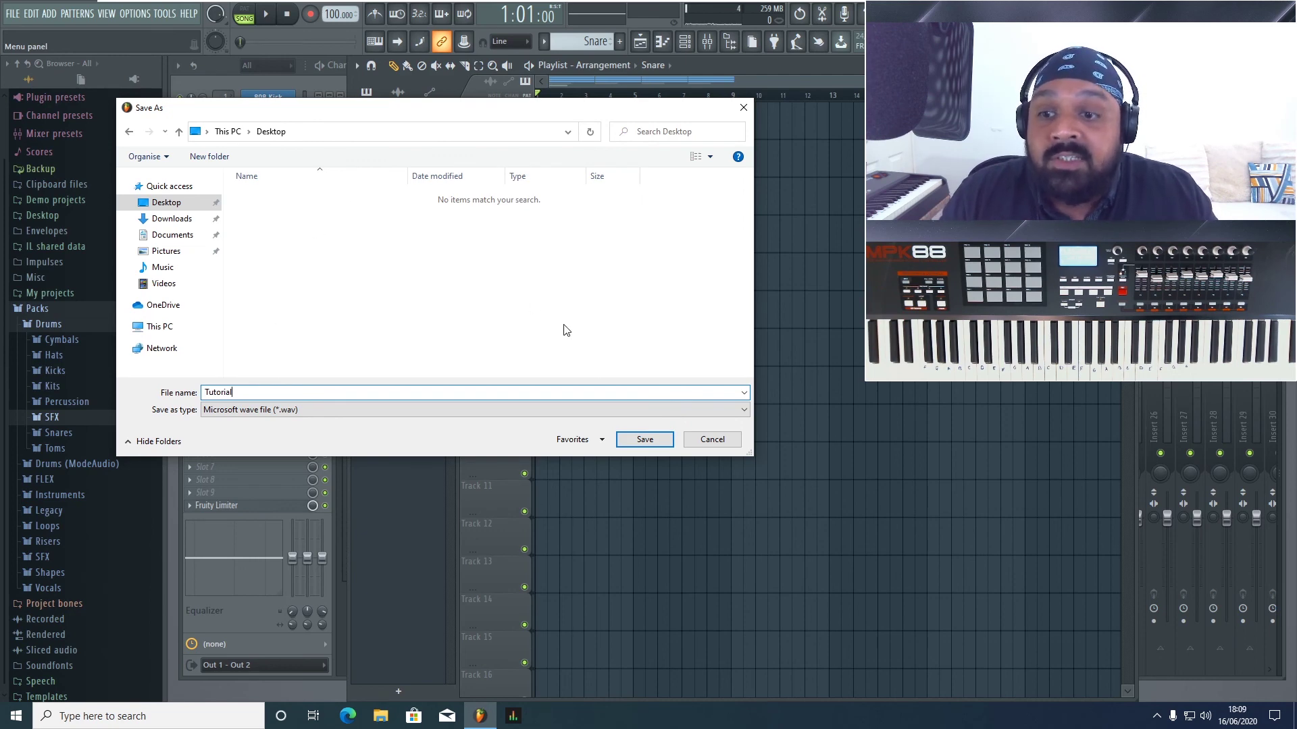
pyautogui.click(645, 441)
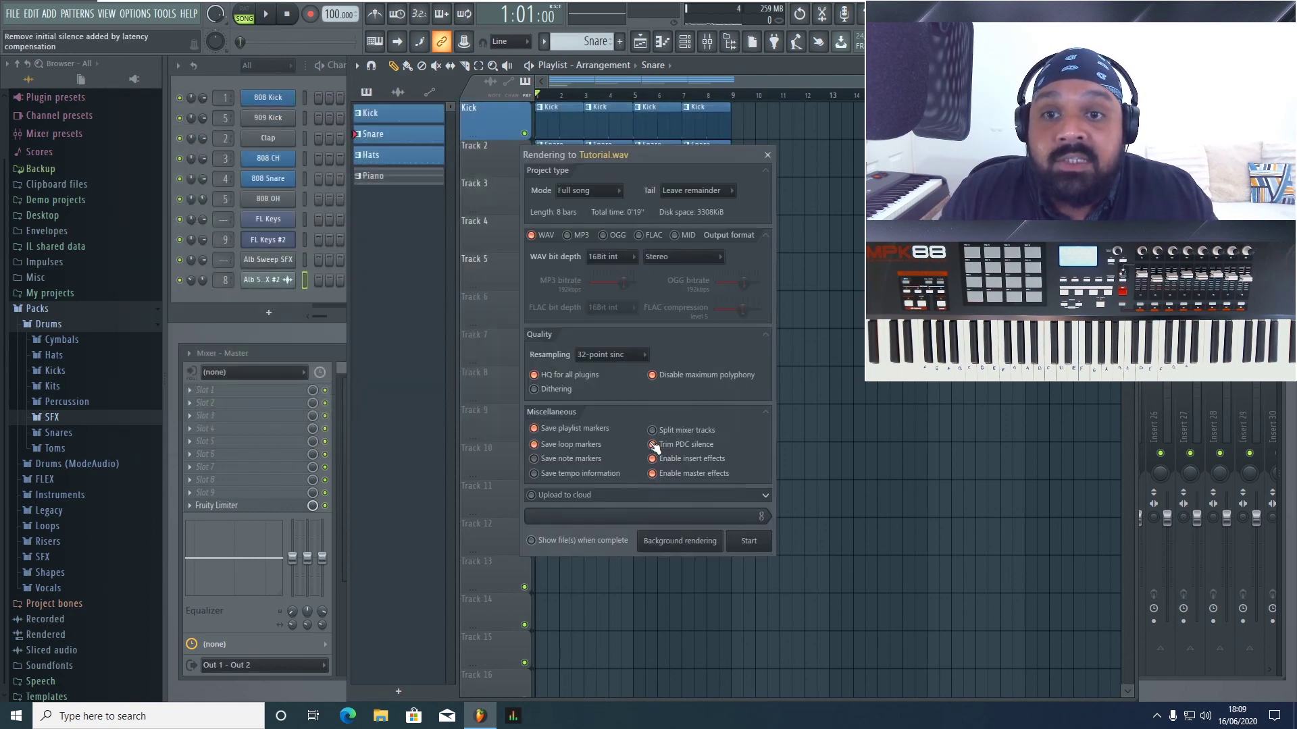
# - Try adding MP3, OGG and FLAC to the render's output formats, and return to WAV only
pyautogui.click(568, 235)
pyautogui.click(603, 236)
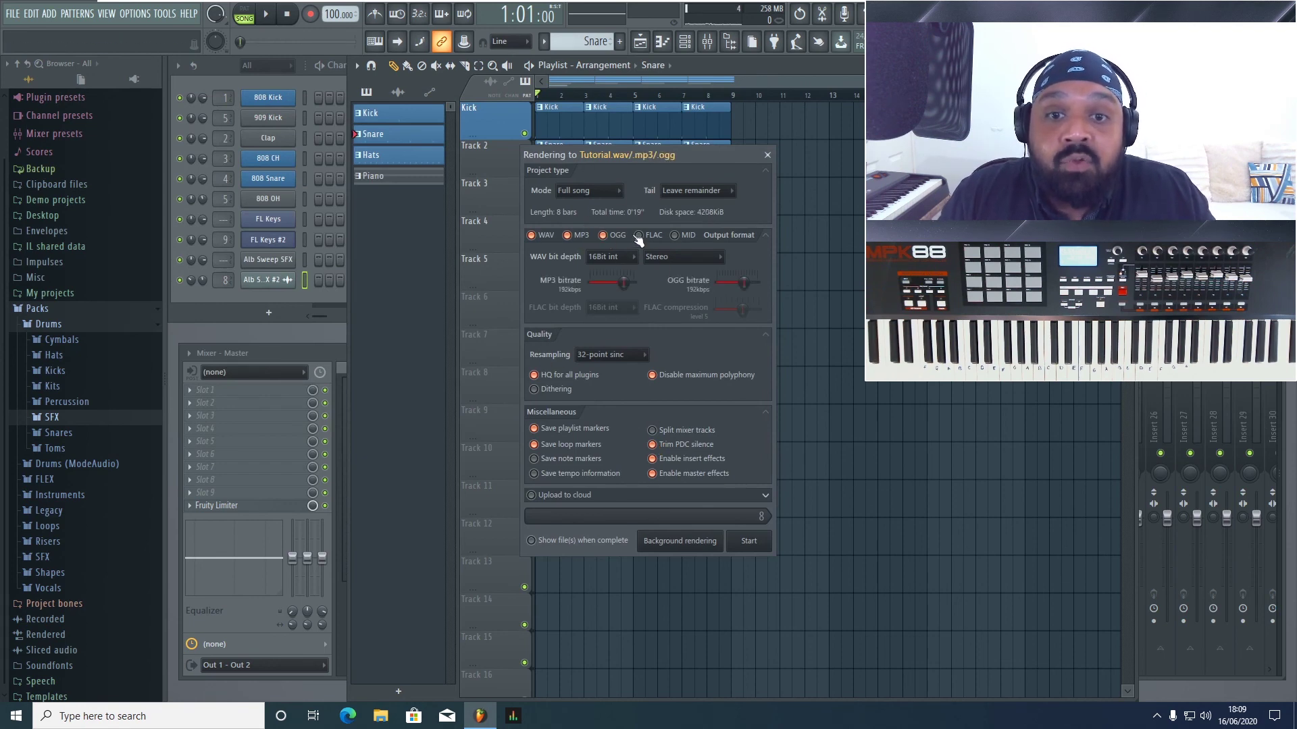
pyautogui.click(638, 236)
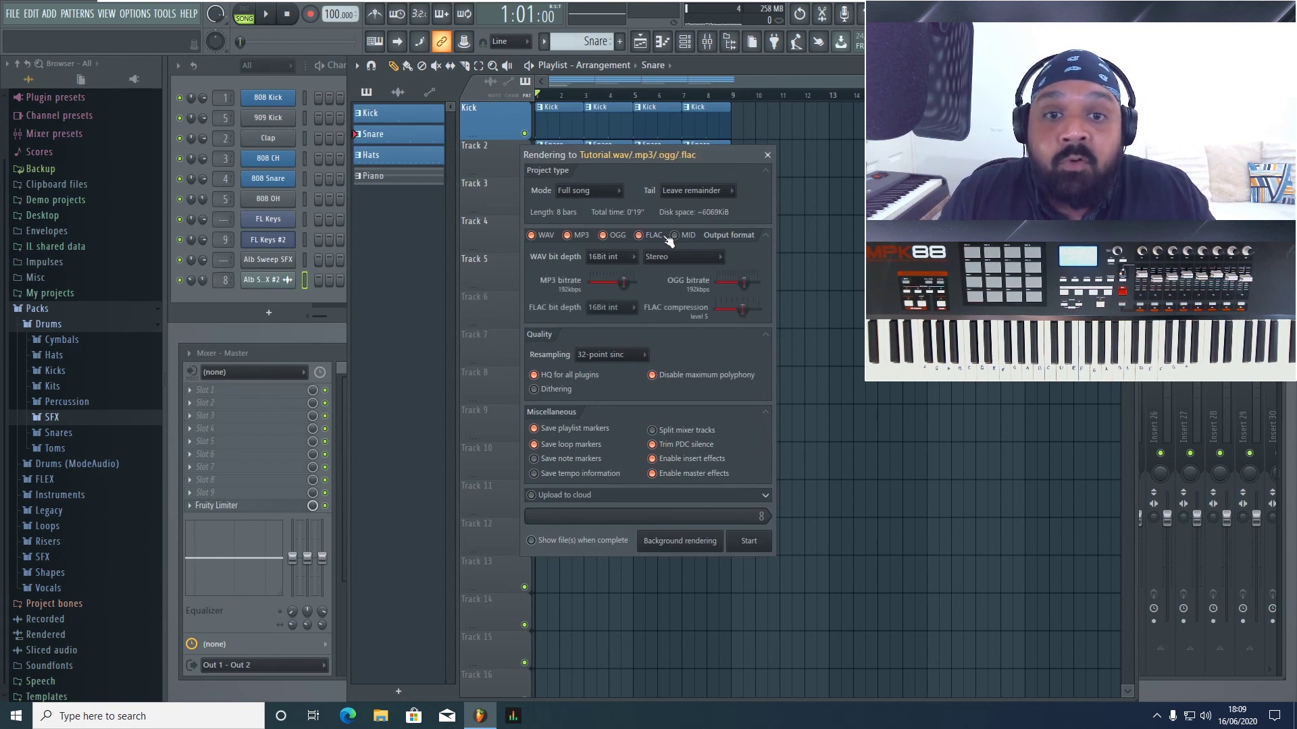
pyautogui.click(642, 237)
pyautogui.click(605, 236)
pyautogui.click(571, 236)
pyautogui.click(551, 238)
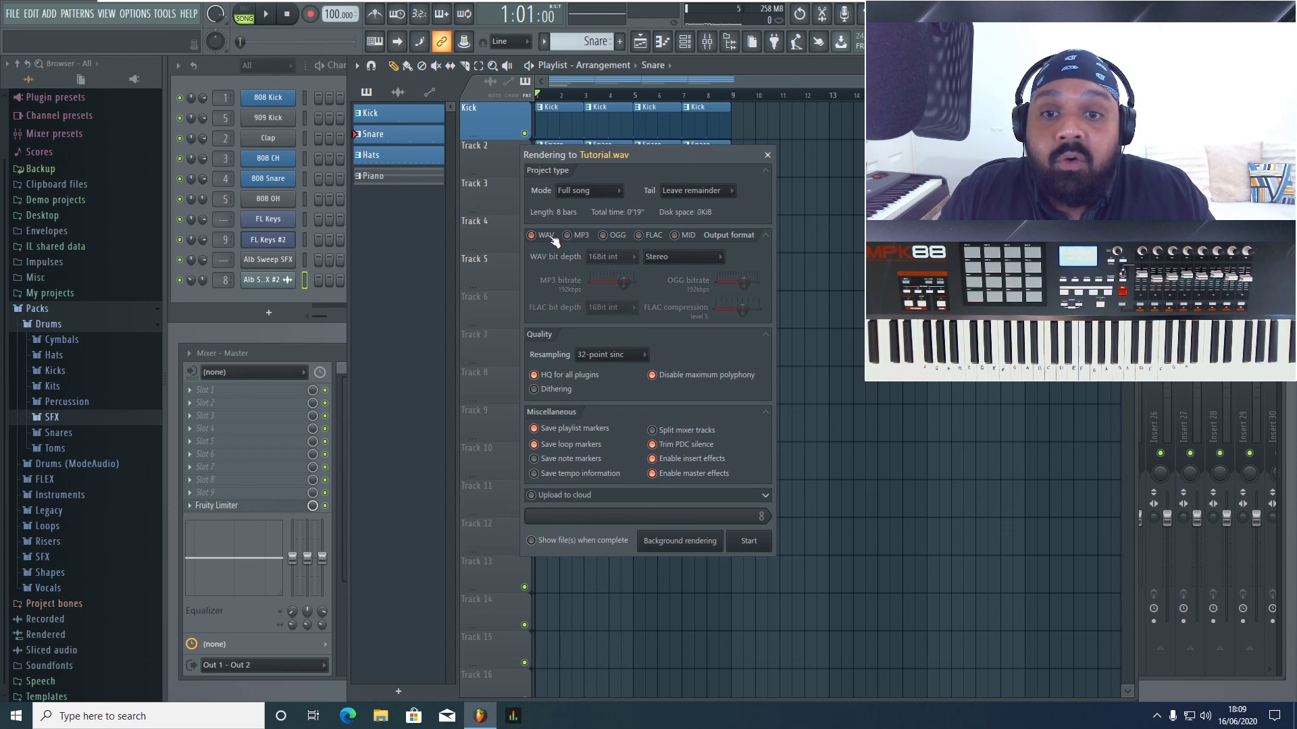
pyautogui.click(547, 236)
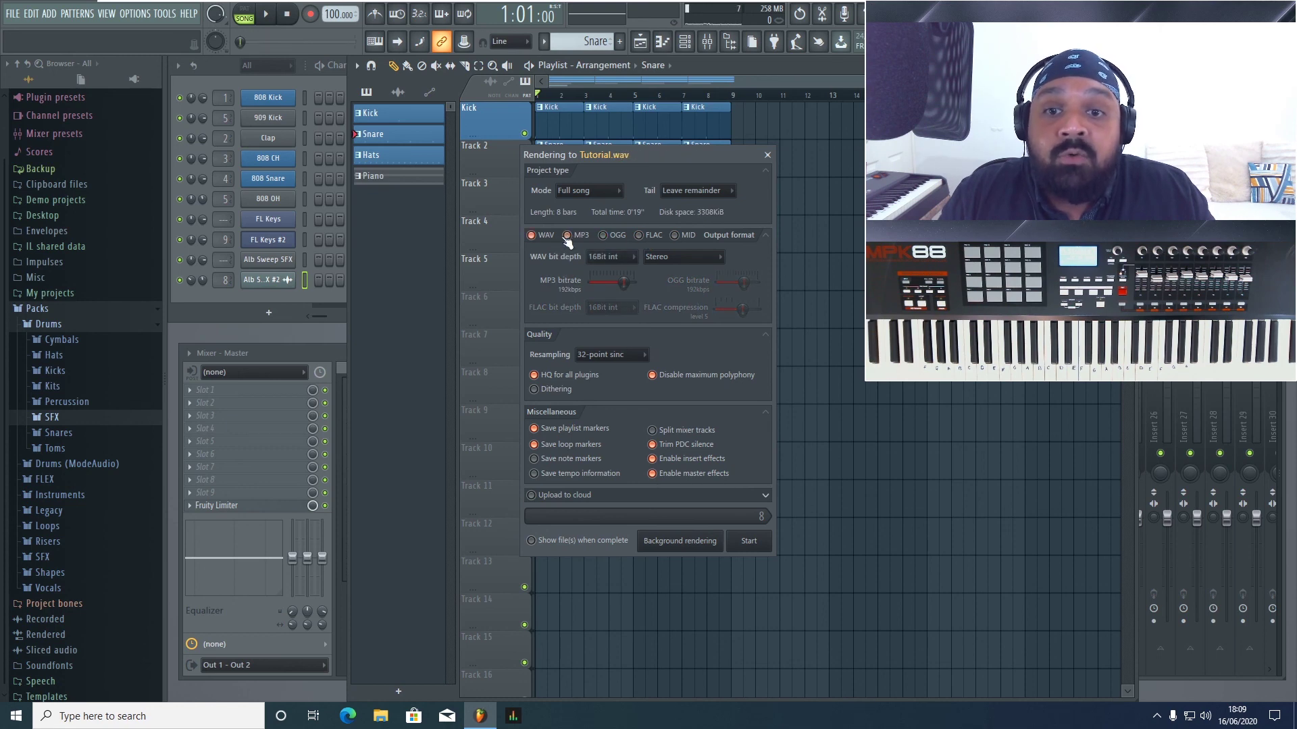
pyautogui.click(568, 236)
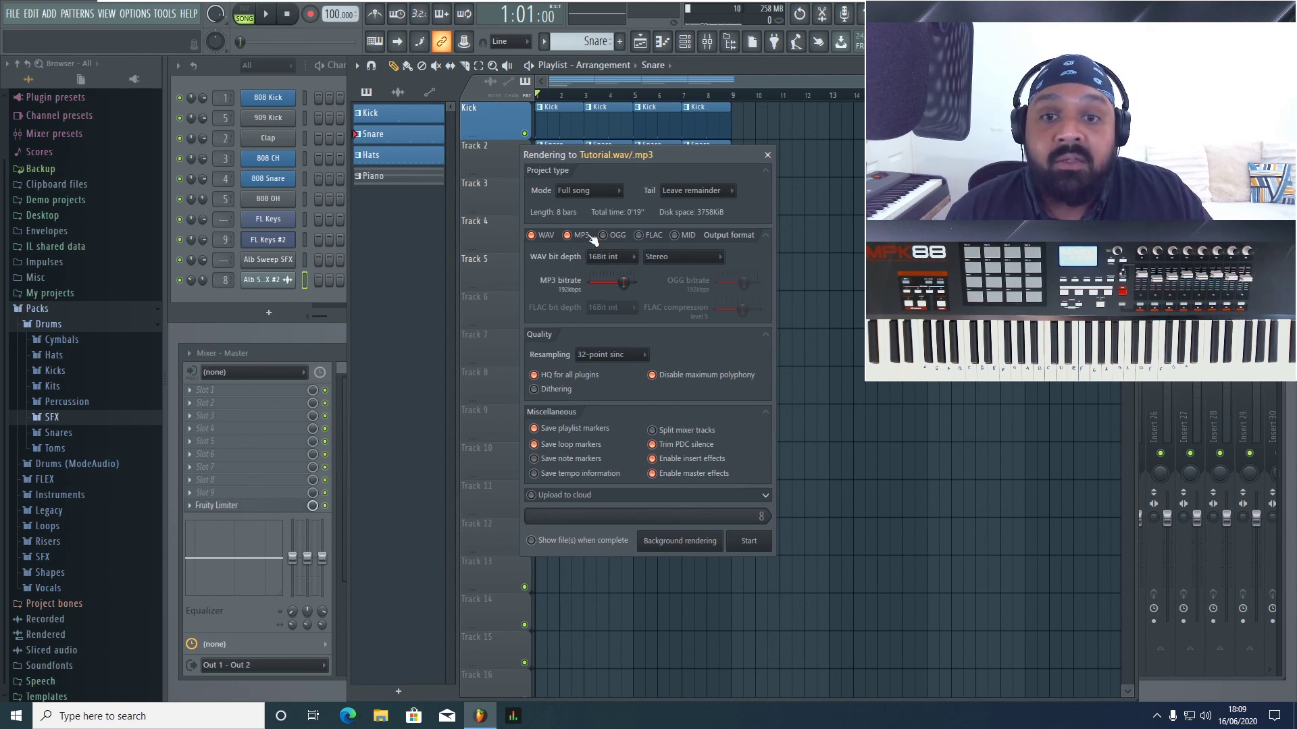
pyautogui.click(568, 236)
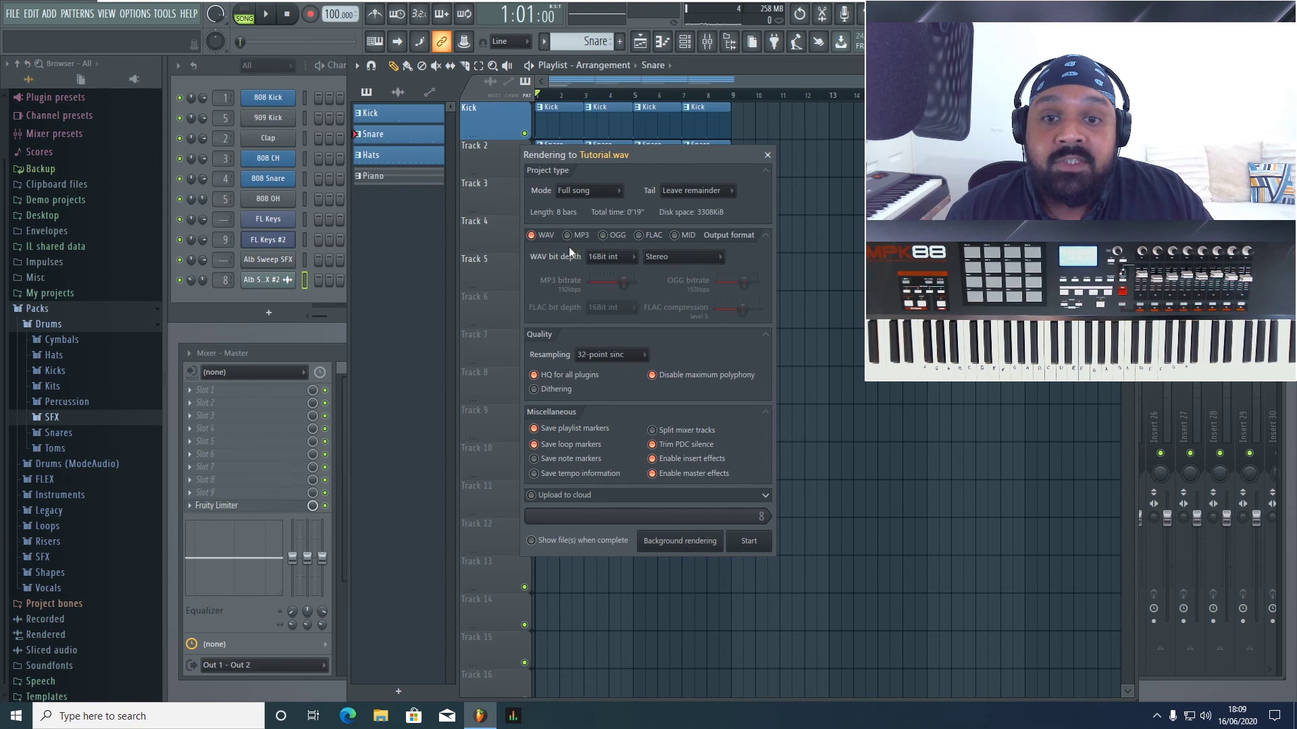
# - Set the WAV bit depth to 24Bit int, keep Stereo, and set resampling to 512-point sinc
pyautogui.click(604, 257)
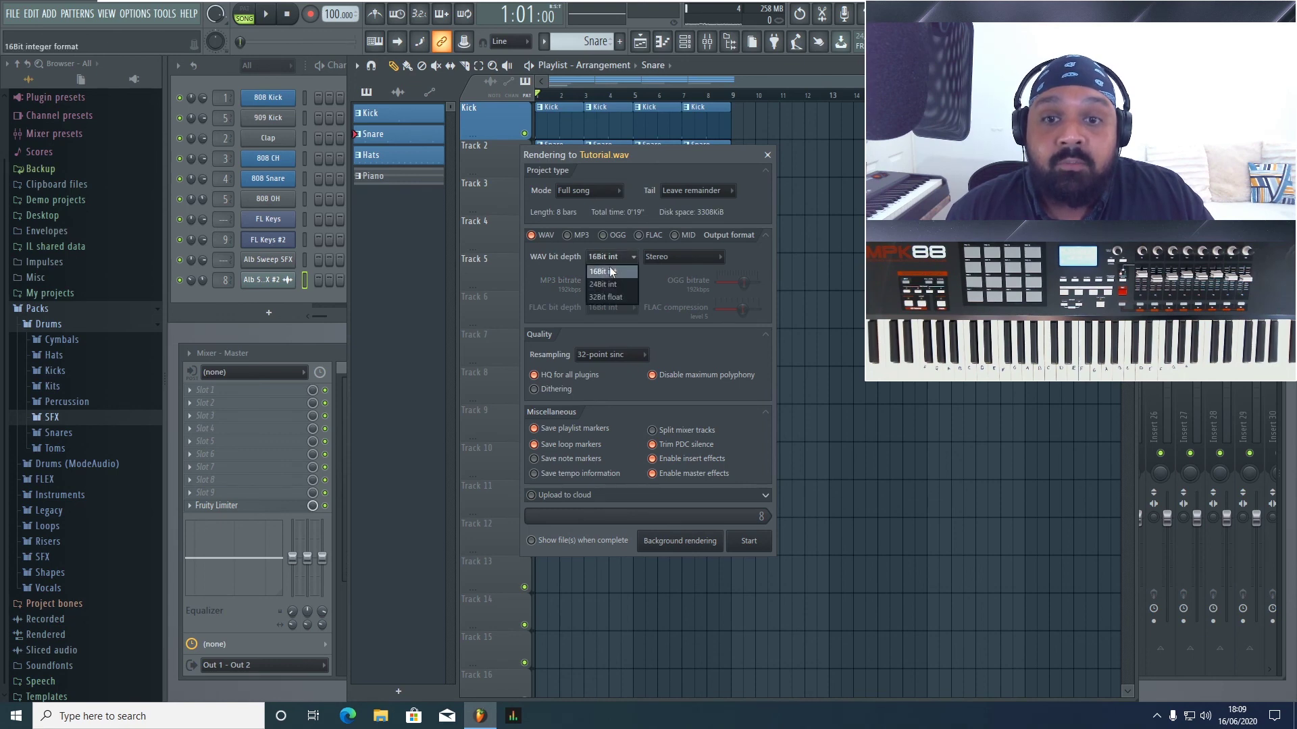
pyautogui.click(606, 284)
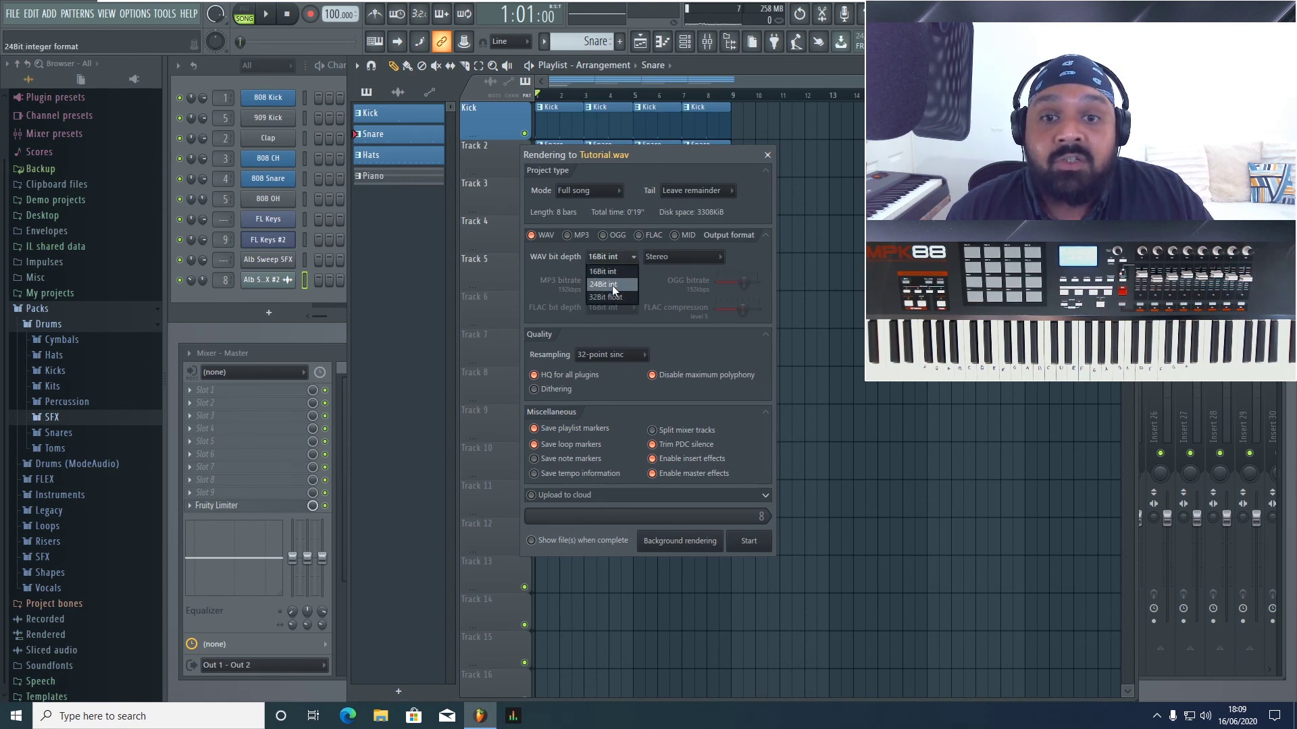
pyautogui.click(678, 258)
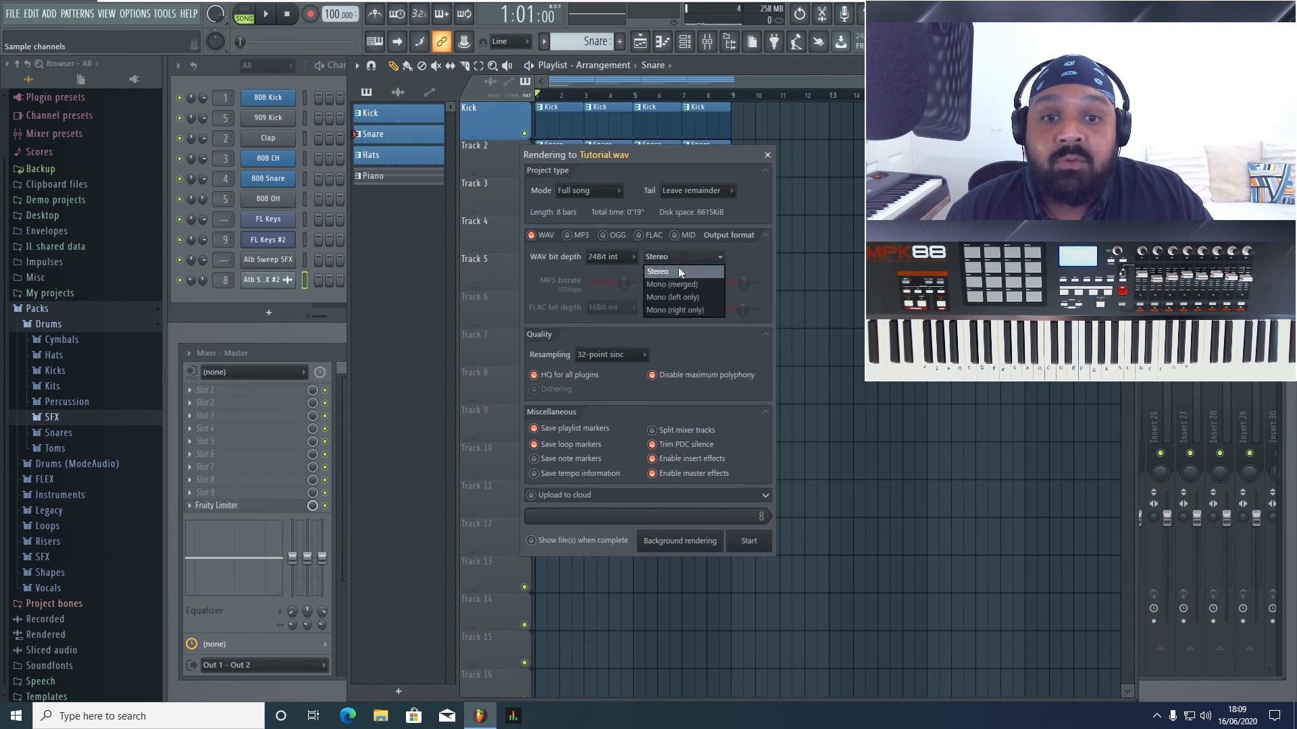
pyautogui.click(681, 257)
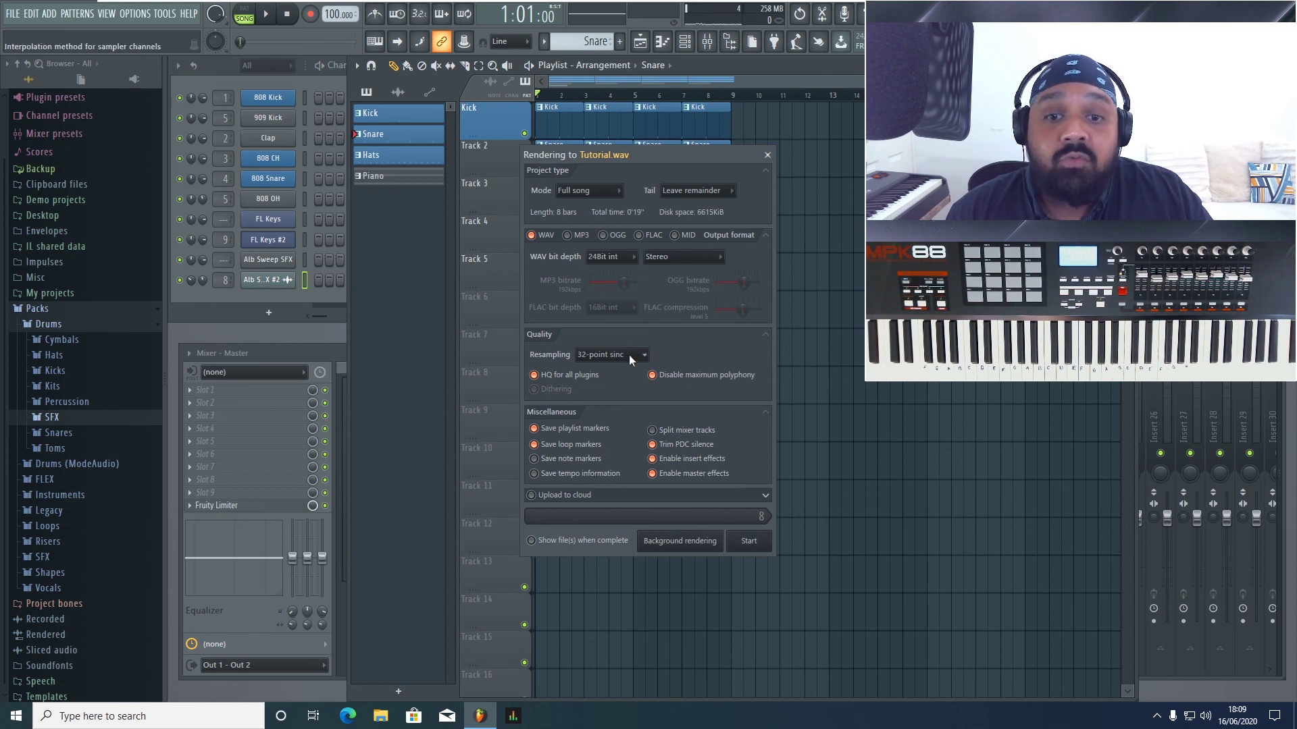
pyautogui.click(630, 354)
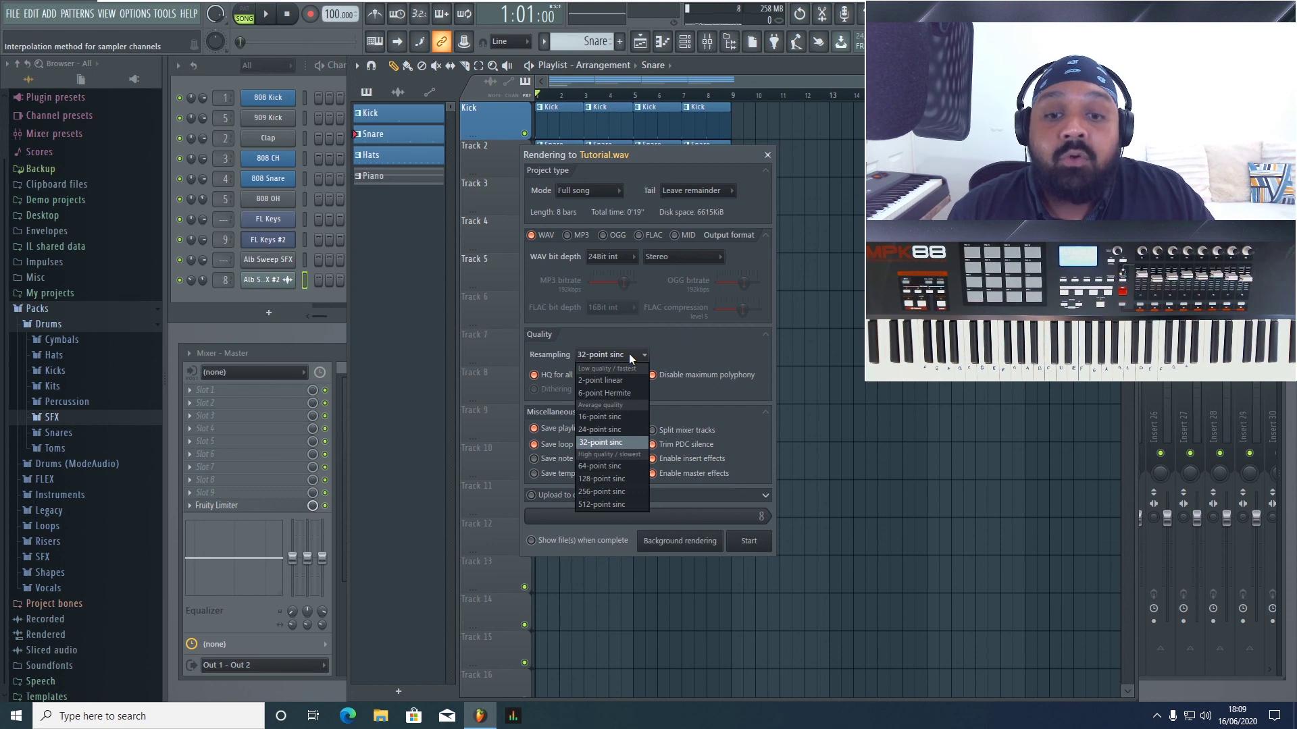
pyautogui.click(629, 505)
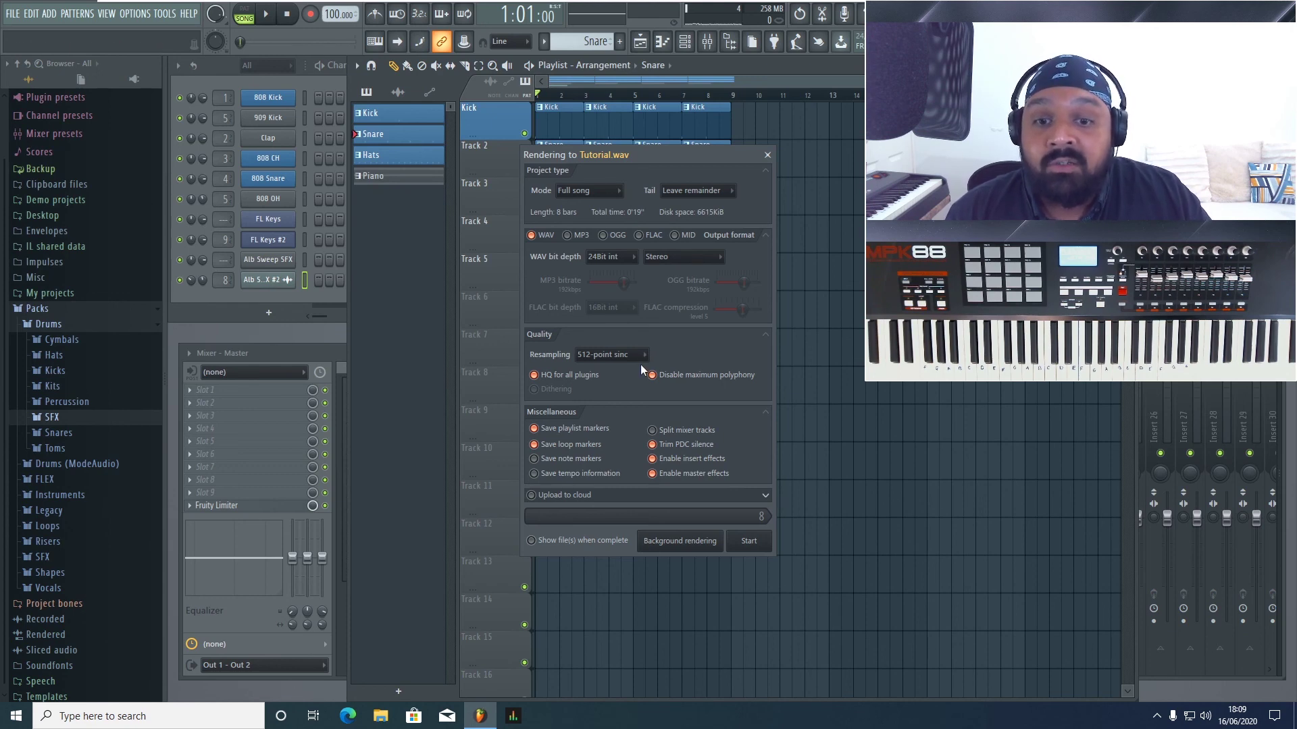
# - Keep the render mode at Full song and the tail at Leave remainder, and start rendering Tutorial.wav
pyautogui.click(583, 192)
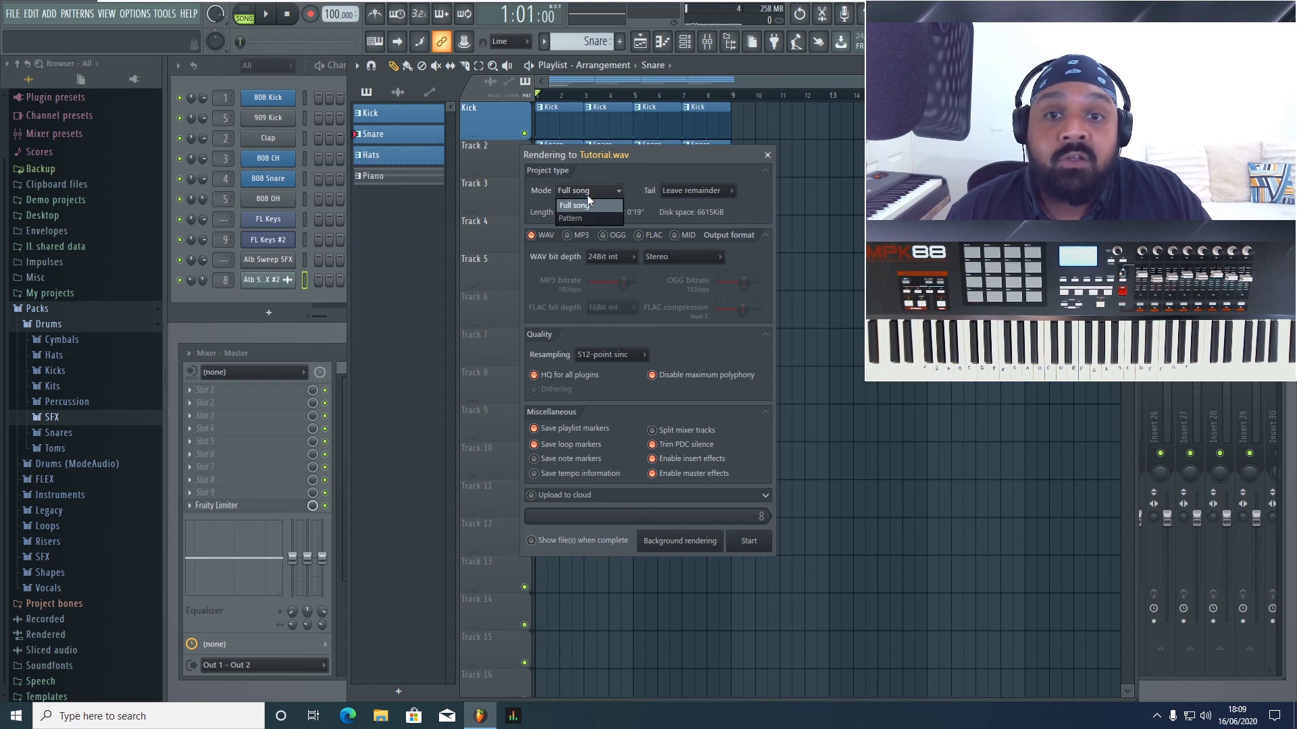
pyautogui.click(588, 197)
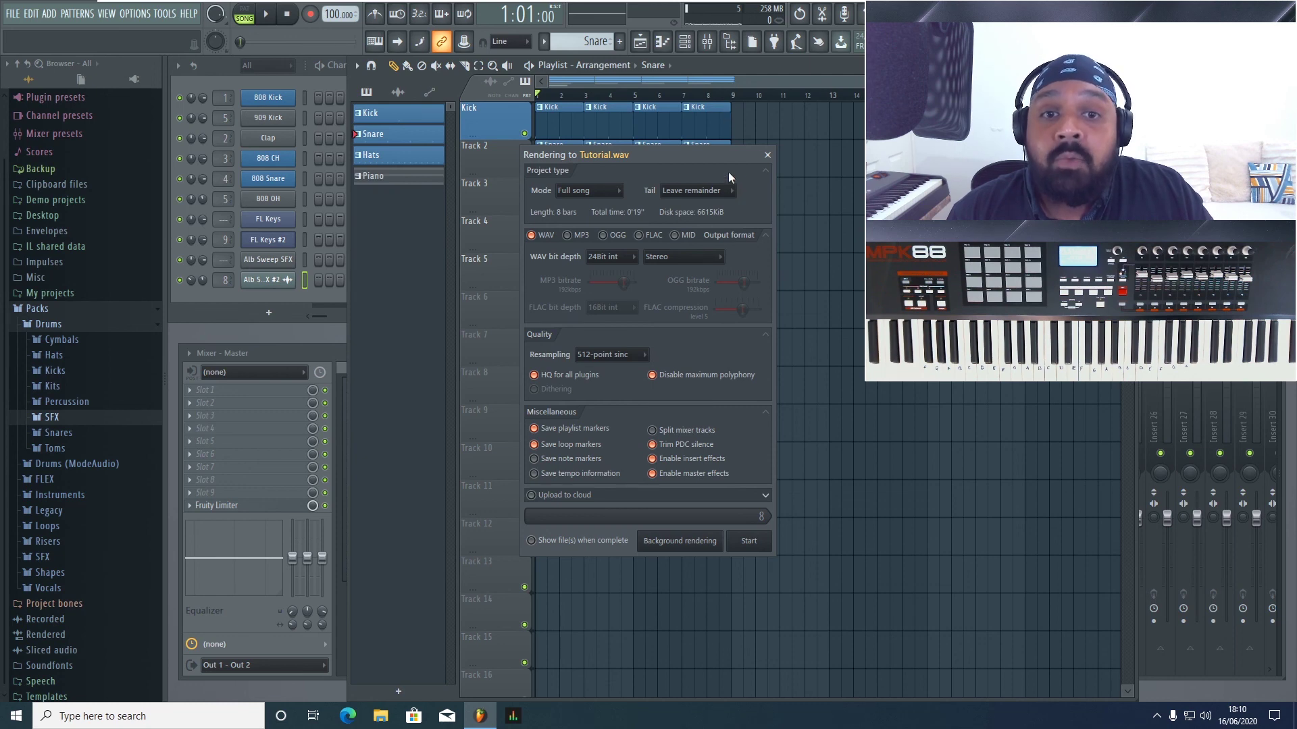
pyautogui.click(728, 190)
pyautogui.click(727, 205)
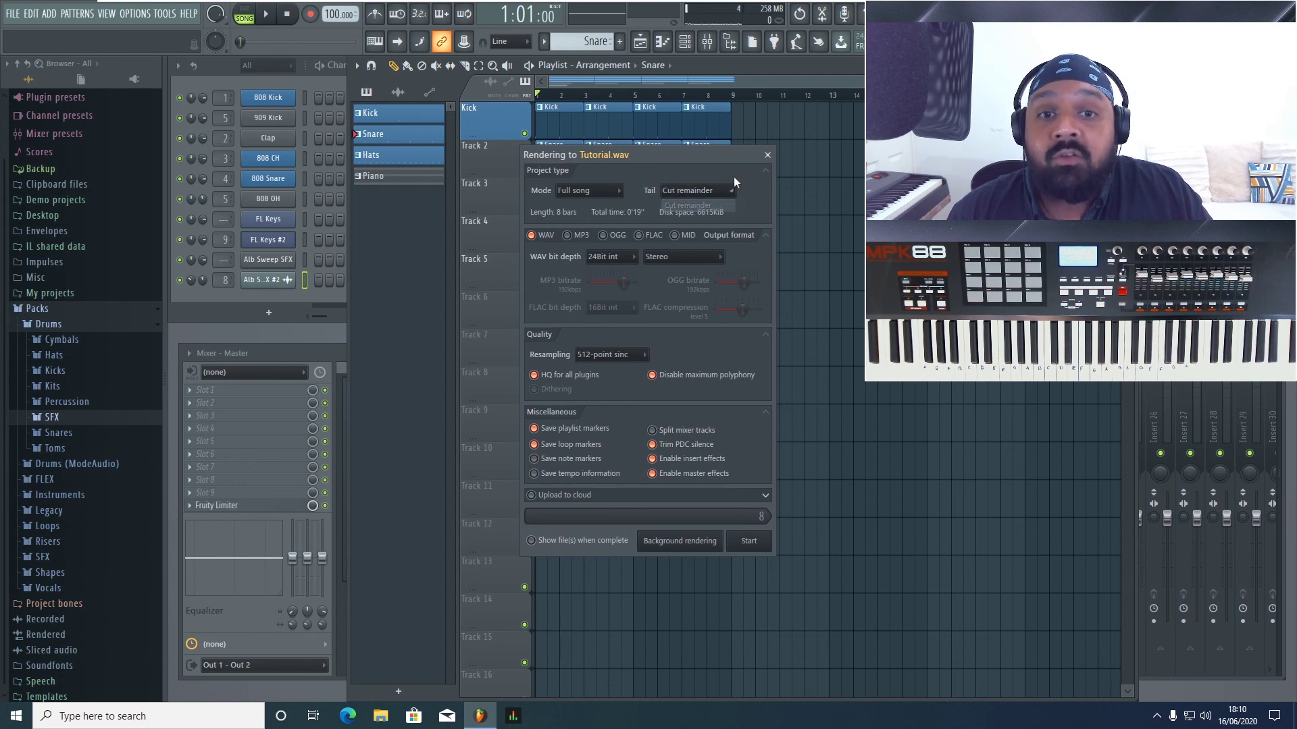
pyautogui.click(729, 193)
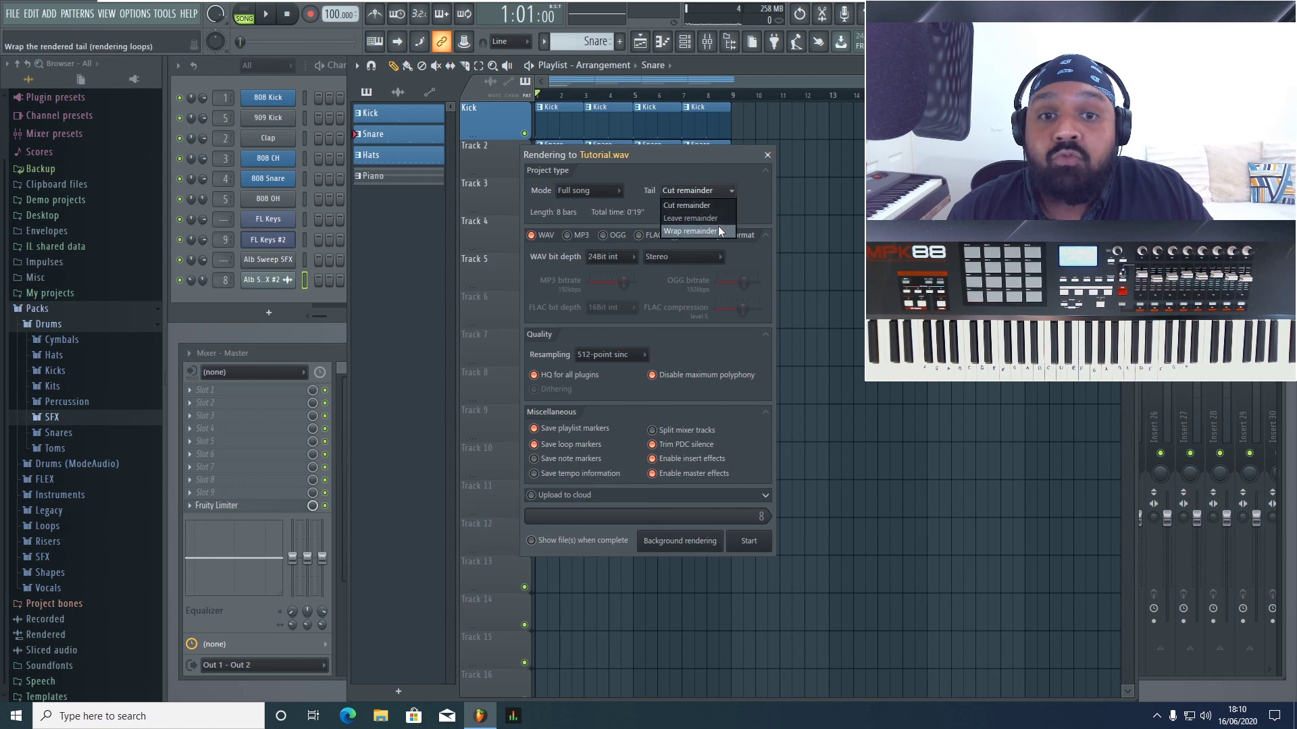
pyautogui.click(719, 219)
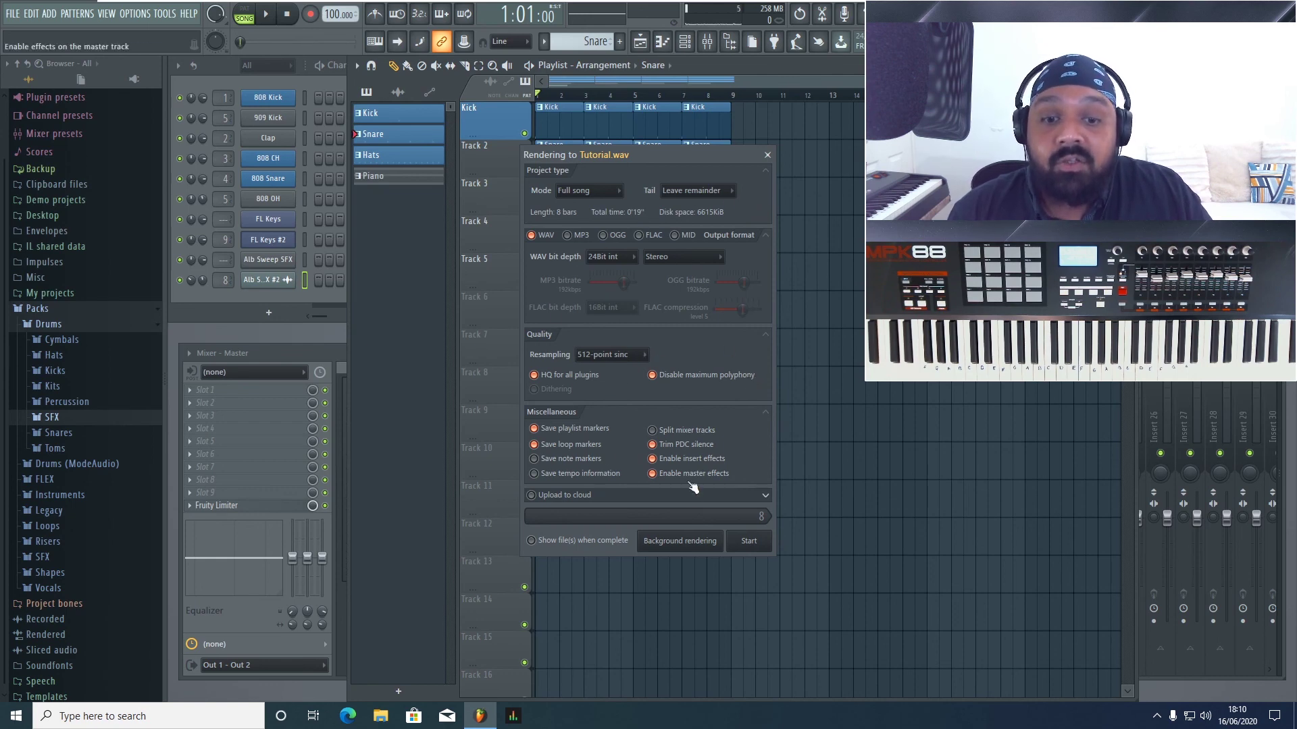
pyautogui.click(748, 544)
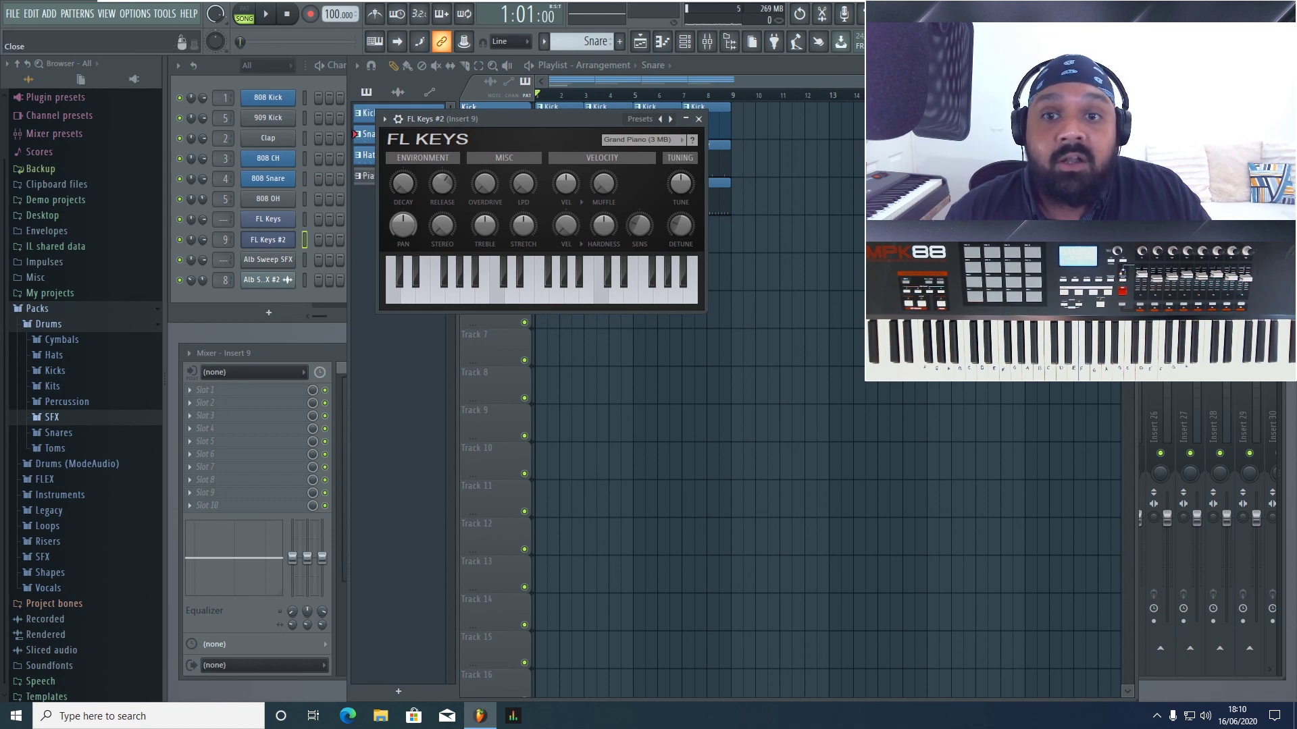
# - Close FL Studio and save the project on the Desktop as Tutorial
pyautogui.click(1287, 8)
pyautogui.click(618, 393)
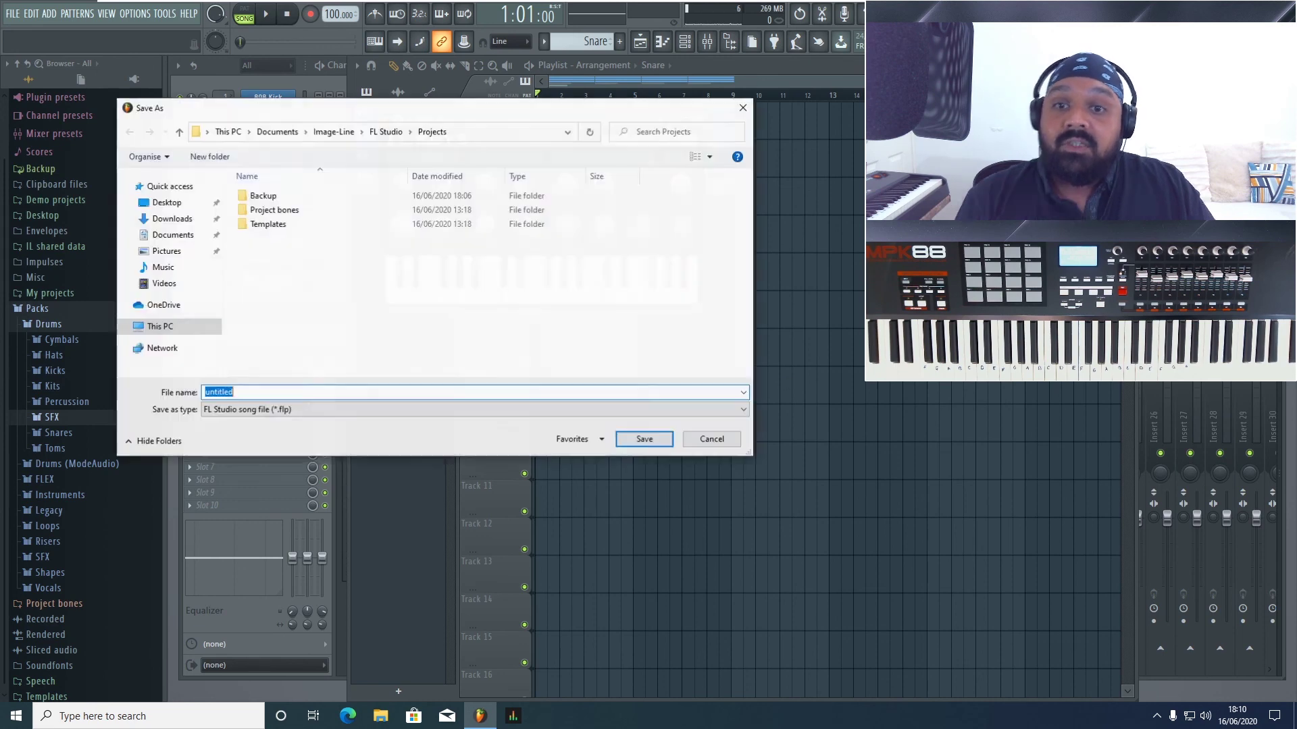
pyautogui.click(162, 205)
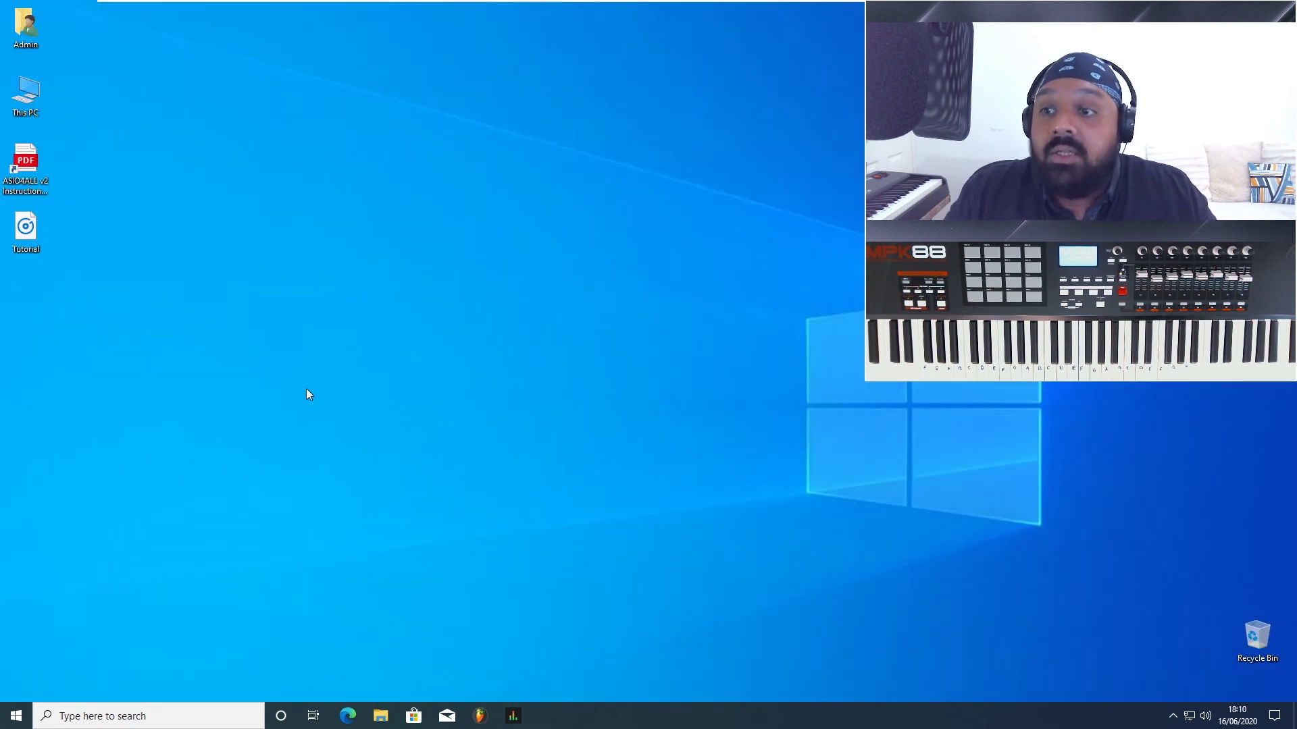
# - Play the exported Tutorial audio file from the Windows desktop in Groove Music, and close the player
pyautogui.doubleClick(22, 244)
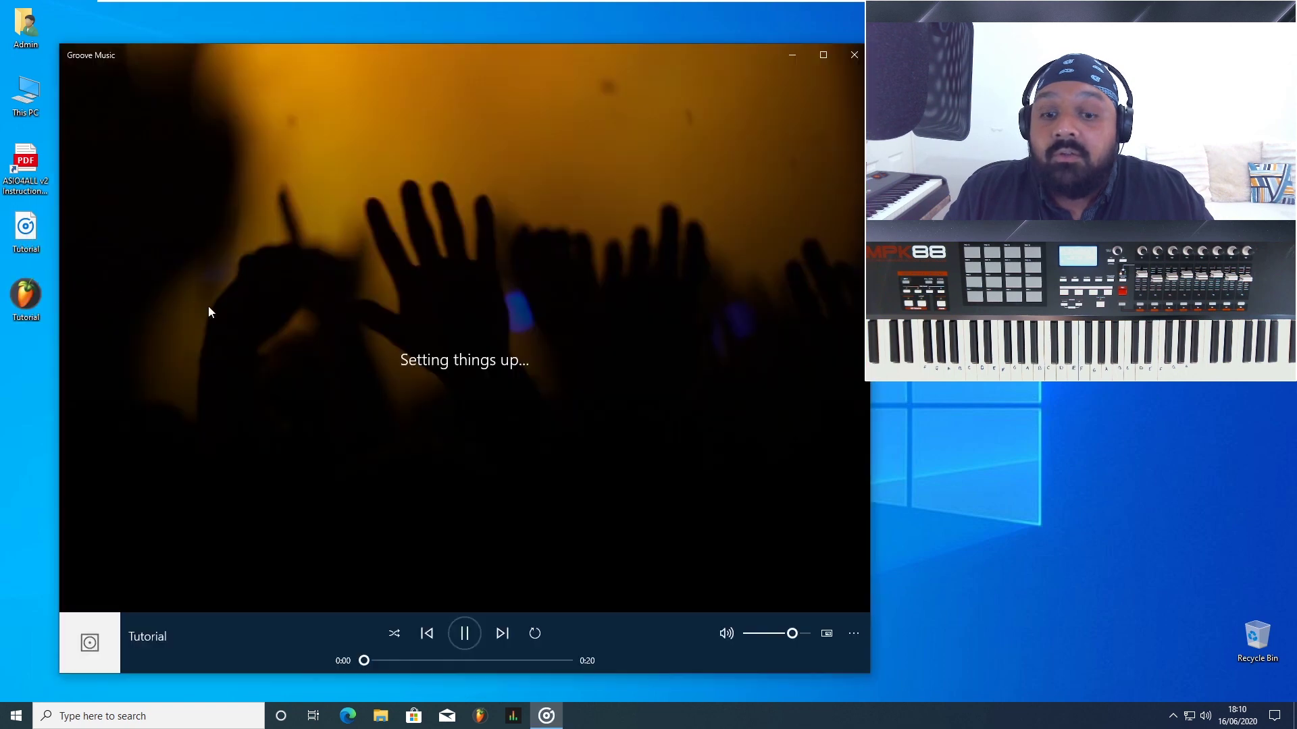
pyautogui.click(854, 55)
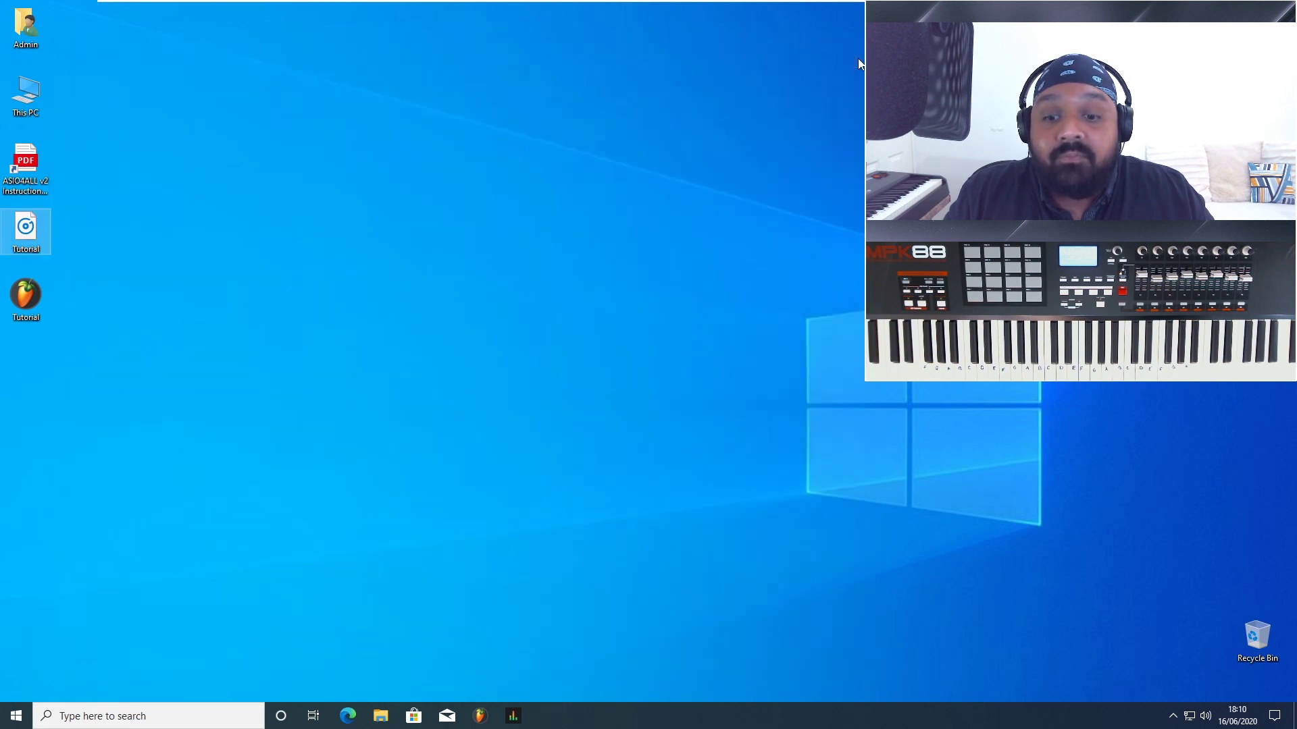
pyautogui.click(777, 175)
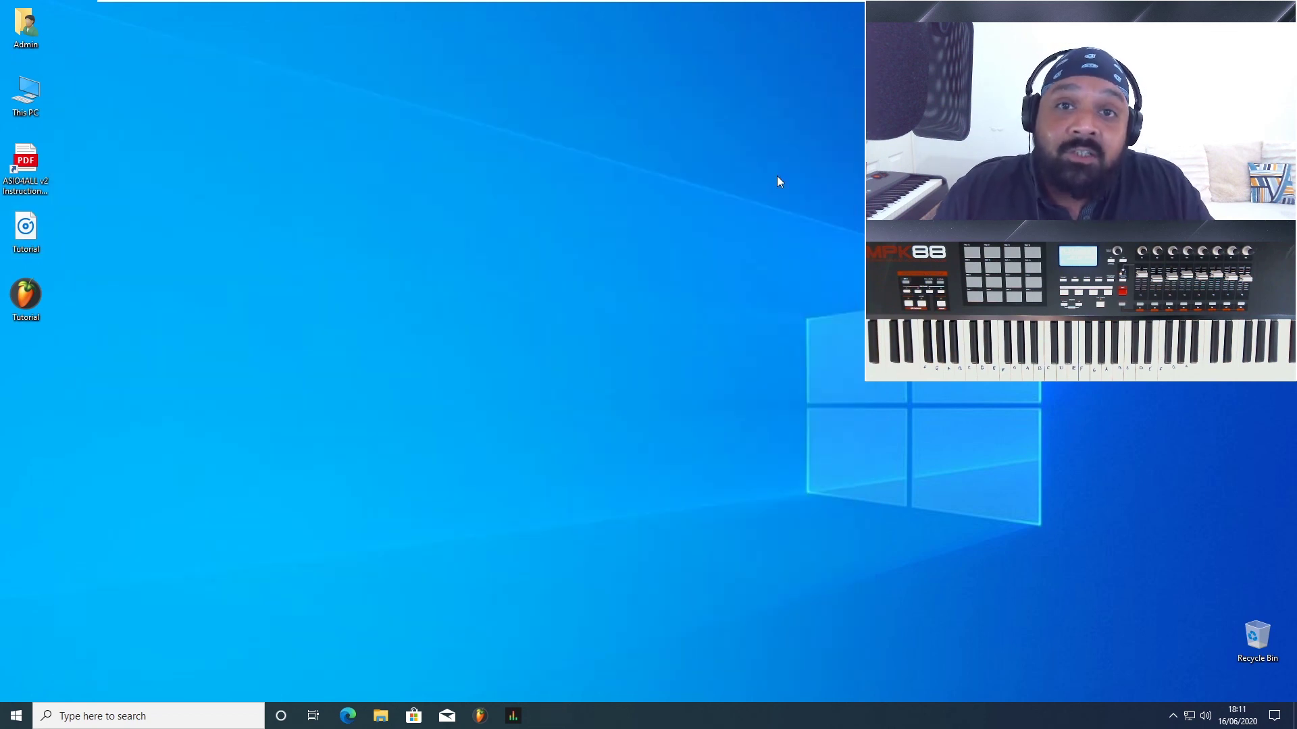